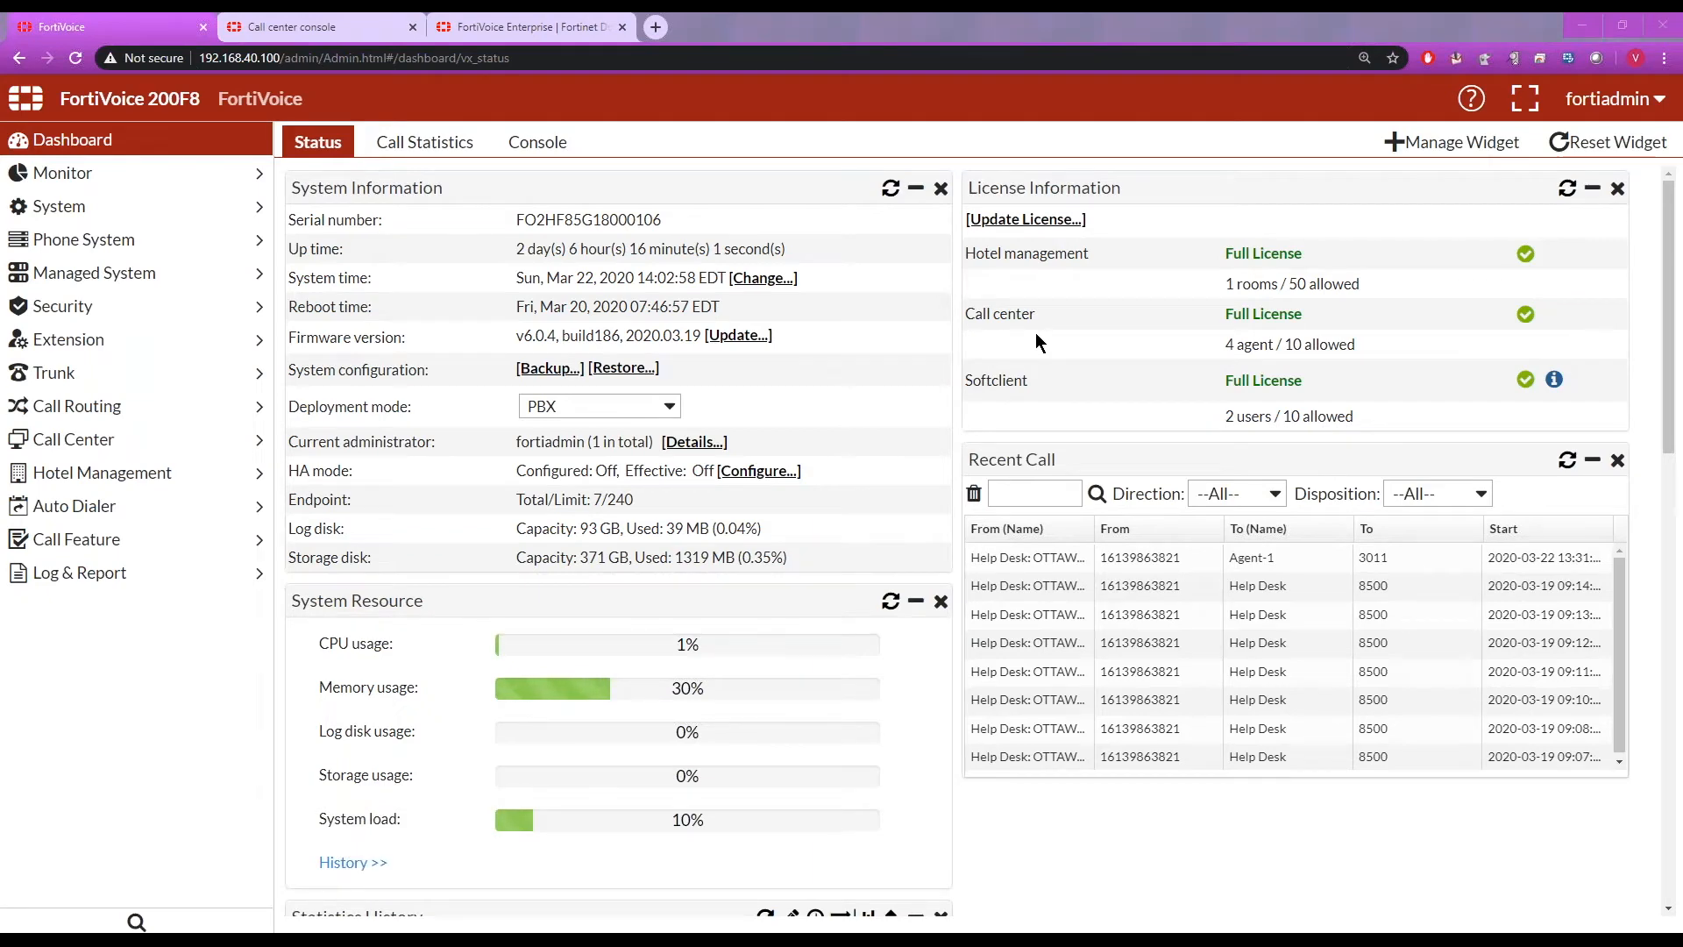
# - Check the call center license on the dashboard and reveal the available Call Center configuration pages
pyautogui.moveTo(1028, 192); pyautogui.dragTo(1034, 192)
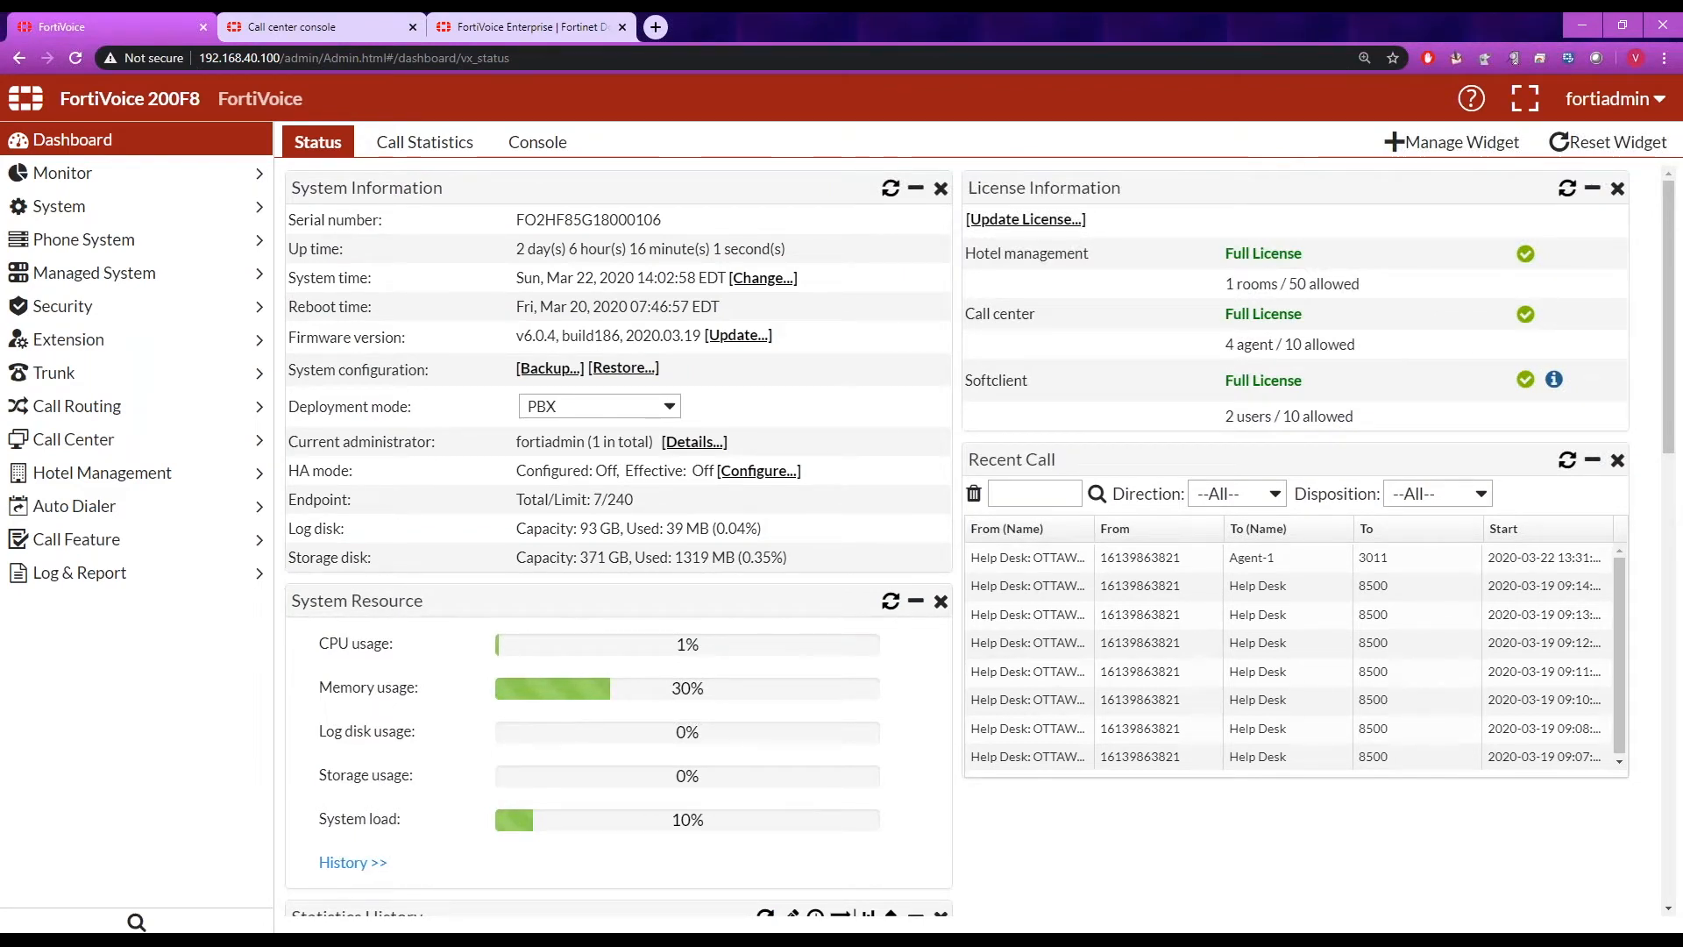
pyautogui.click(257, 444)
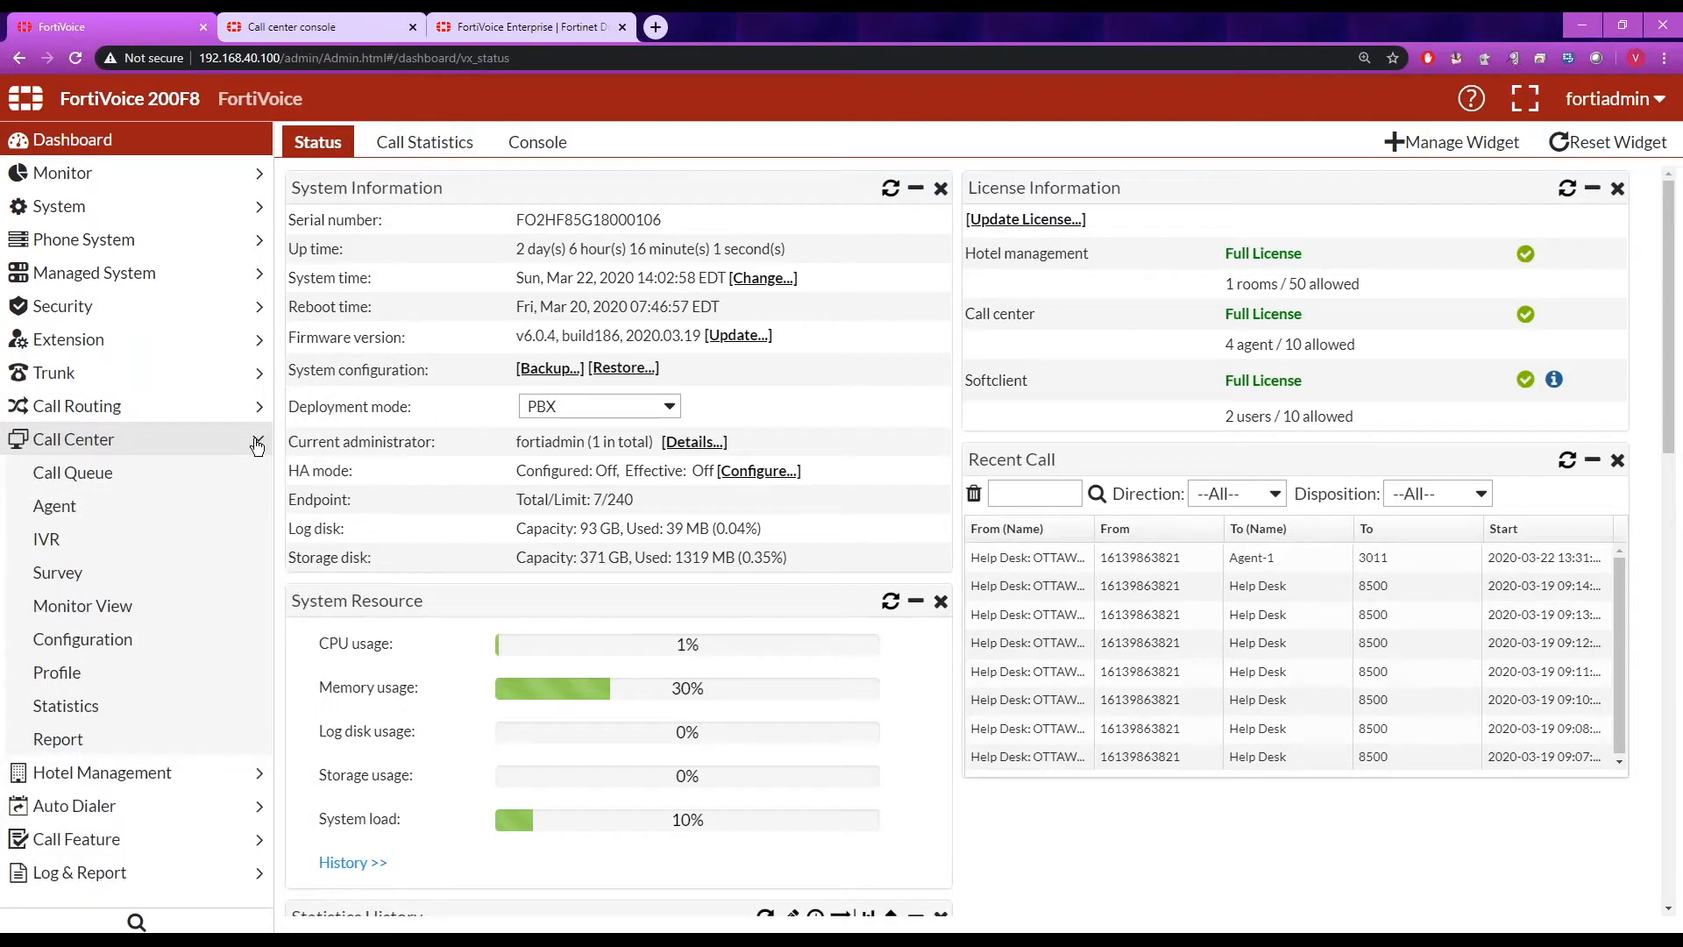
pyautogui.click(257, 441)
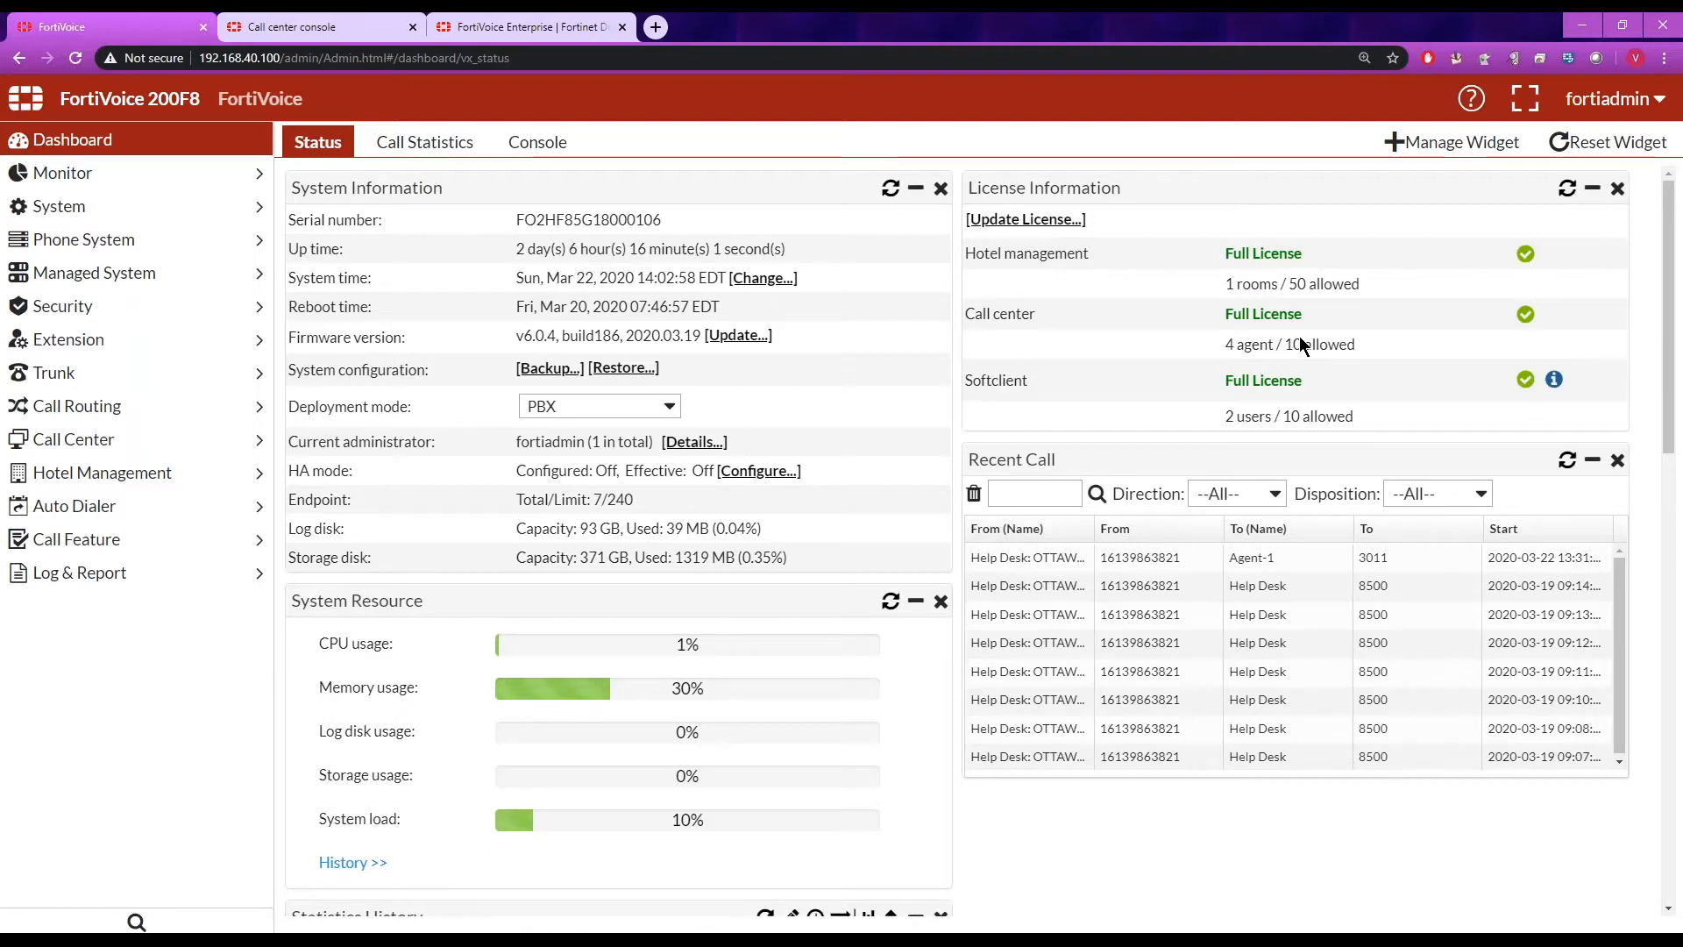
pyautogui.click(256, 442)
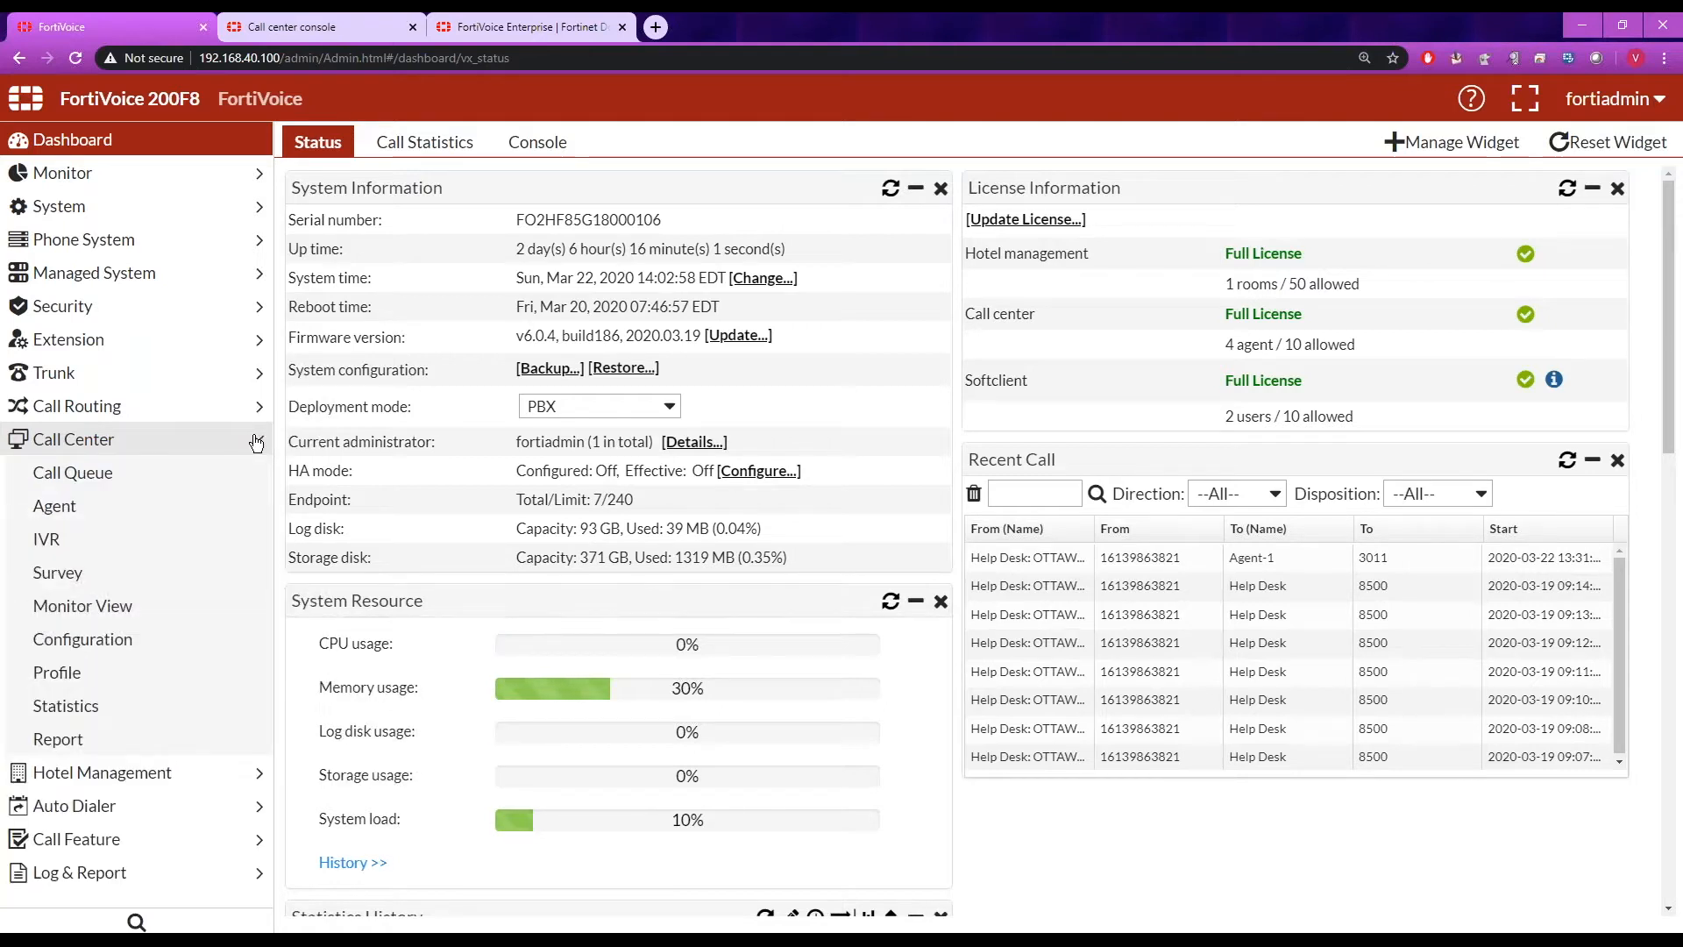
# - Examine the skill sets, skill levels and reason codes in the Call Center configuration
pyautogui.click(109, 641)
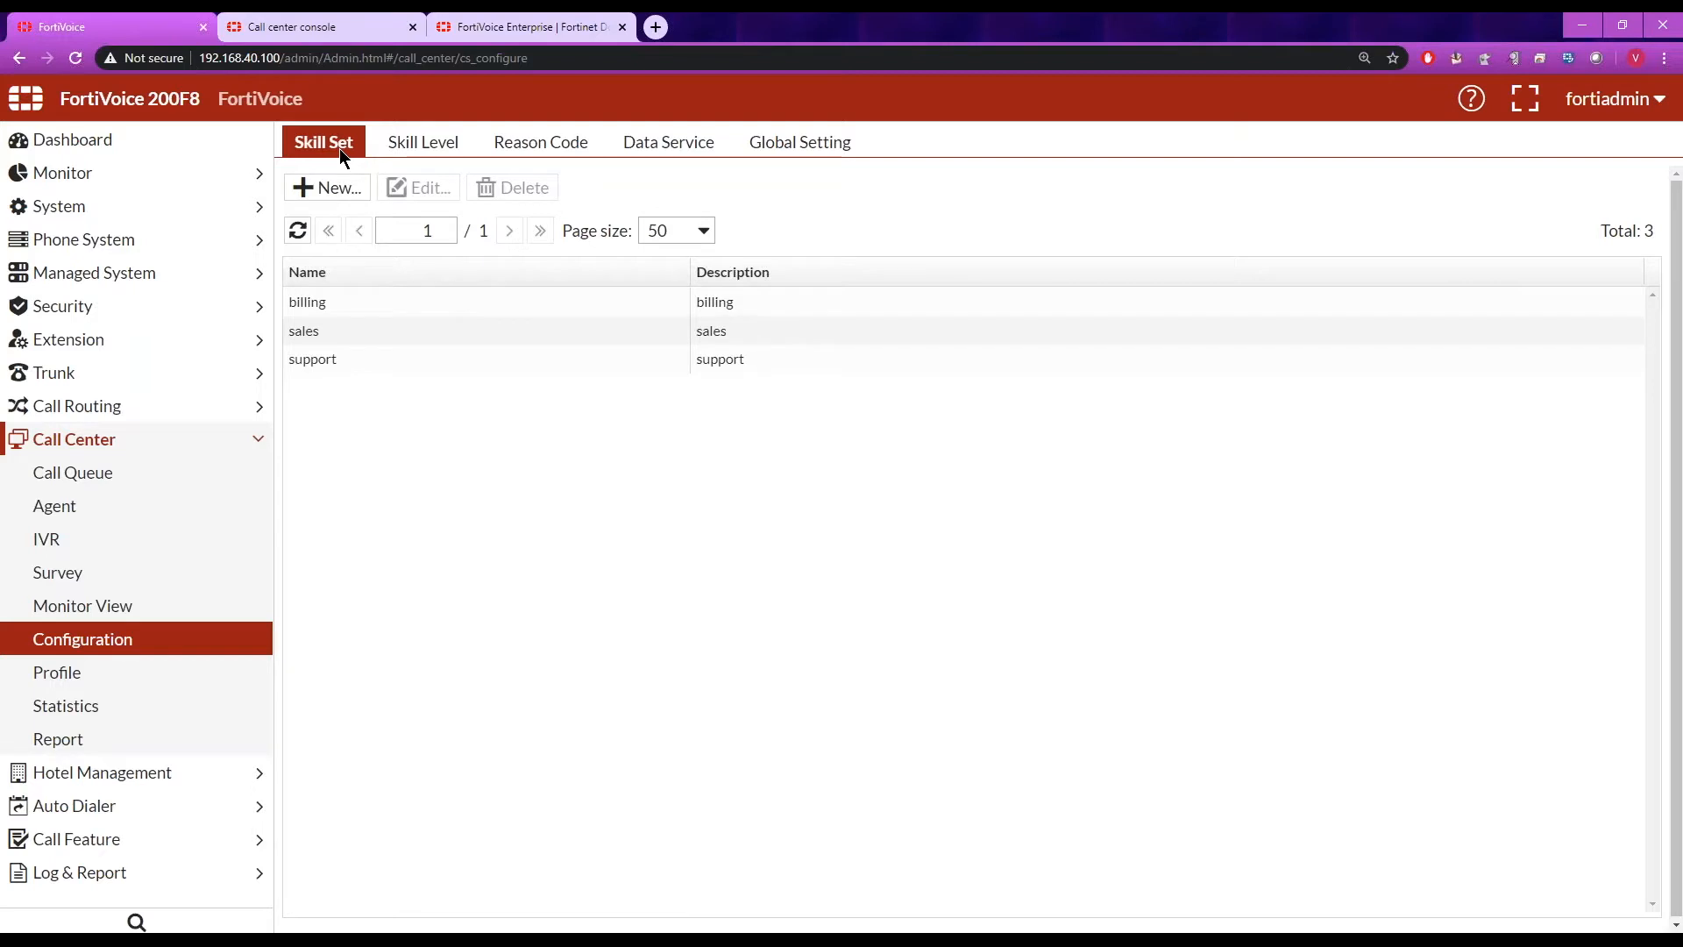
pyautogui.click(421, 146)
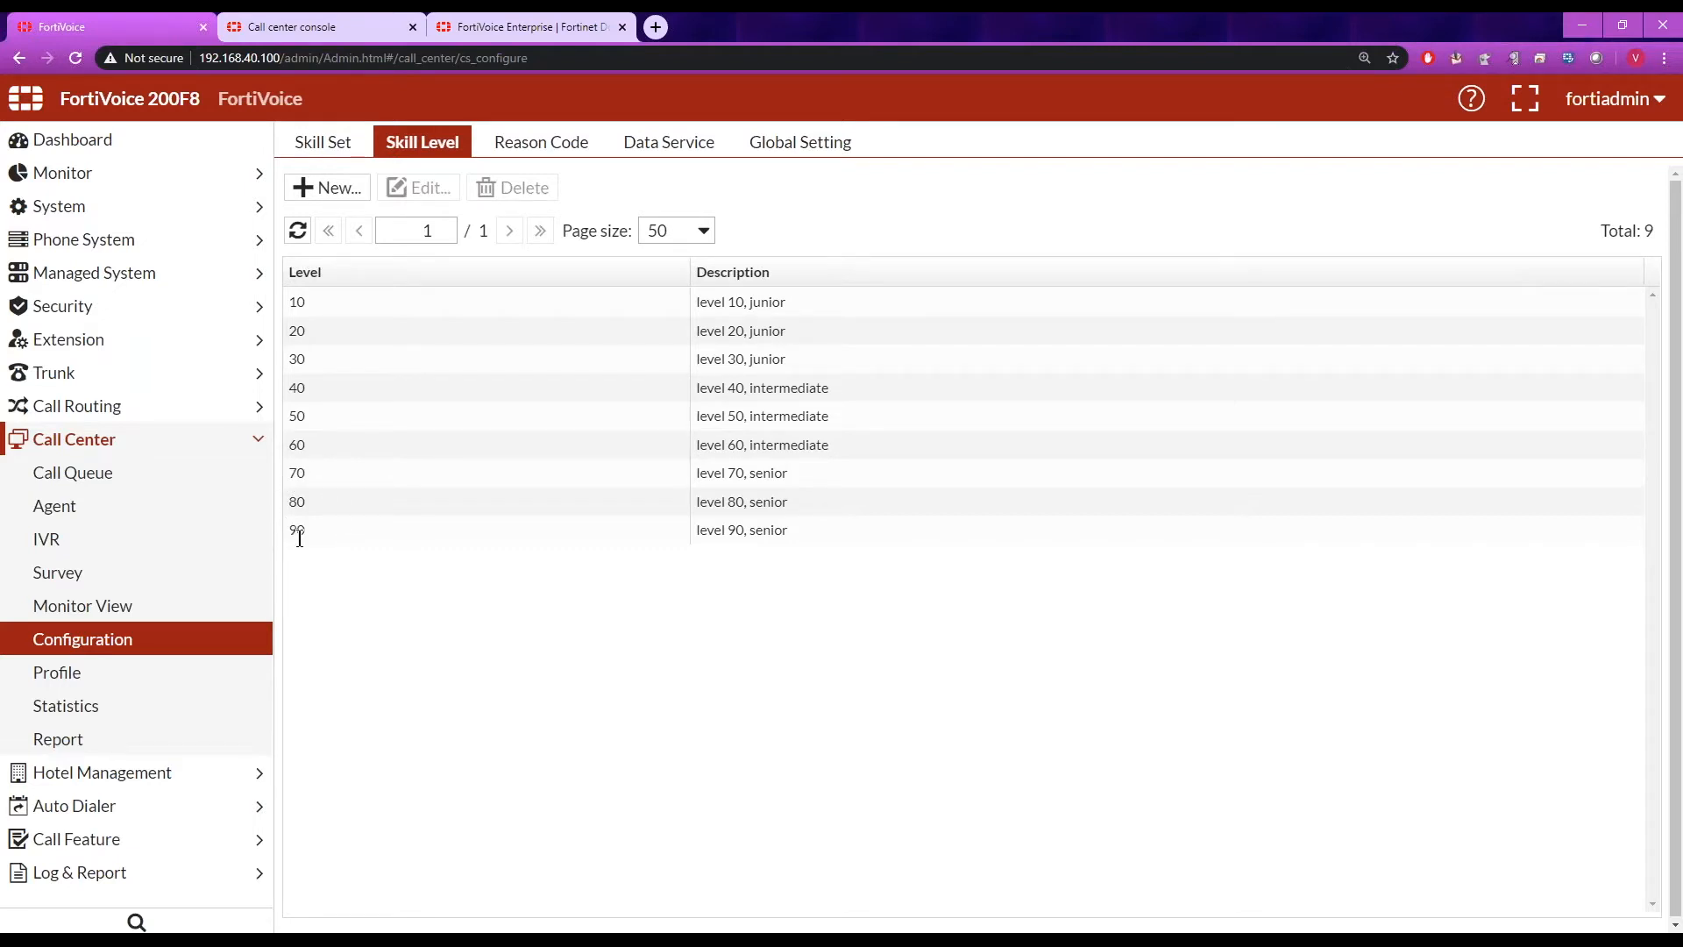
pyautogui.click(541, 142)
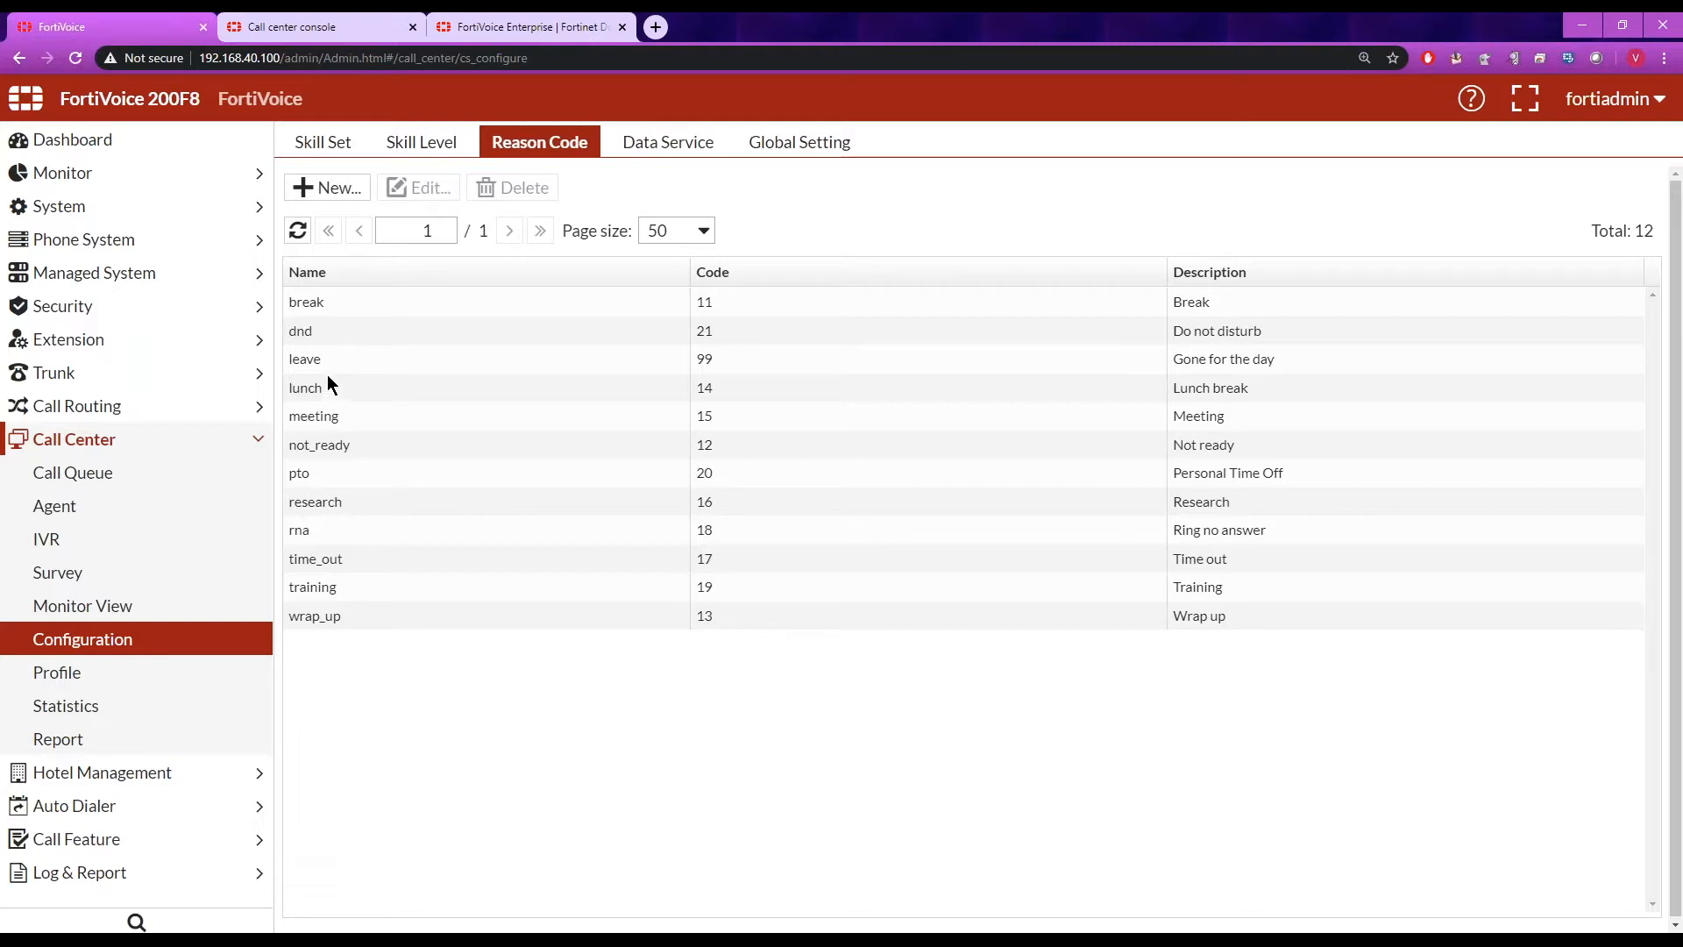
pyautogui.click(342, 150)
pyautogui.click(423, 141)
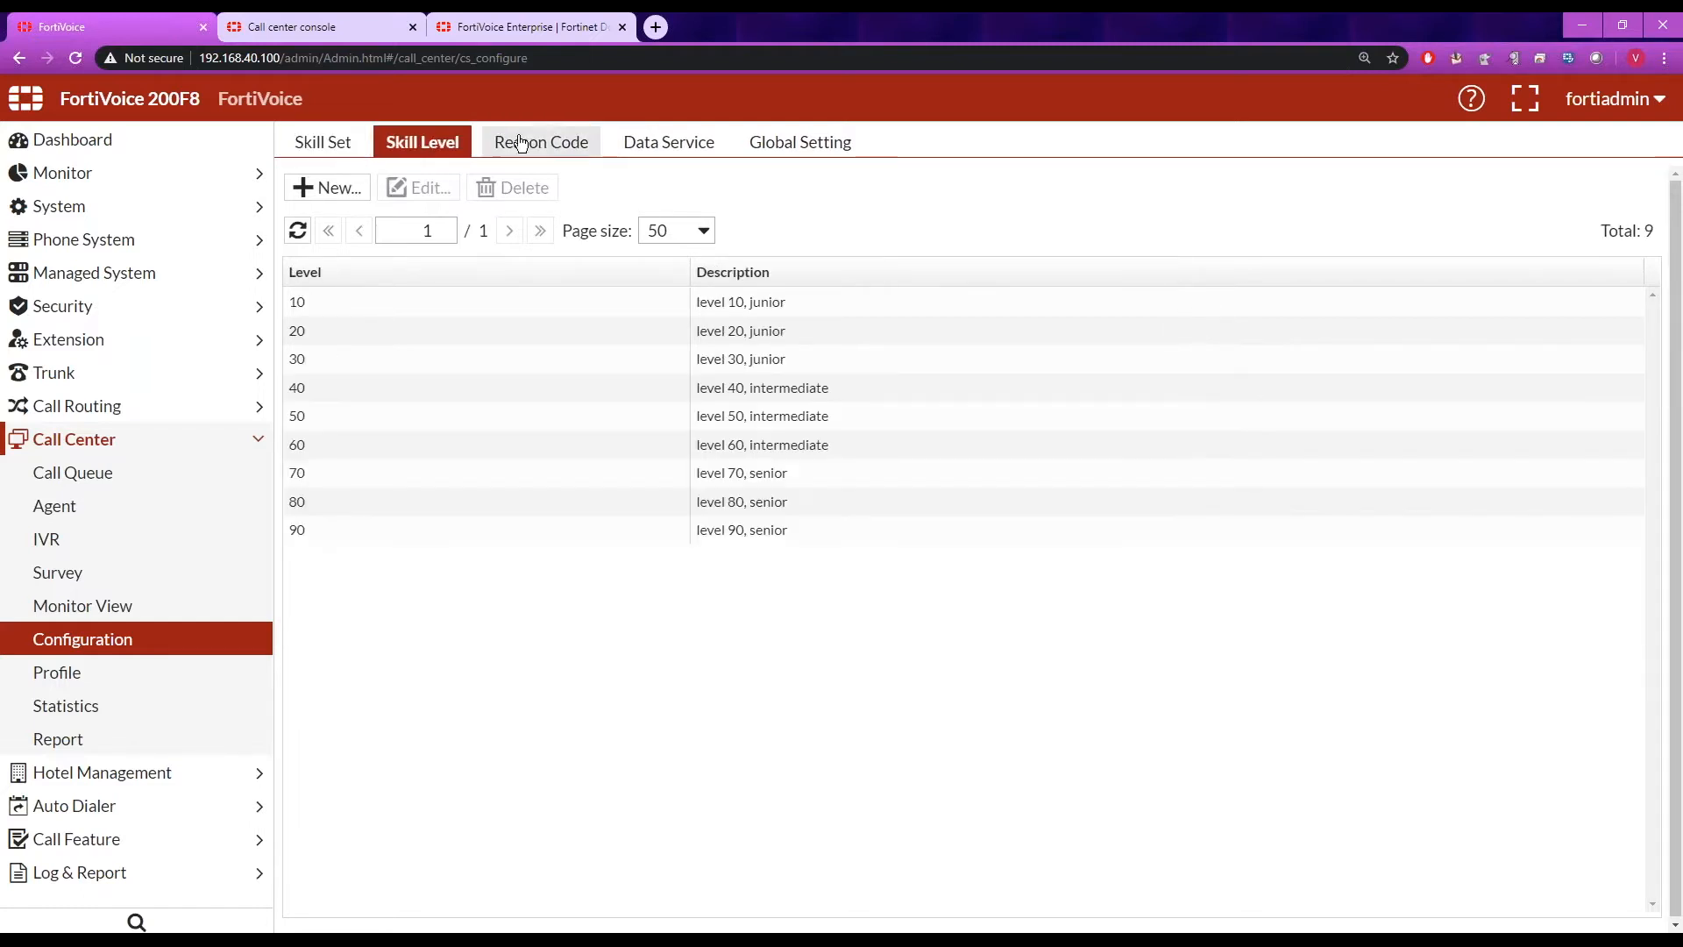
pyautogui.click(536, 140)
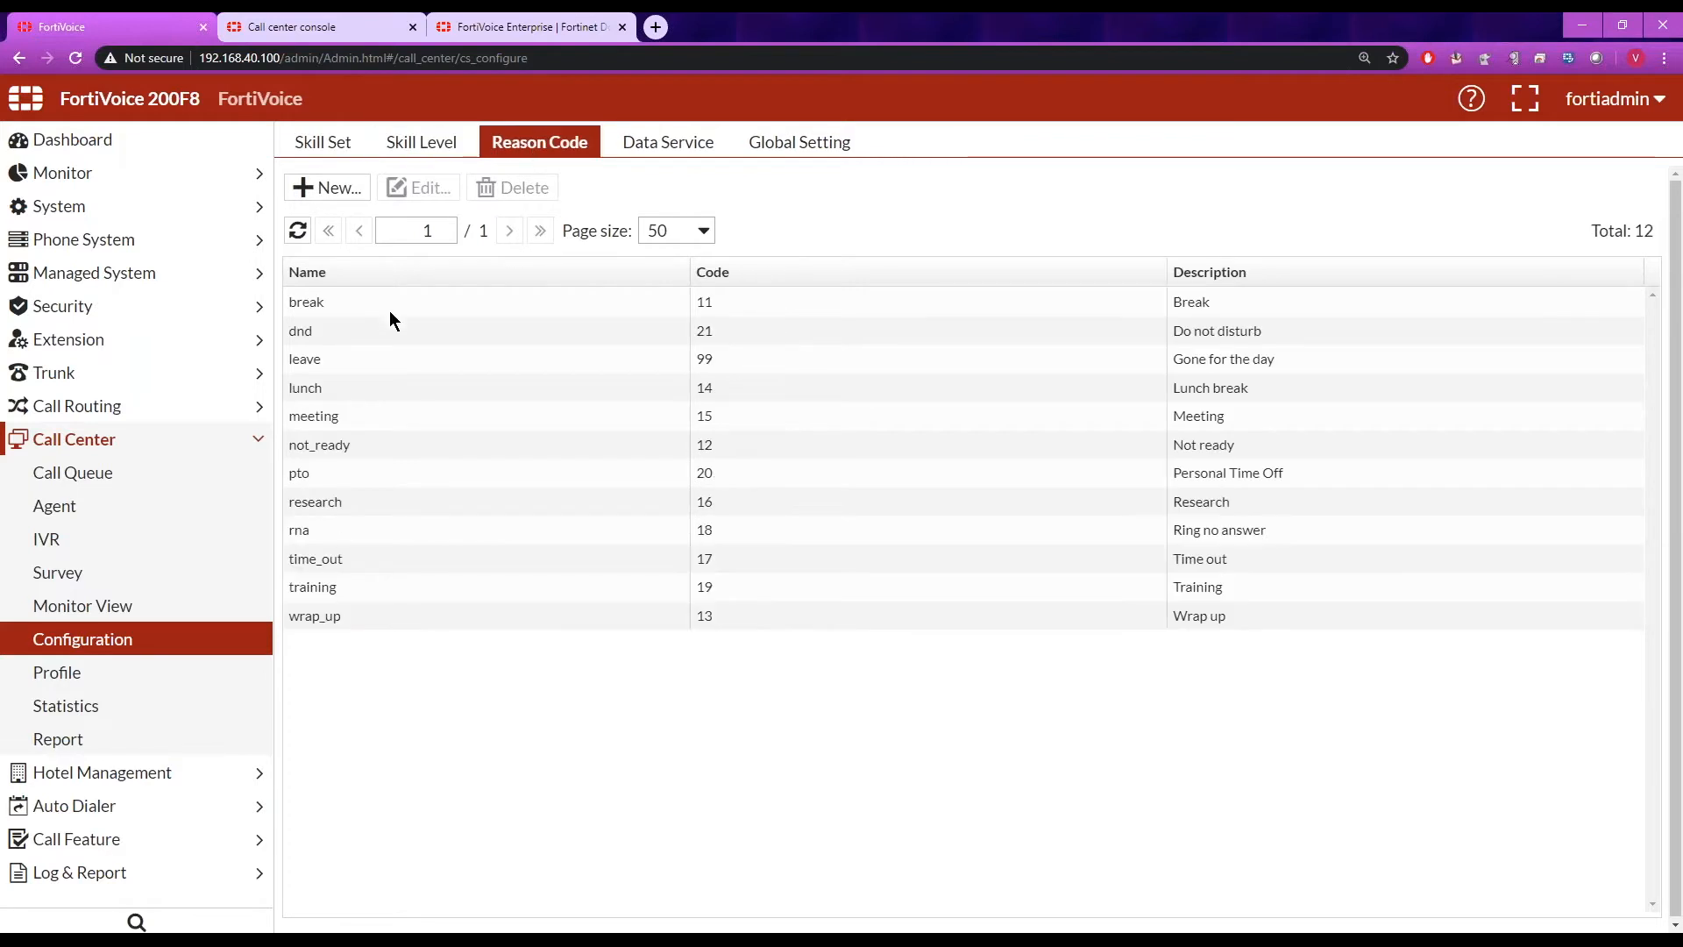
pyautogui.click(424, 143)
pyautogui.click(323, 147)
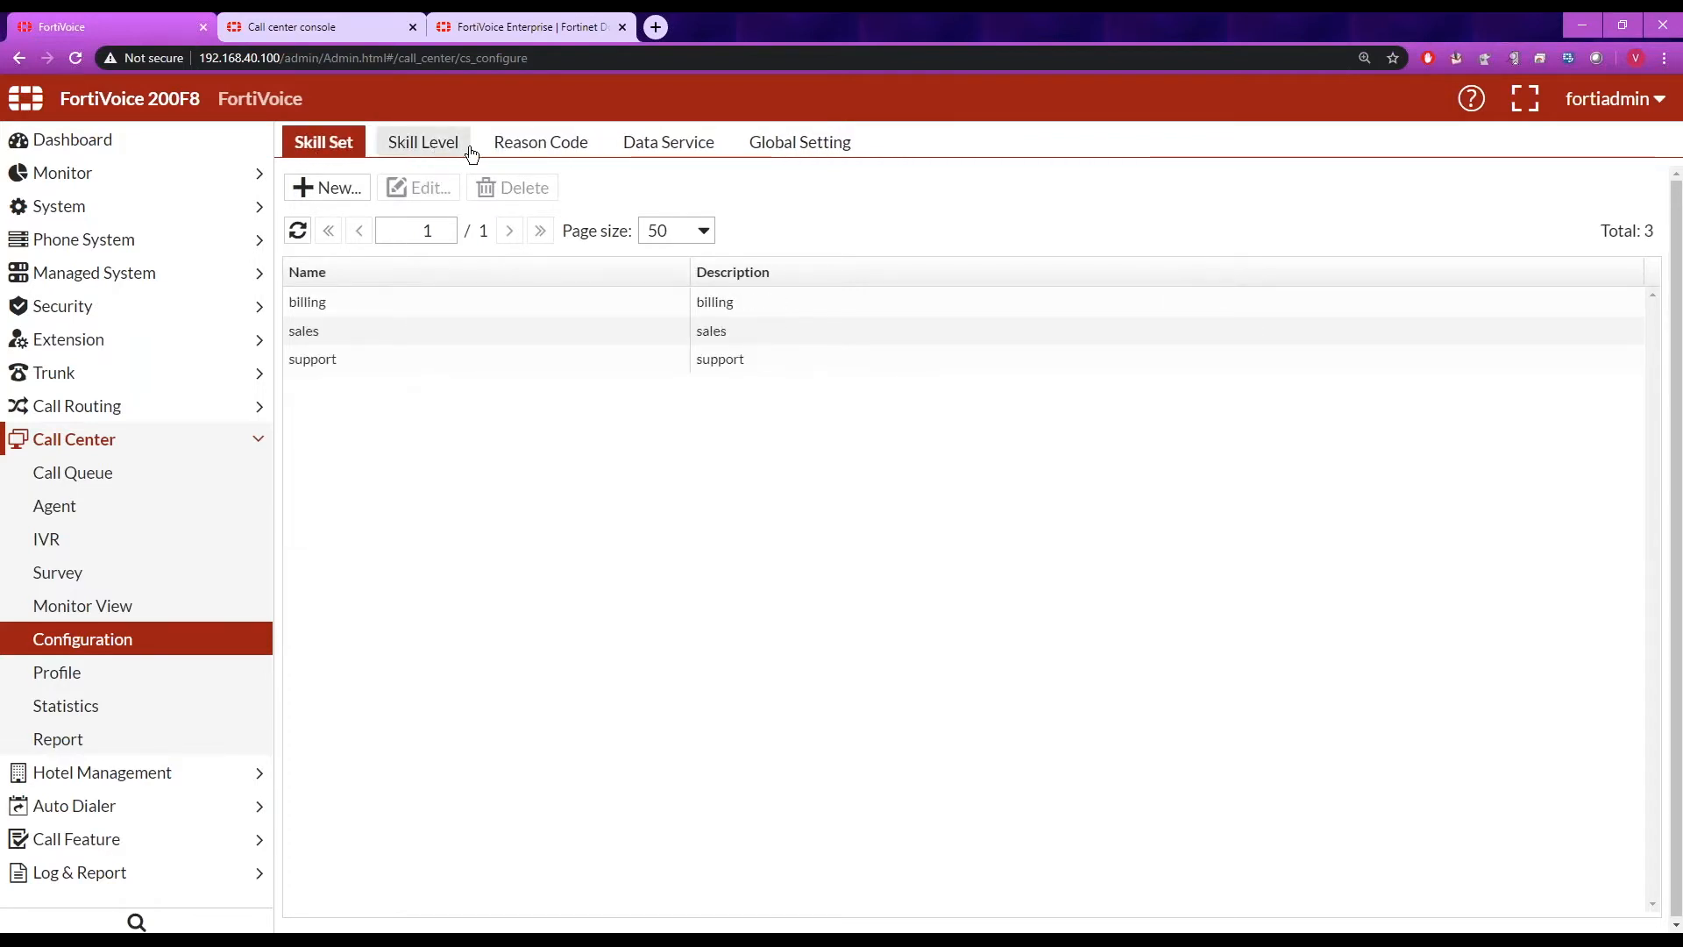
pyautogui.click(537, 142)
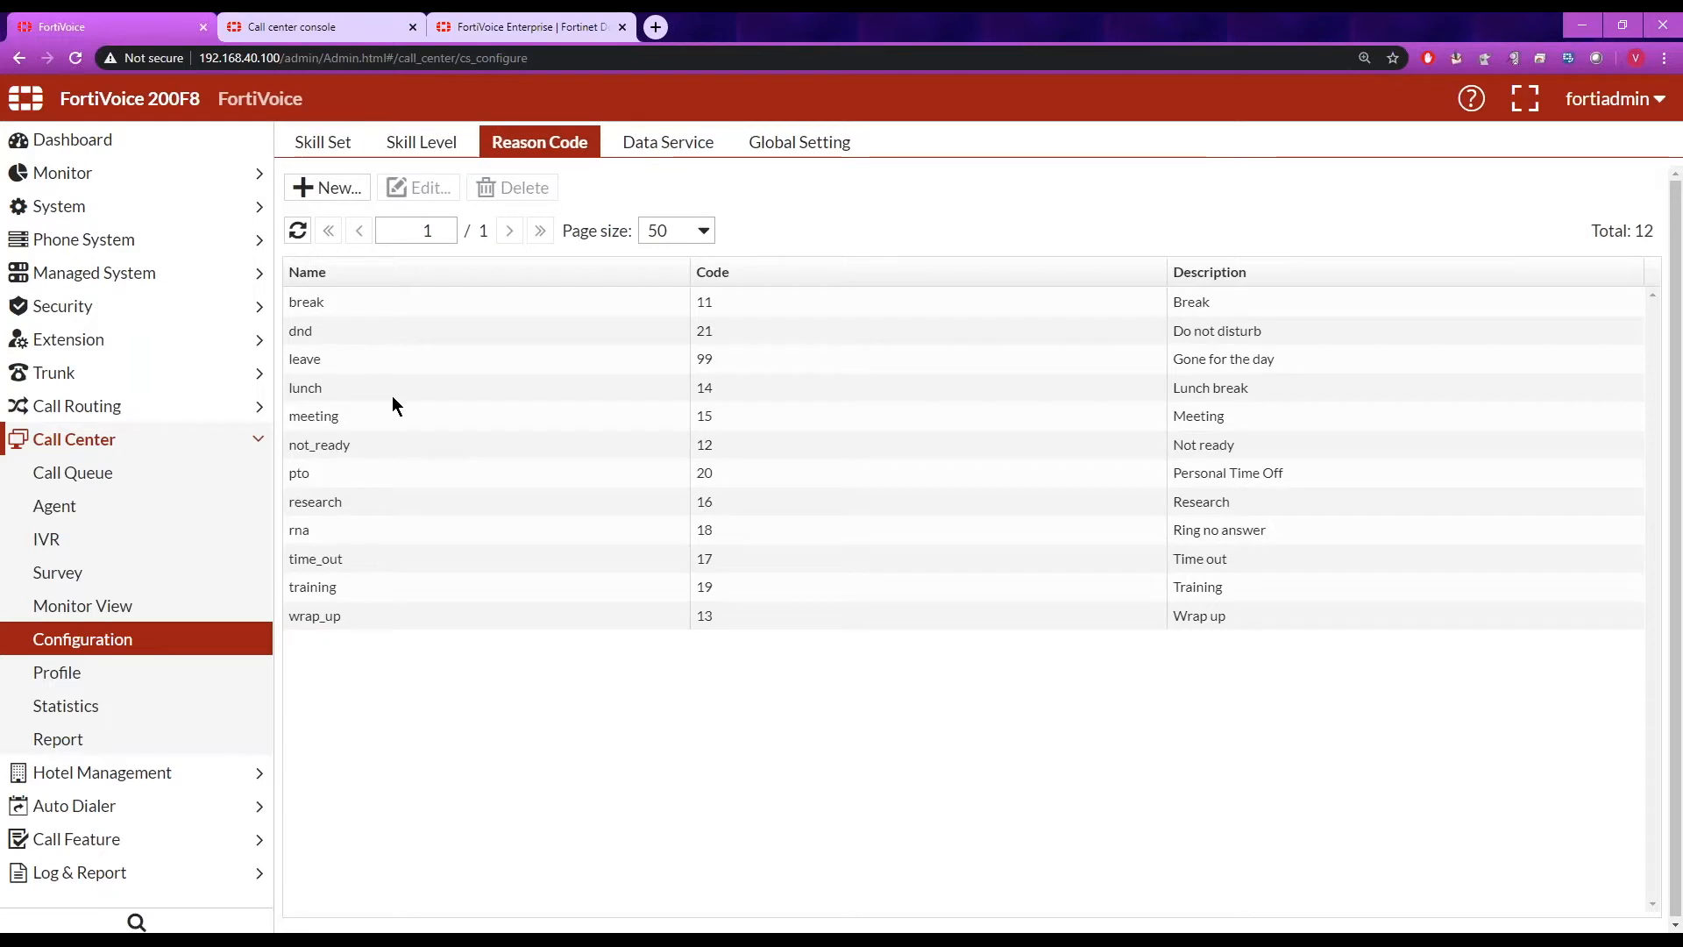
# - Examine the call center's data service options and the global caller priority settings
pyautogui.click(667, 147)
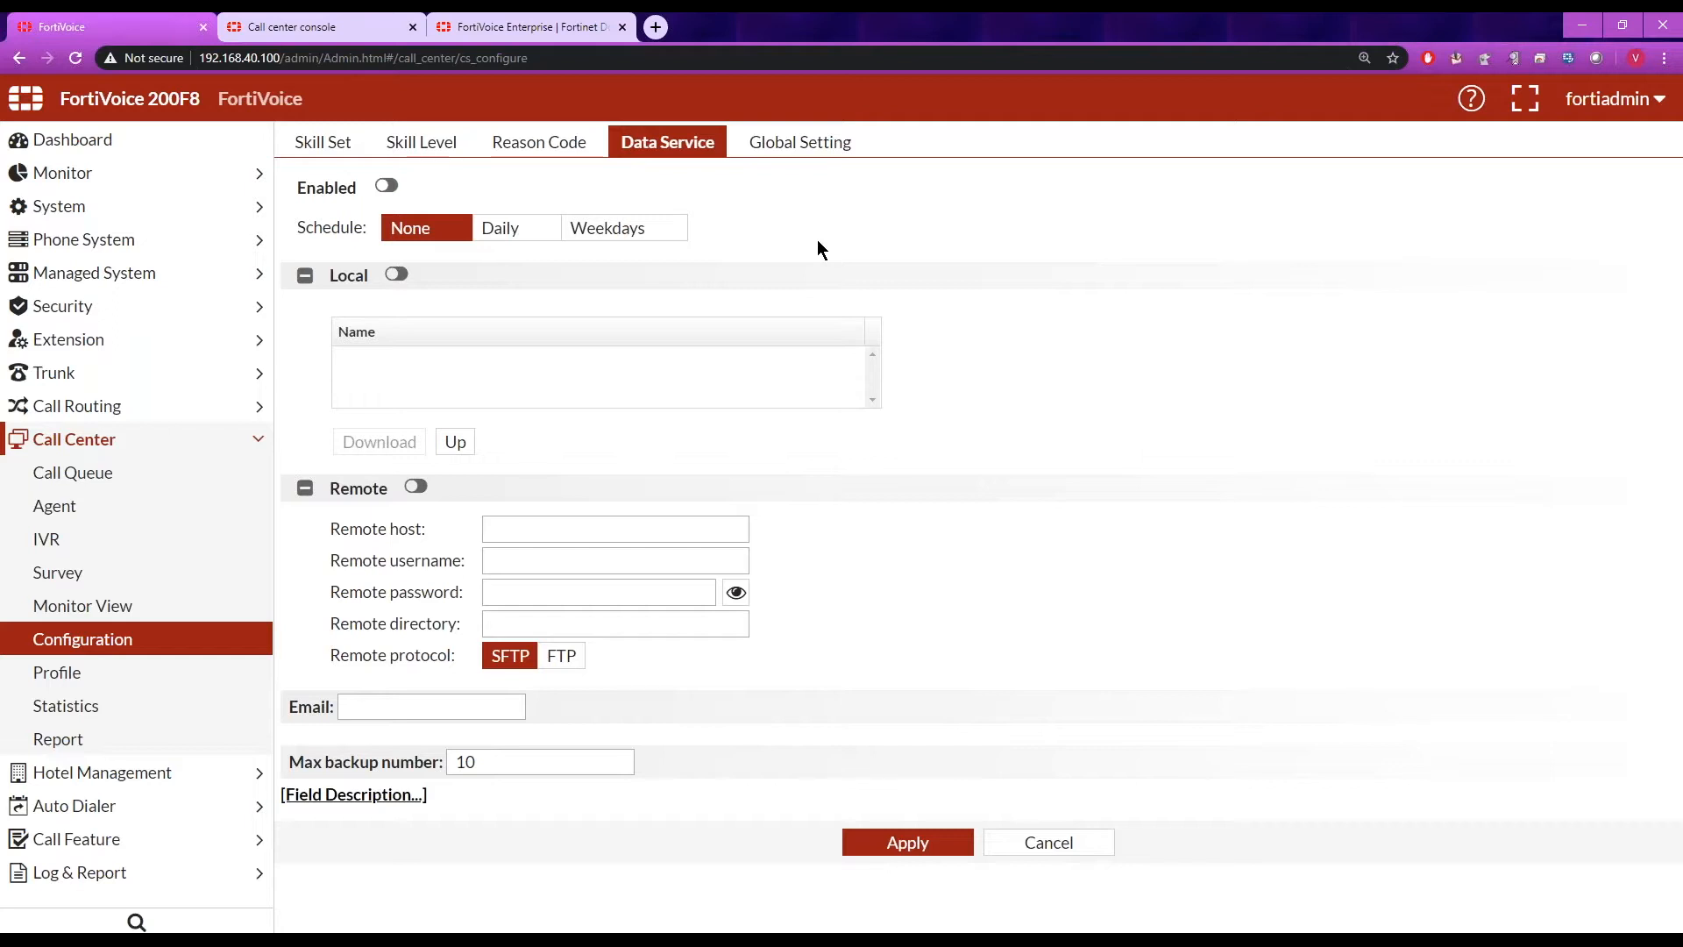
pyautogui.click(390, 191)
pyautogui.click(808, 149)
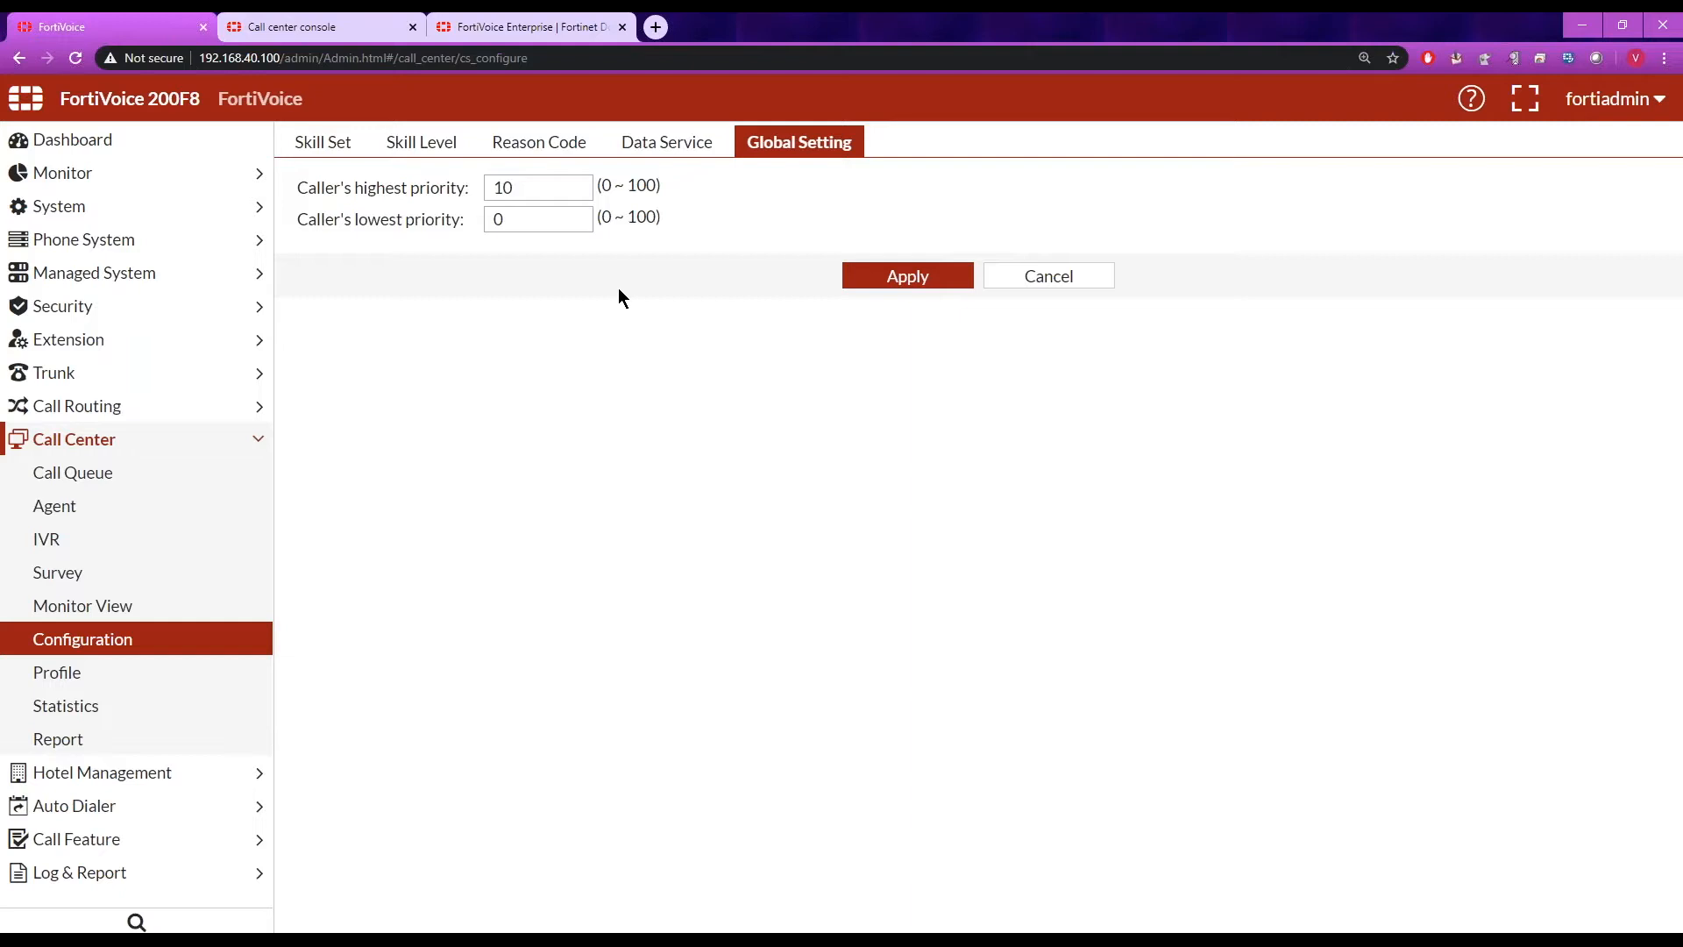
# - Open the call center's manager profile and examine its Agent settings, including the Ring no answer choices
pyautogui.click(74, 681)
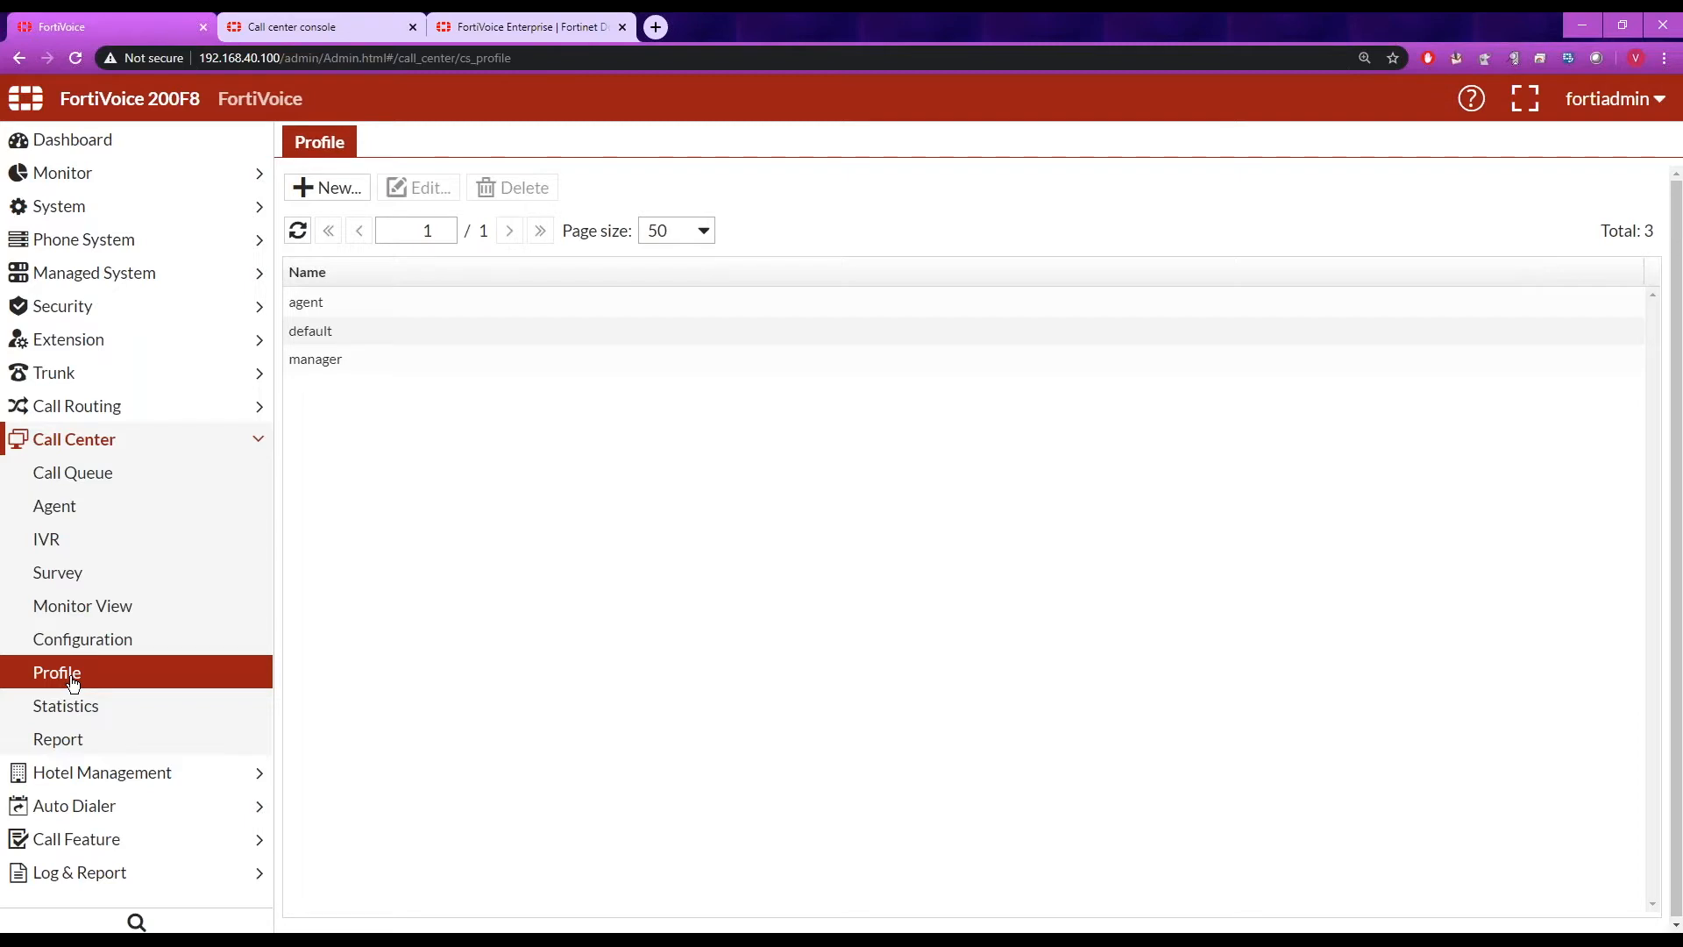
pyautogui.doubleClick(314, 360)
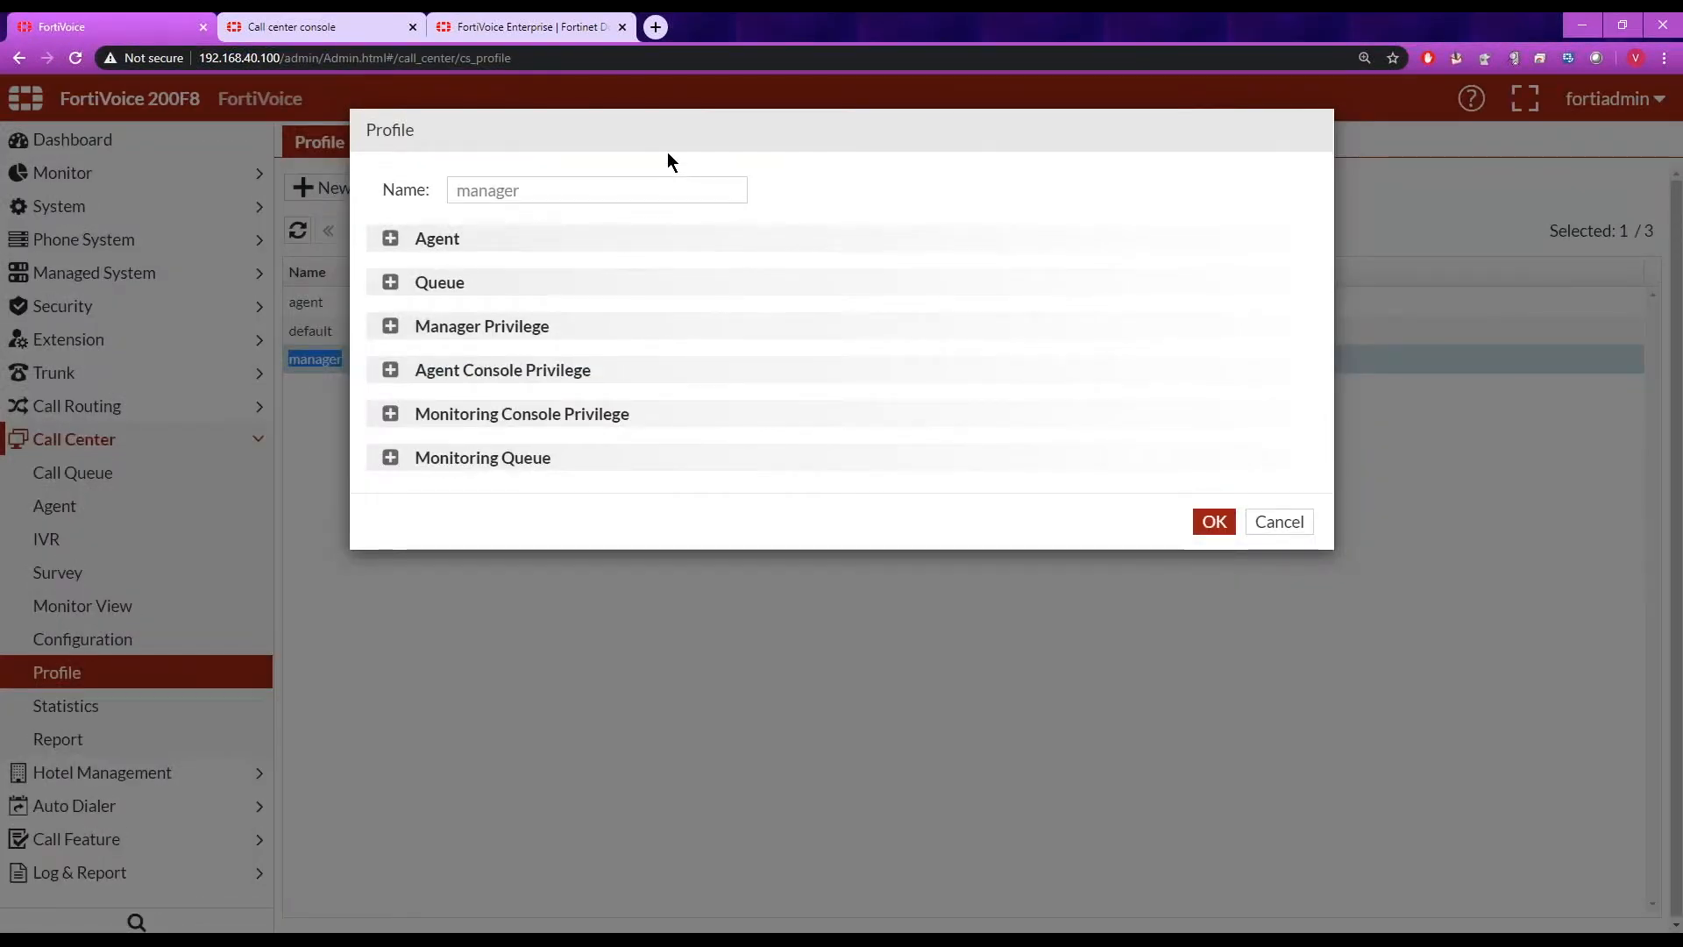
pyautogui.click(390, 239)
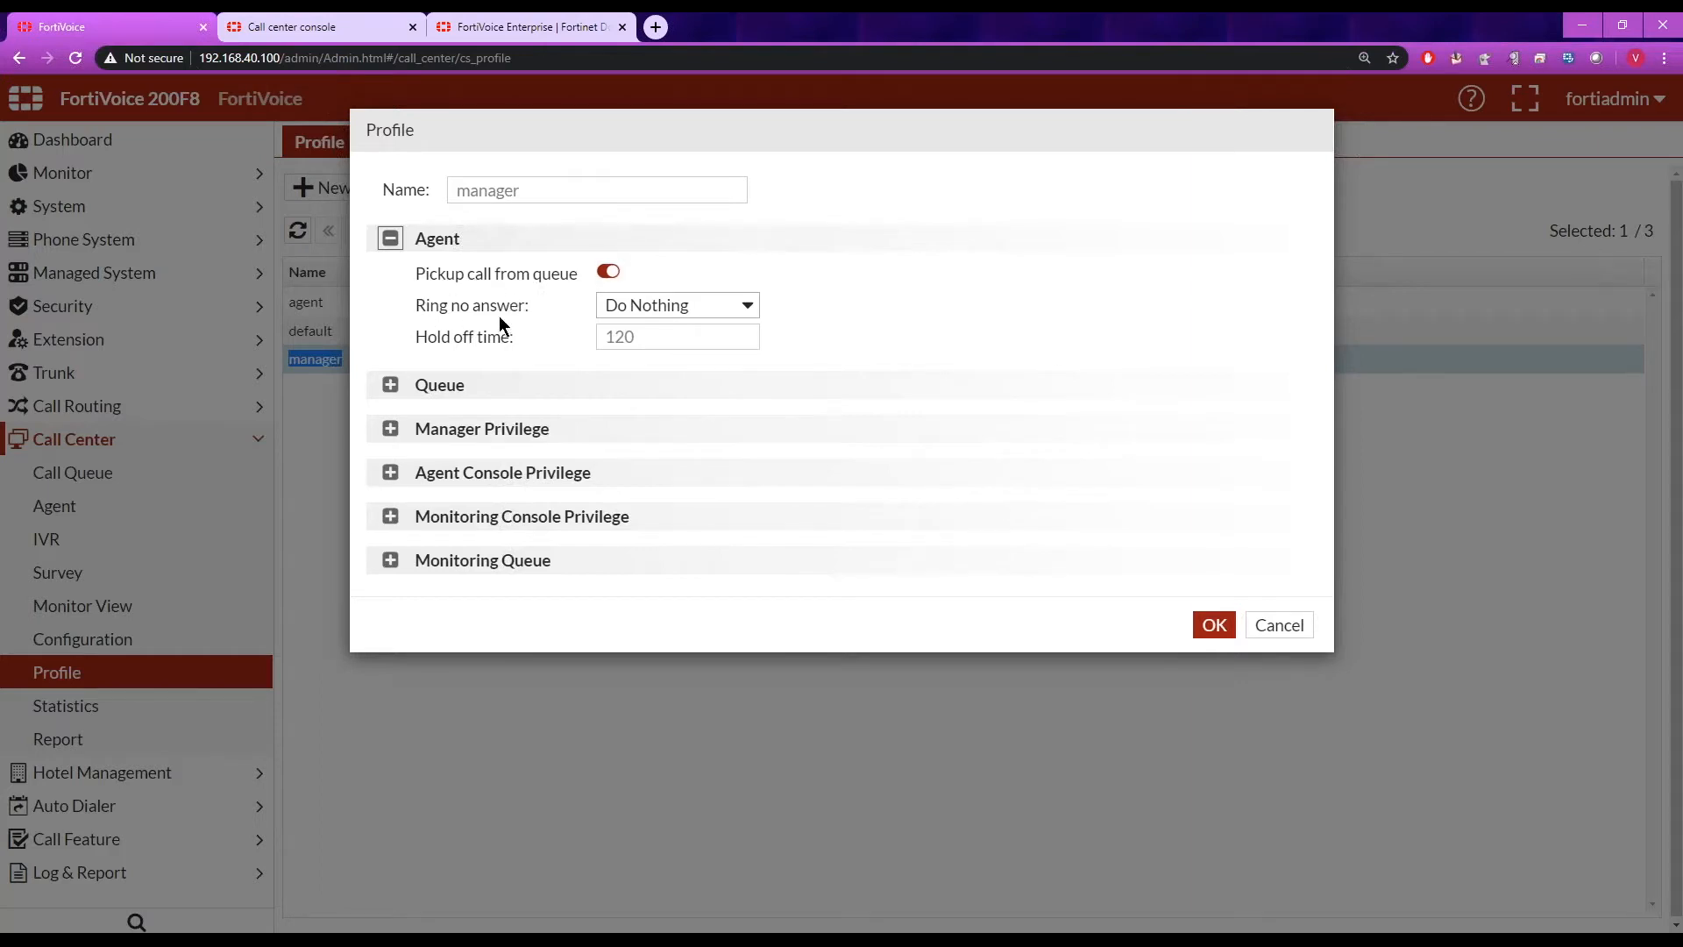
pyautogui.click(751, 307)
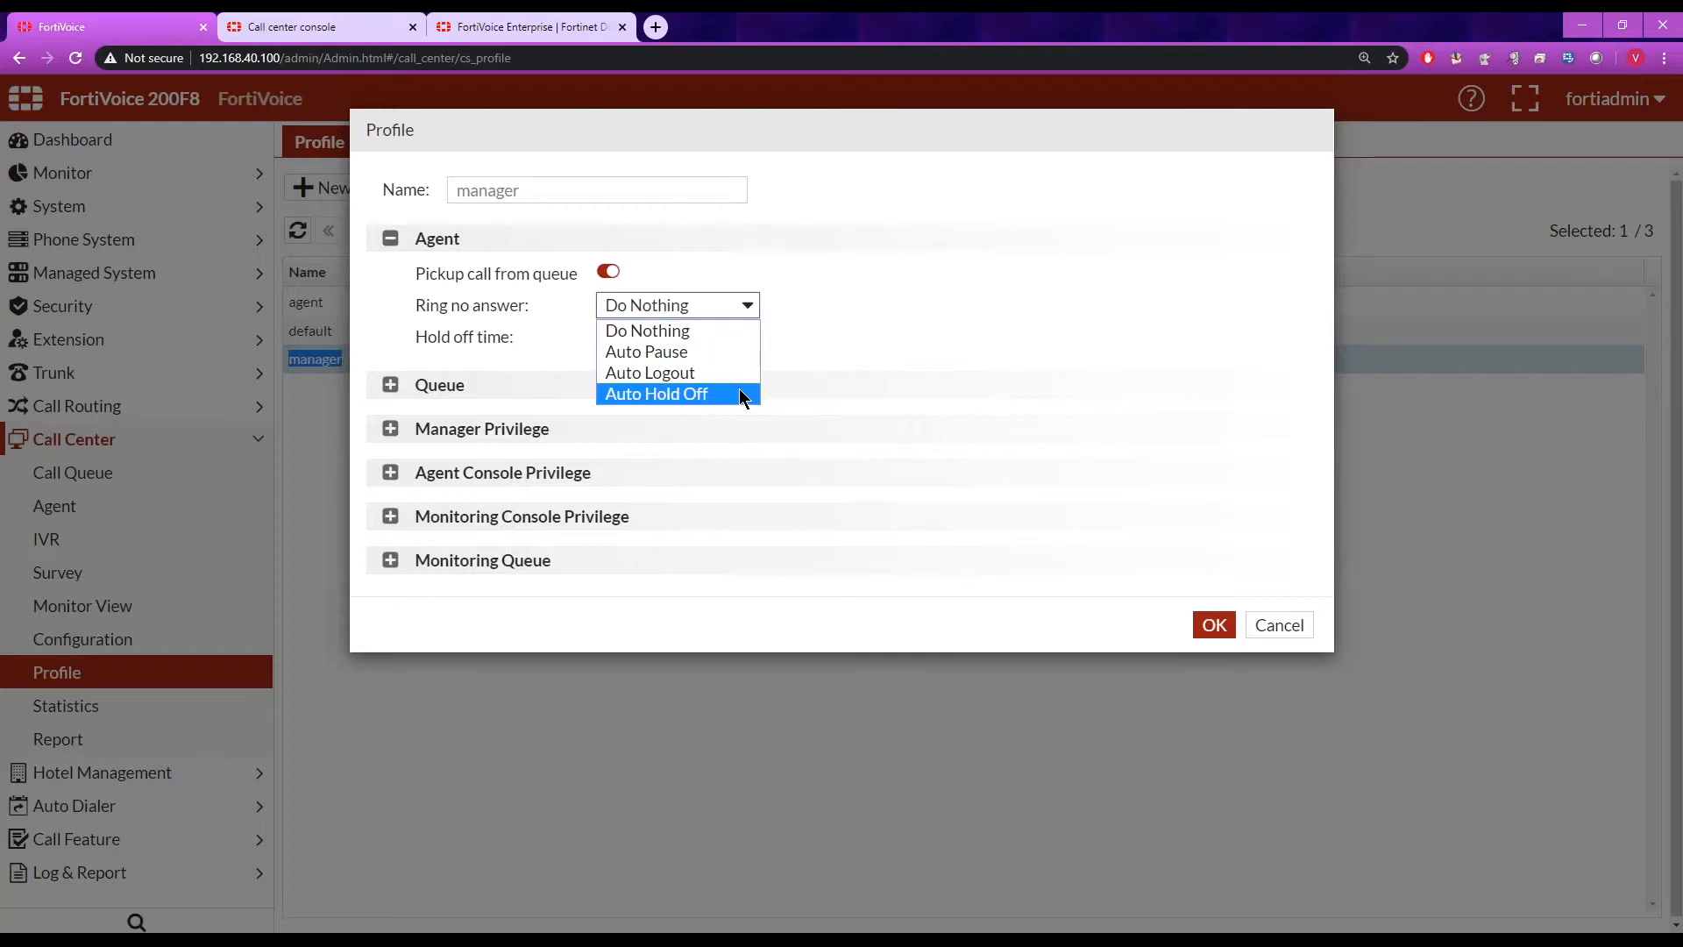
pyautogui.click(826, 349)
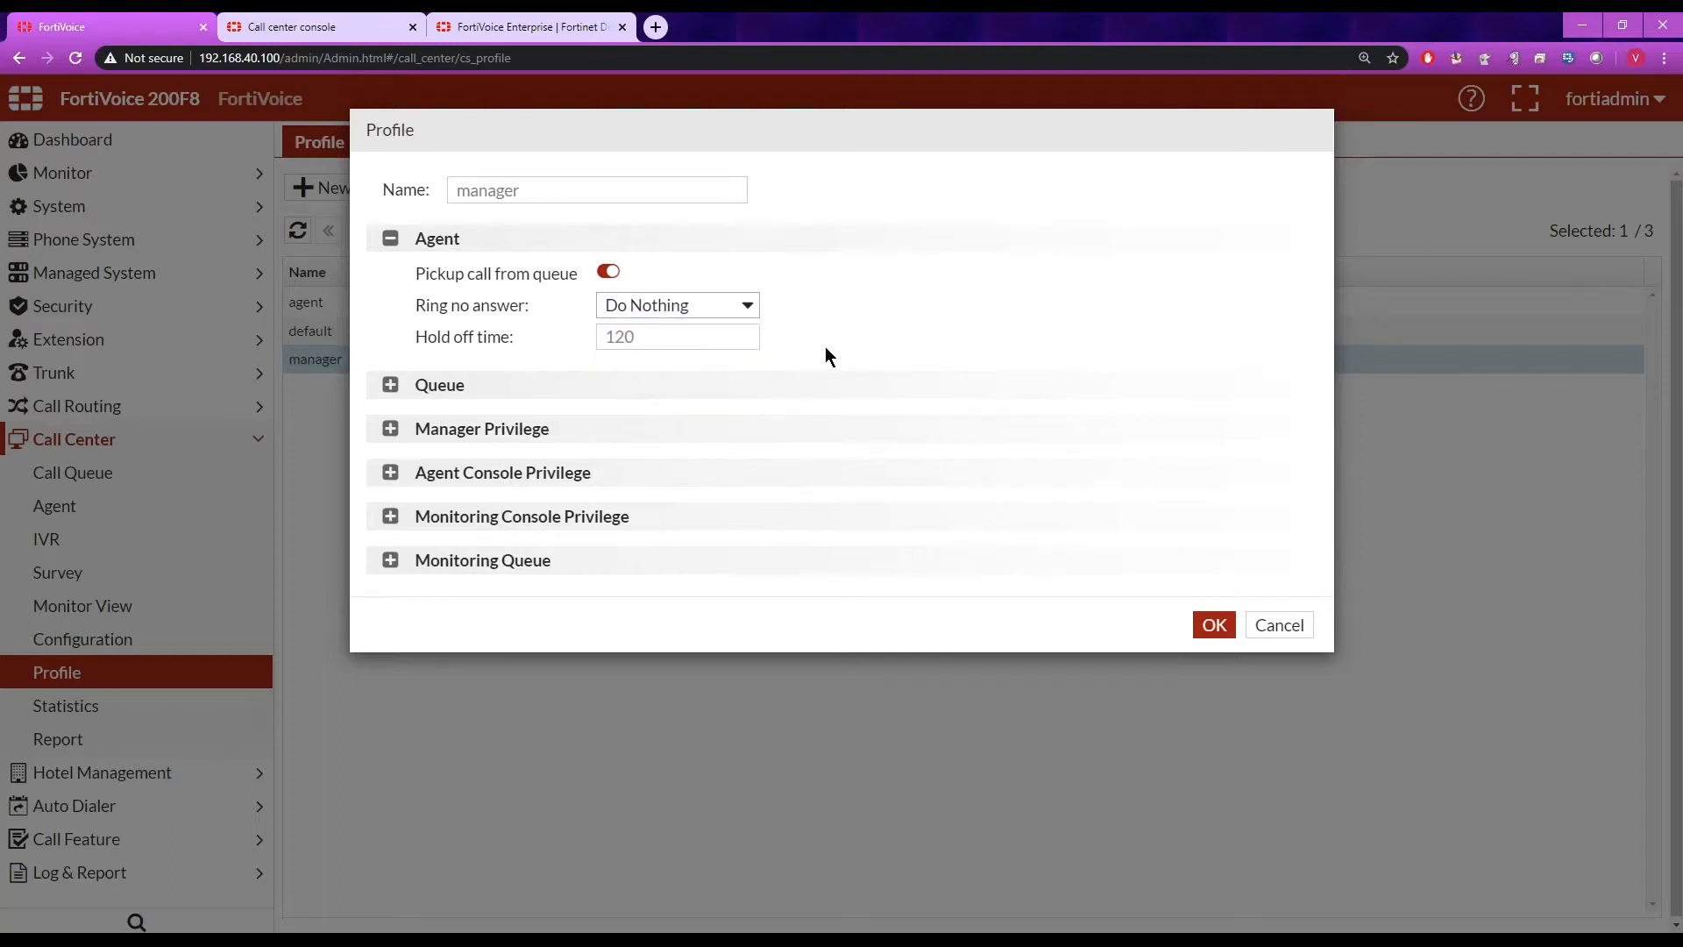
# - Examine the Queue and Manager Privilege settings of the manager profile
pyautogui.click(391, 388)
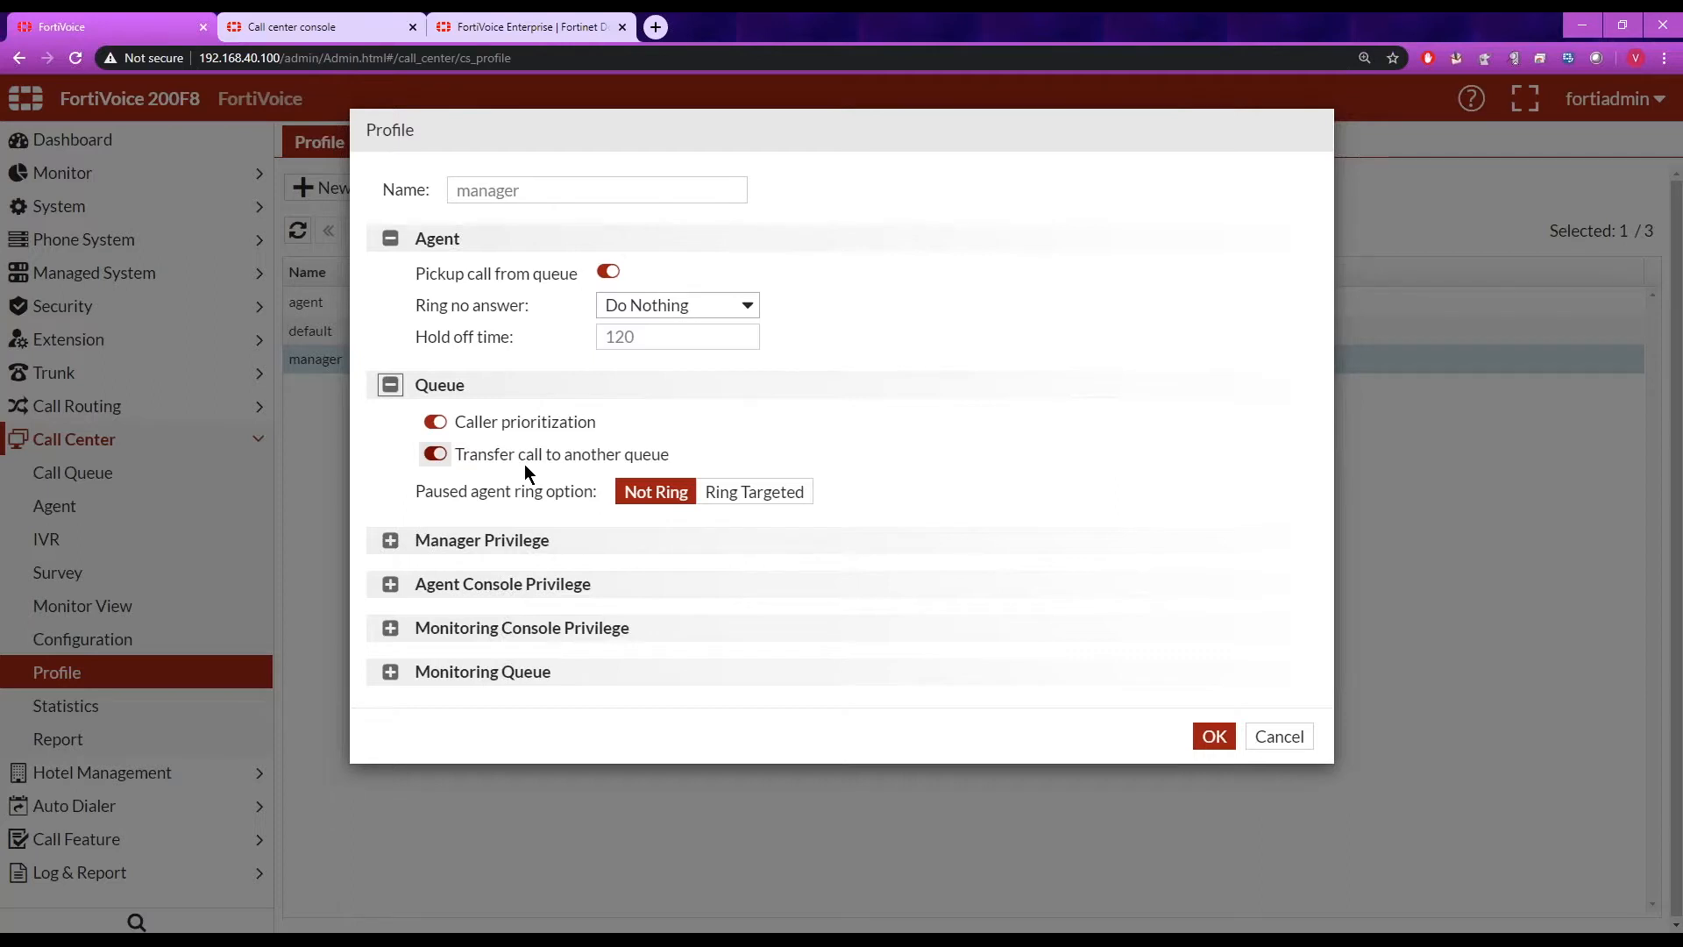
pyautogui.click(391, 541)
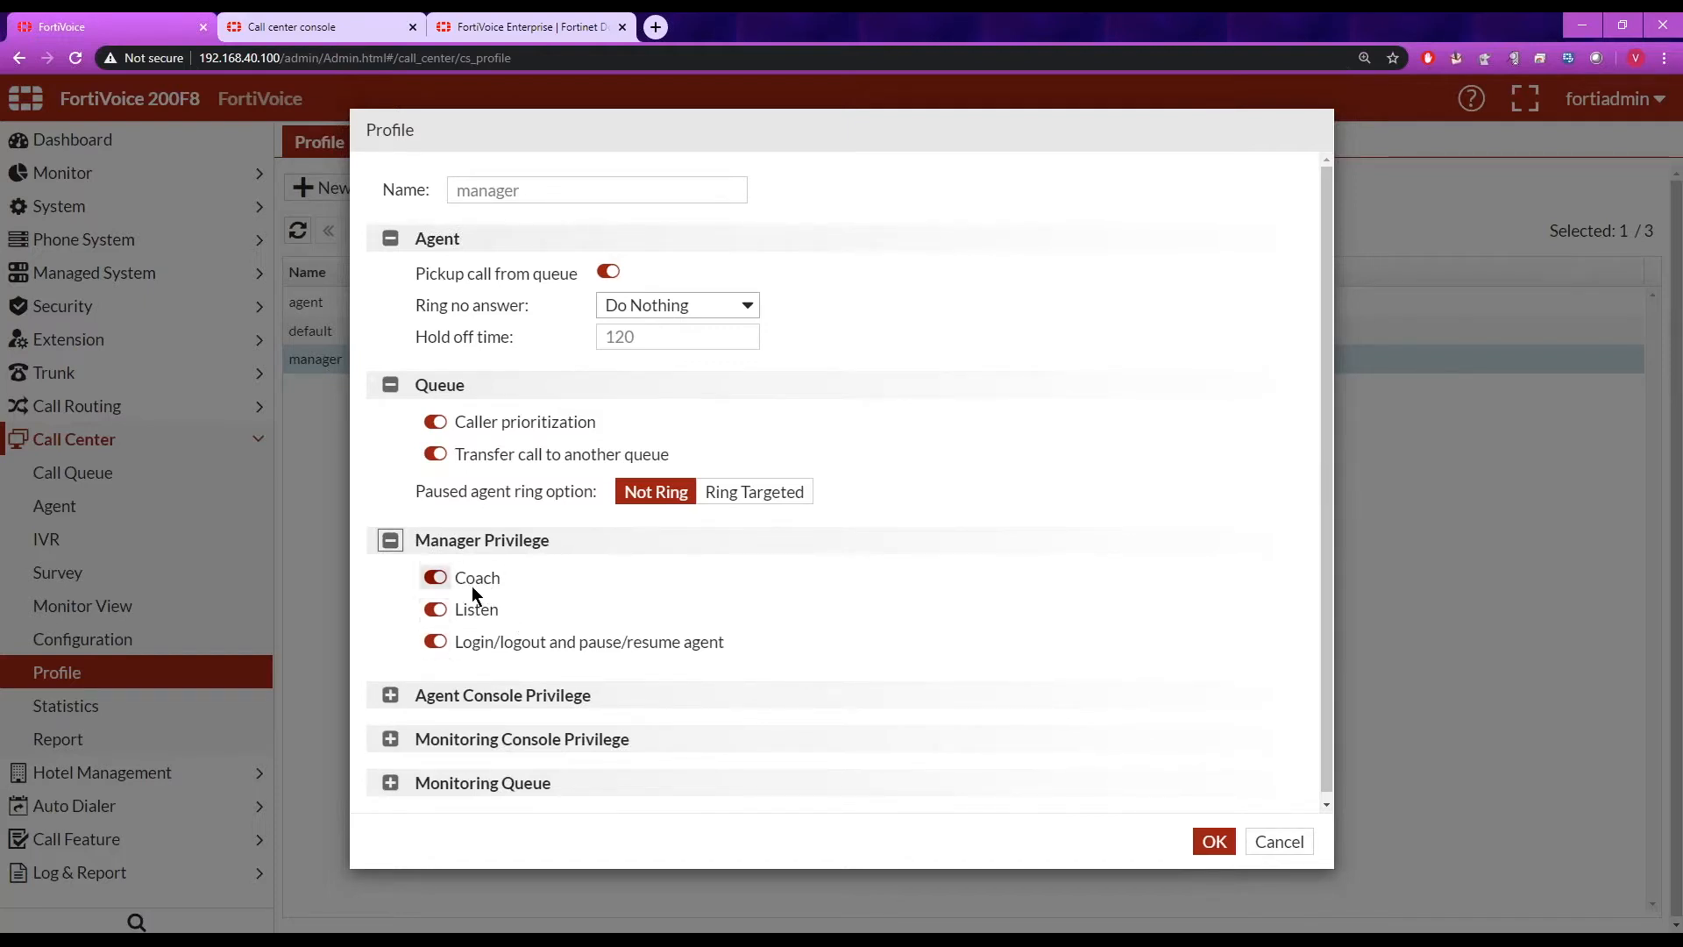
pyautogui.click(430, 608)
pyautogui.click(430, 608)
# - Examine the Agent Console Privilege and Monitoring Console Privilege settings of the manager profile
pyautogui.click(391, 696)
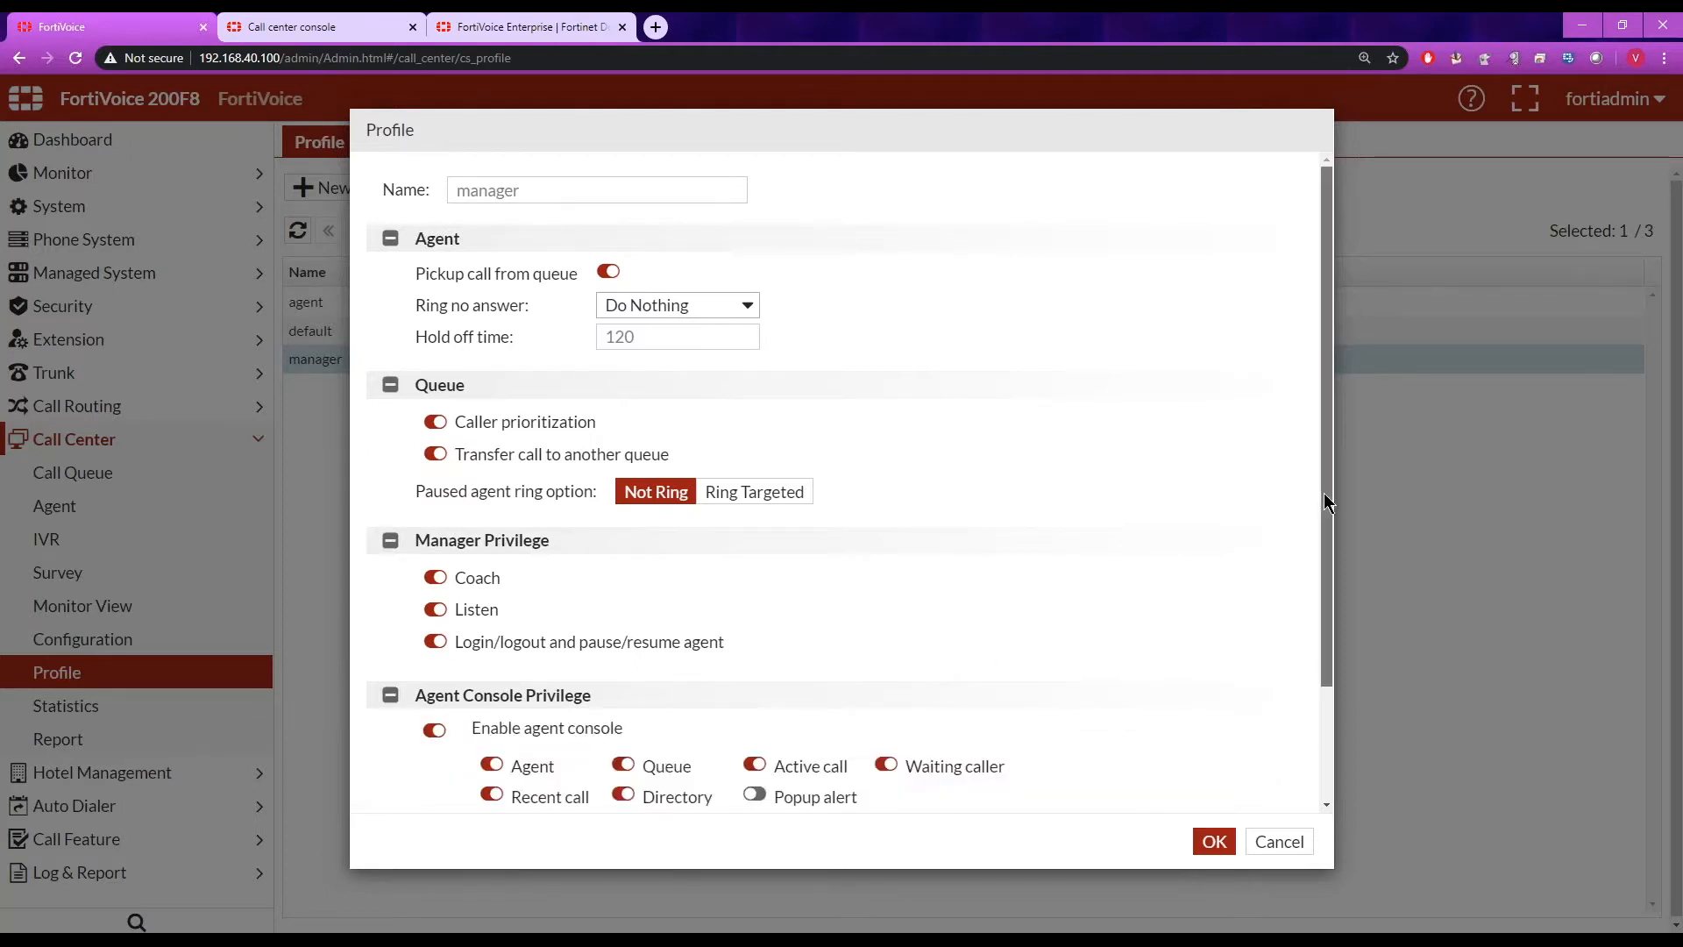
pyautogui.moveTo(1324, 493); pyautogui.dragTo(1333, 658)
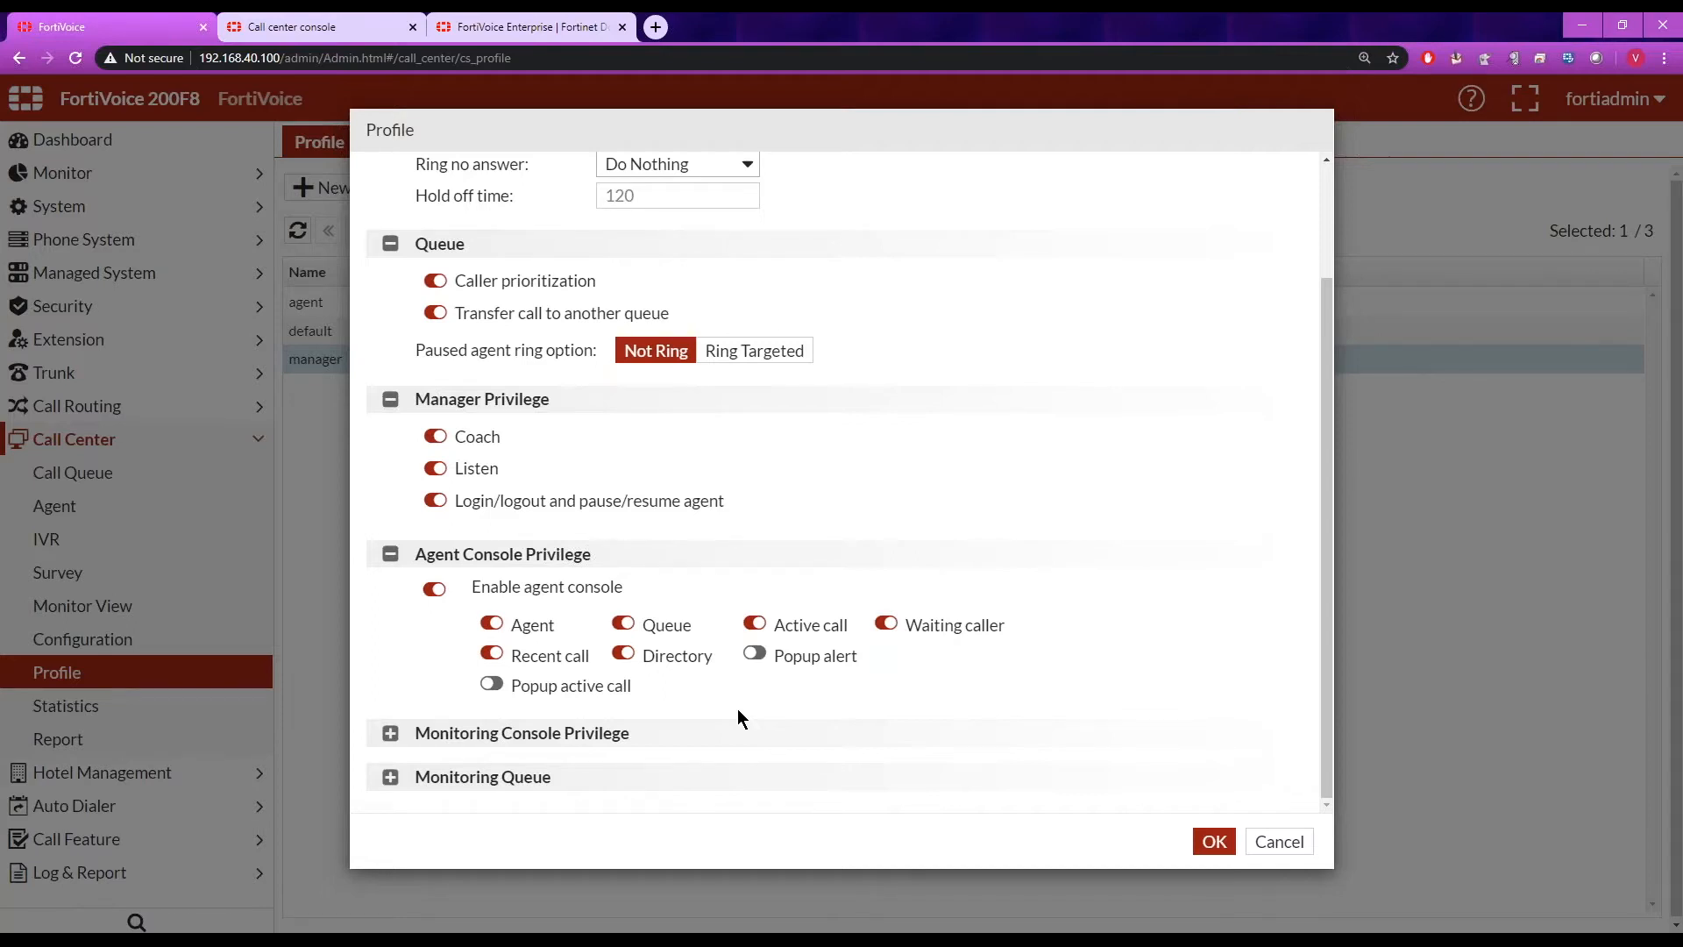
pyautogui.click(391, 735)
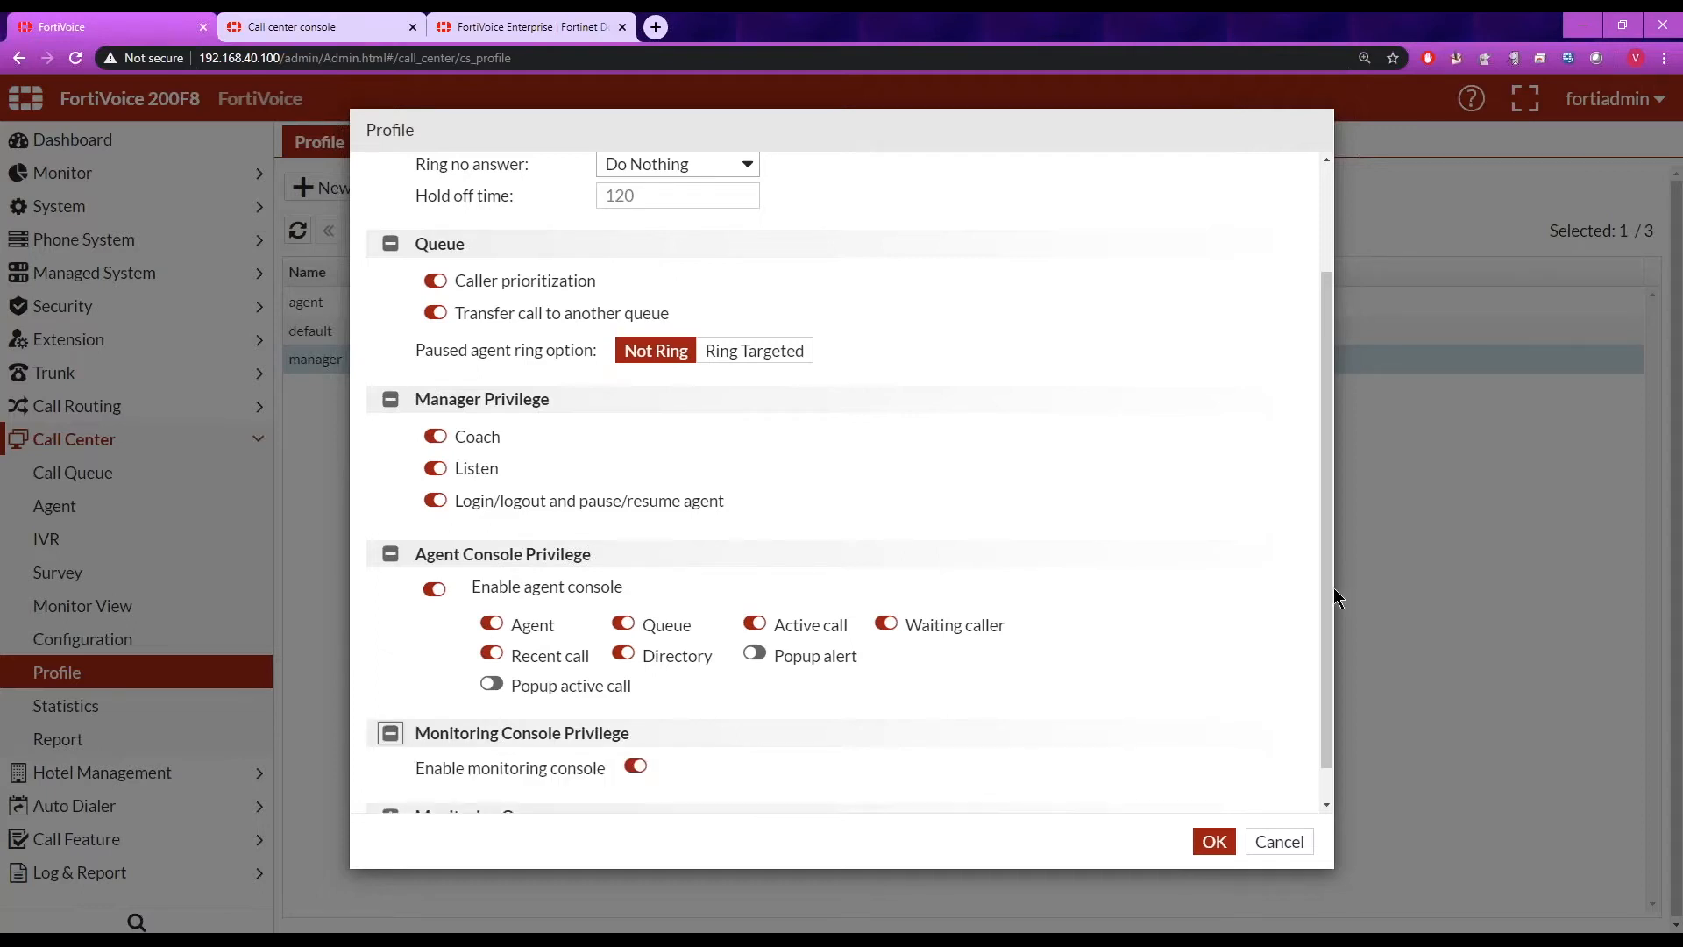
pyautogui.moveTo(1329, 591); pyautogui.dragTo(1329, 640)
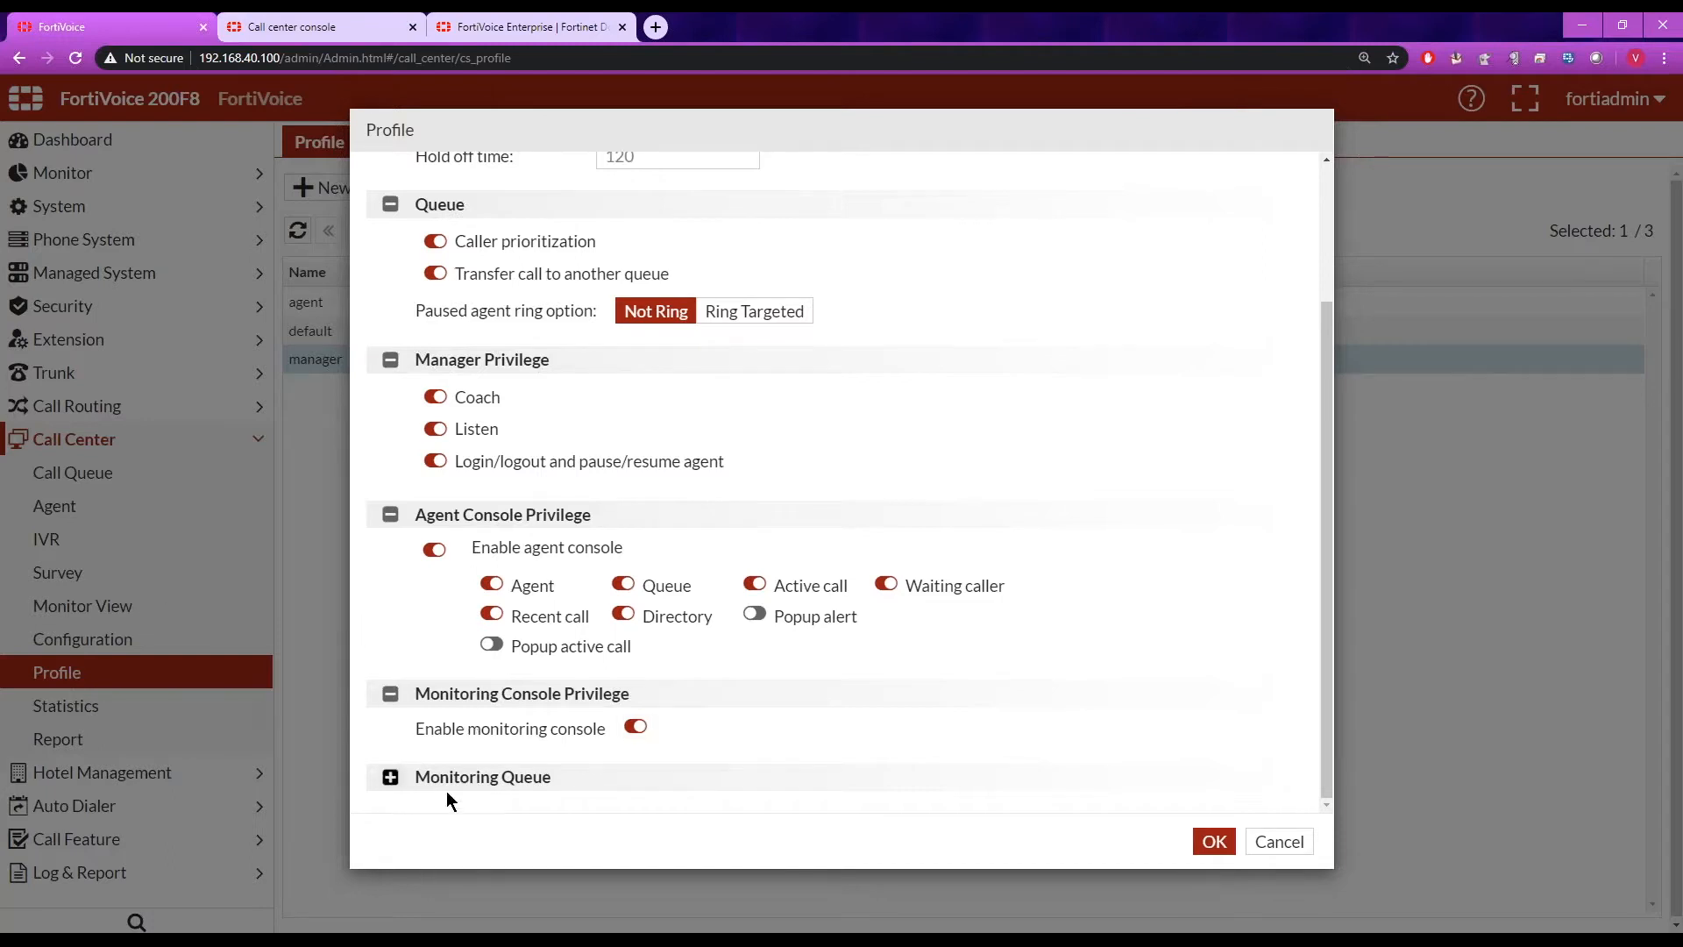
# - Examine the manager profile's Monitoring Queue options, including the queue selection under Selected, and close the profile without saving
pyautogui.click(390, 777)
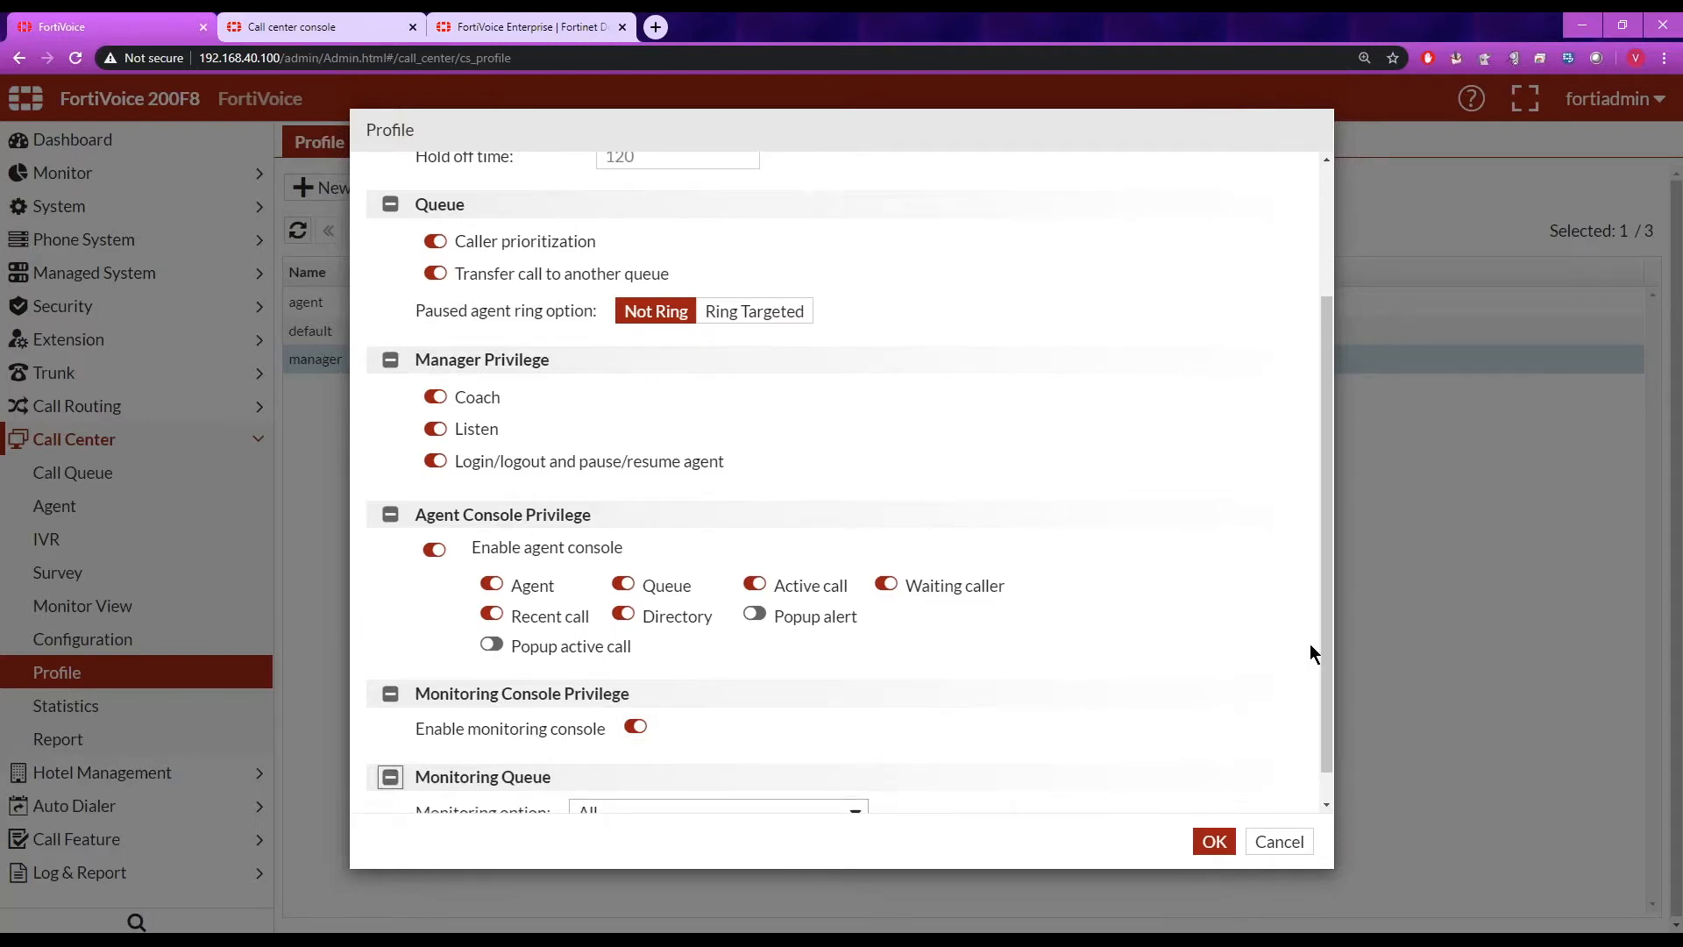
pyautogui.scroll(-1, 1331, 650)
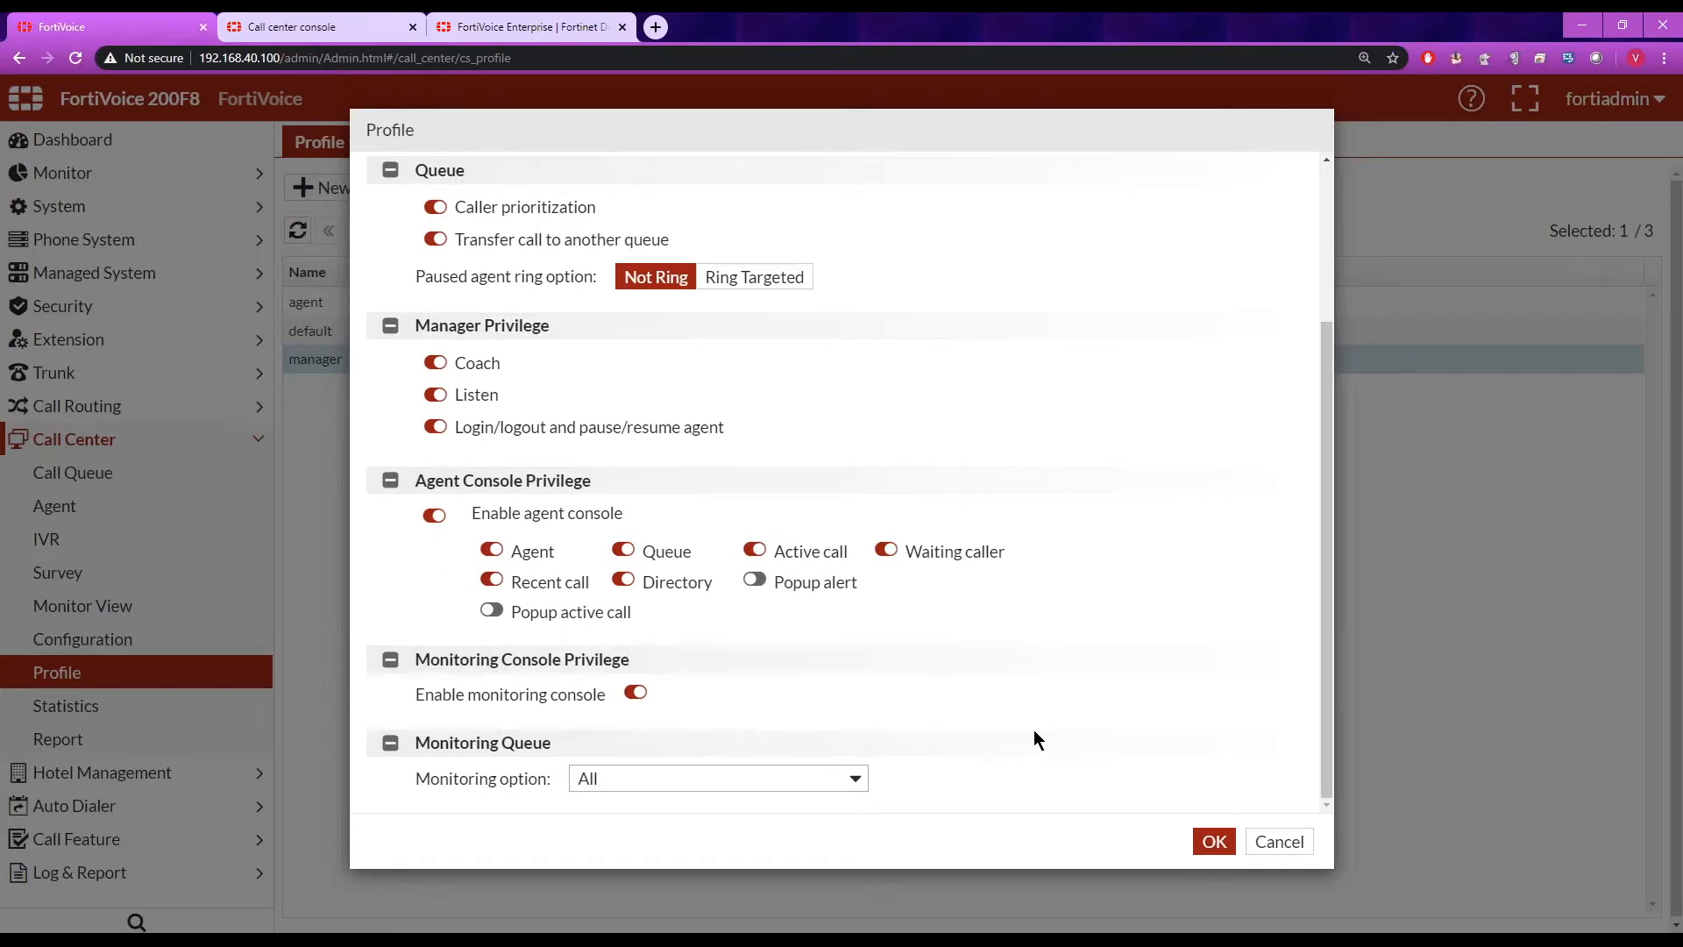
pyautogui.click(861, 780)
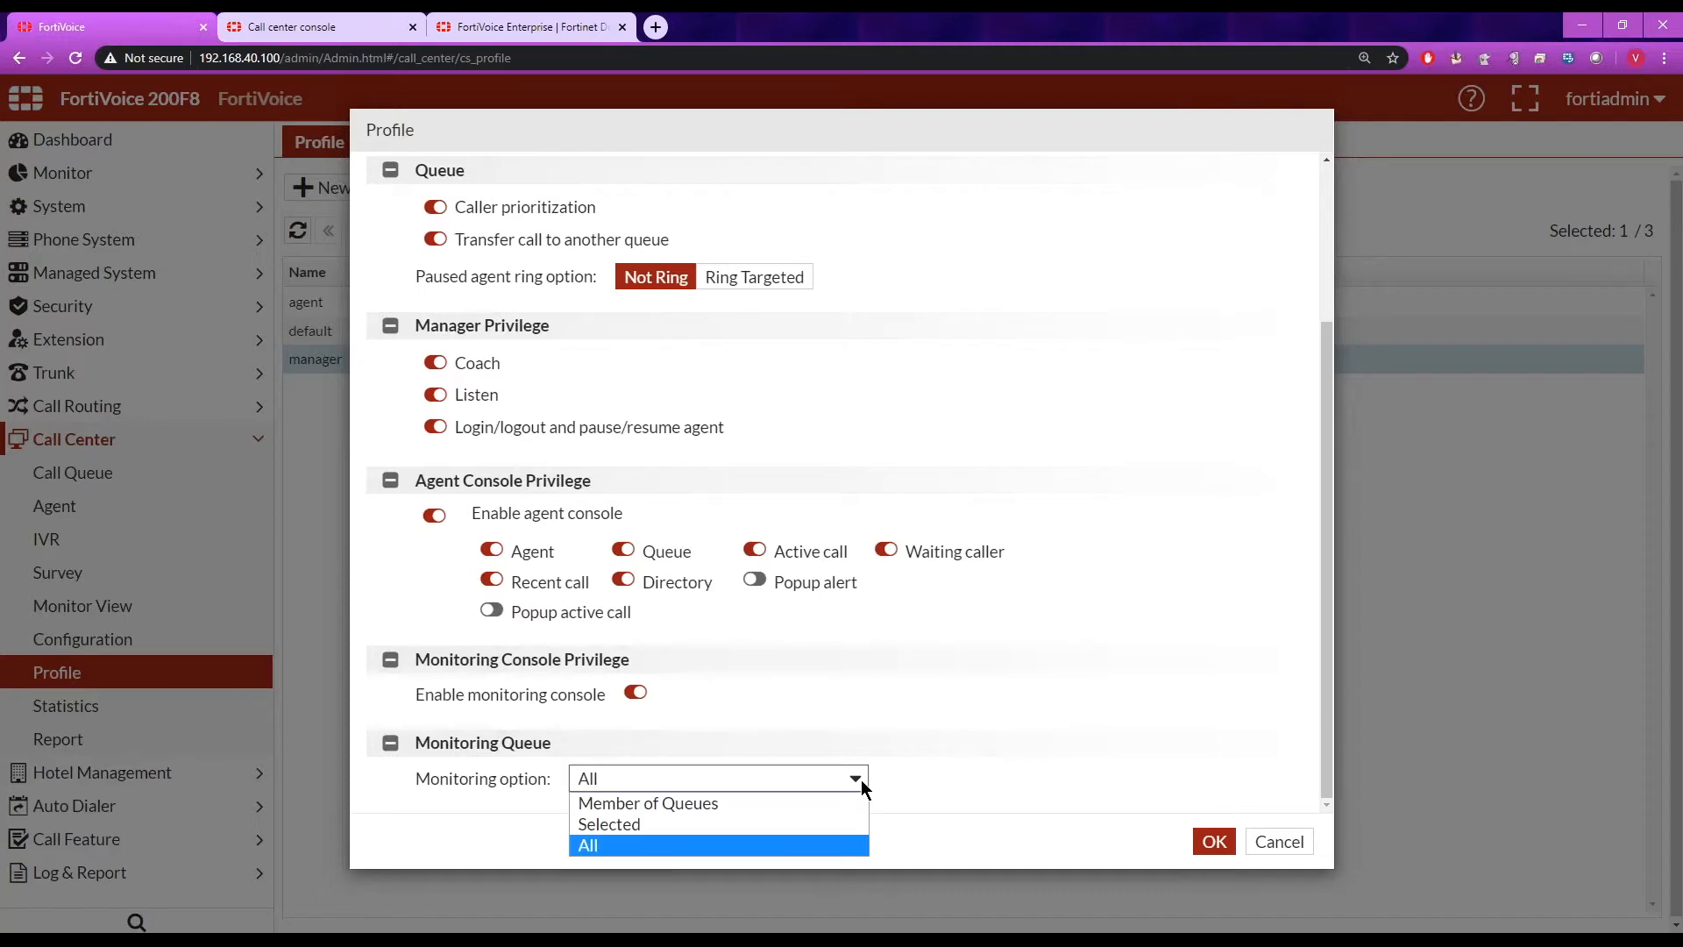
pyautogui.click(765, 824)
pyautogui.moveTo(1323, 601); pyautogui.dragTo(1313, 723)
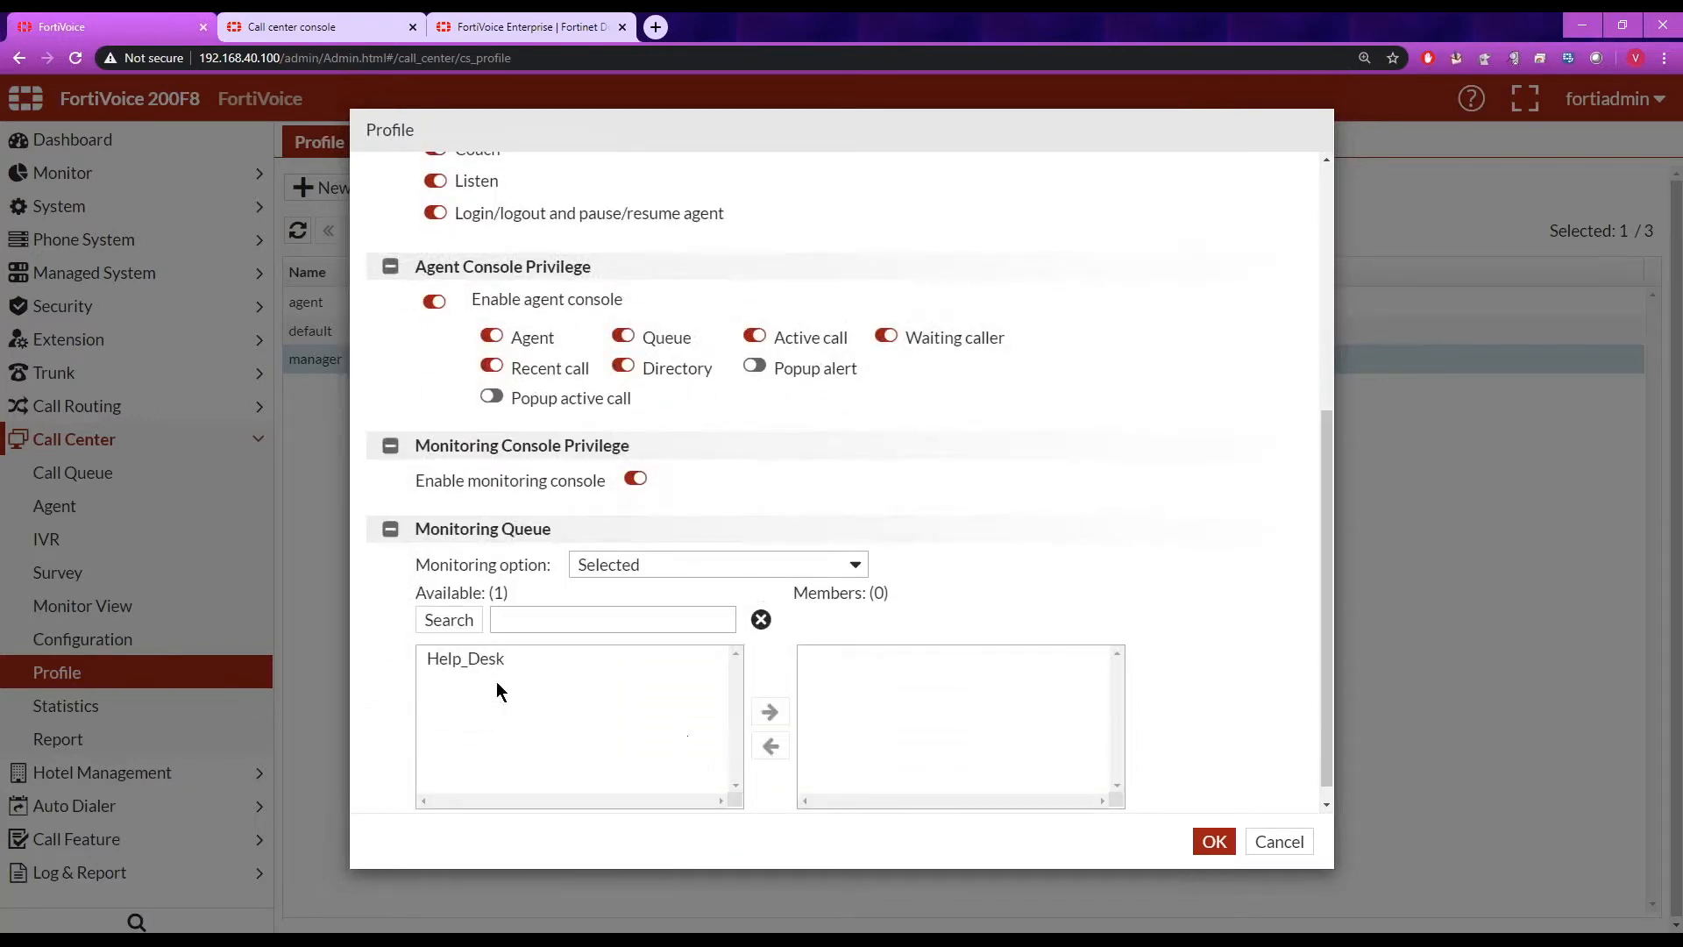
pyautogui.click(726, 562)
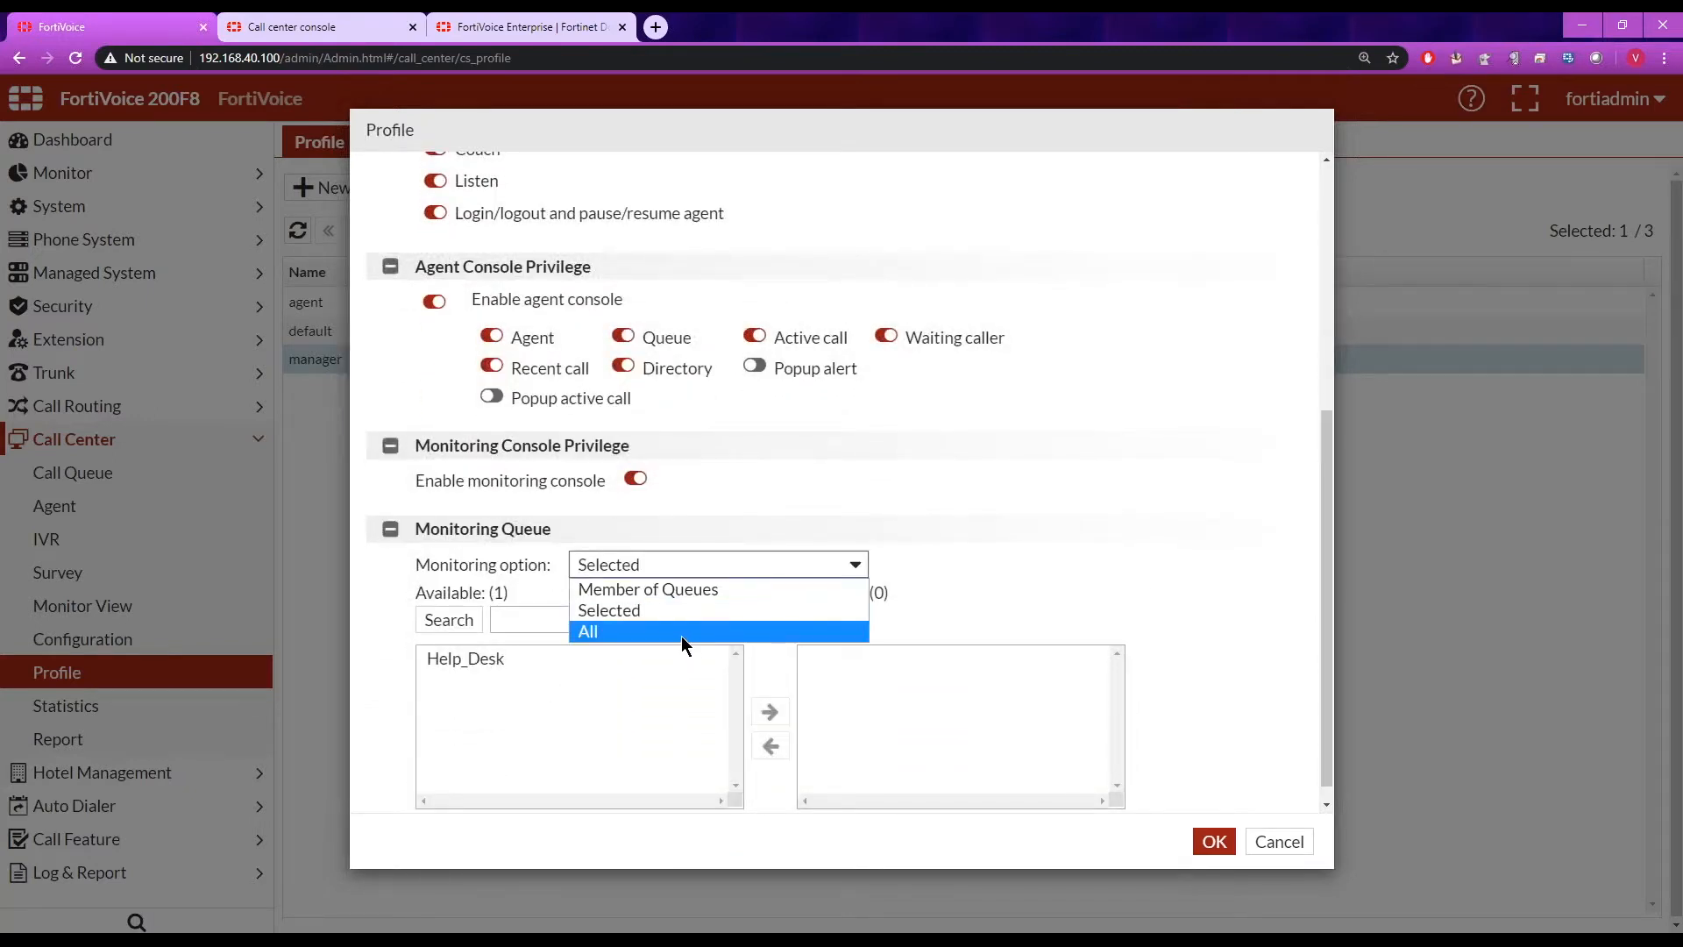
pyautogui.click(1260, 758)
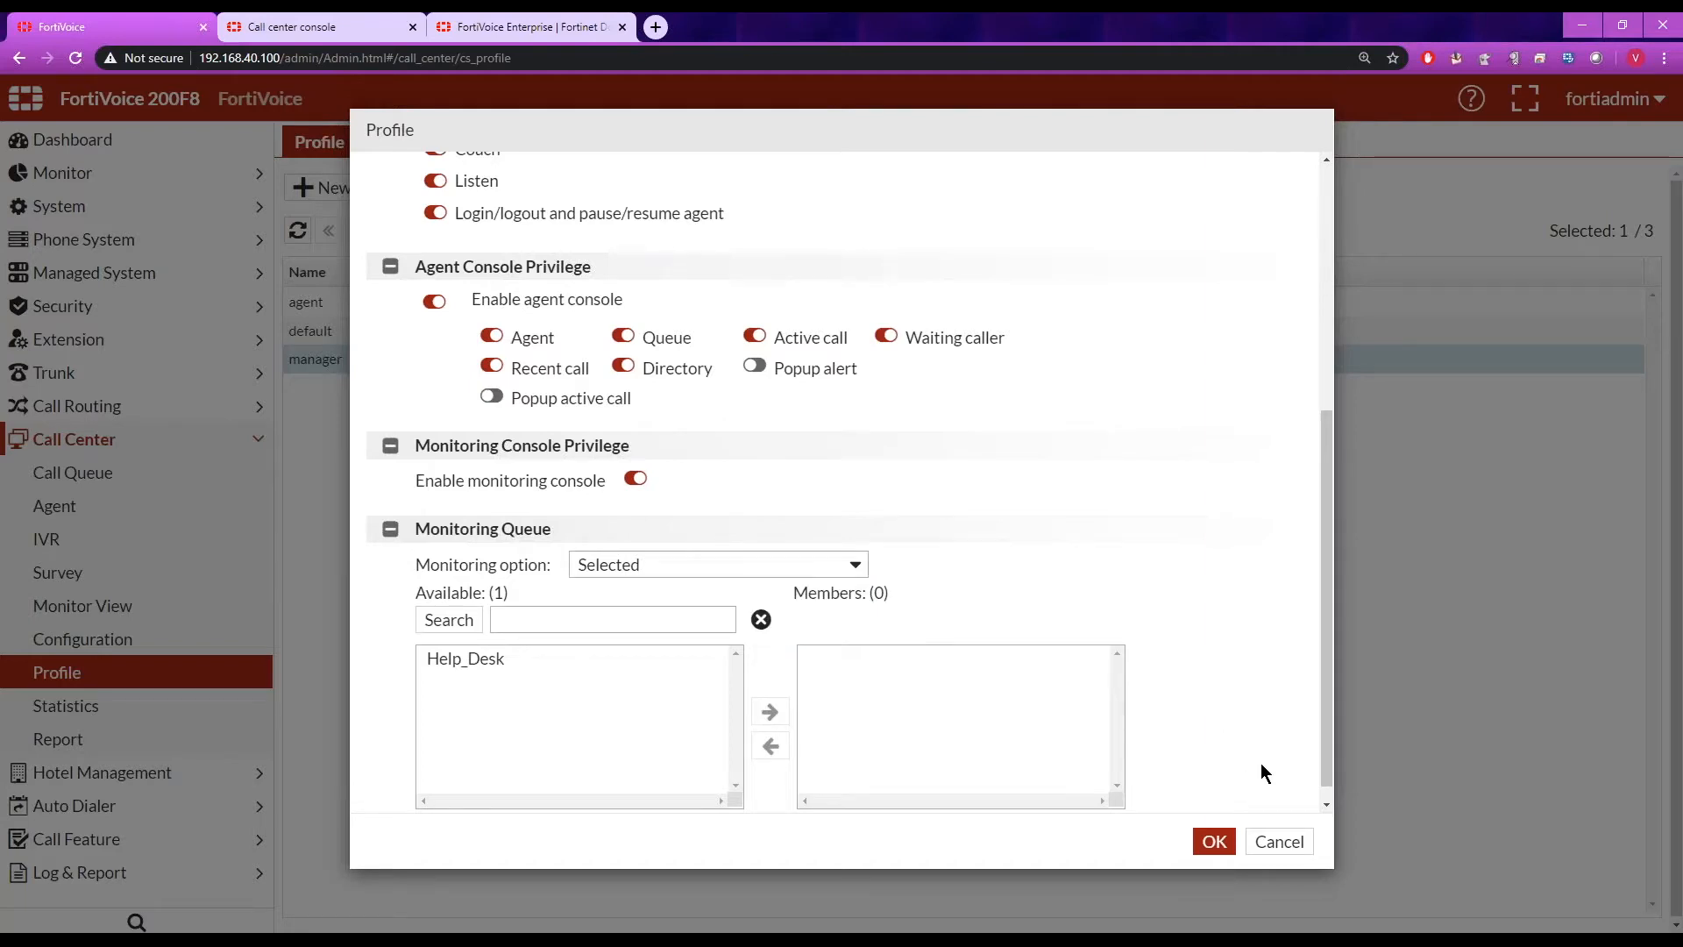
pyautogui.click(1269, 844)
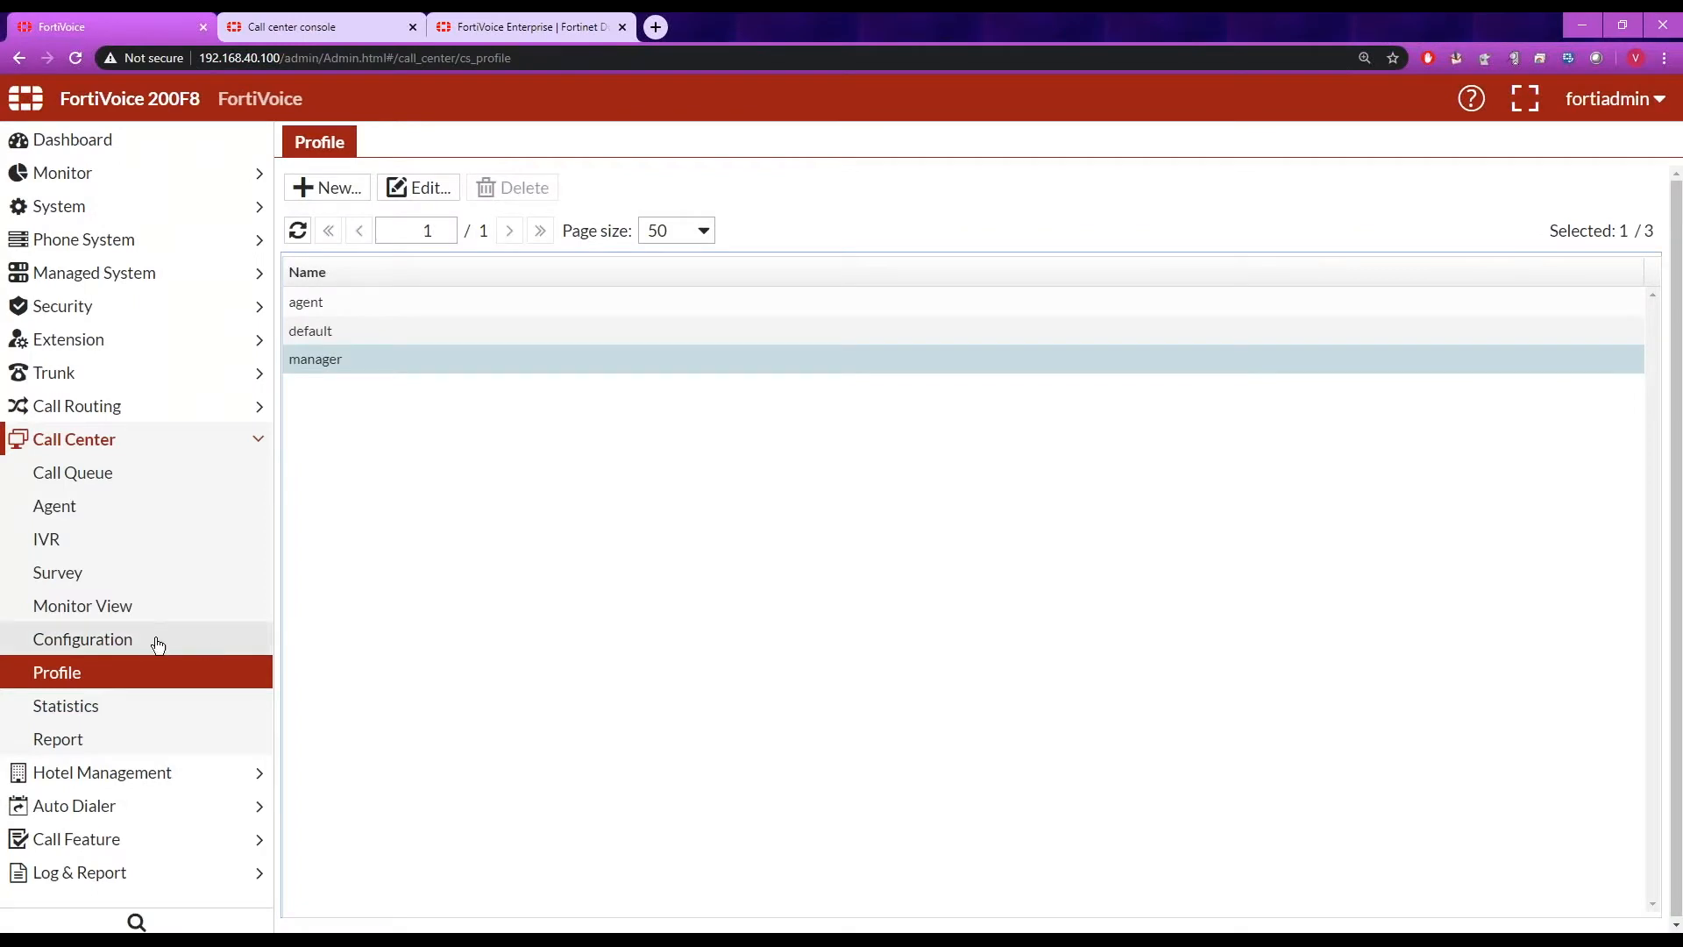
# - Revisit the Call Center configuration and profile list, and open the IP extension list from the call center agent list
pyautogui.click(117, 645)
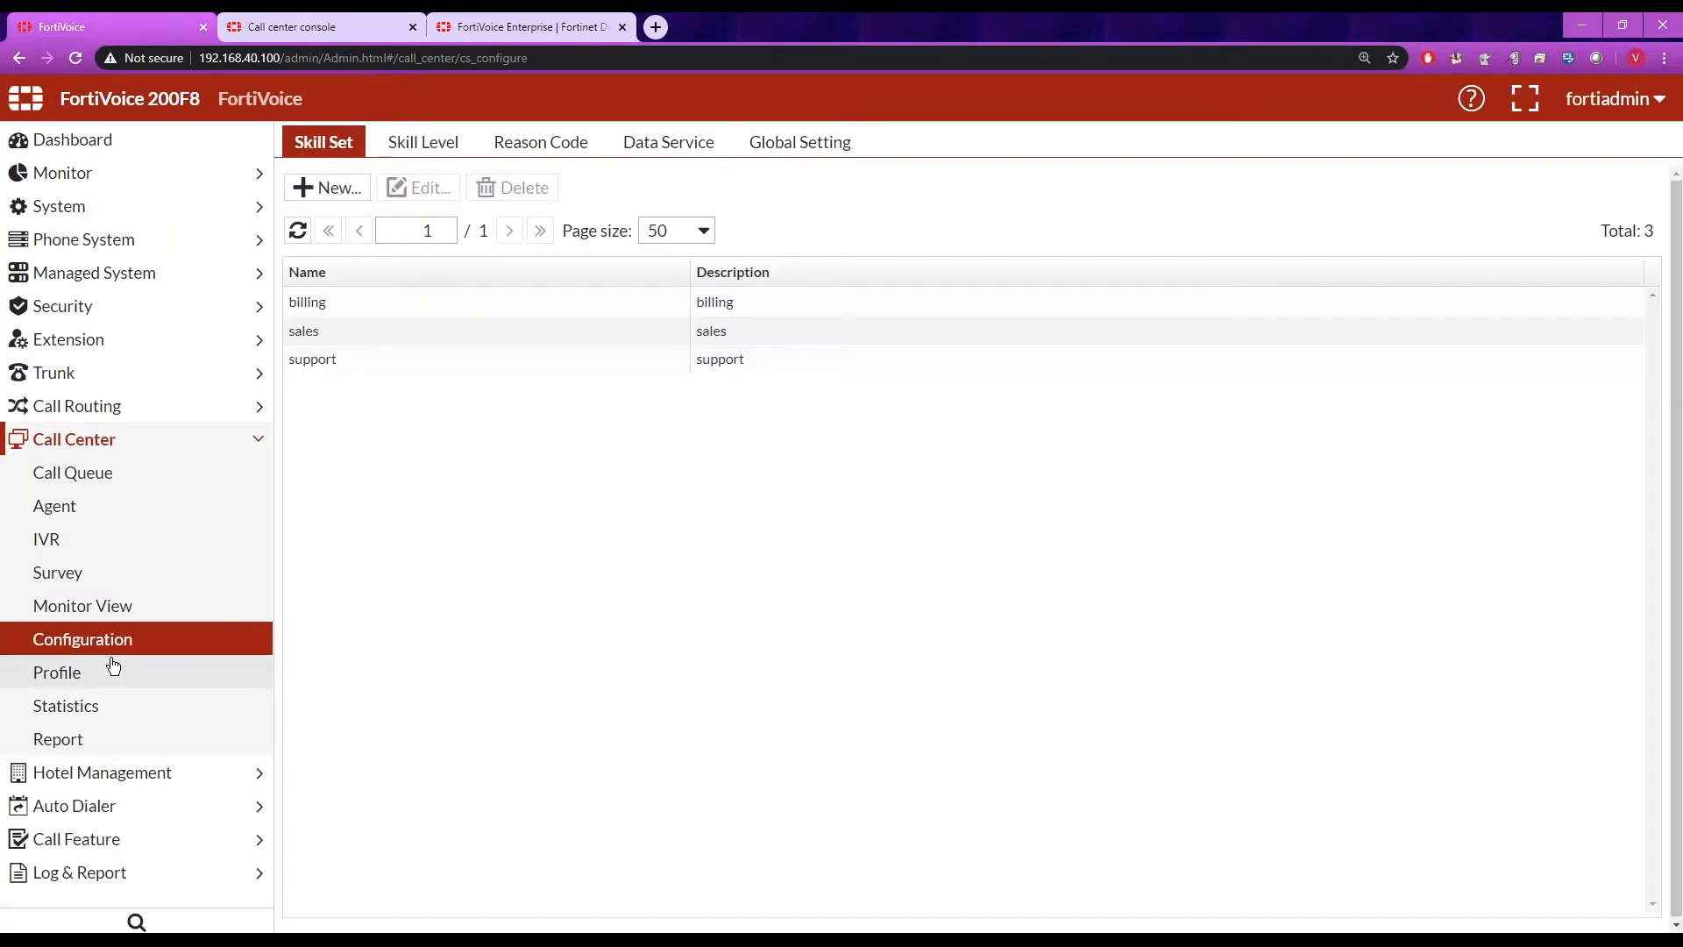
pyautogui.click(113, 666)
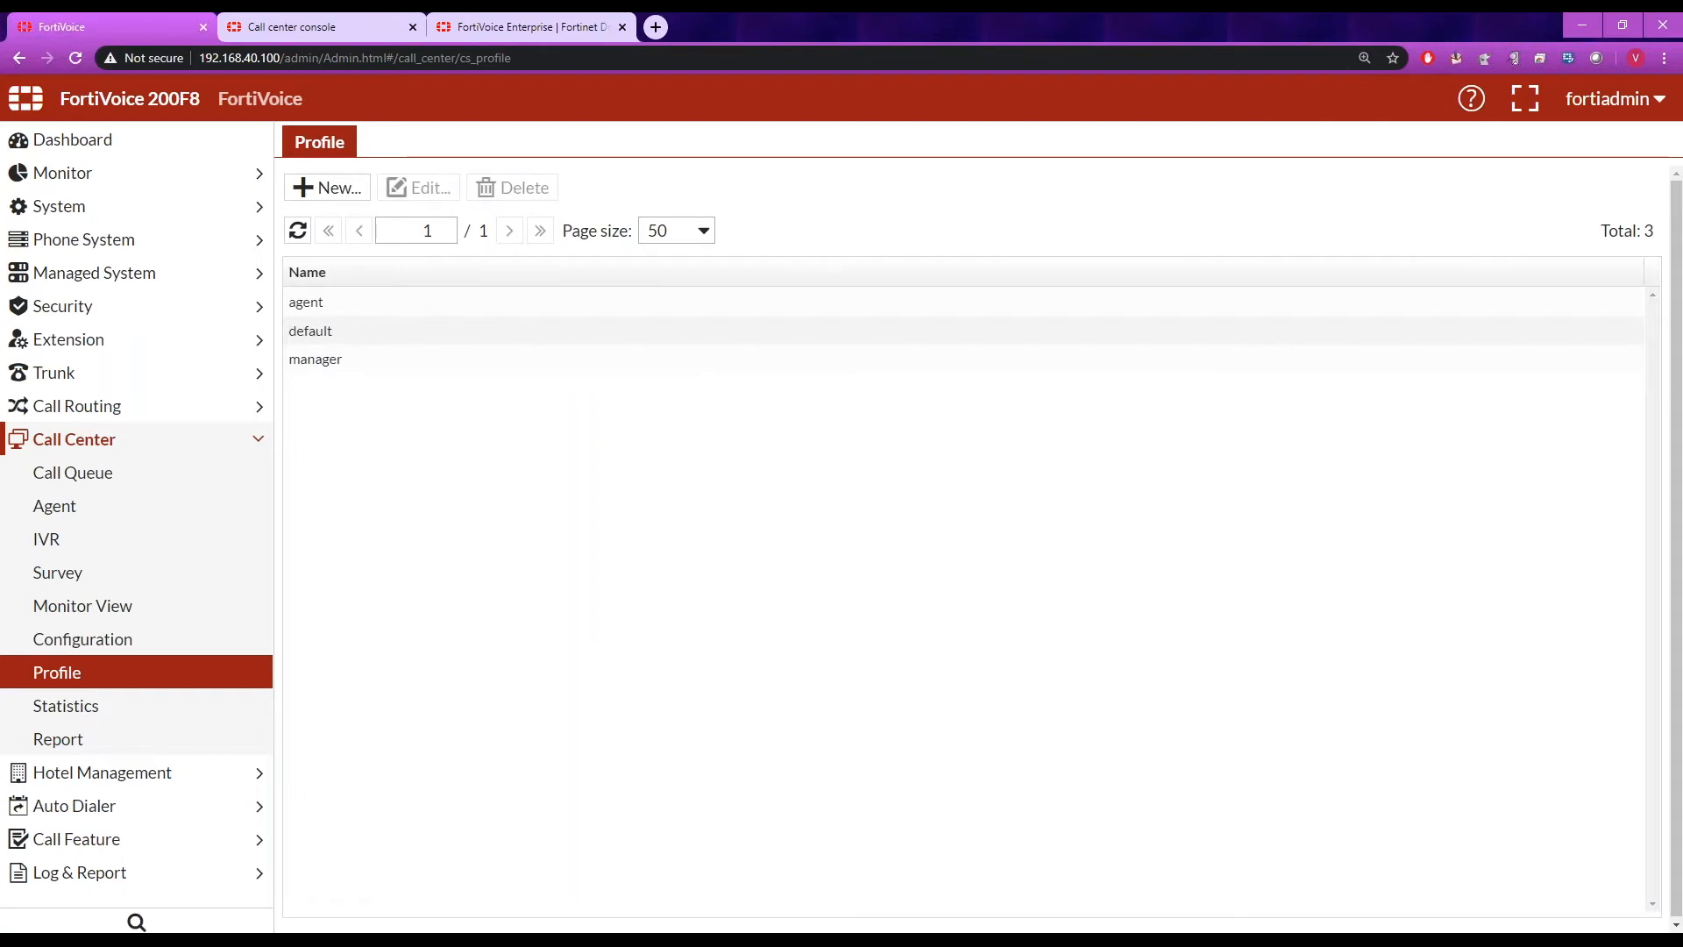
pyautogui.click(70, 515)
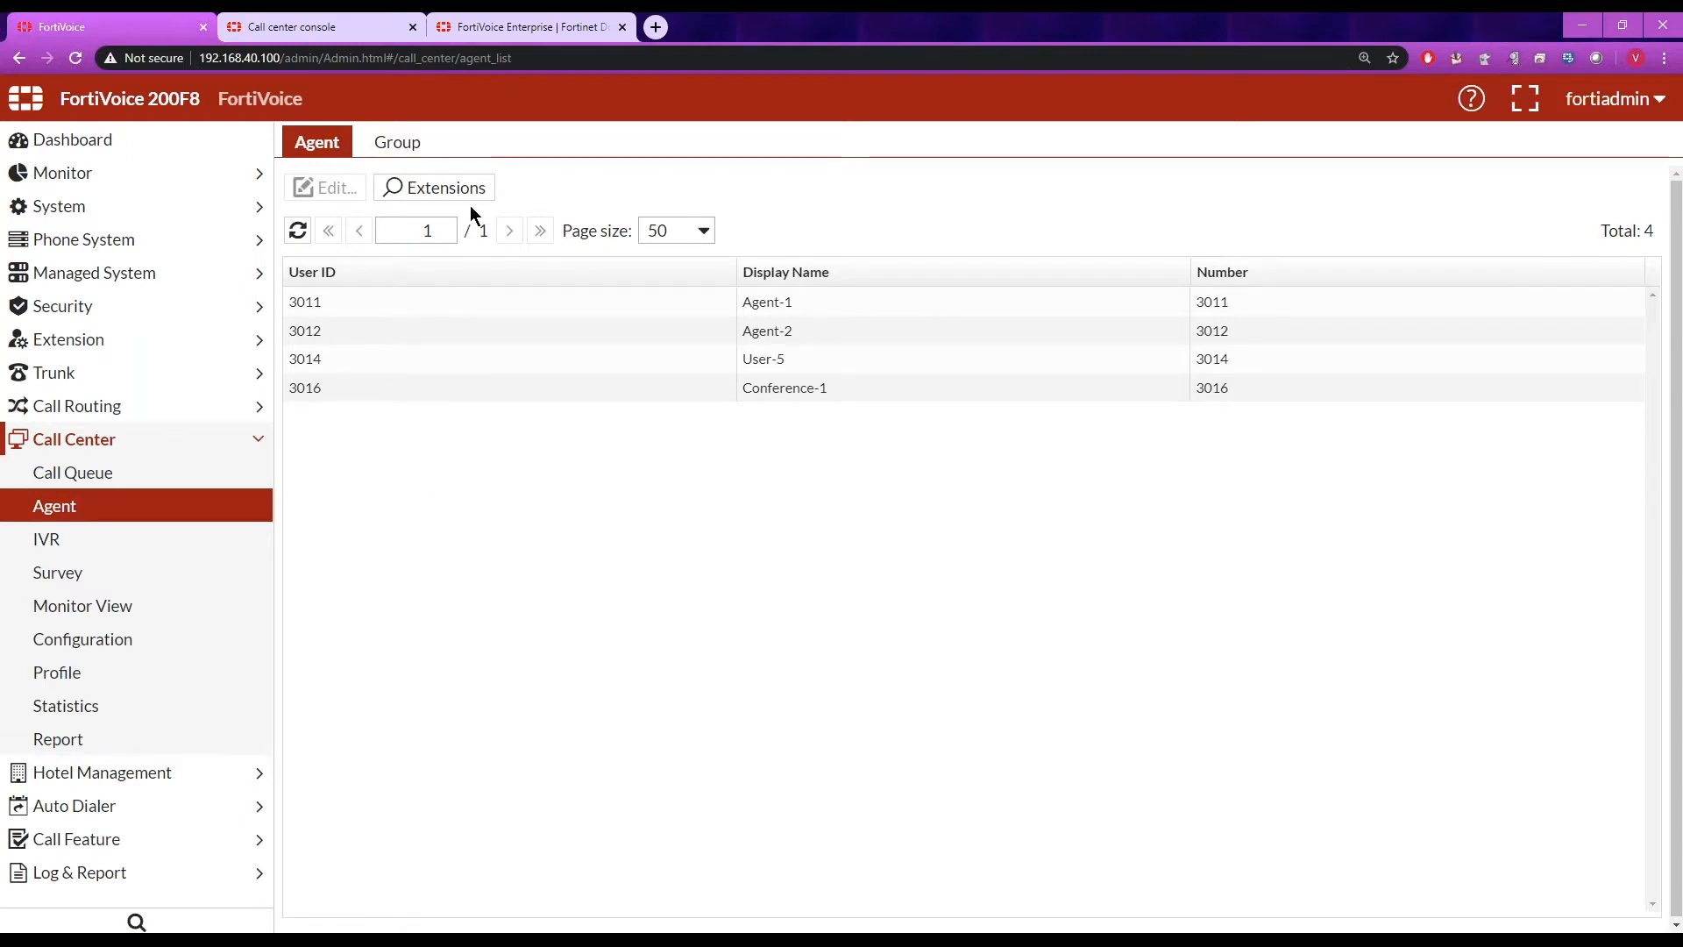
pyautogui.click(449, 188)
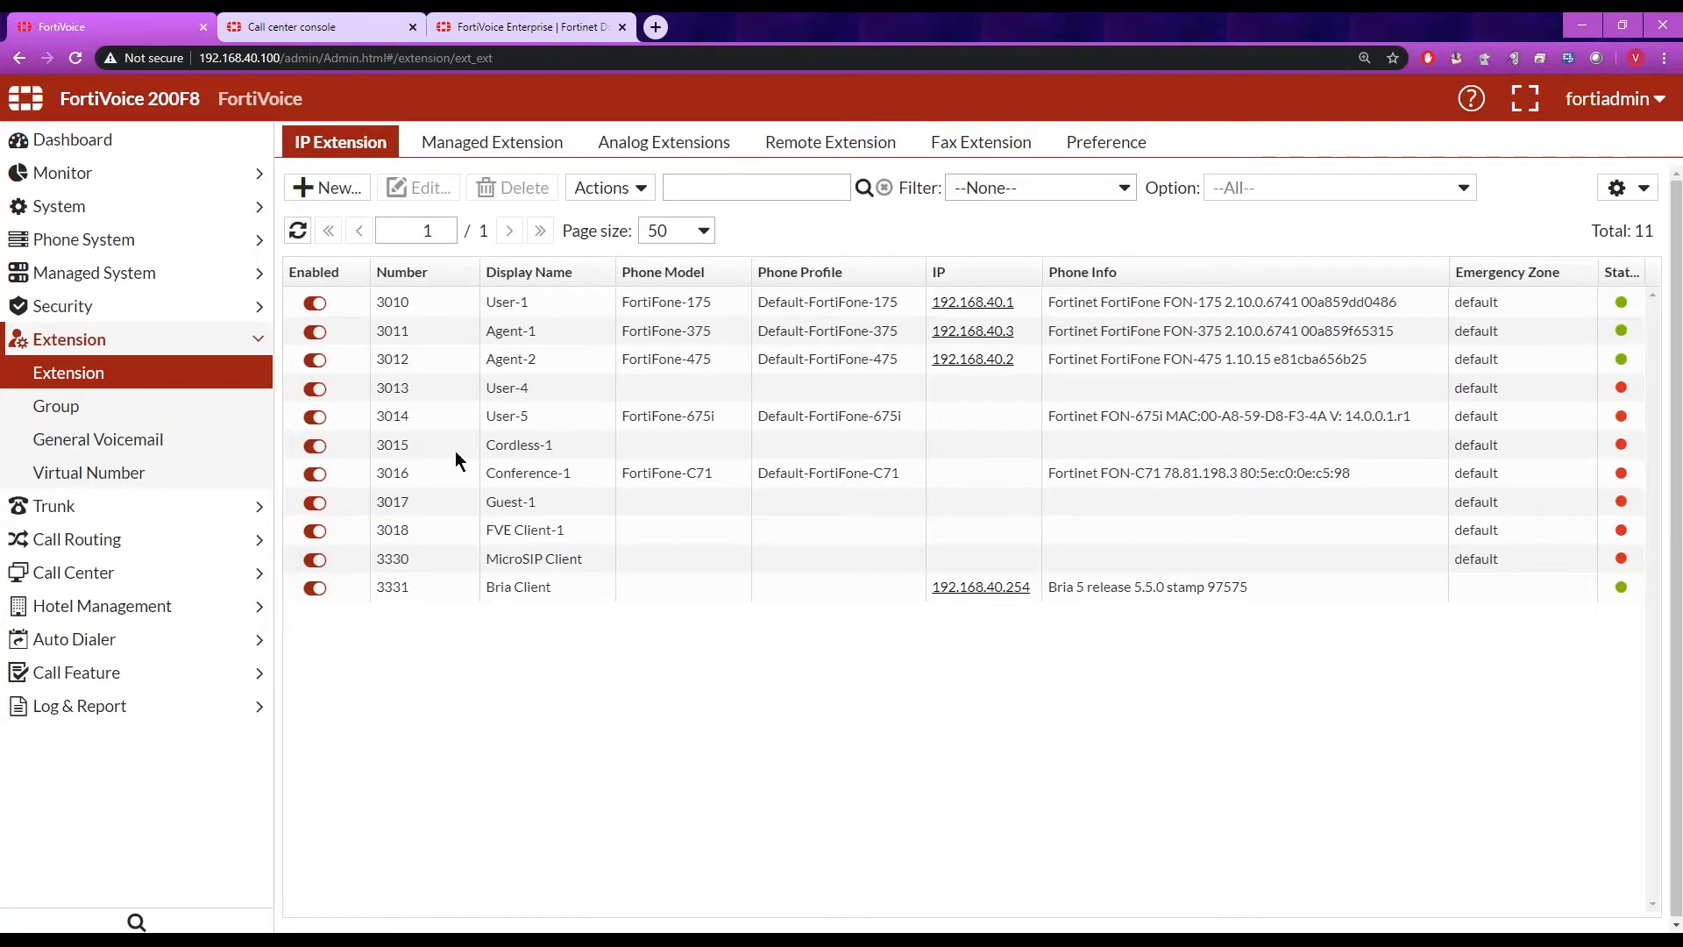
# - Open the Agent-2 extension's call center settings and examine its agent profile choices and queue membership without changing them
pyautogui.doubleClick(394, 358)
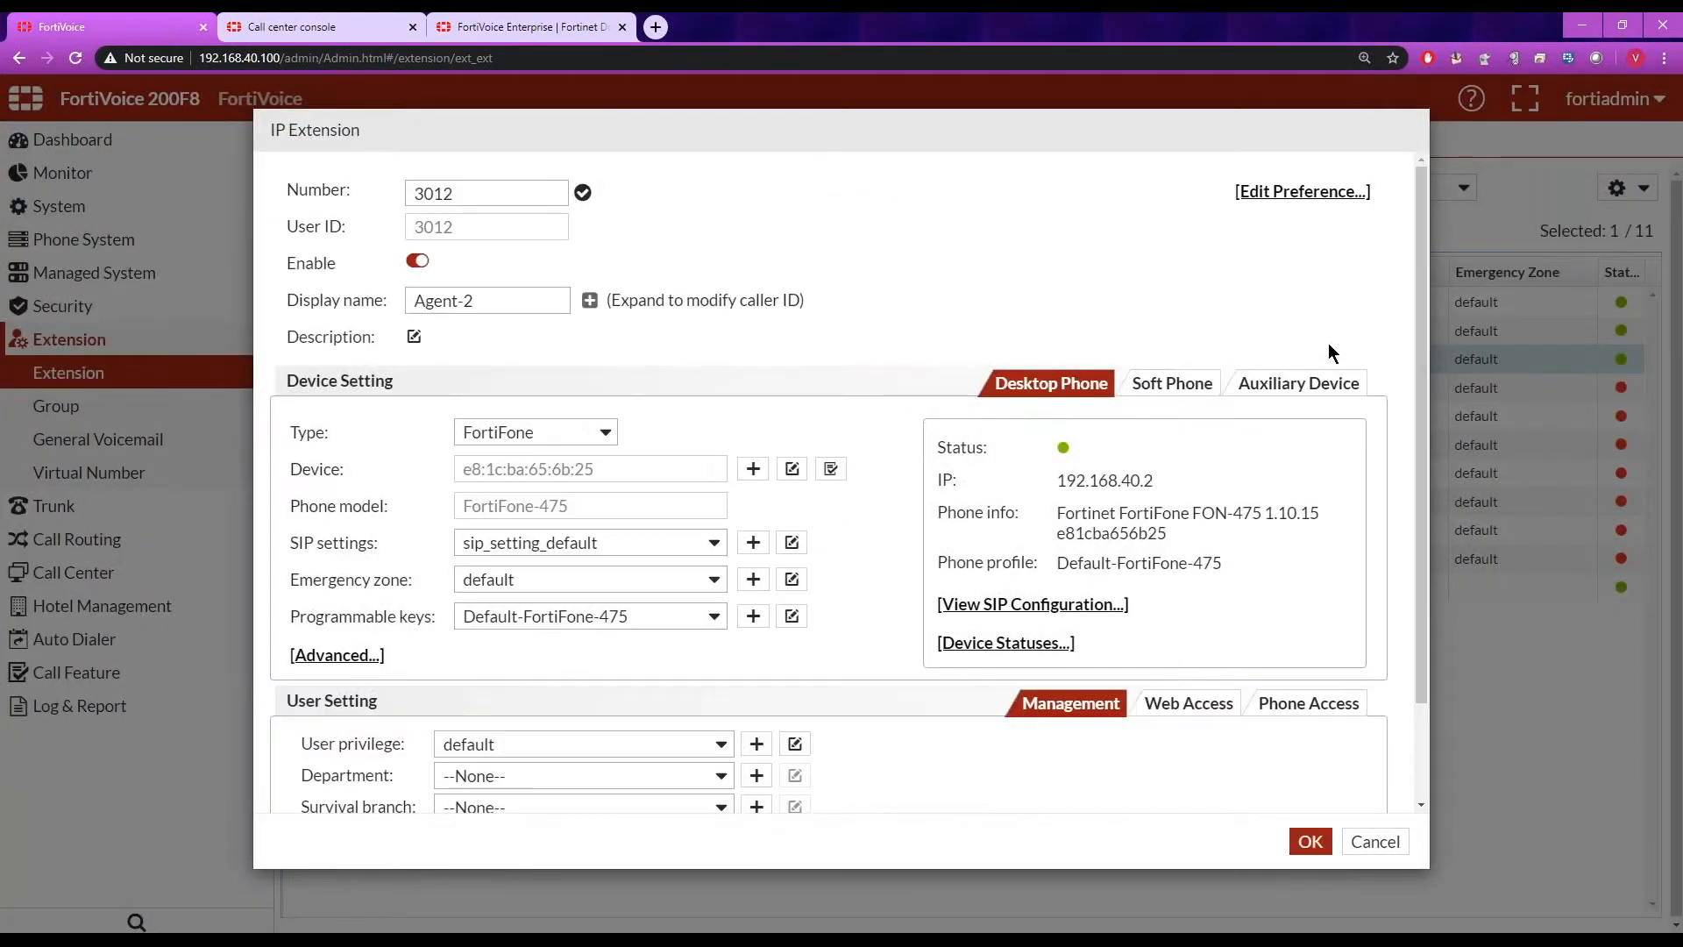
pyautogui.scroll(-1, 1424, 329)
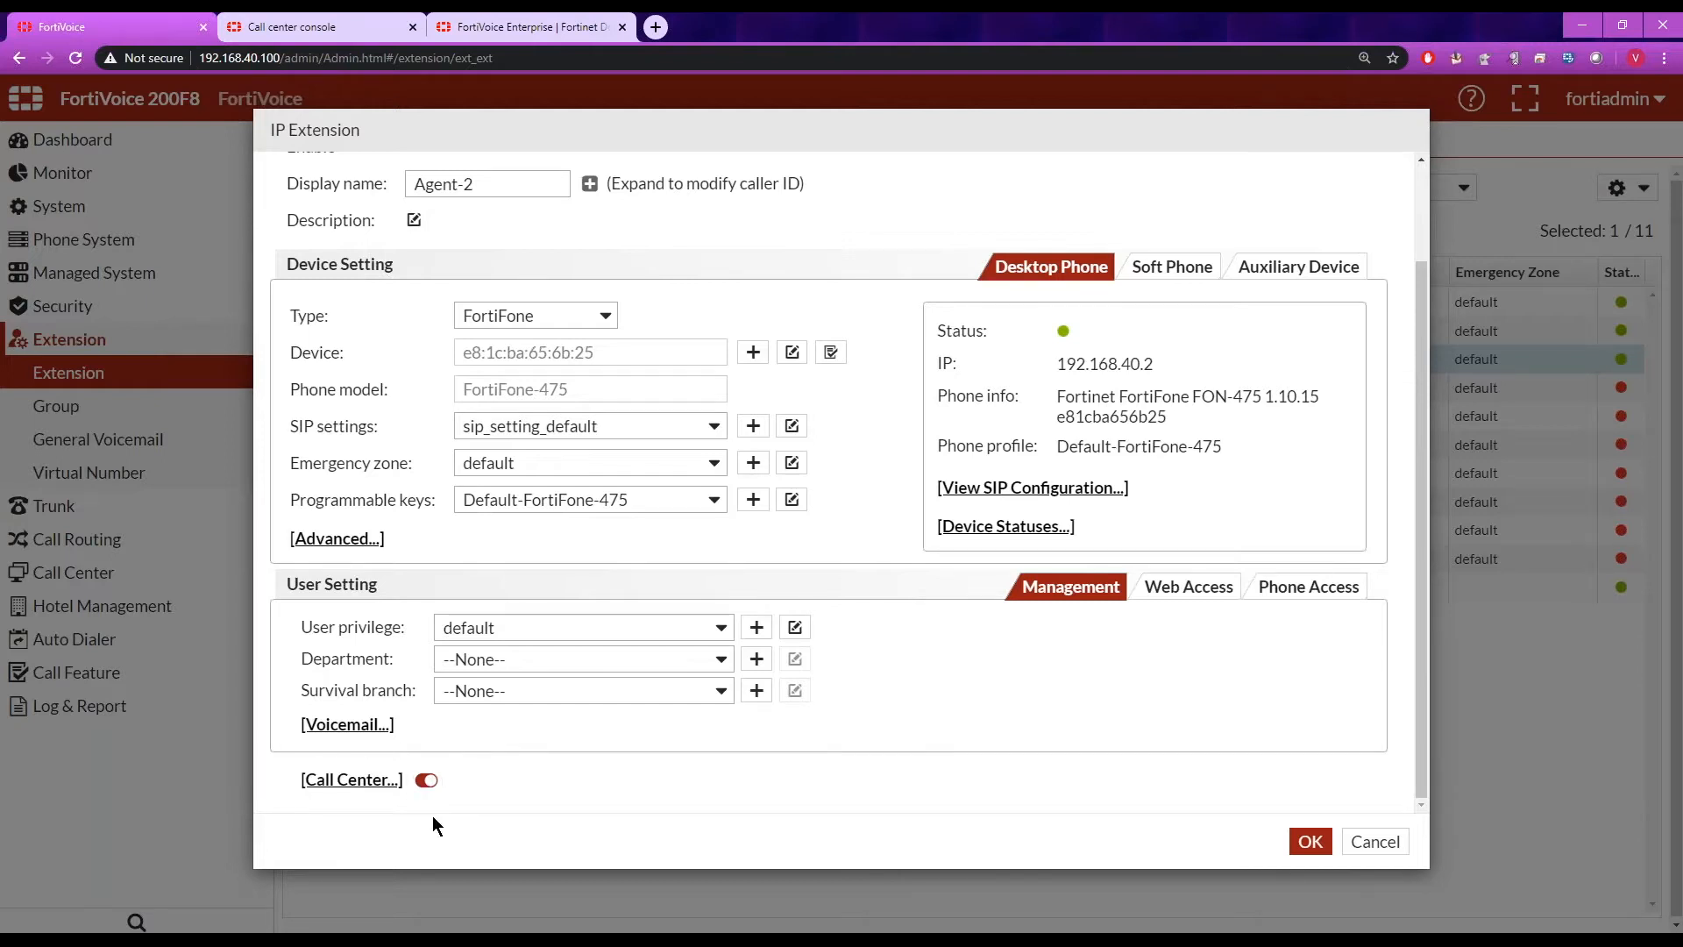
pyautogui.click(366, 782)
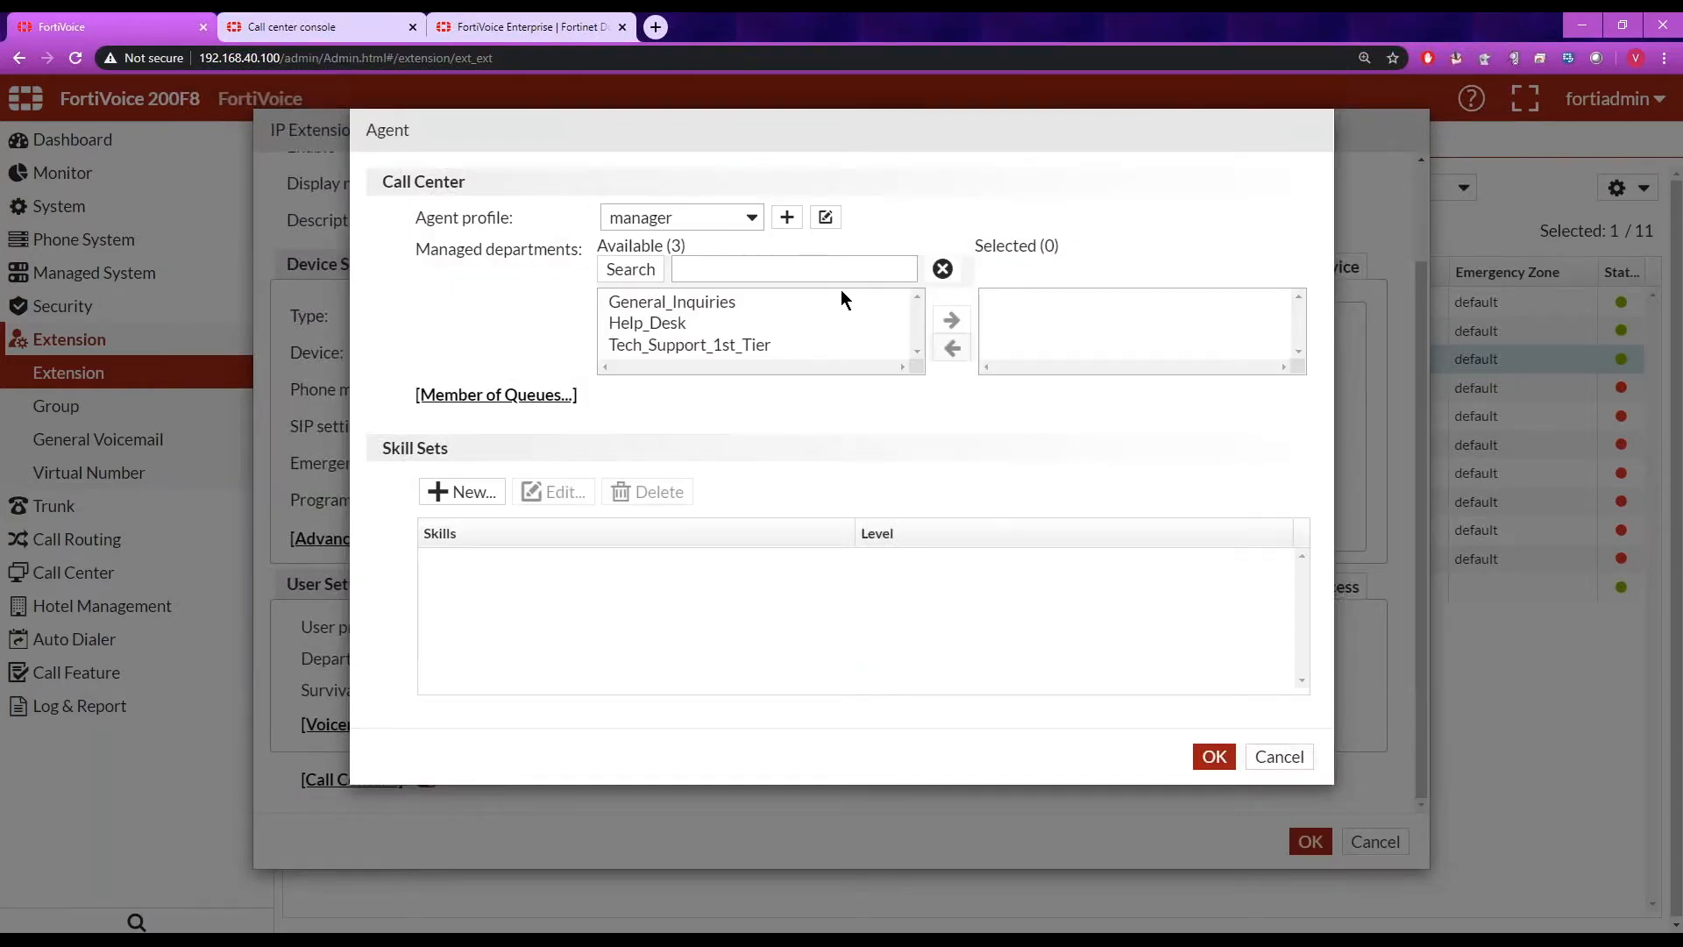
pyautogui.click(752, 221)
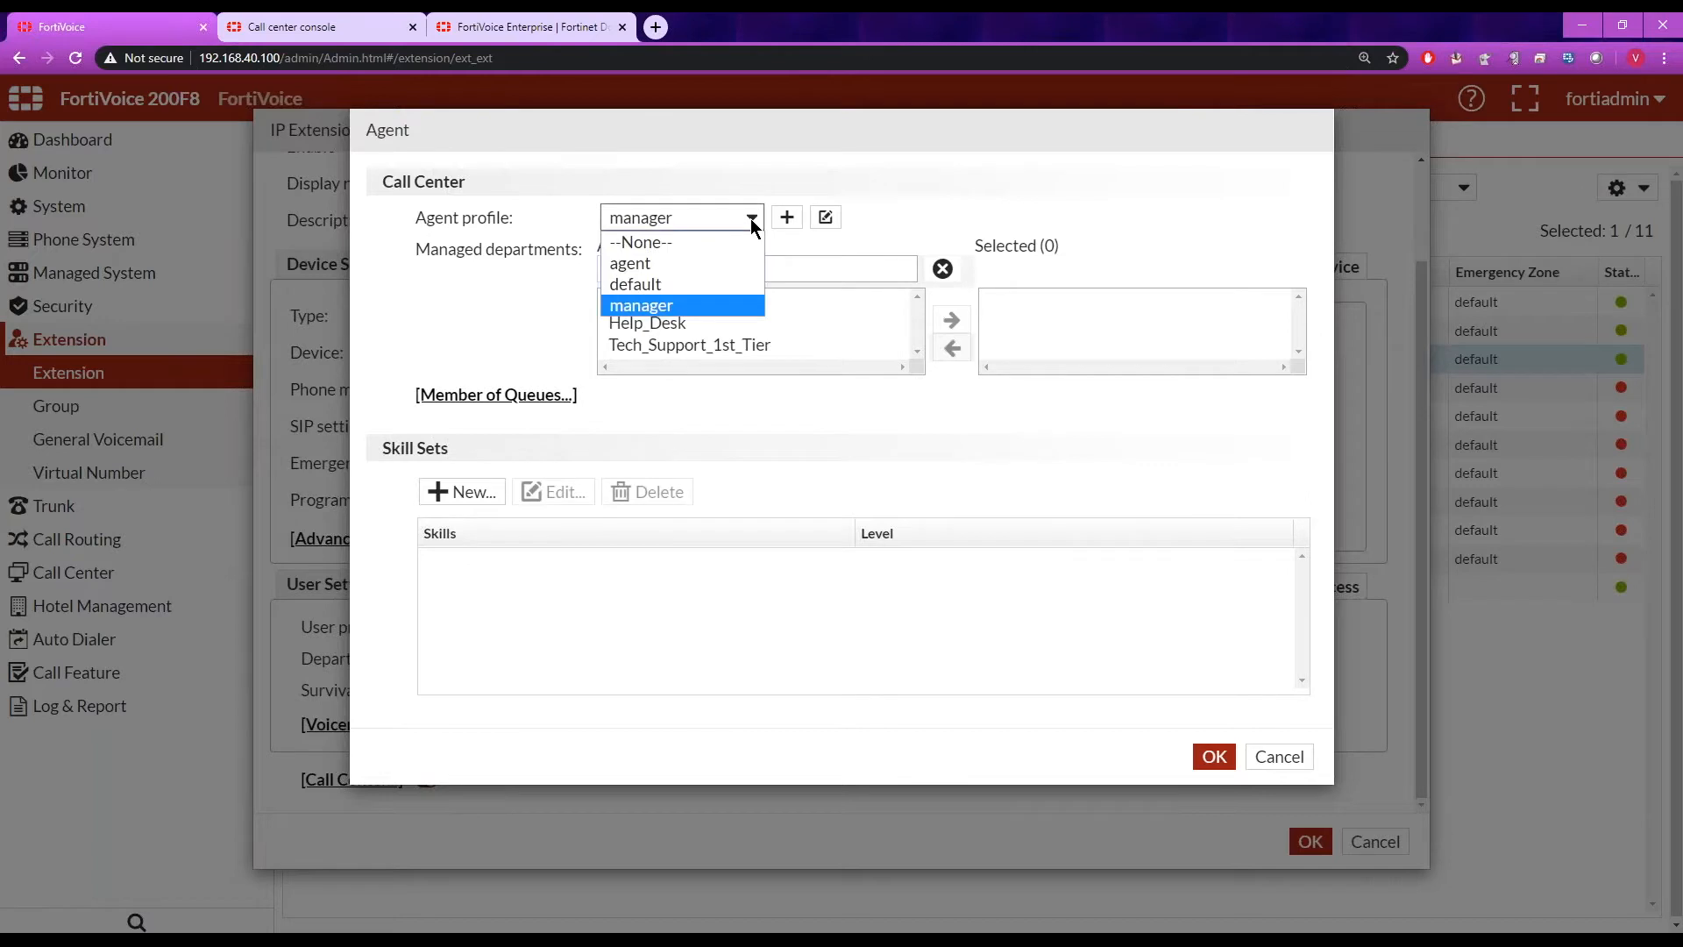
pyautogui.click(910, 193)
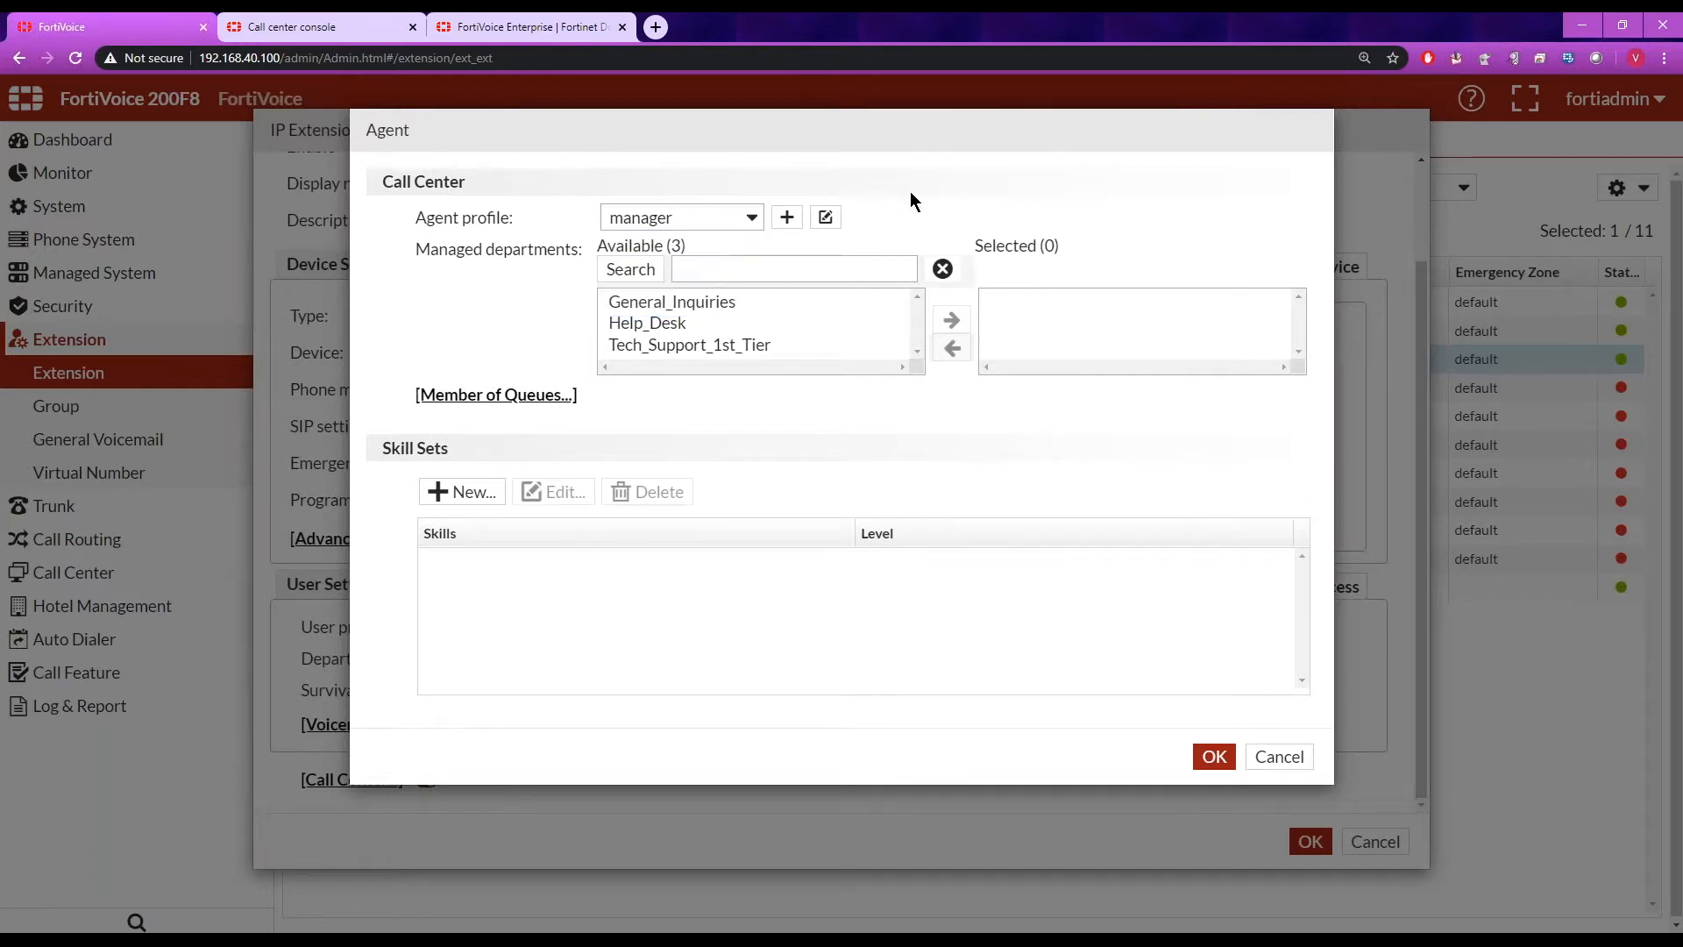
pyautogui.click(531, 399)
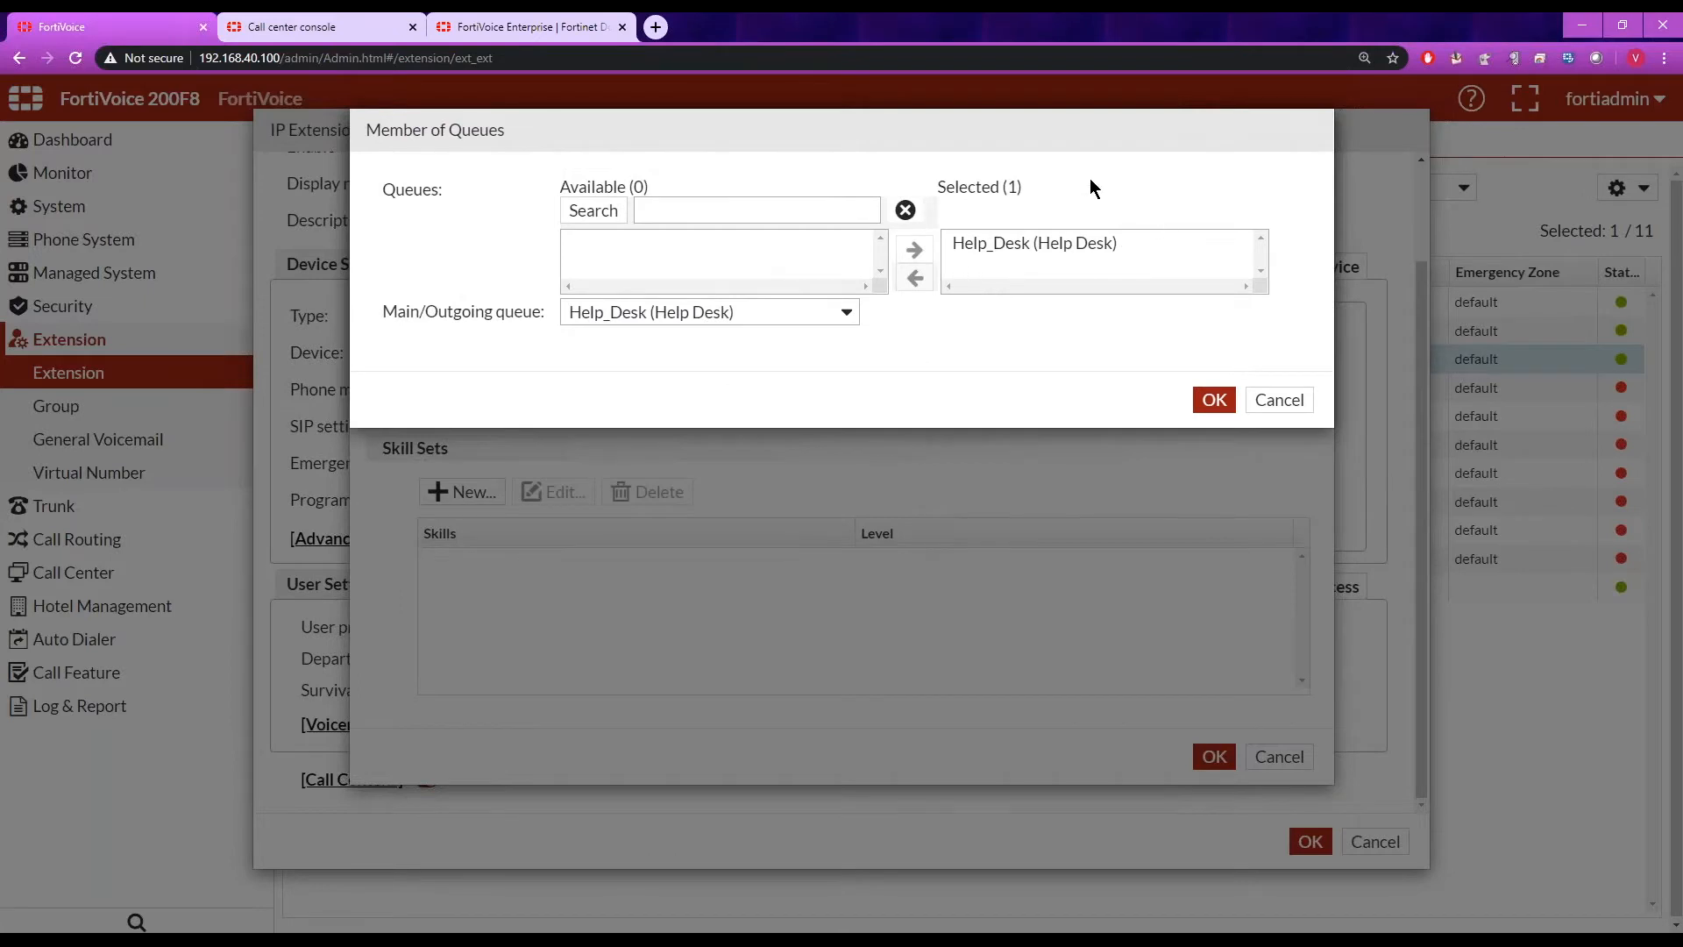
pyautogui.click(1273, 401)
# - Examine the skill and level options for a new agent skill set, and close the Agent-2 extension without saving
pyautogui.click(462, 492)
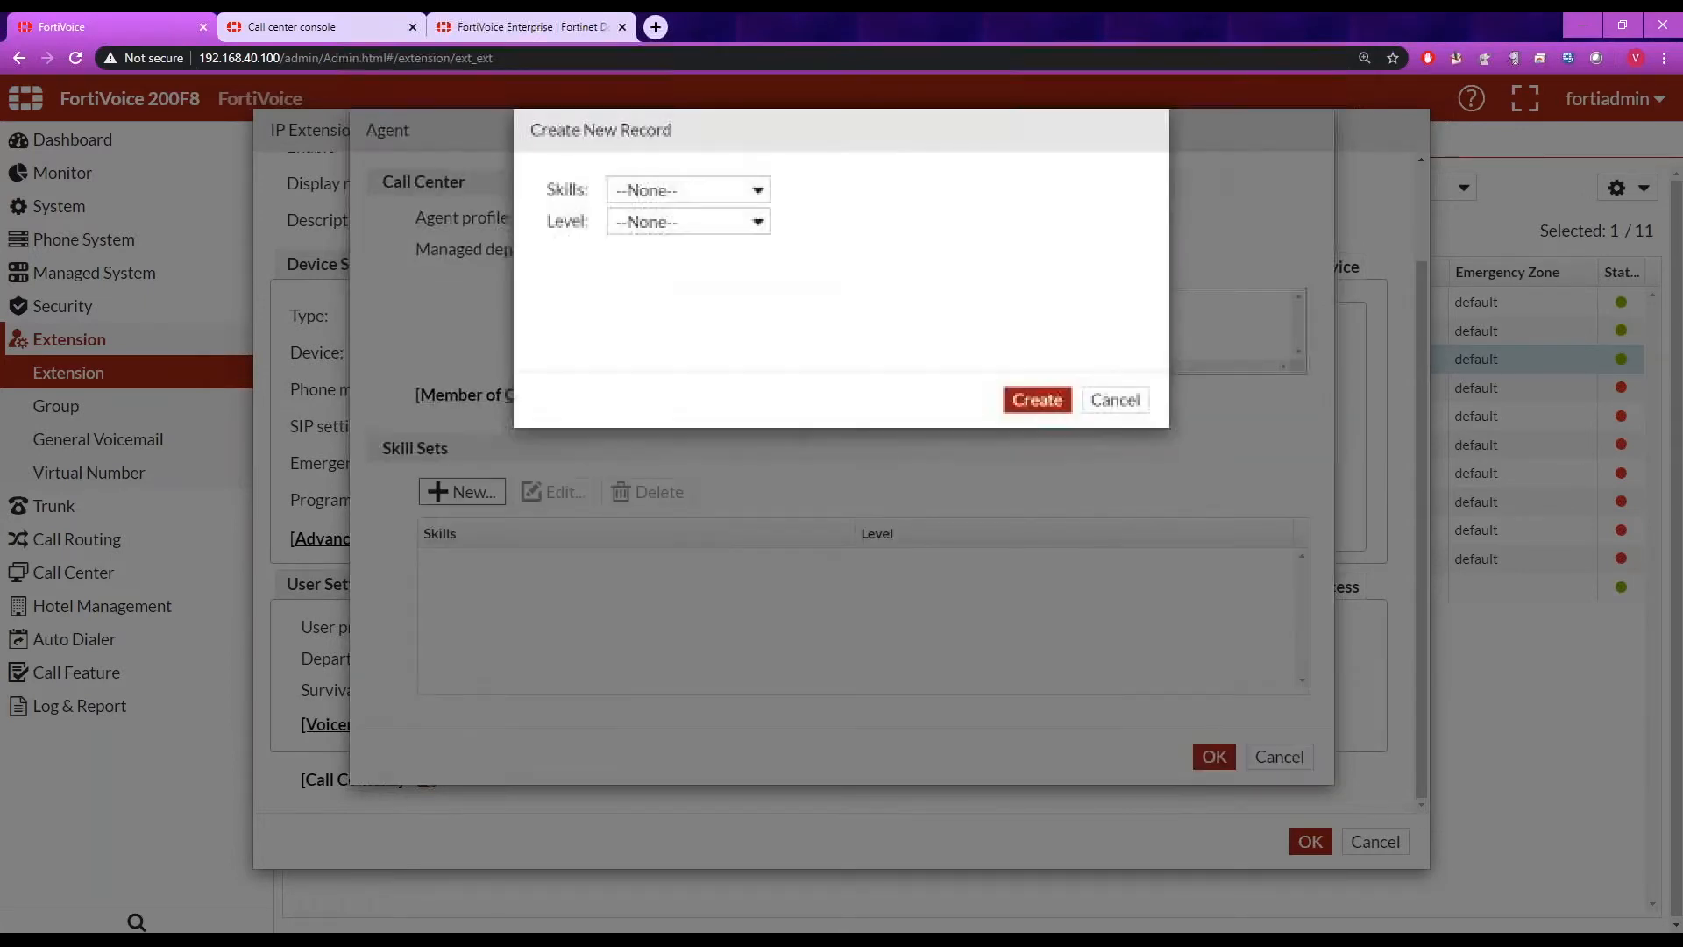
pyautogui.click(759, 191)
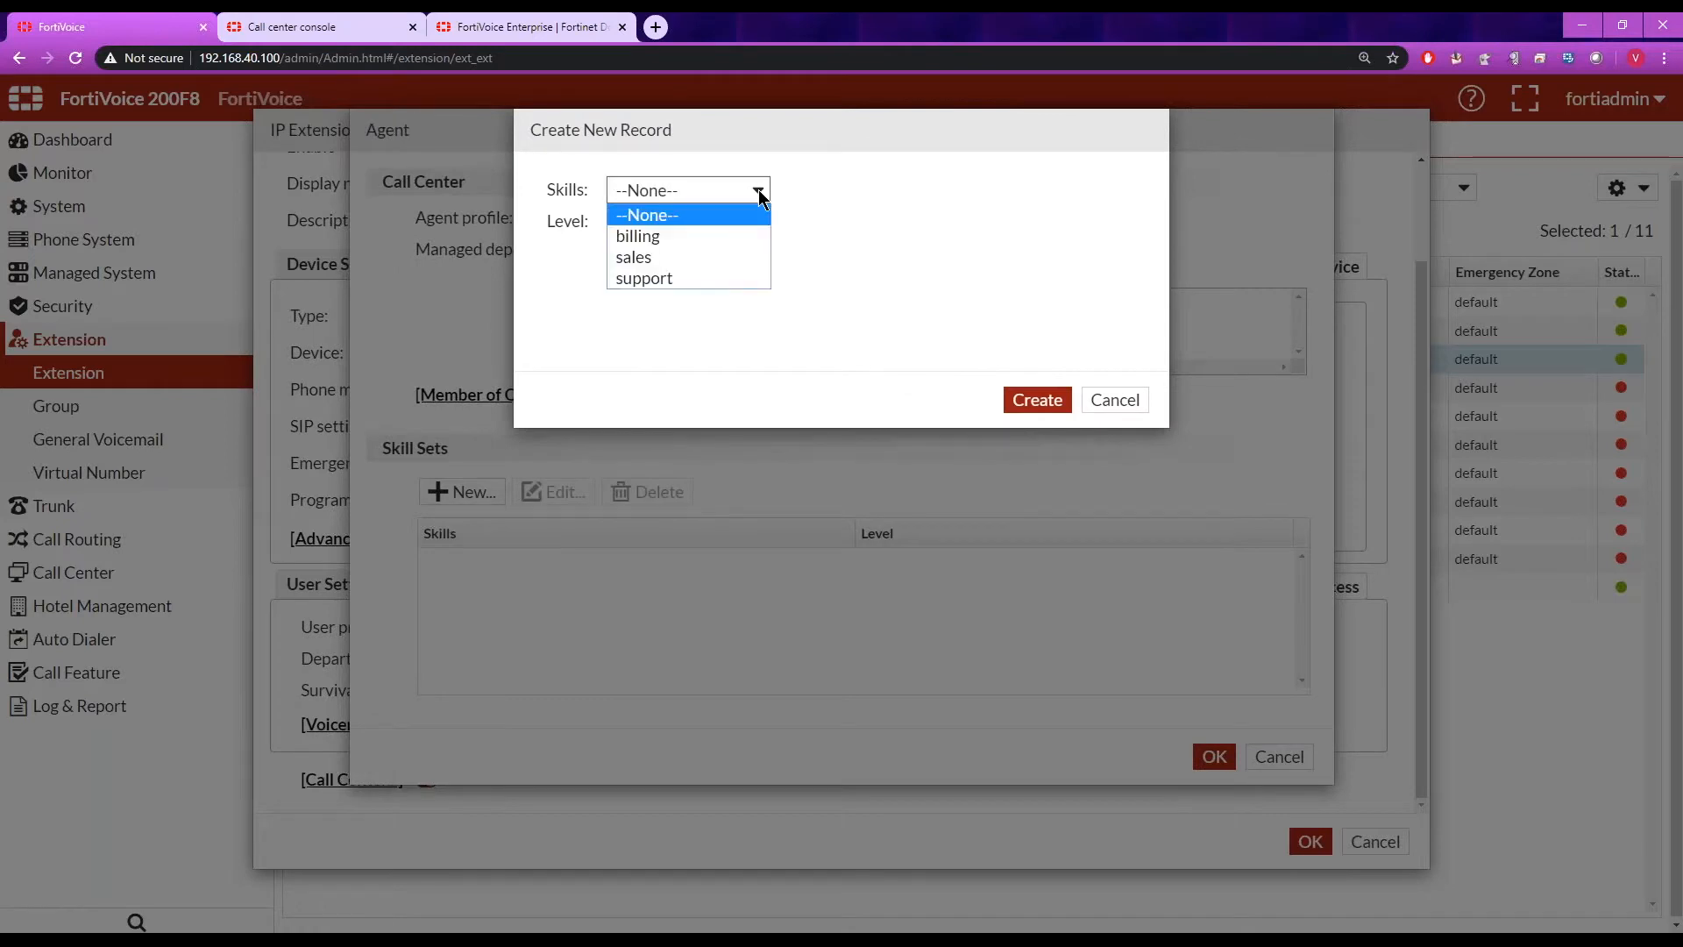
pyautogui.click(759, 195)
pyautogui.click(754, 222)
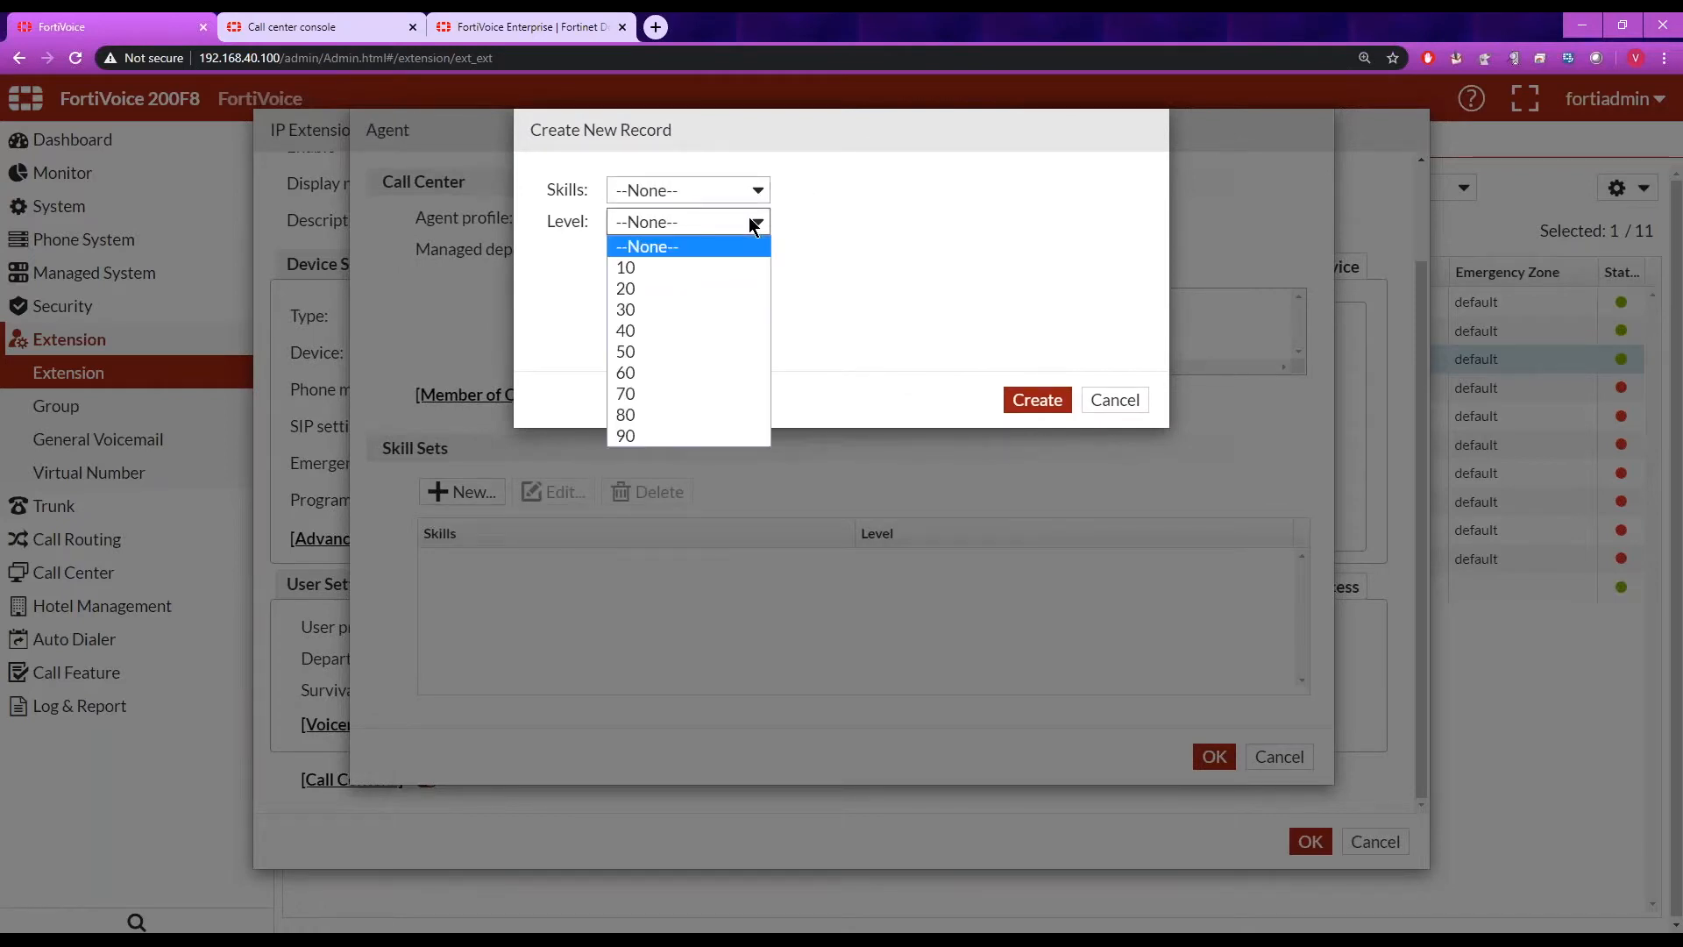
pyautogui.click(1125, 402)
pyautogui.click(1125, 403)
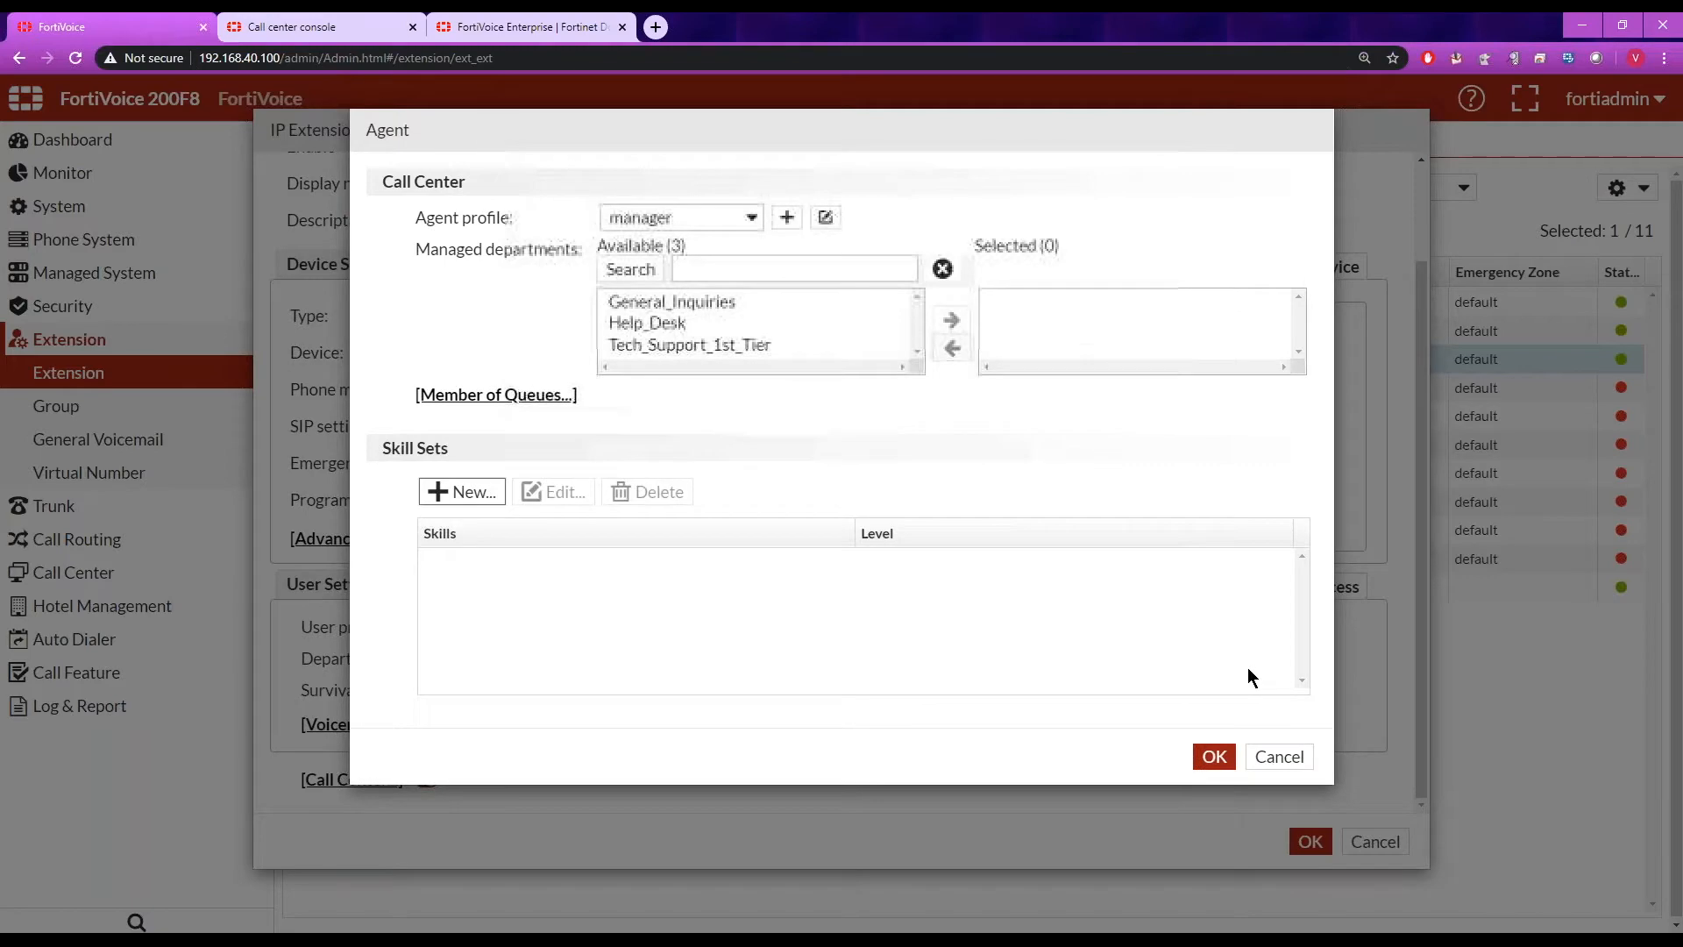
pyautogui.click(1281, 758)
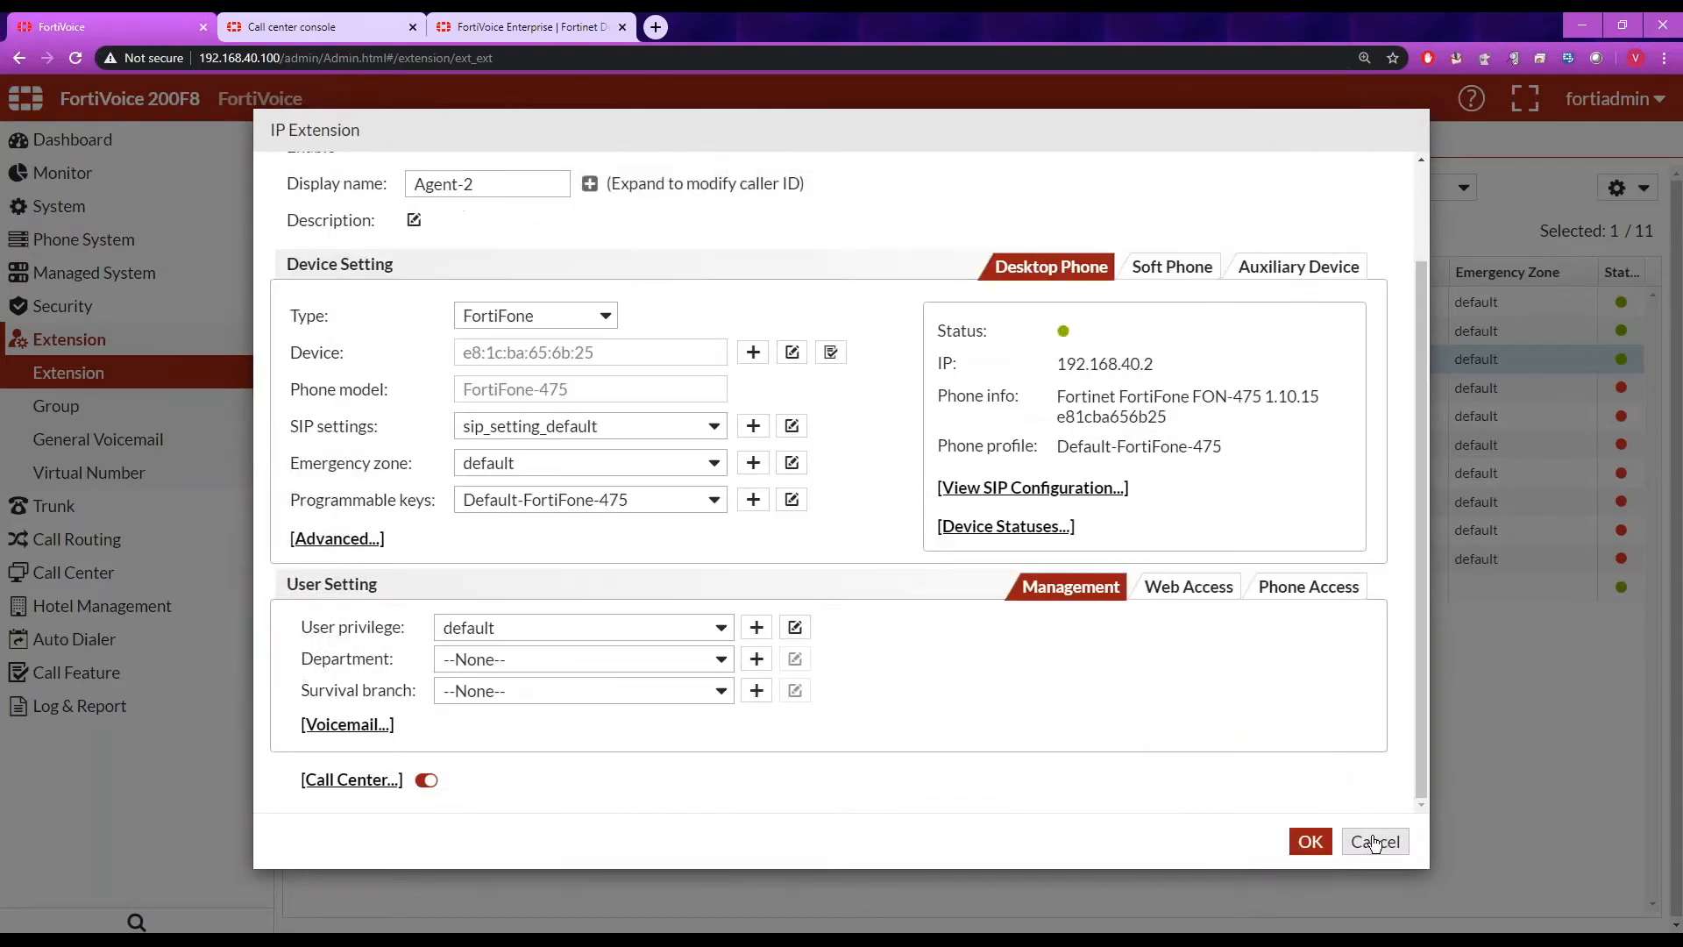
pyautogui.click(1373, 842)
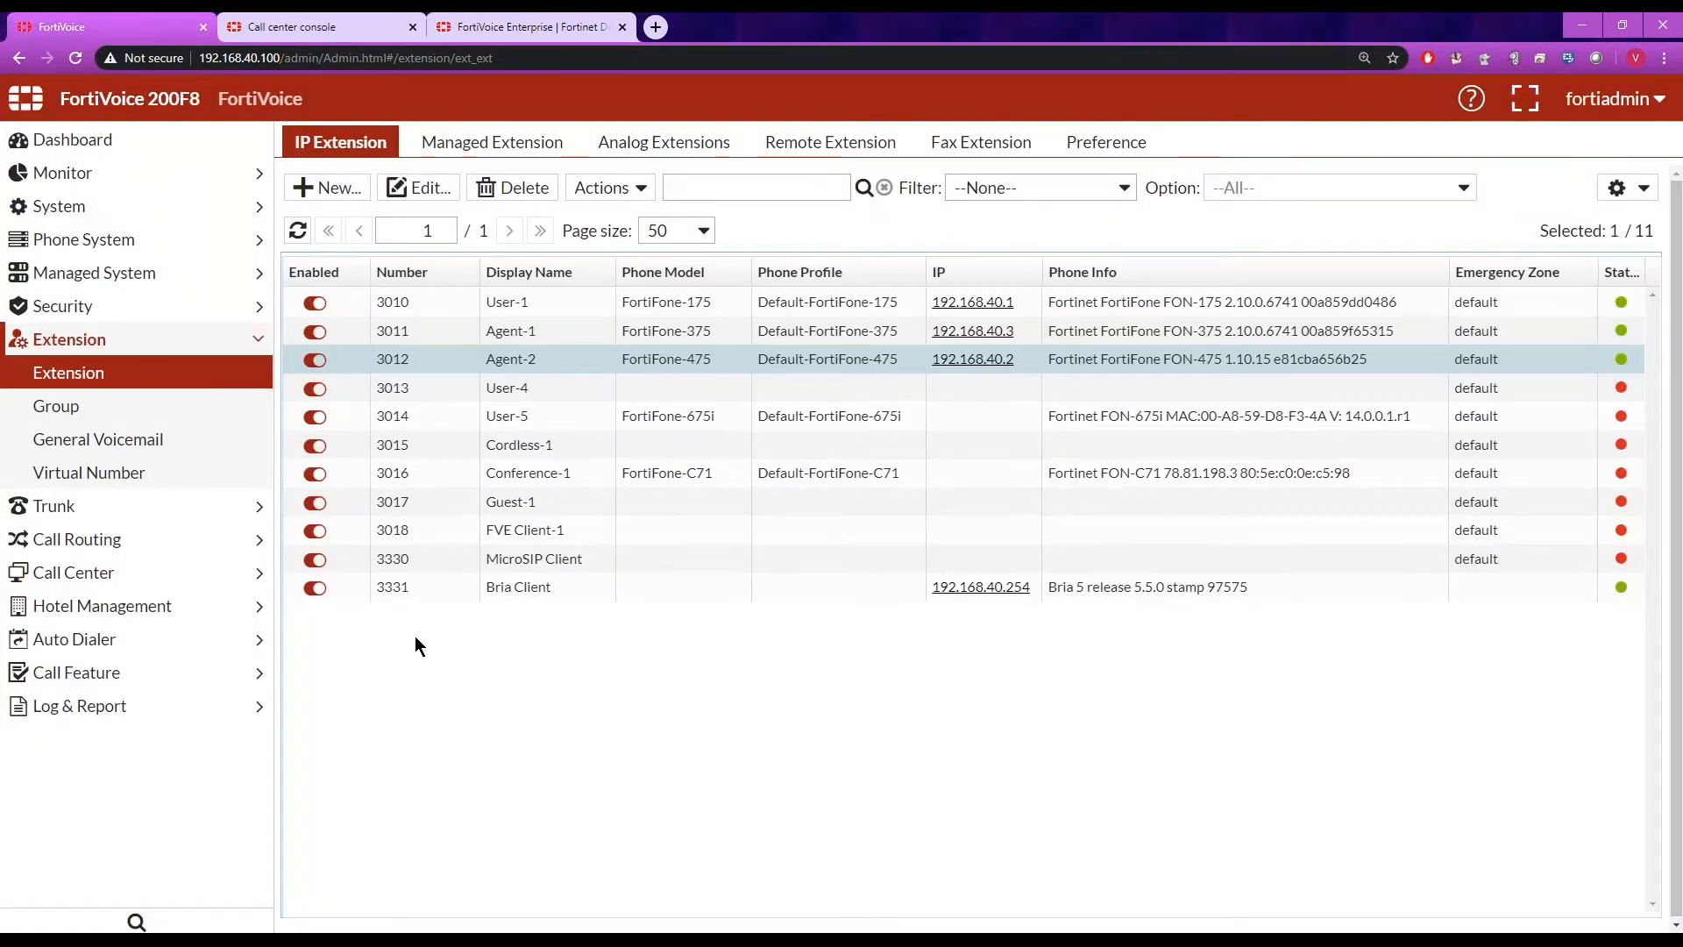
# - Open the Help_Desk call queue from the Call Center queue list and examine its maximum queue capacity setting
pyautogui.click(239, 575)
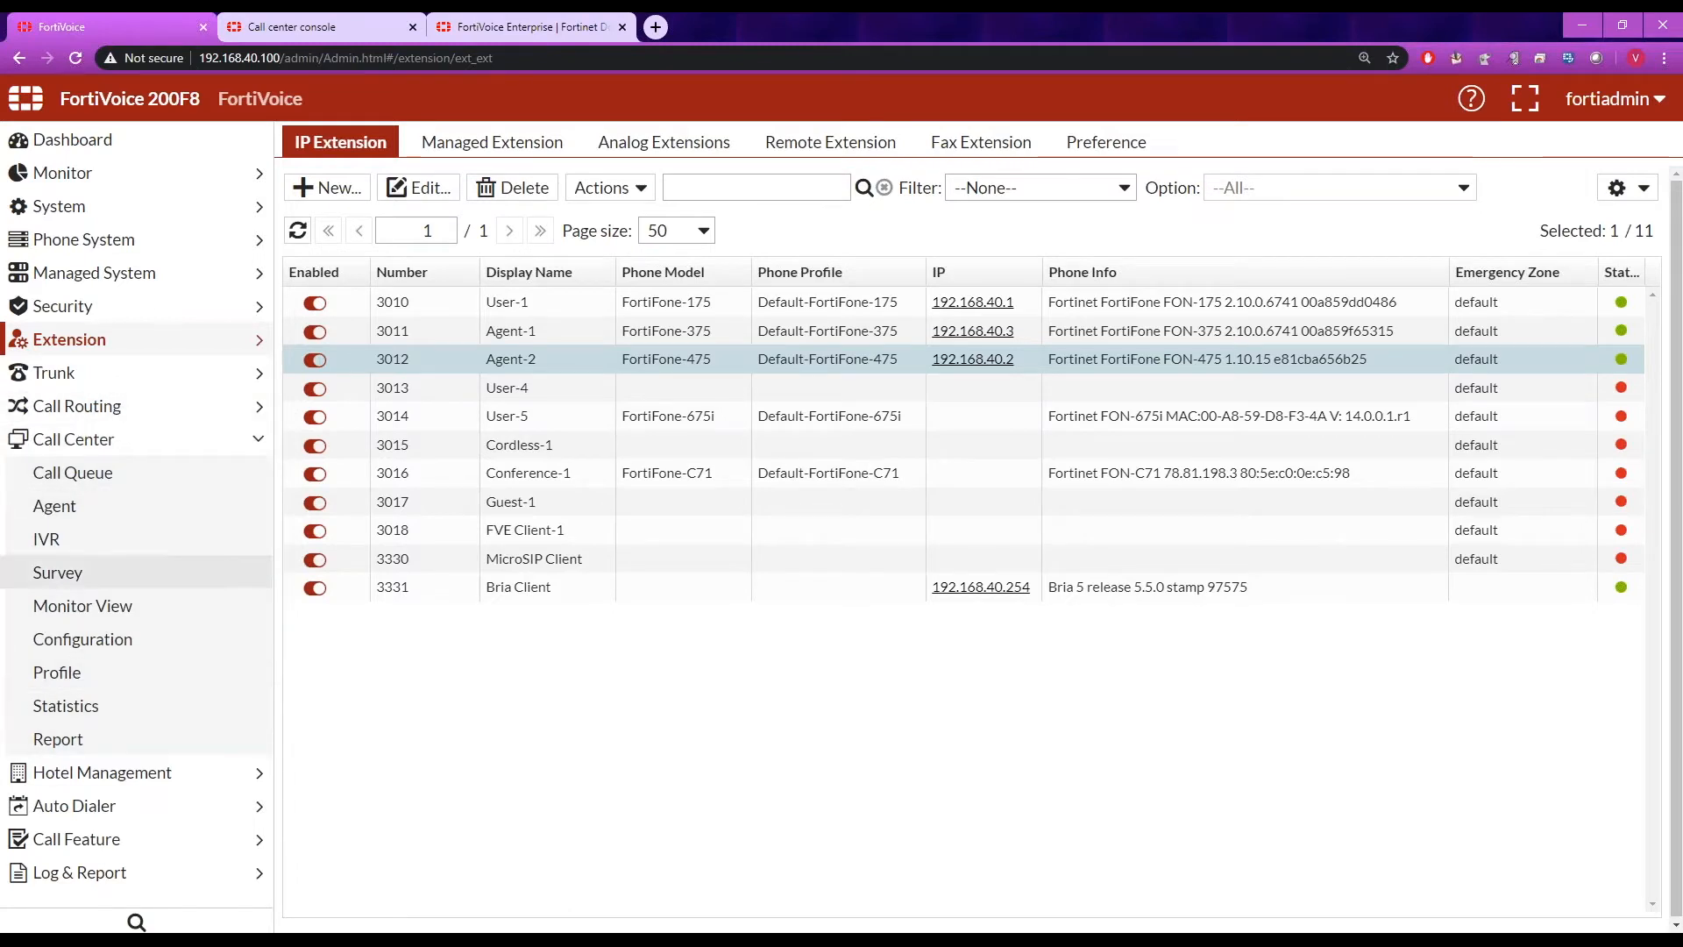
pyautogui.click(94, 475)
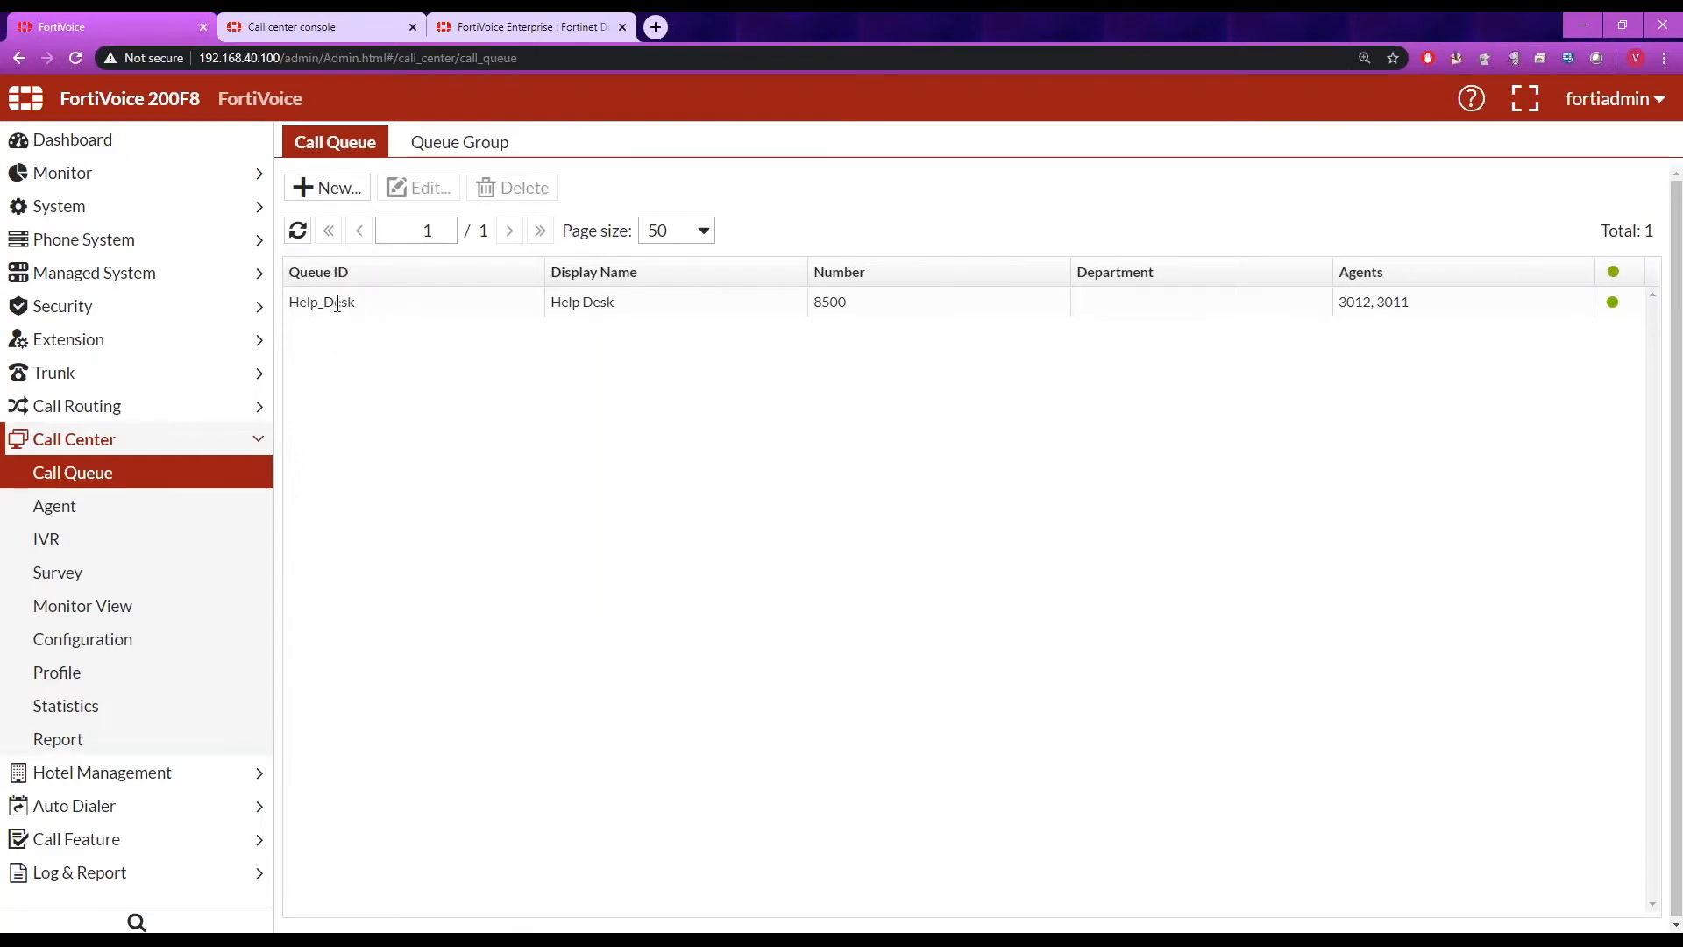
pyautogui.doubleClick(338, 305)
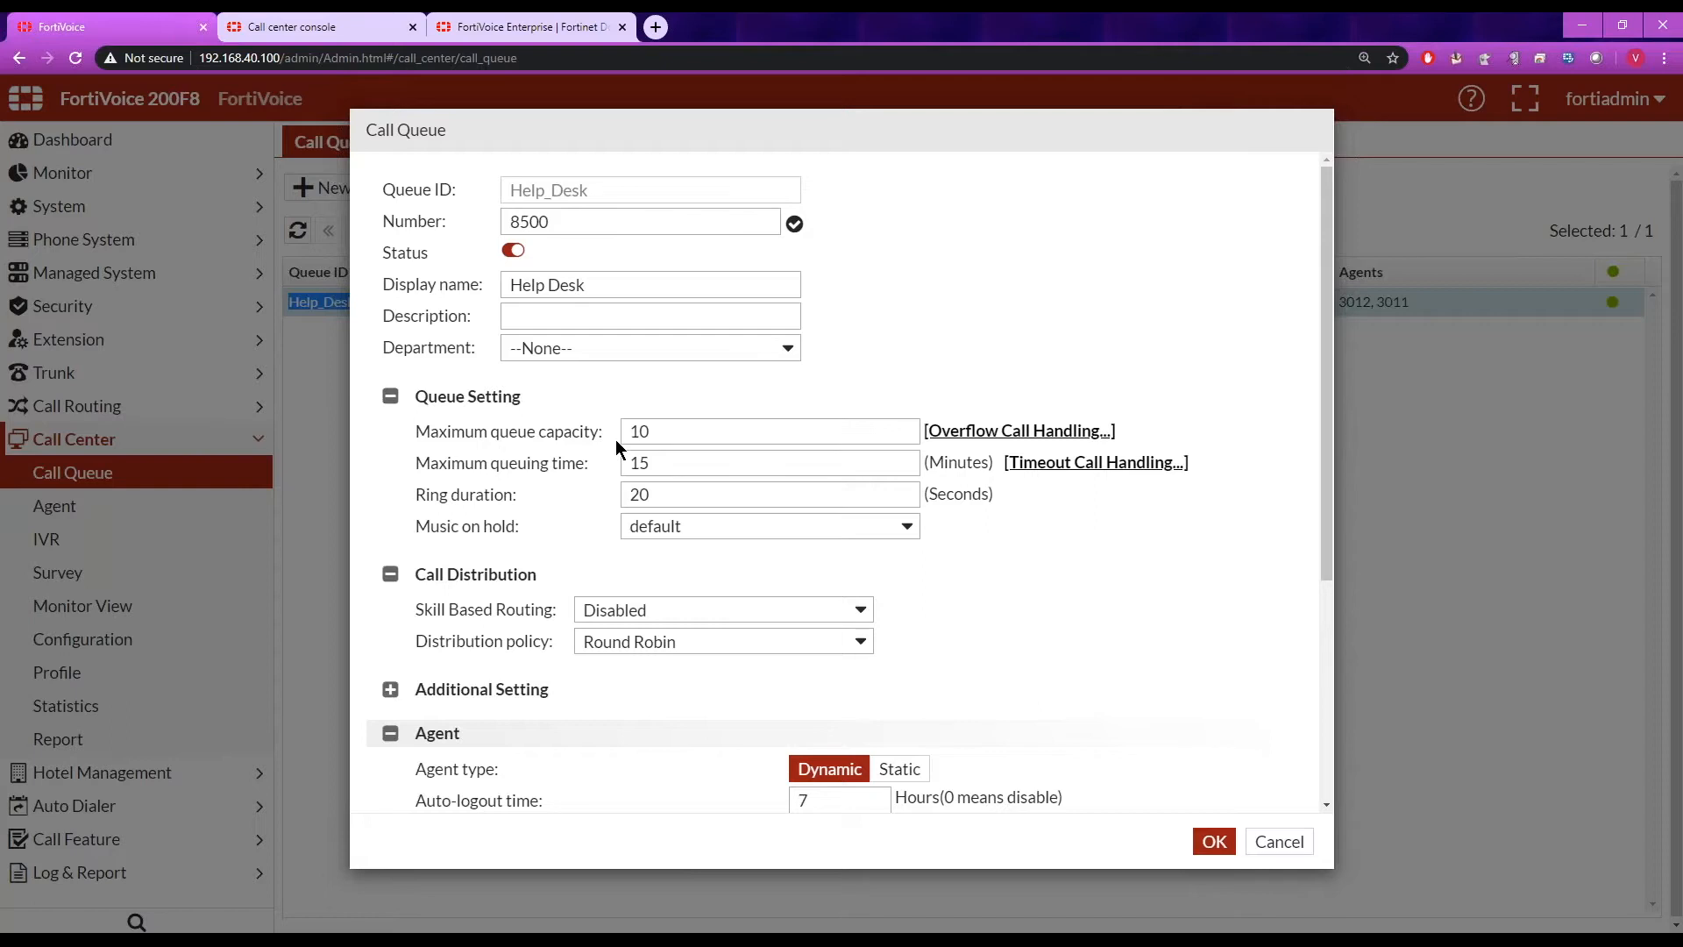
pyautogui.moveTo(658, 438); pyautogui.dragTo(608, 434)
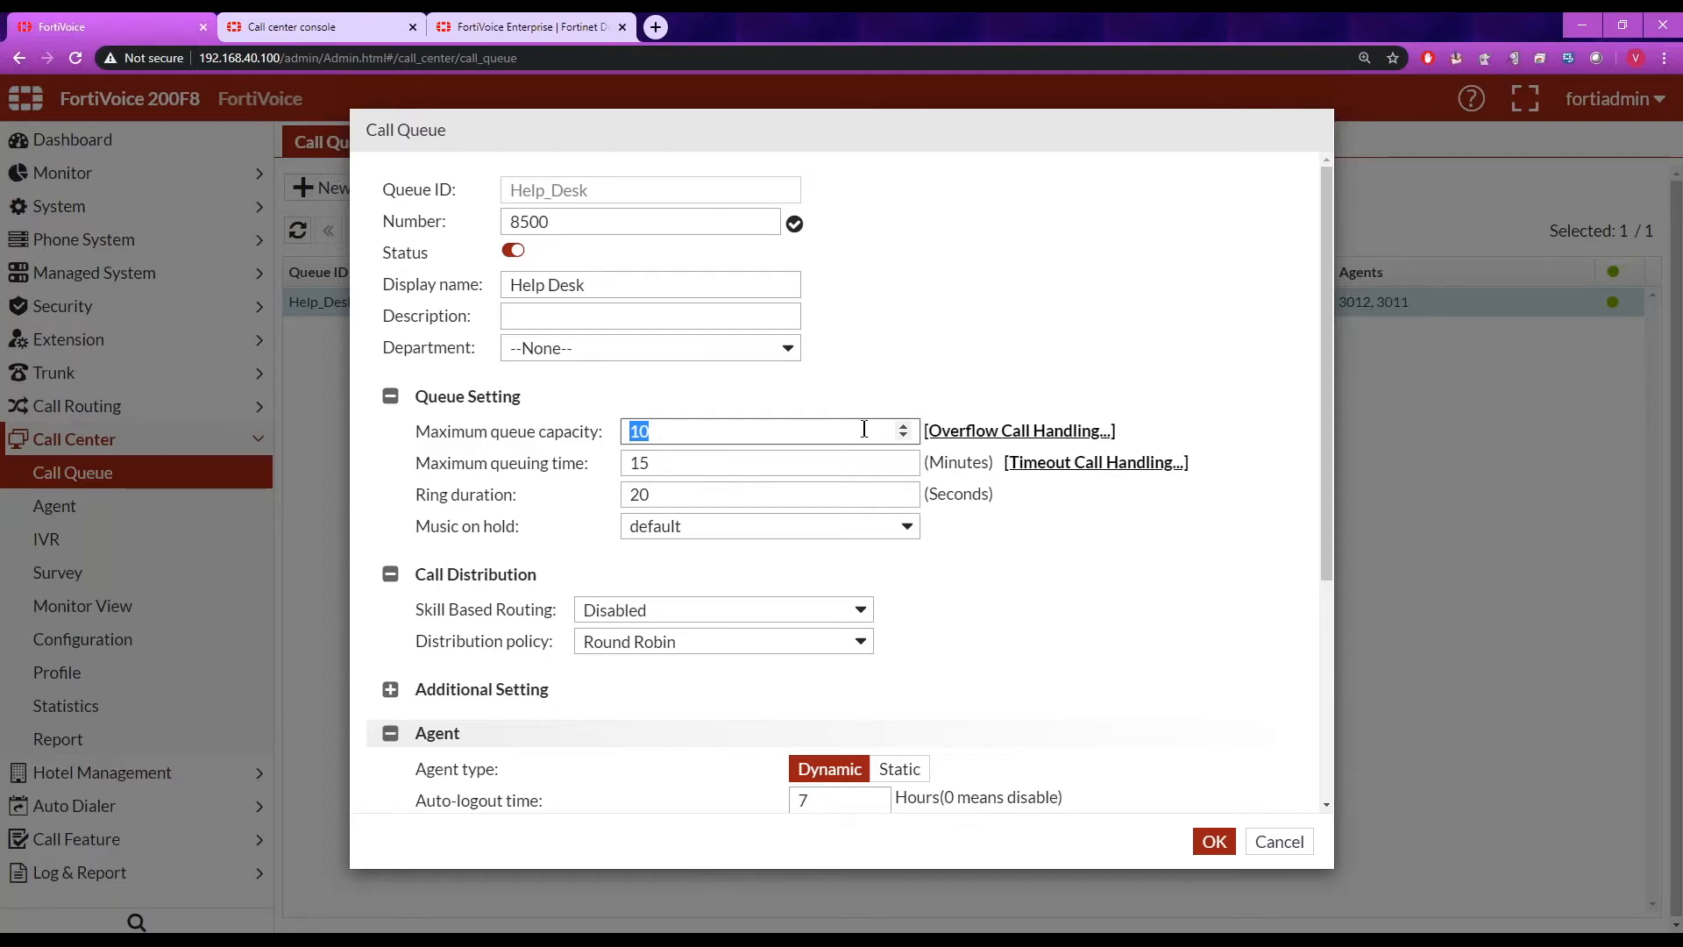
pyautogui.click(956, 395)
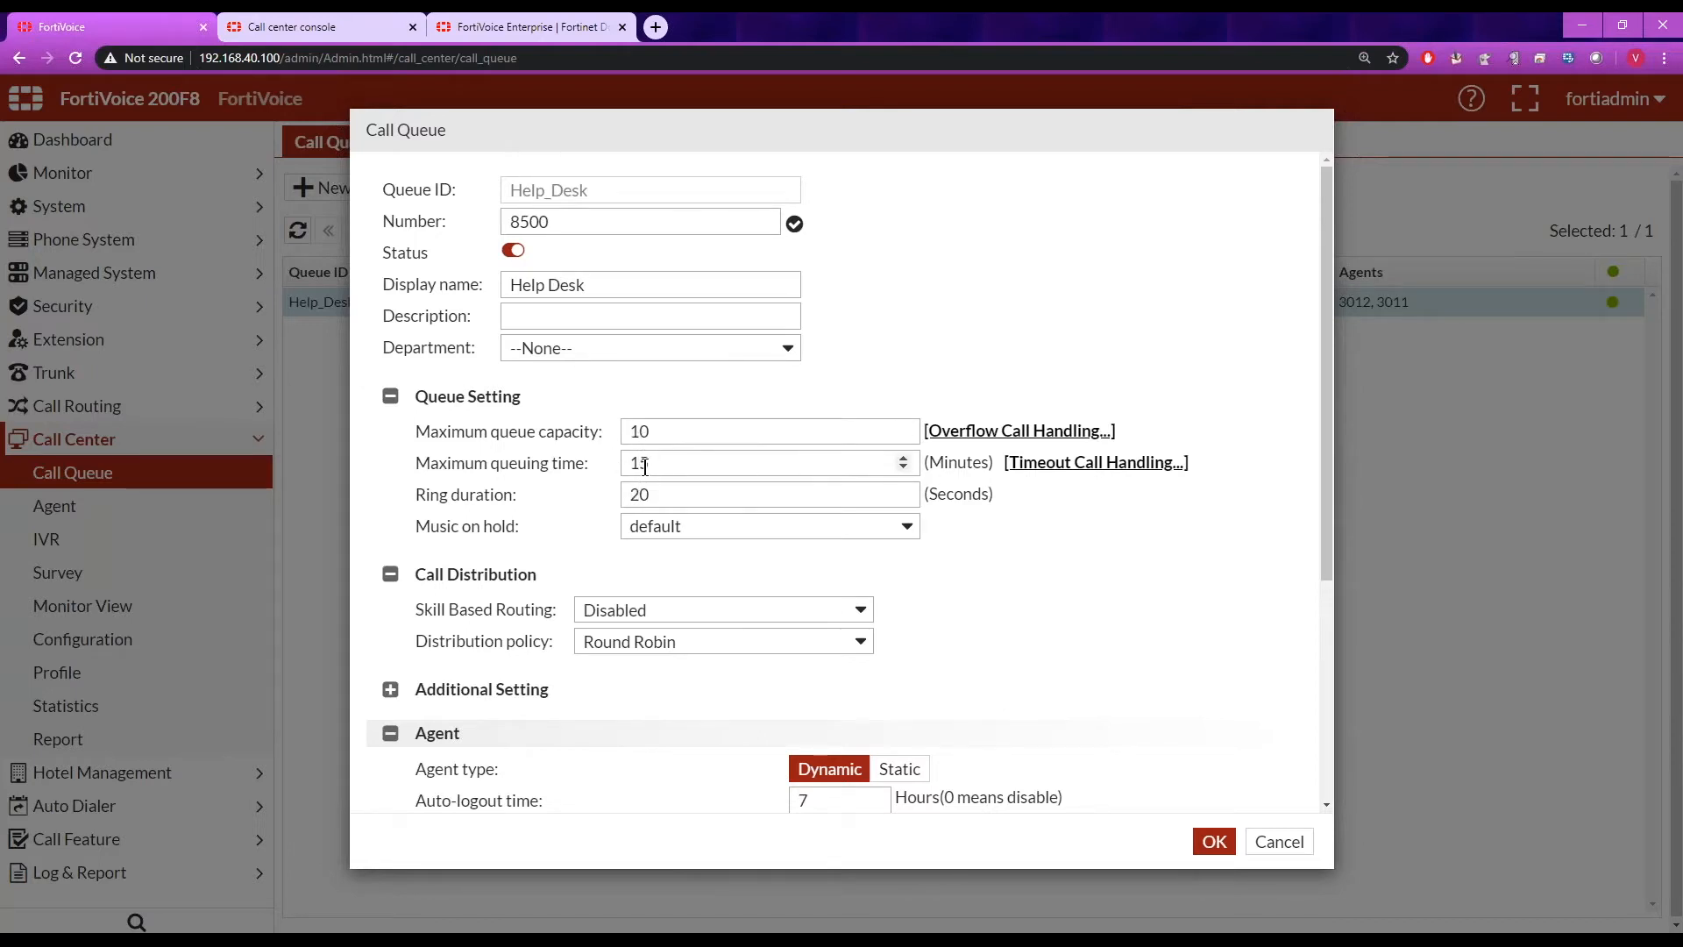
# - Examine the actions available for a new overflow call handling process of the Help_Desk queue, and cancel without creating it
pyautogui.click(1042, 431)
pyautogui.click(450, 233)
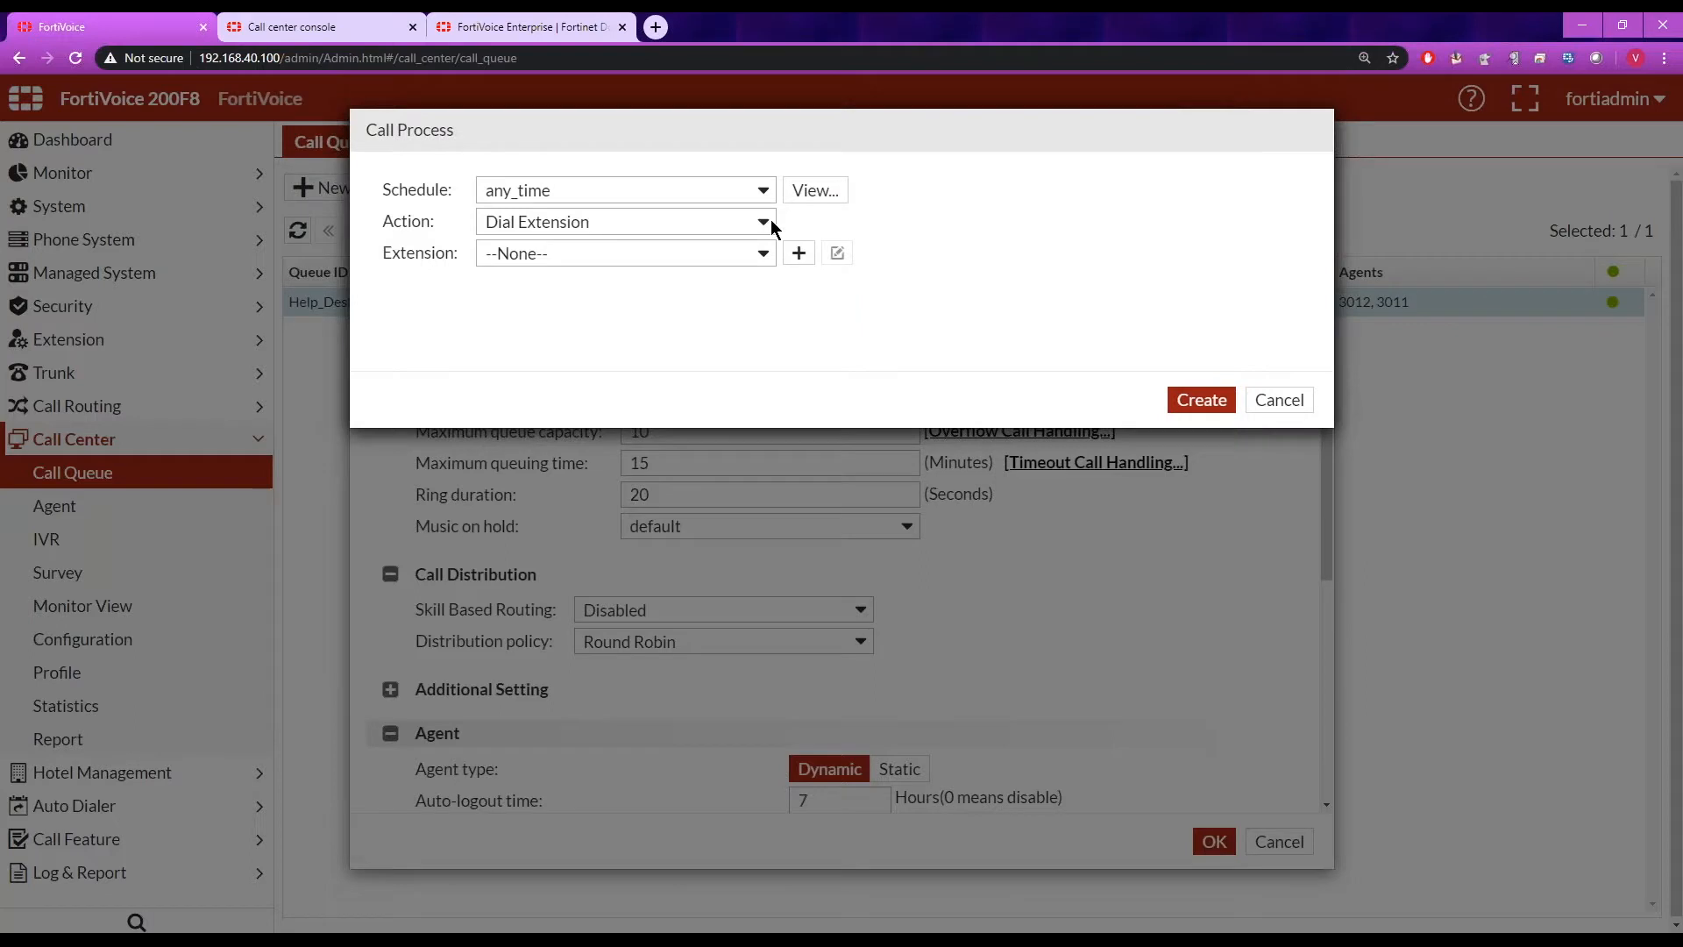
pyautogui.click(770, 221)
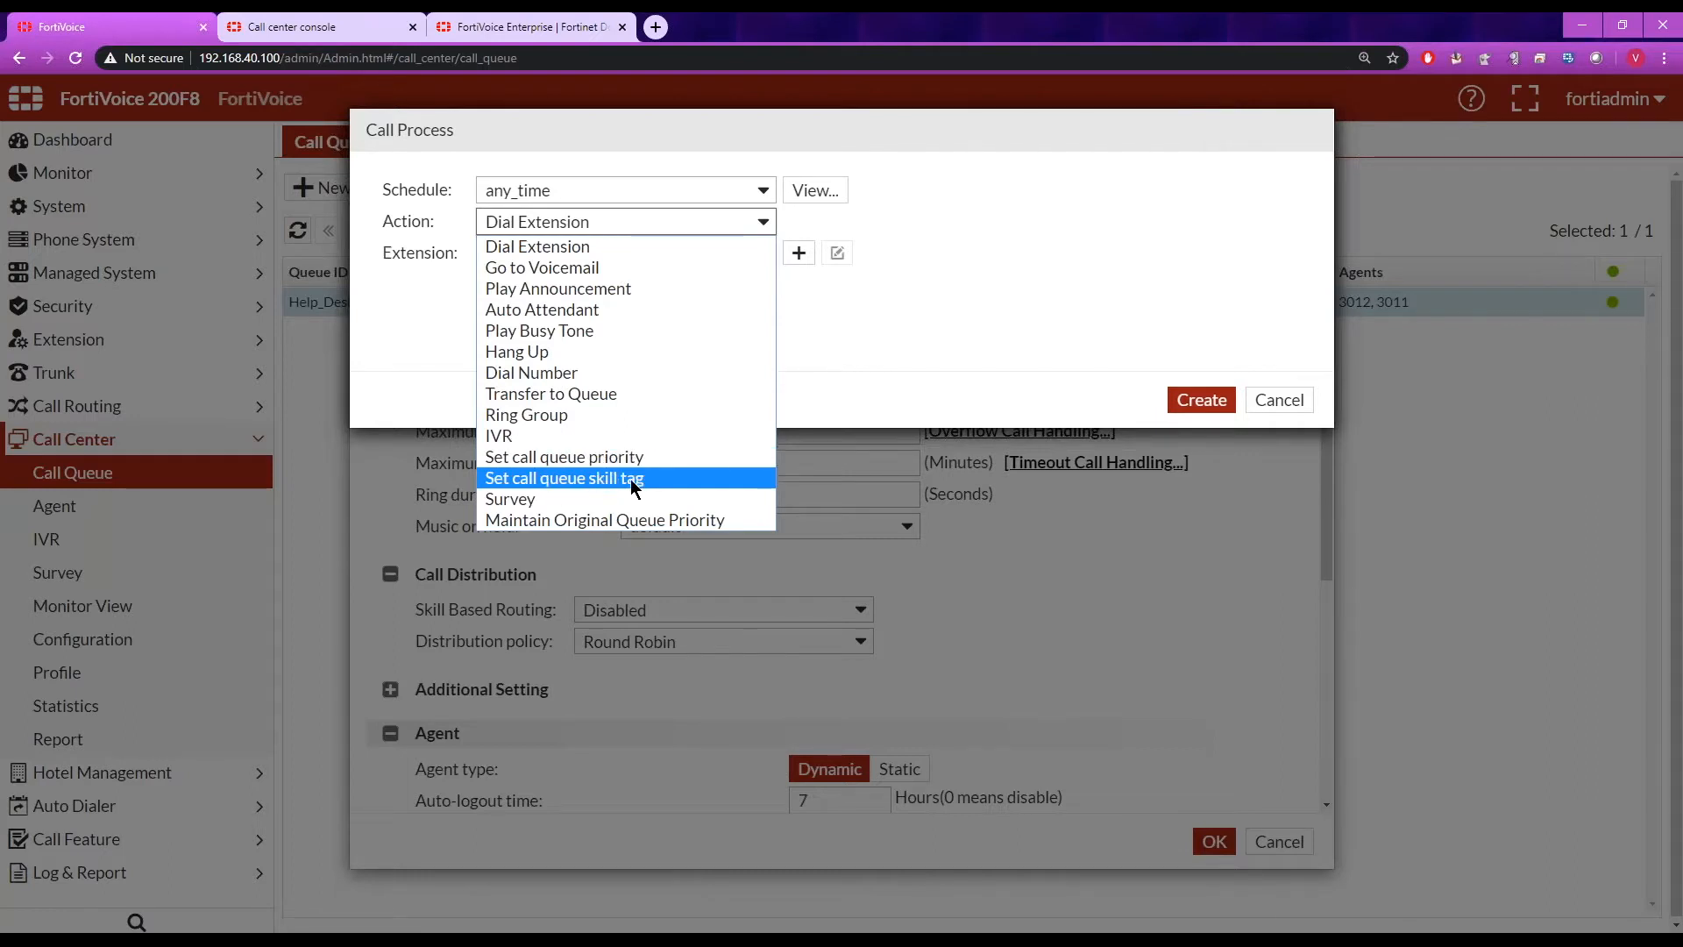
pyautogui.click(1125, 322)
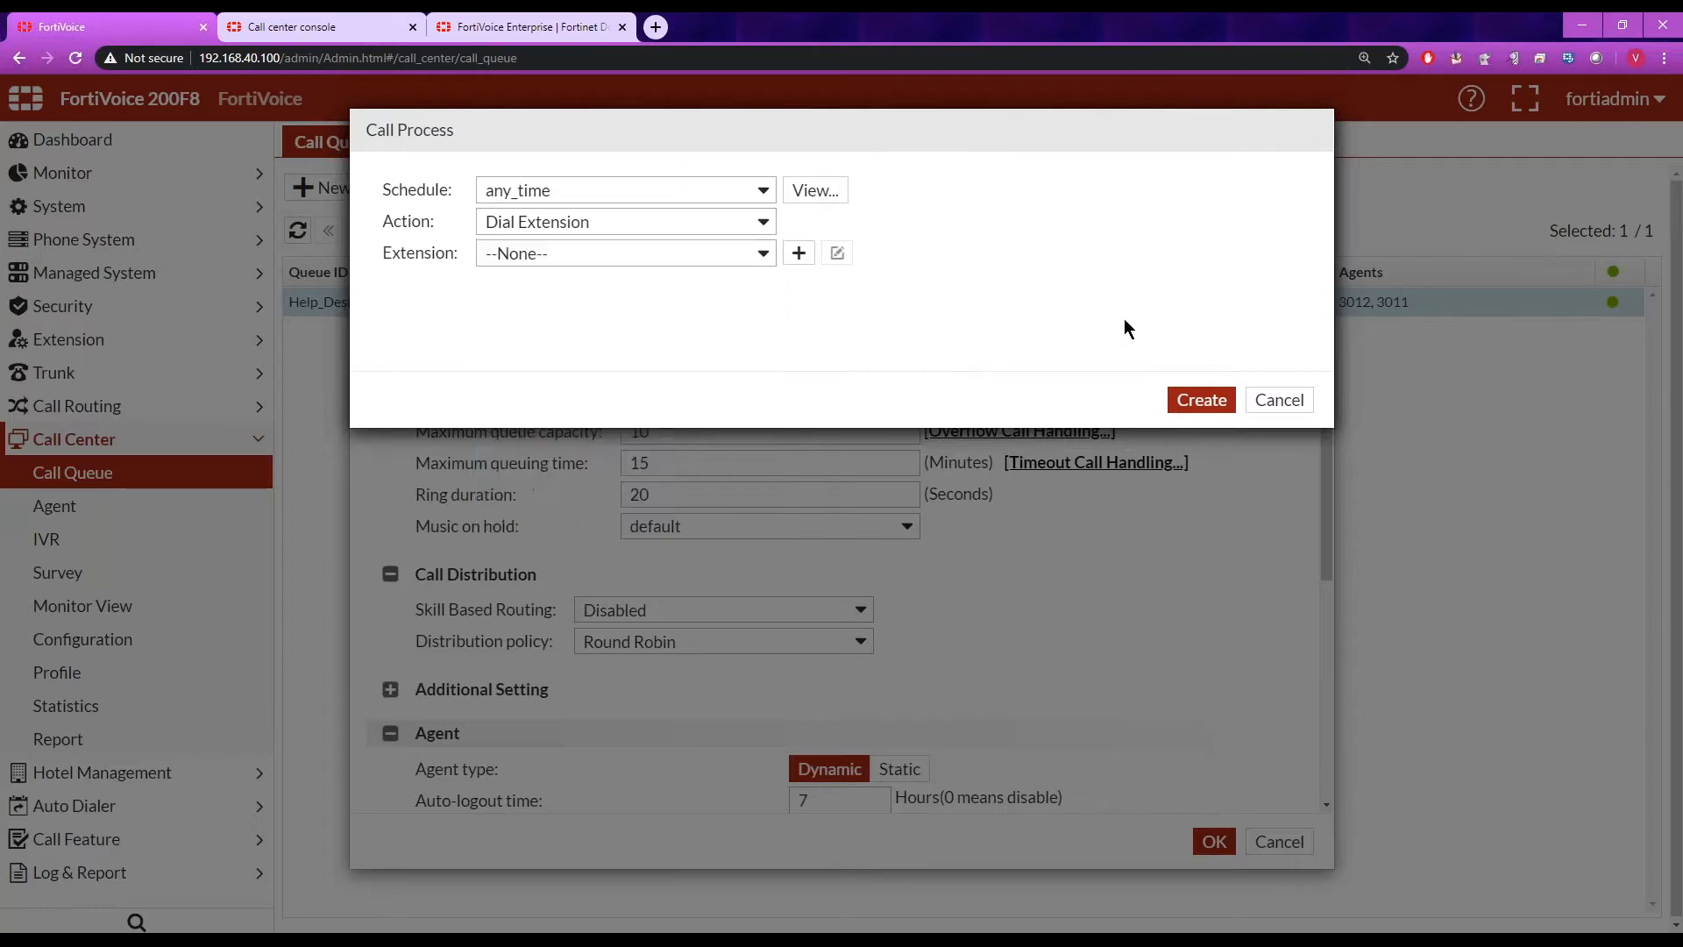
pyautogui.click(1279, 400)
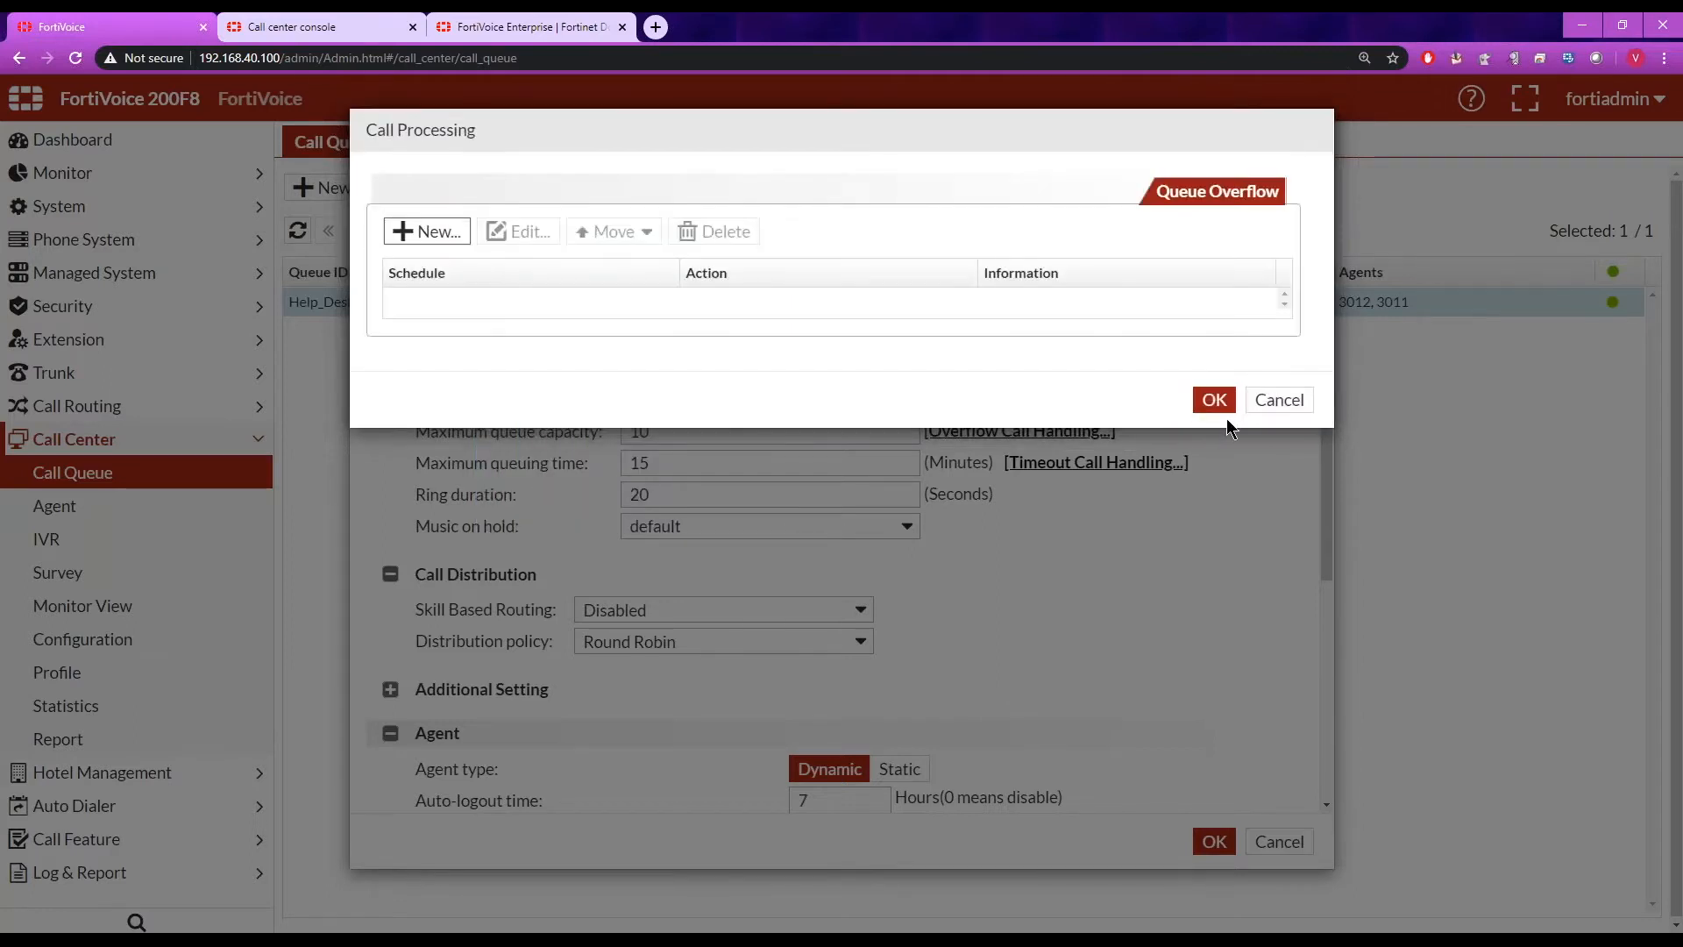
pyautogui.click(1263, 405)
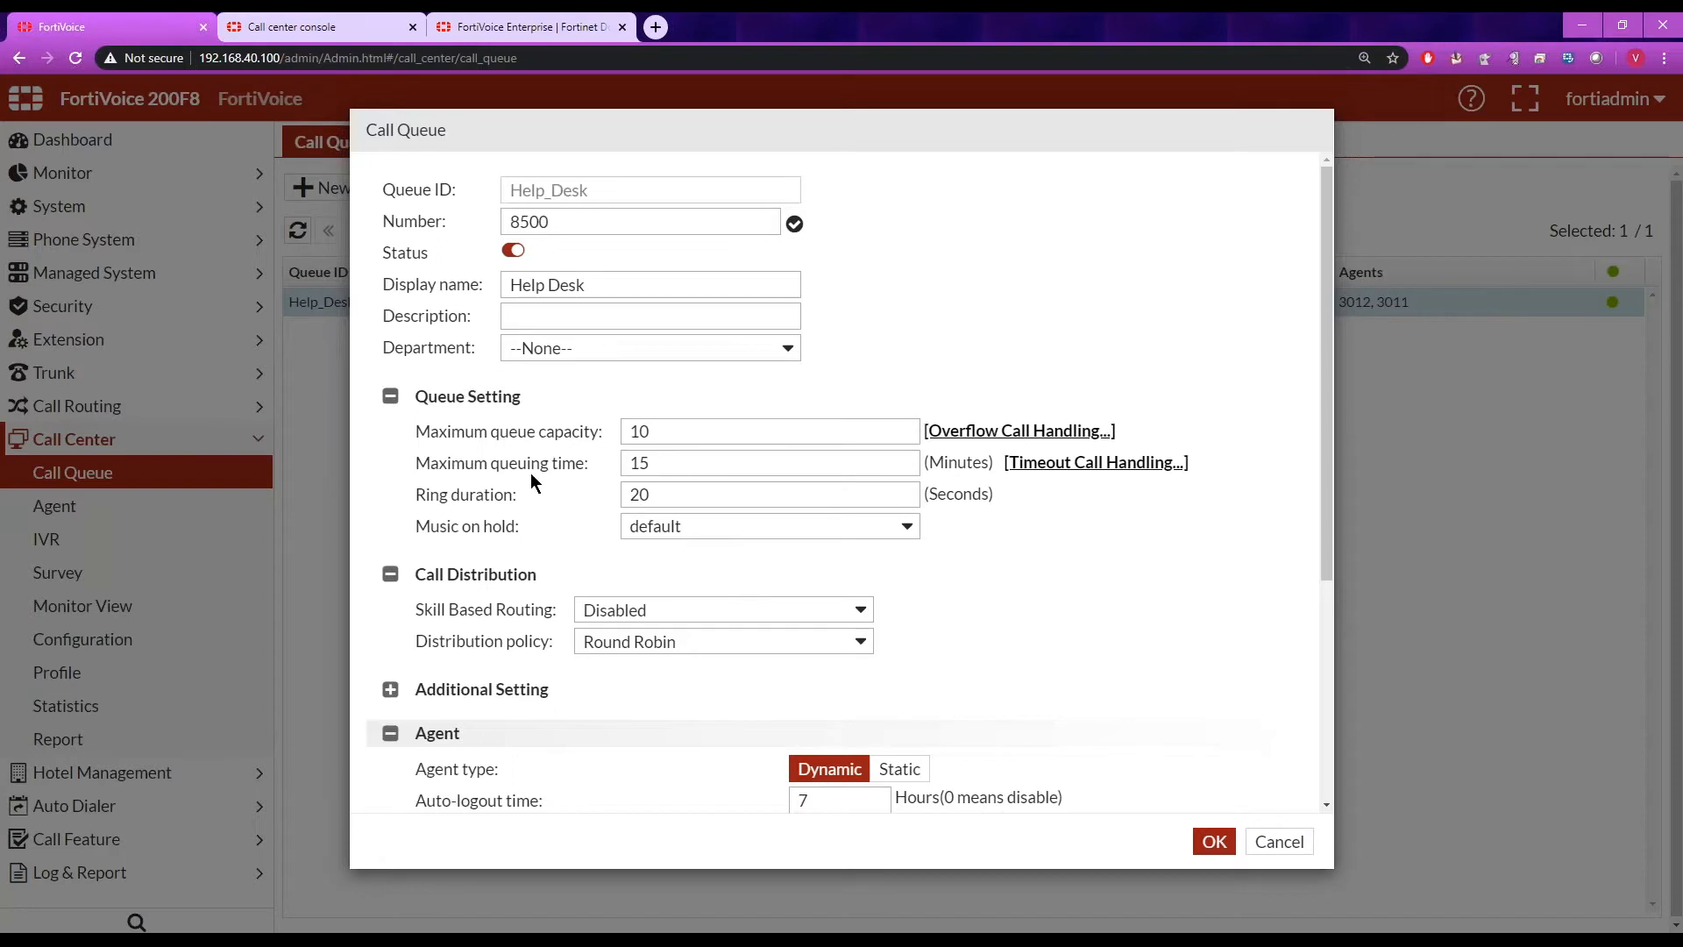
# - Examine the Help_Desk queue's music on hold choices and its call distribution options, including distribution policy and skill based routing
pyautogui.click(910, 528)
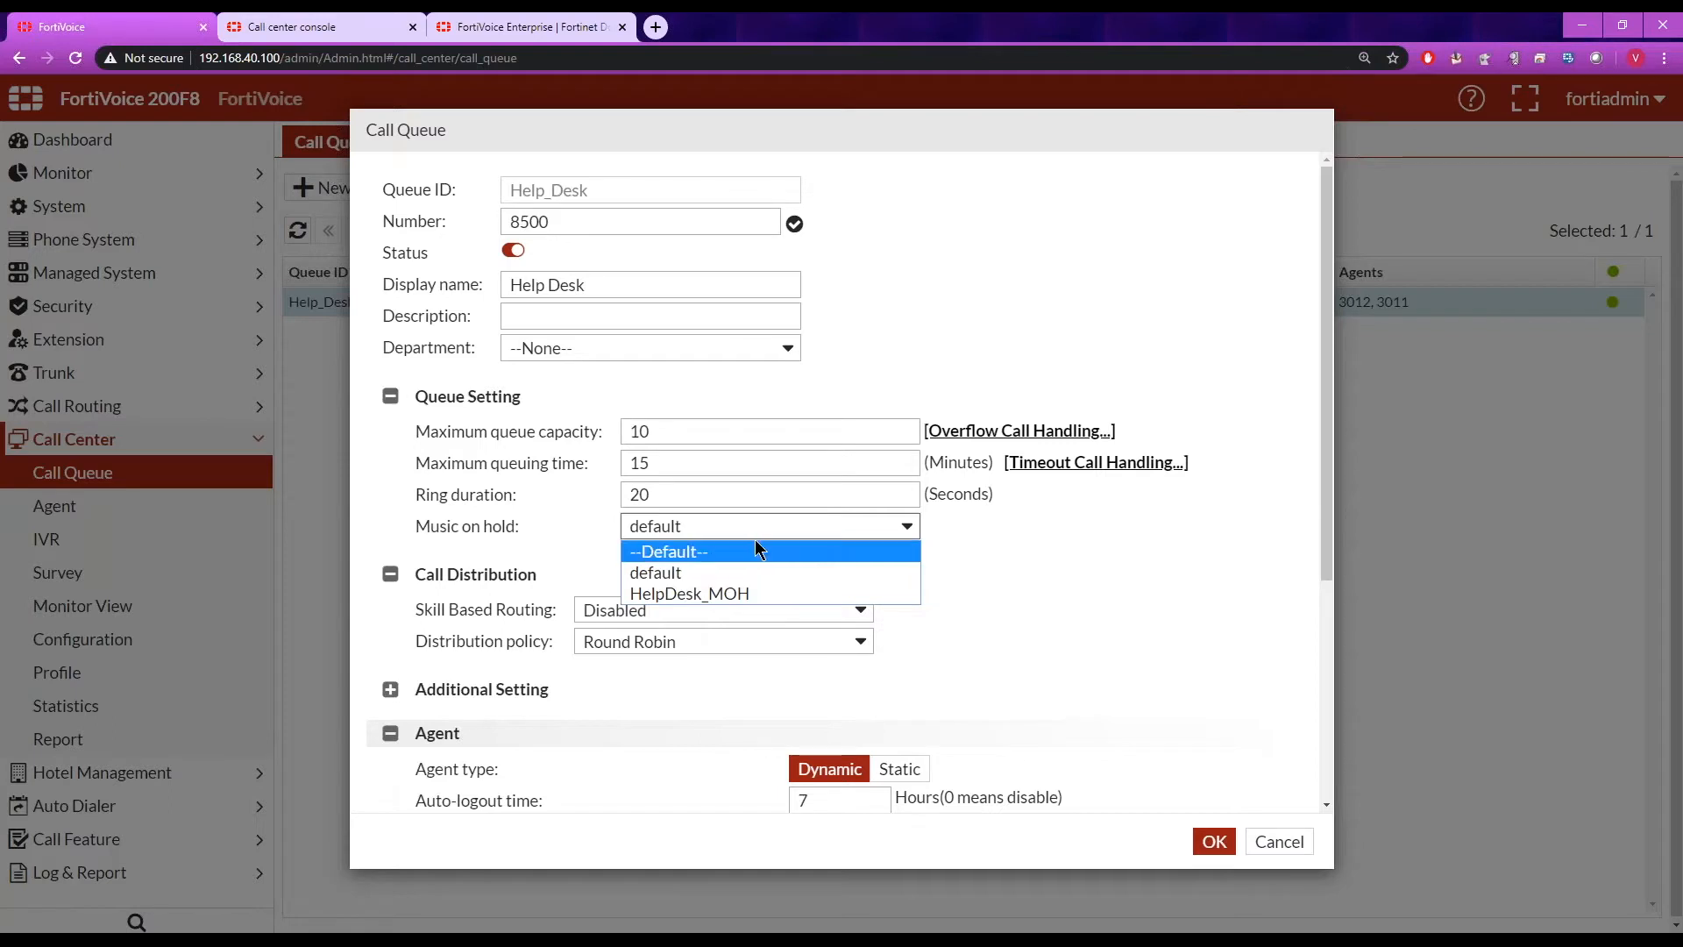
pyautogui.click(964, 553)
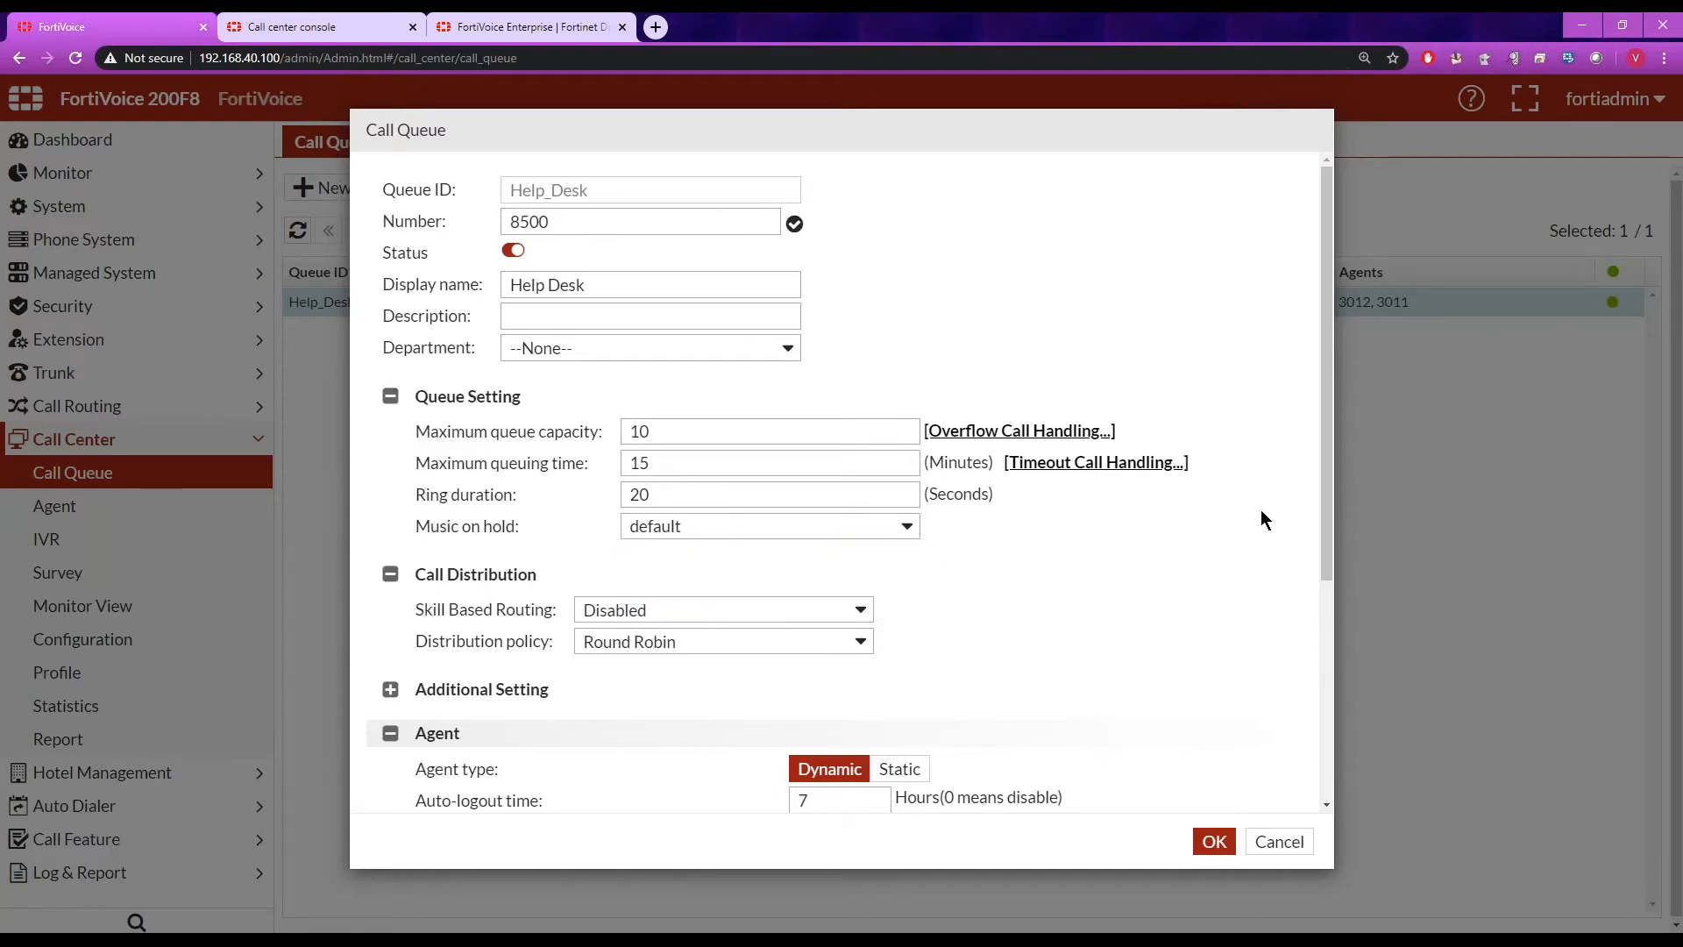
pyautogui.moveTo(1325, 486); pyautogui.dragTo(1333, 623)
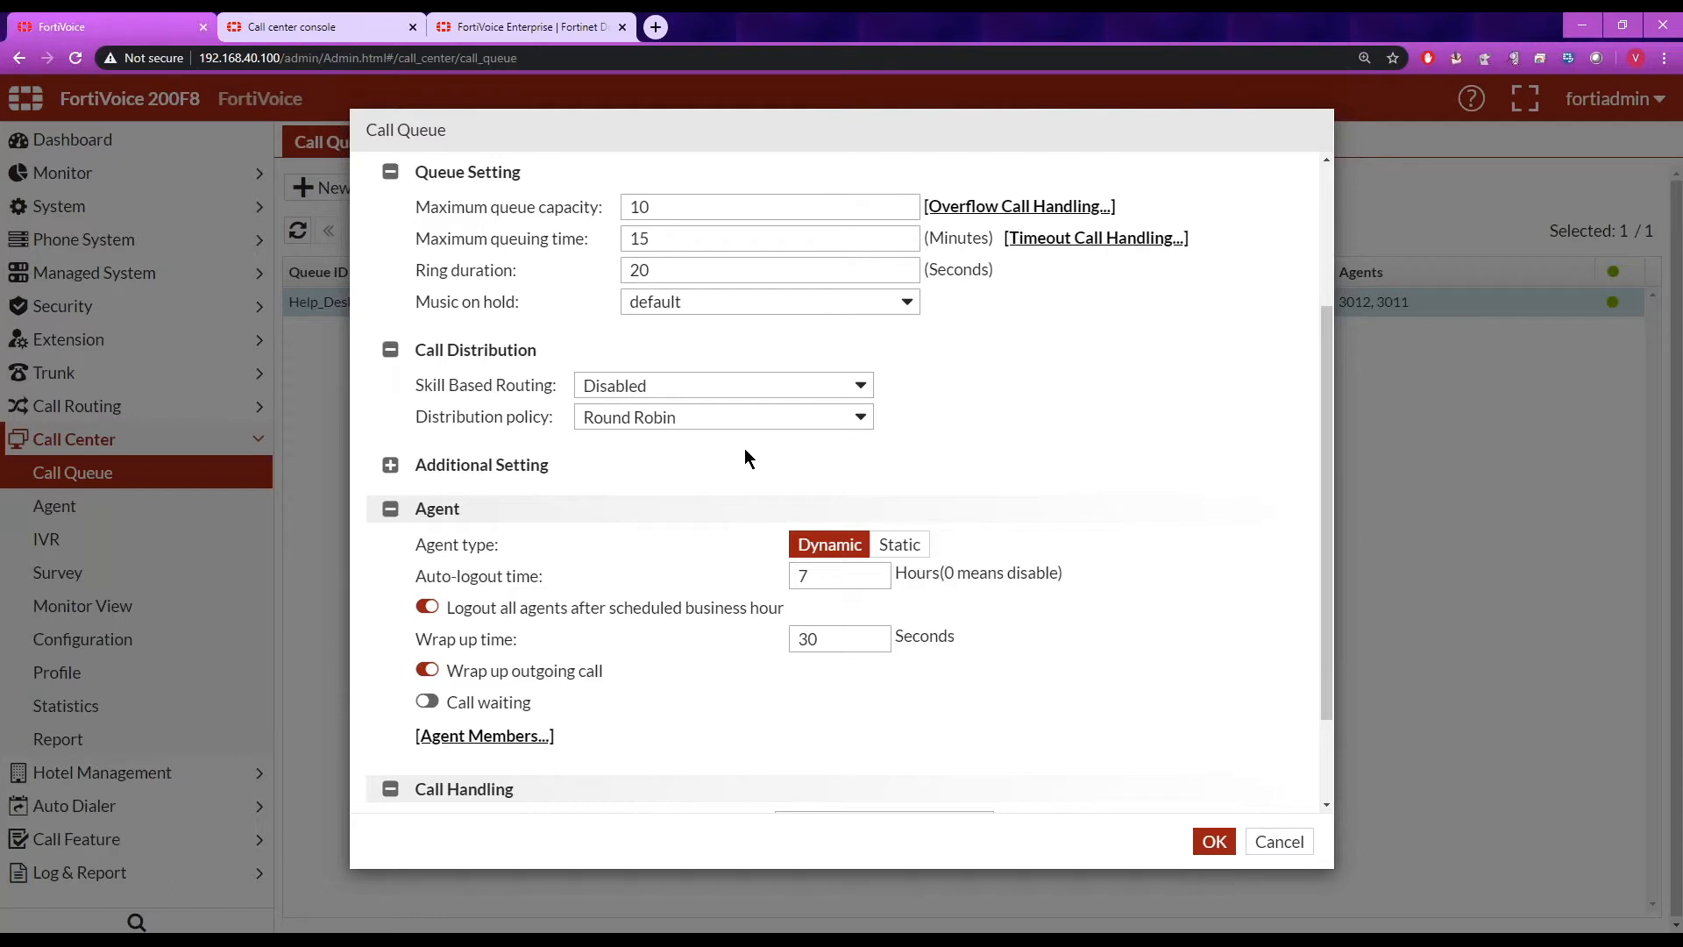
pyautogui.click(861, 418)
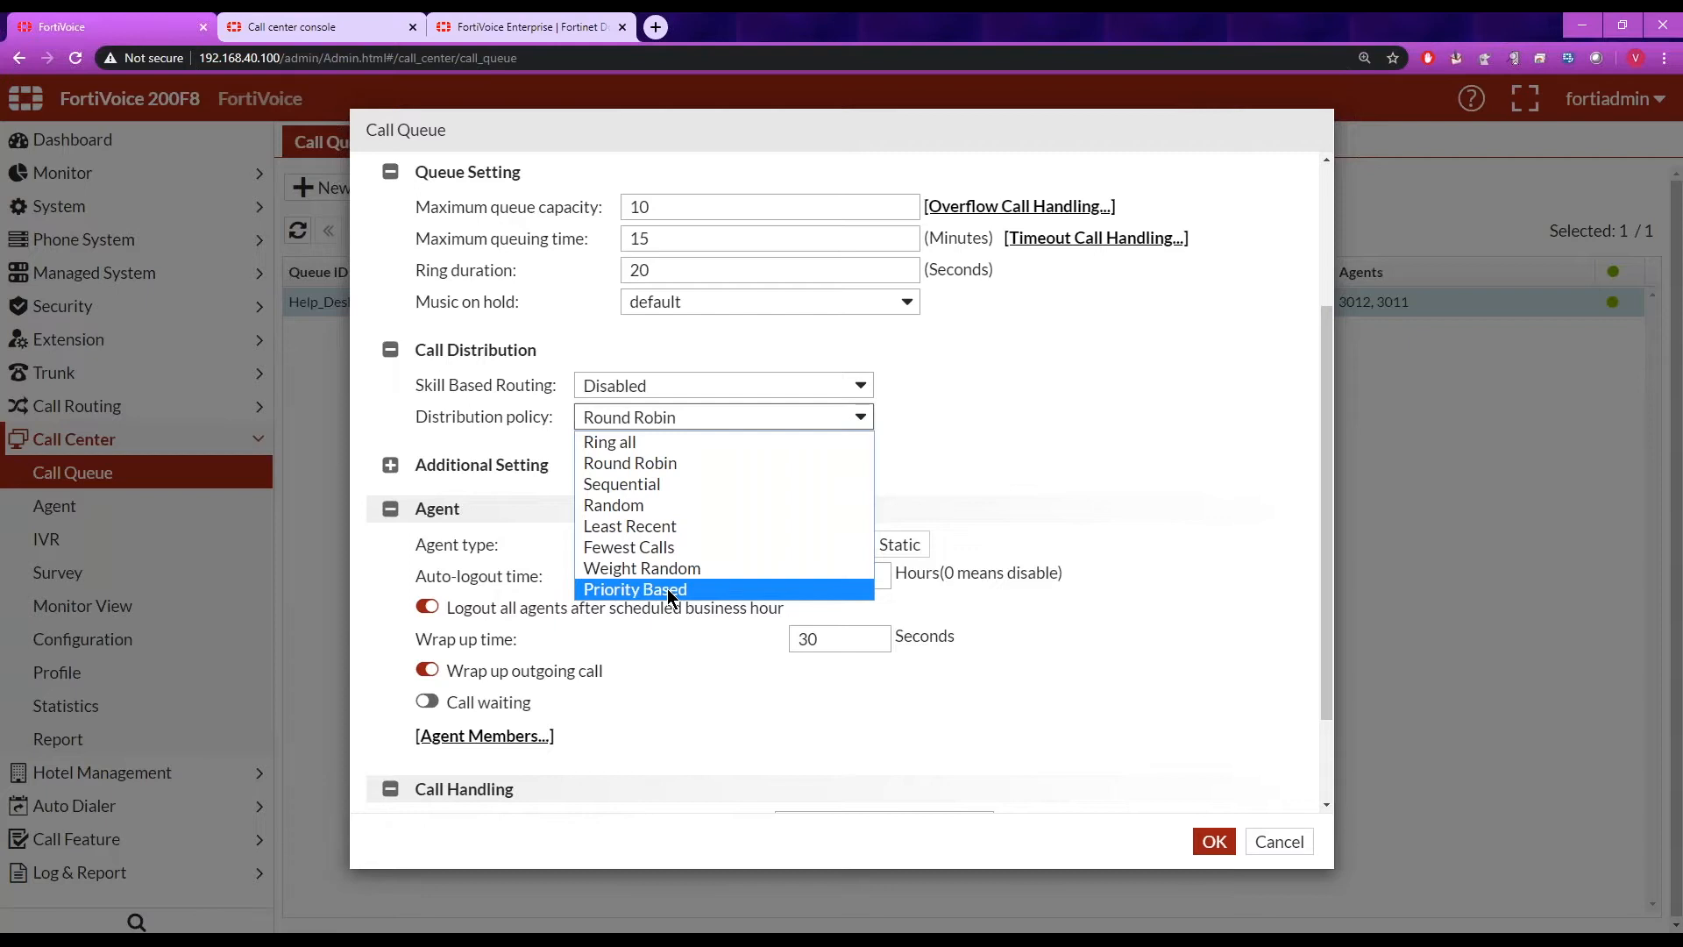
pyautogui.click(1003, 493)
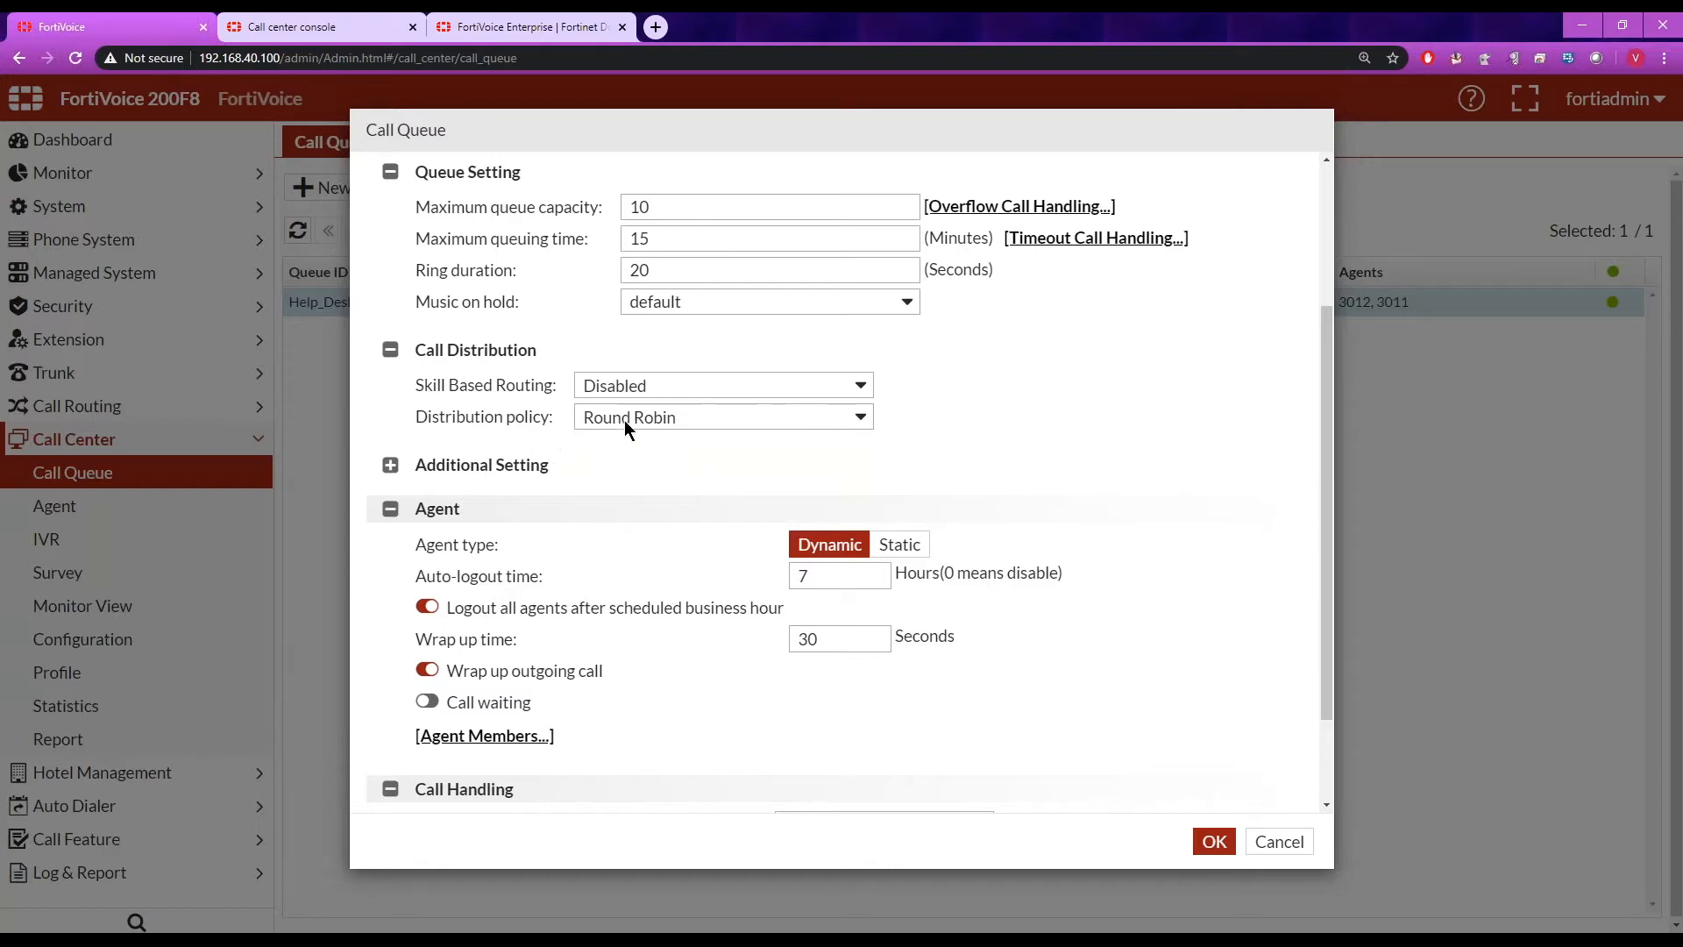
pyautogui.click(857, 389)
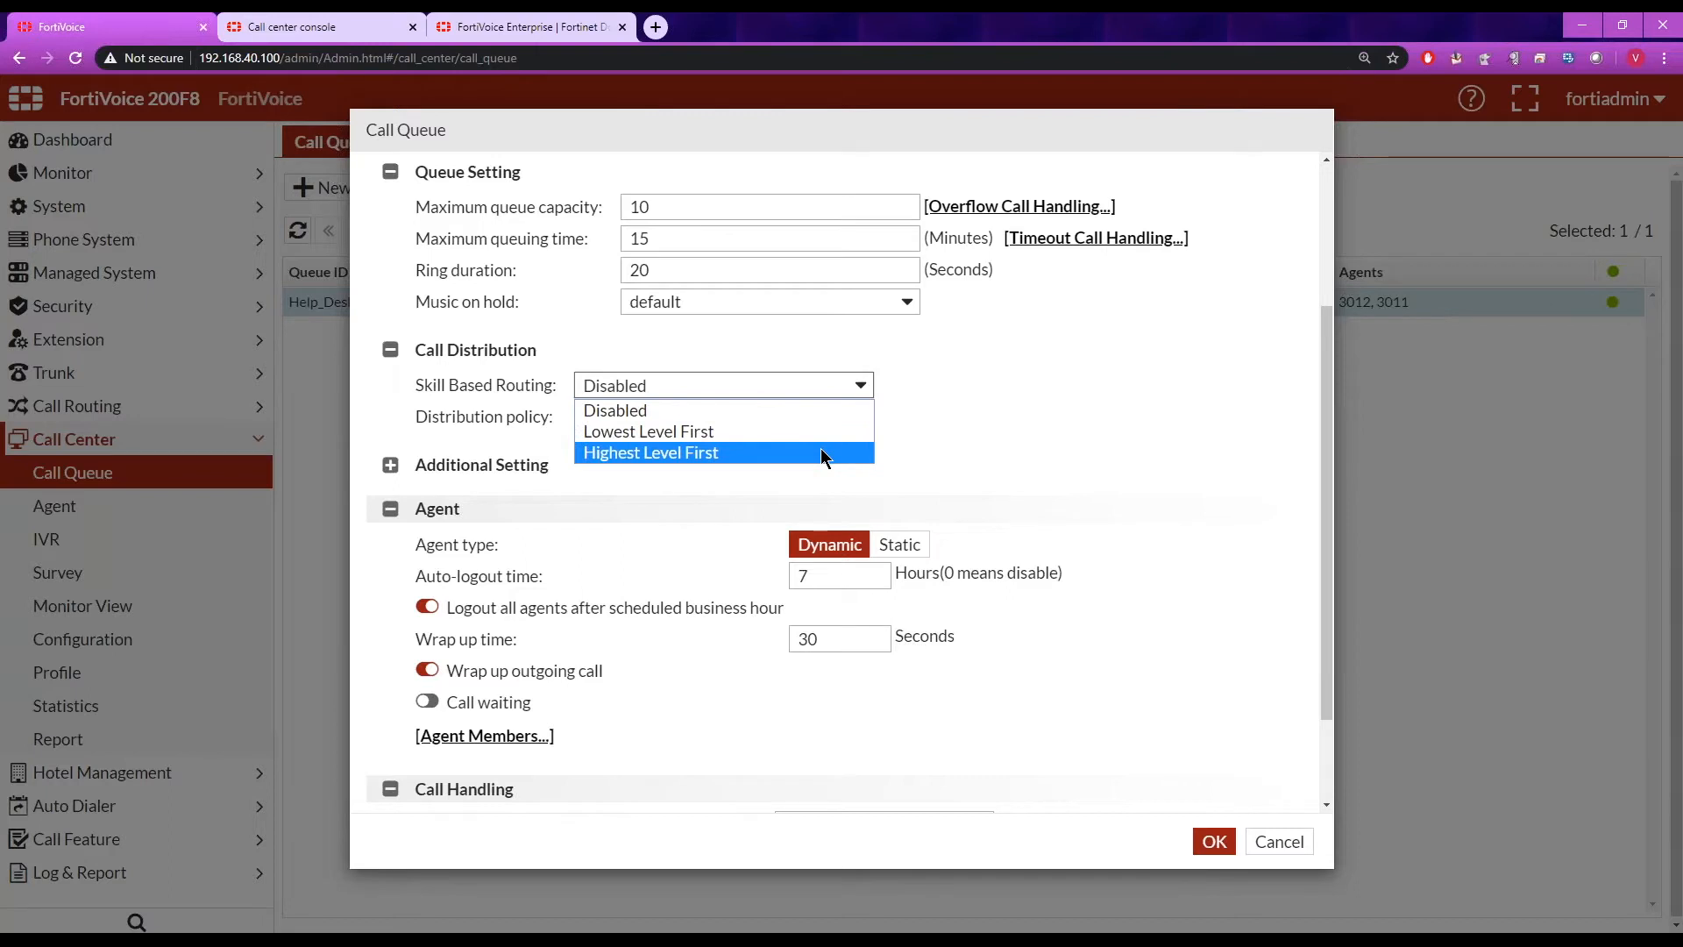
pyautogui.click(1000, 429)
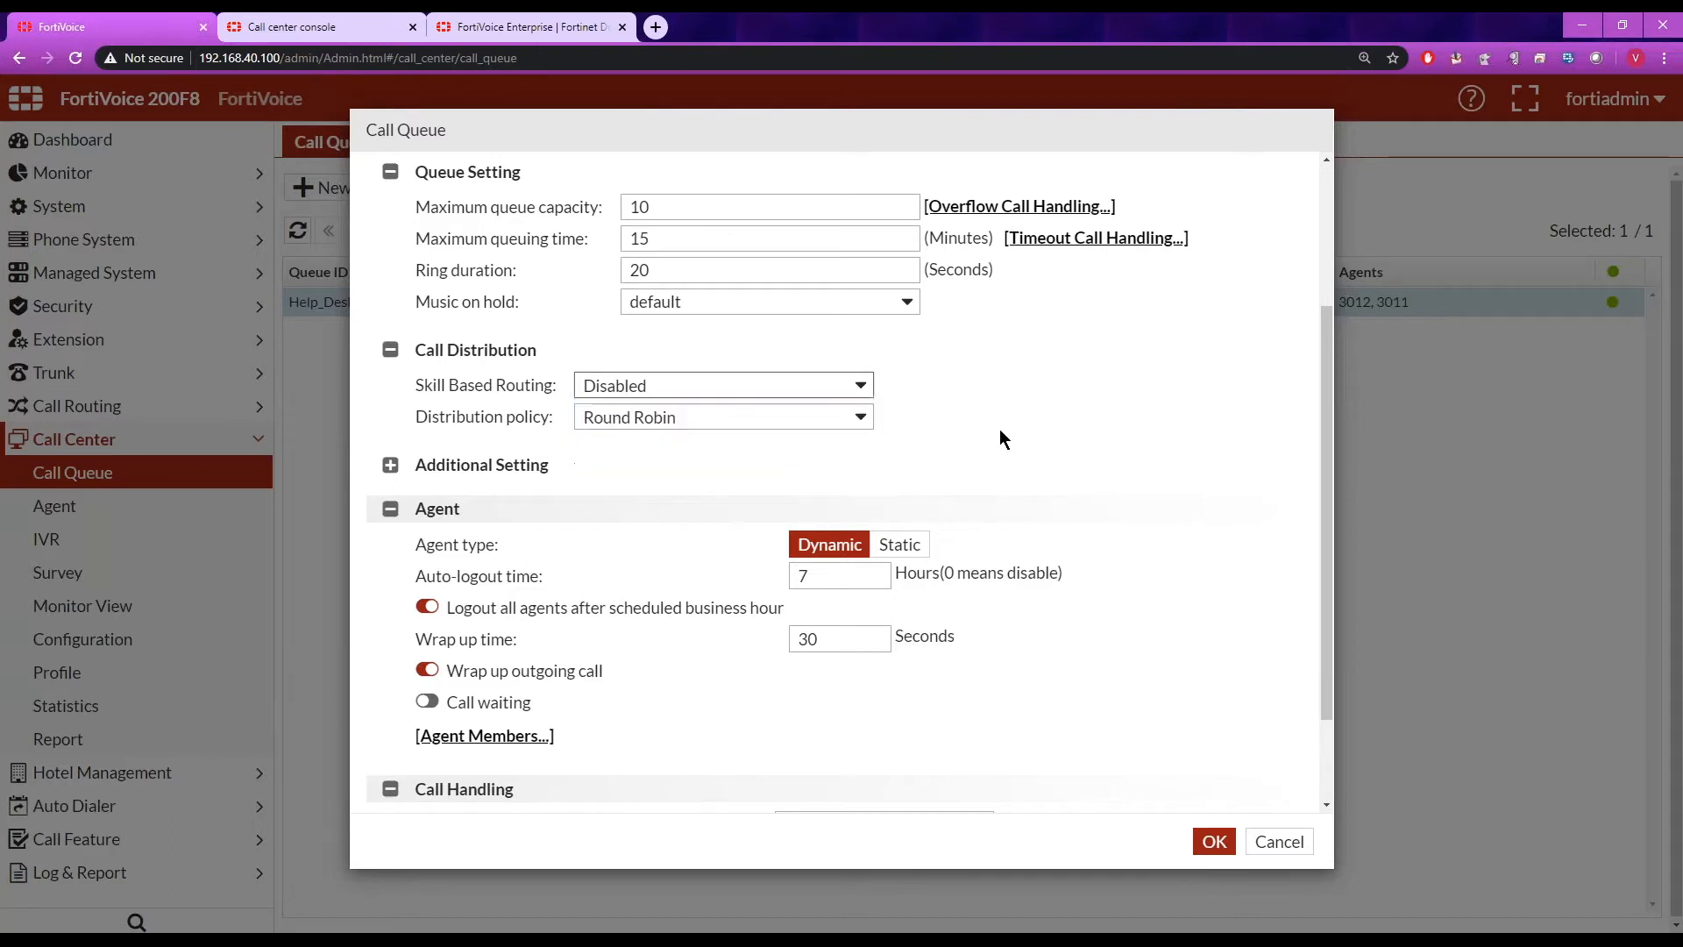
# - Examine the queue's additional settings, covering the caller ID and ring pattern options under Distinctive Setting for Agent and the Business Schedule
pyautogui.click(391, 466)
pyautogui.moveTo(1329, 444); pyautogui.dragTo(1328, 555)
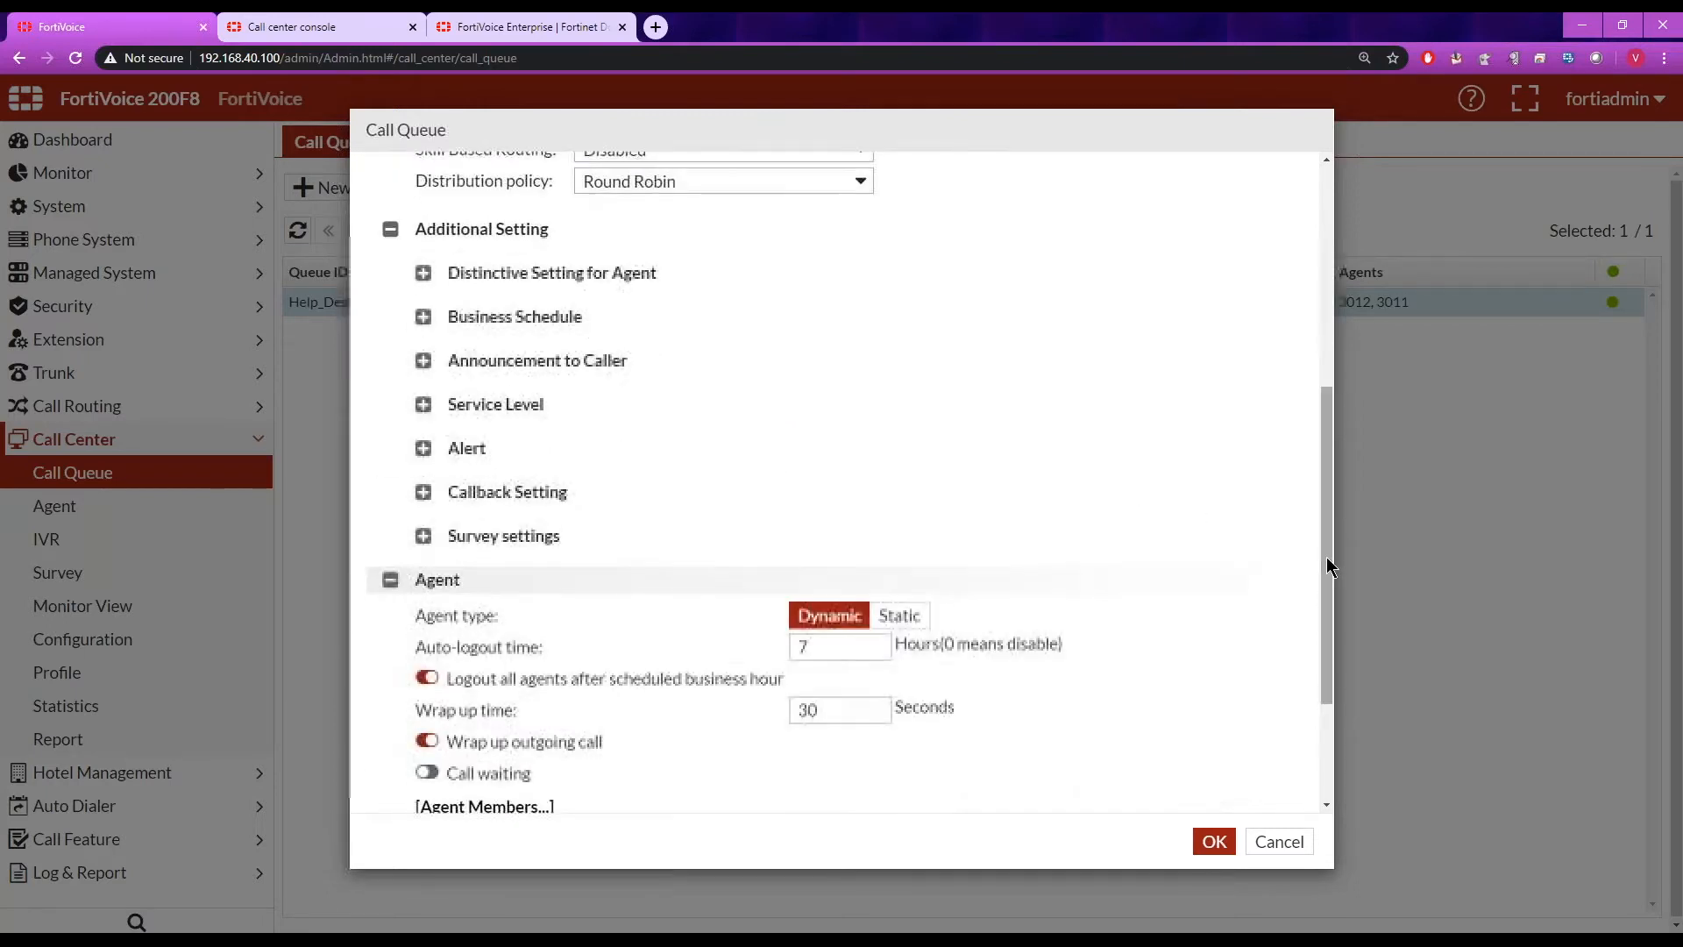
pyautogui.click(423, 275)
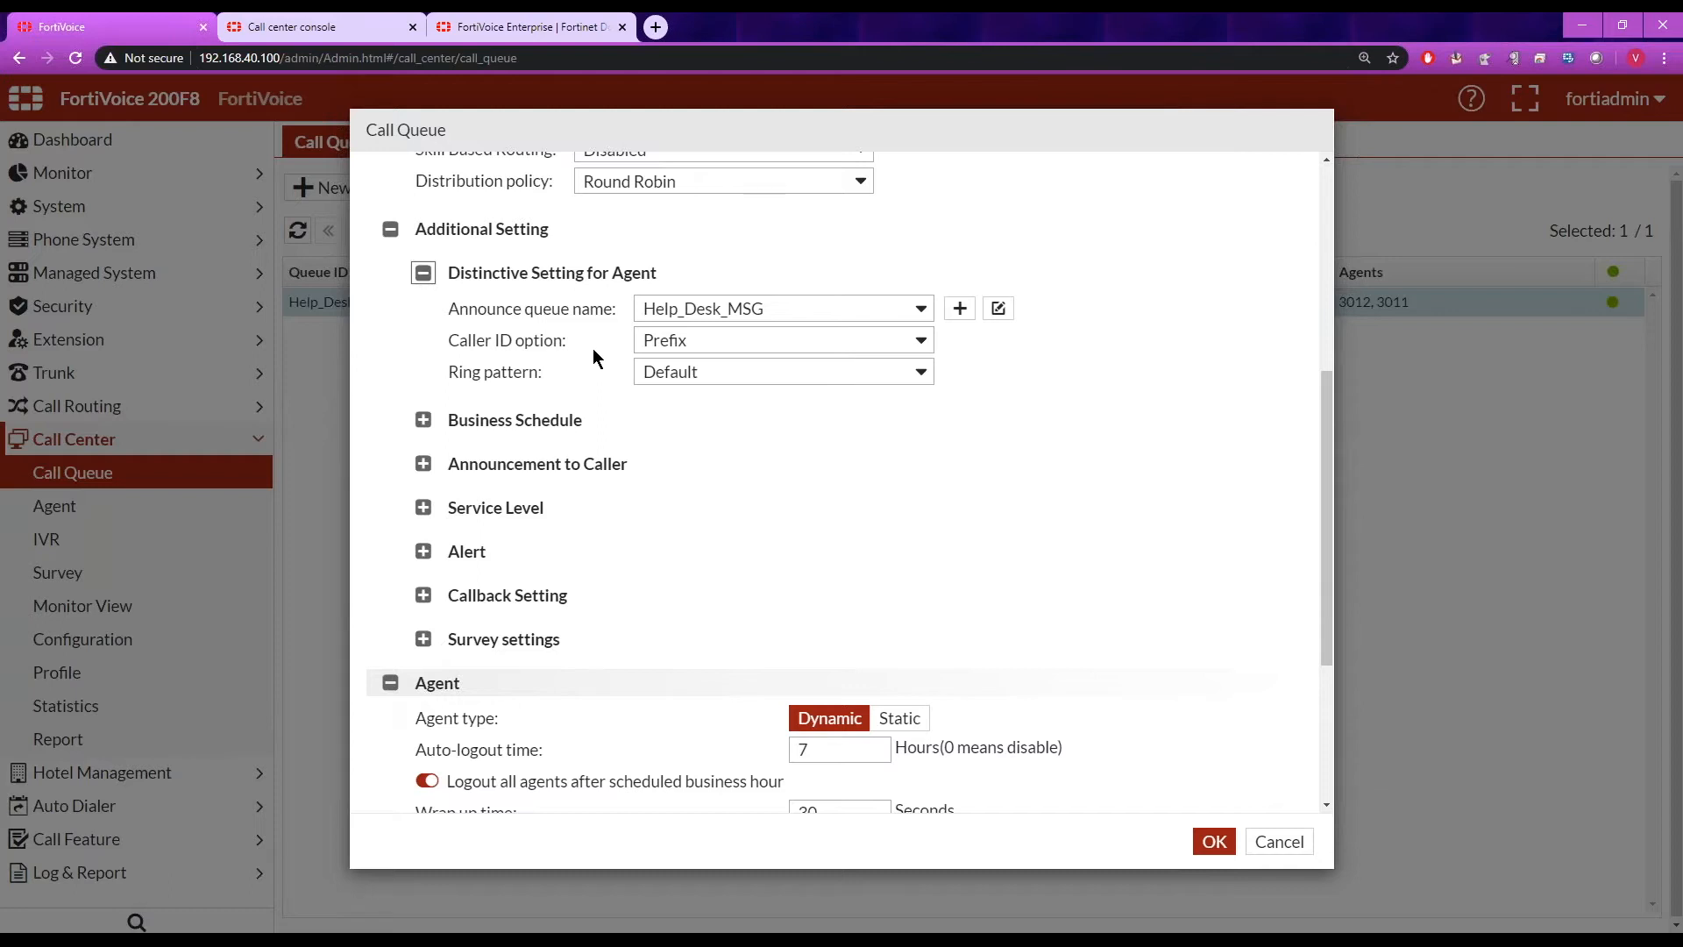
pyautogui.click(919, 342)
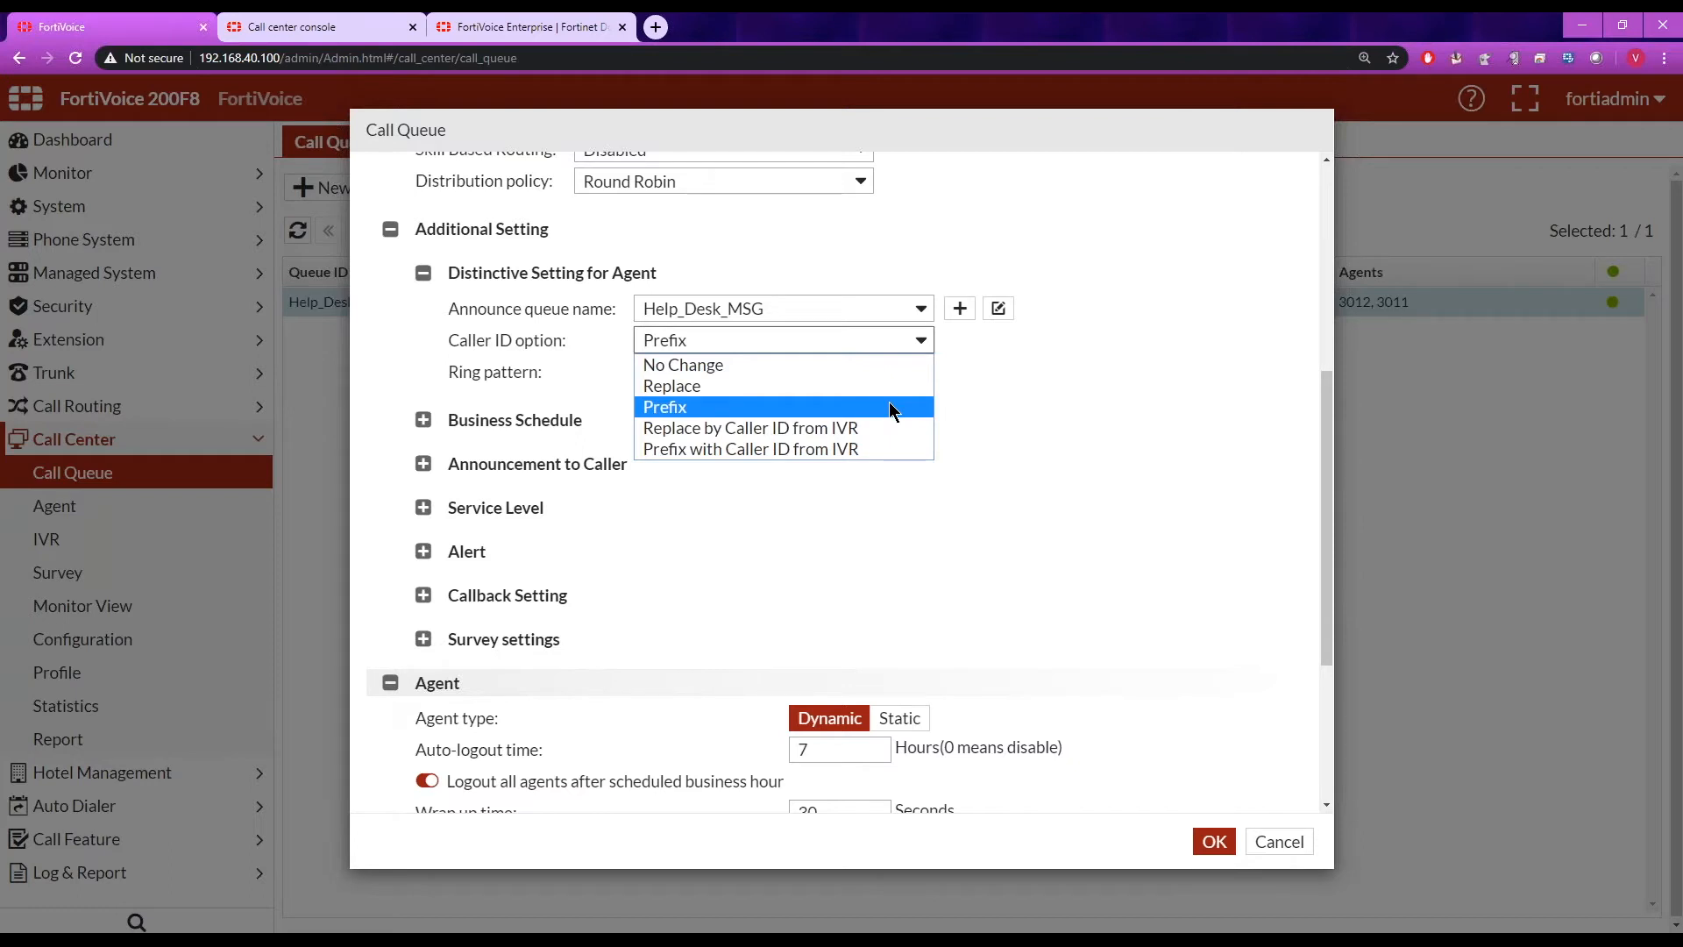
pyautogui.click(1048, 375)
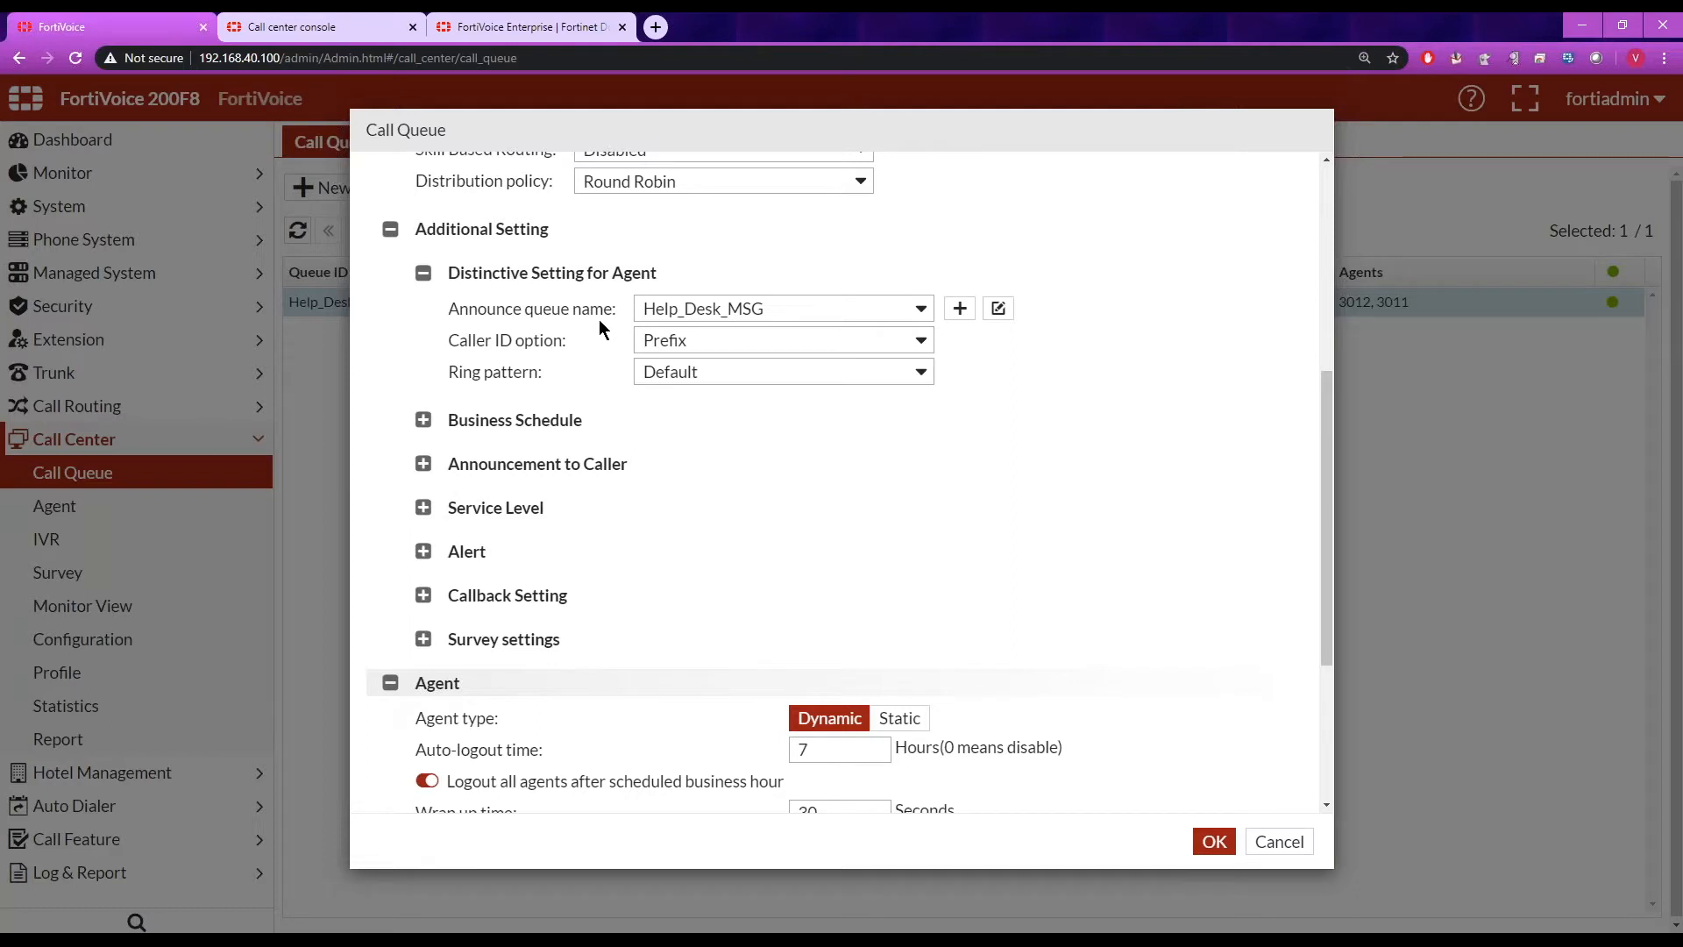
pyautogui.click(916, 377)
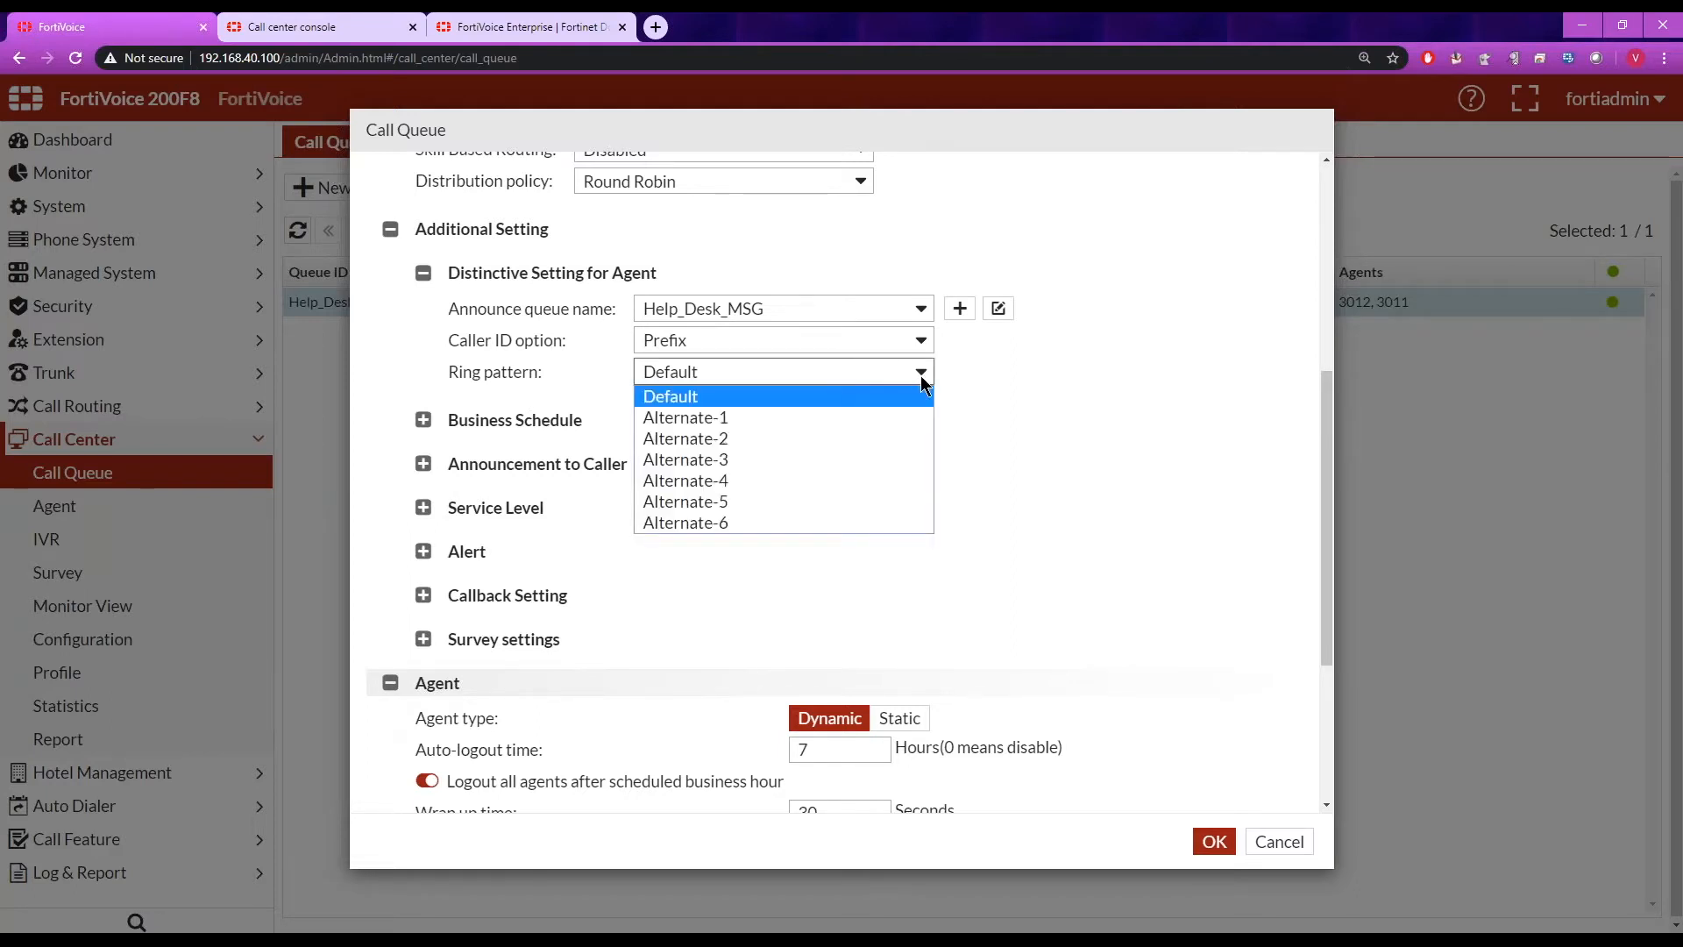
pyautogui.click(988, 375)
pyautogui.click(426, 423)
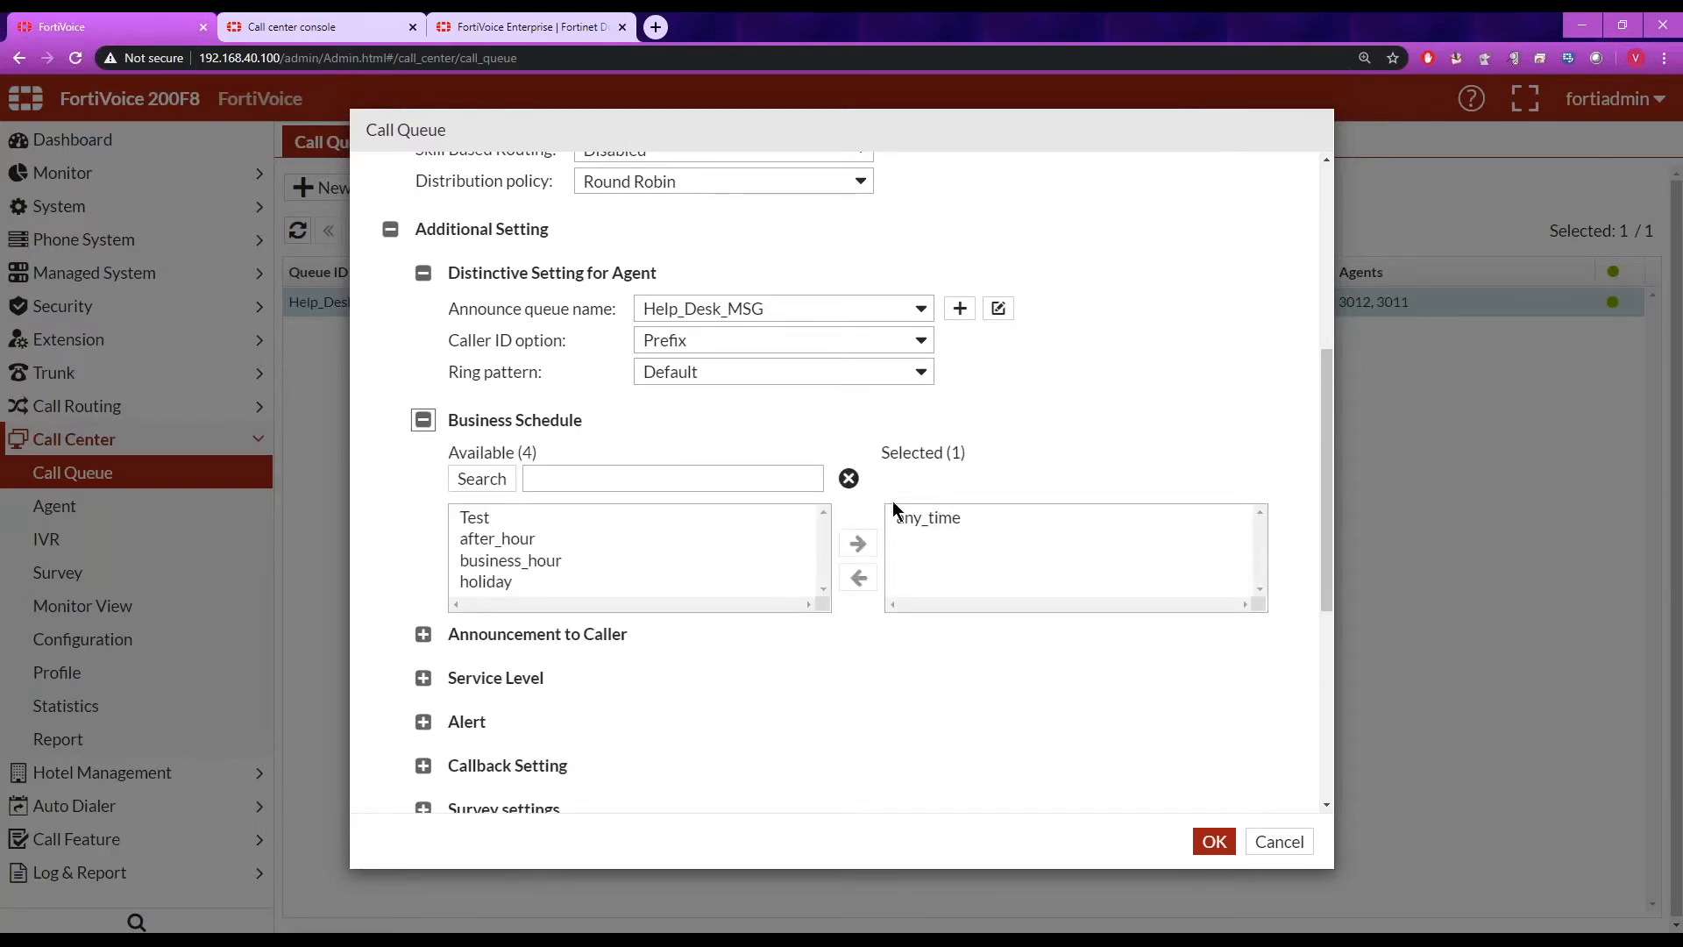
# - Examine the queue's Announcement to Caller settings, covering the Custom Announcement holdtime choices and the Queue Entry Announcement
pyautogui.click(425, 637)
pyautogui.moveTo(1326, 459); pyautogui.dragTo(1336, 619)
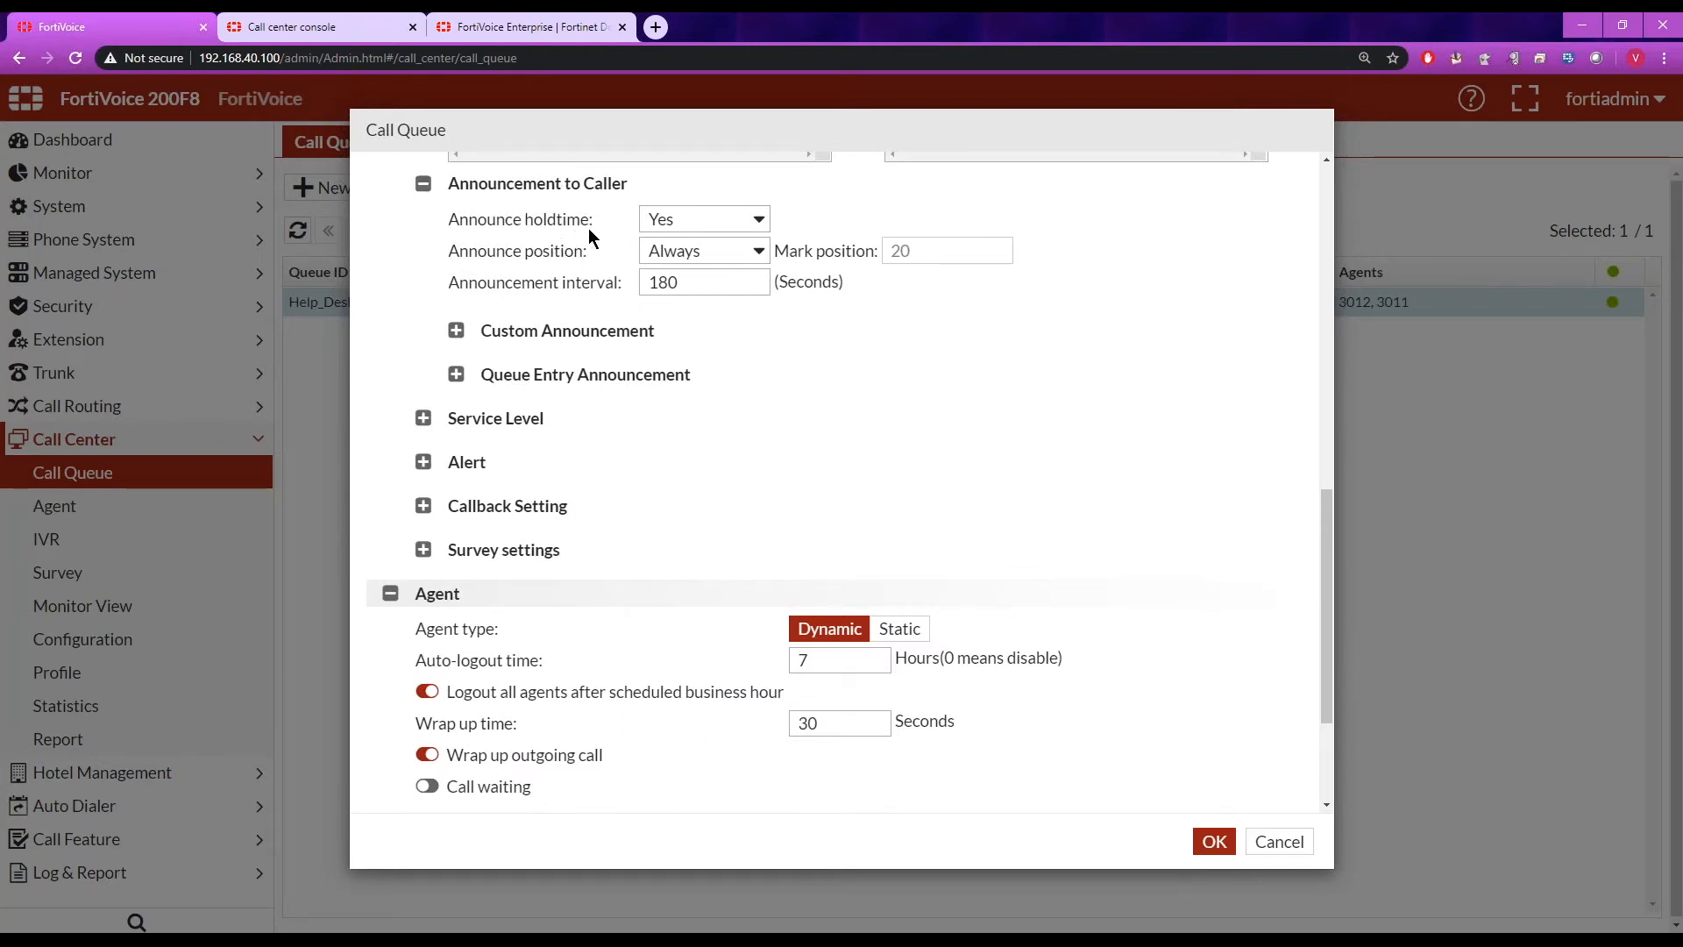
pyautogui.click(456, 330)
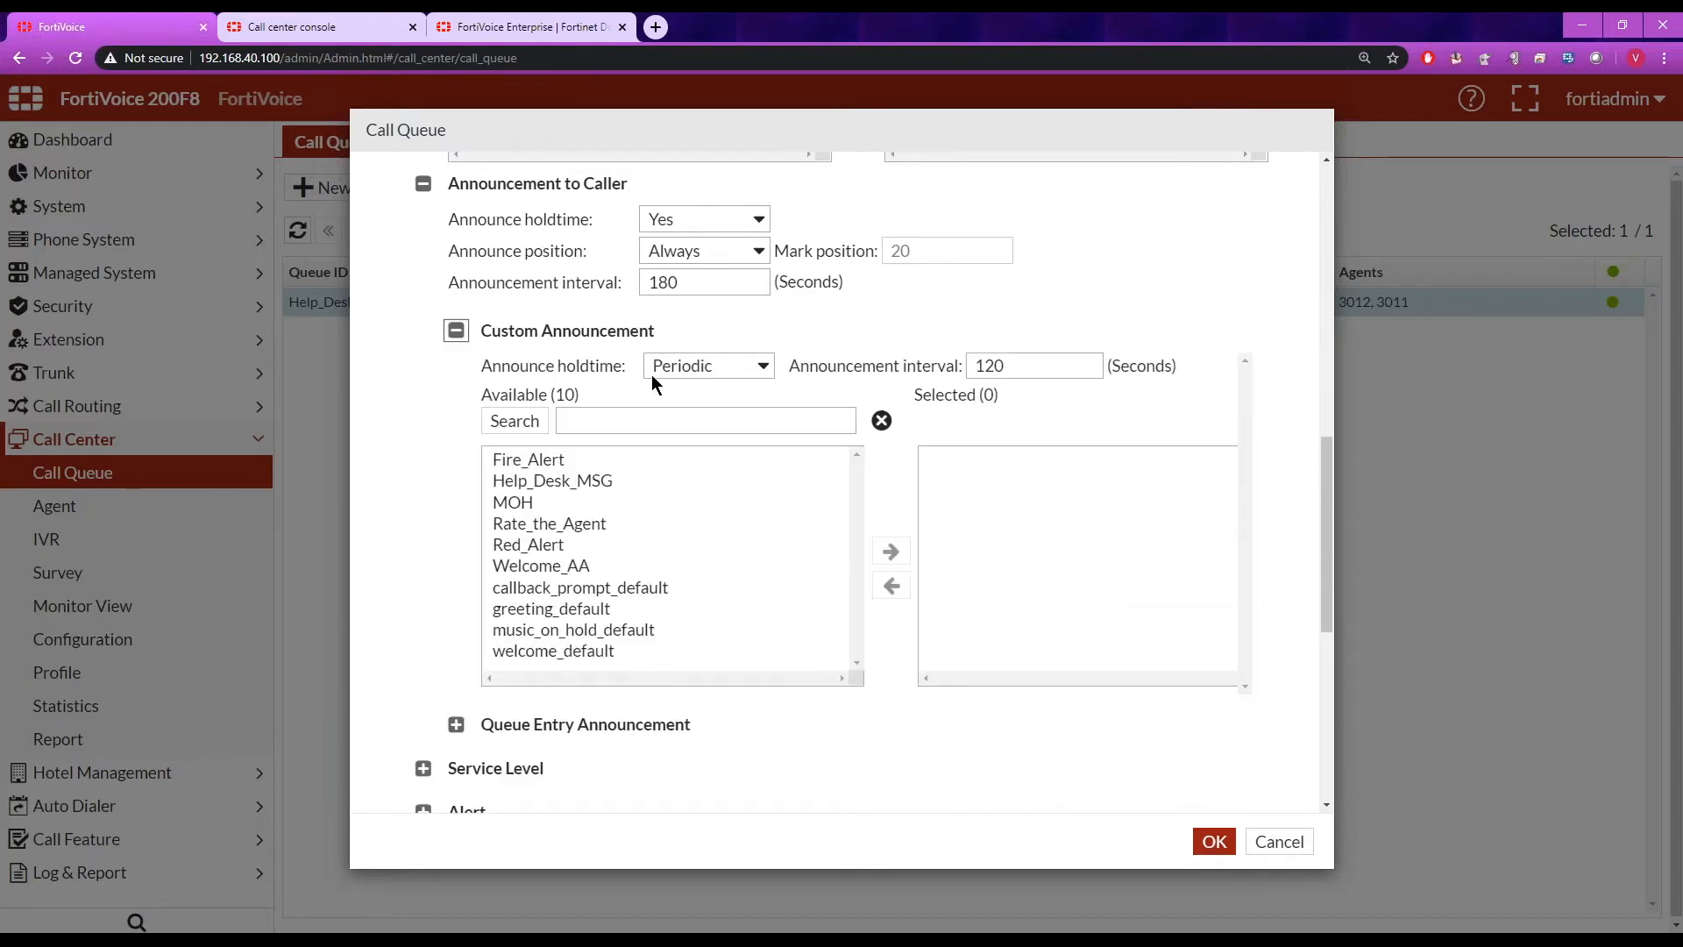
pyautogui.click(762, 372)
pyautogui.click(808, 392)
pyautogui.moveTo(1324, 453); pyautogui.dragTo(1332, 503)
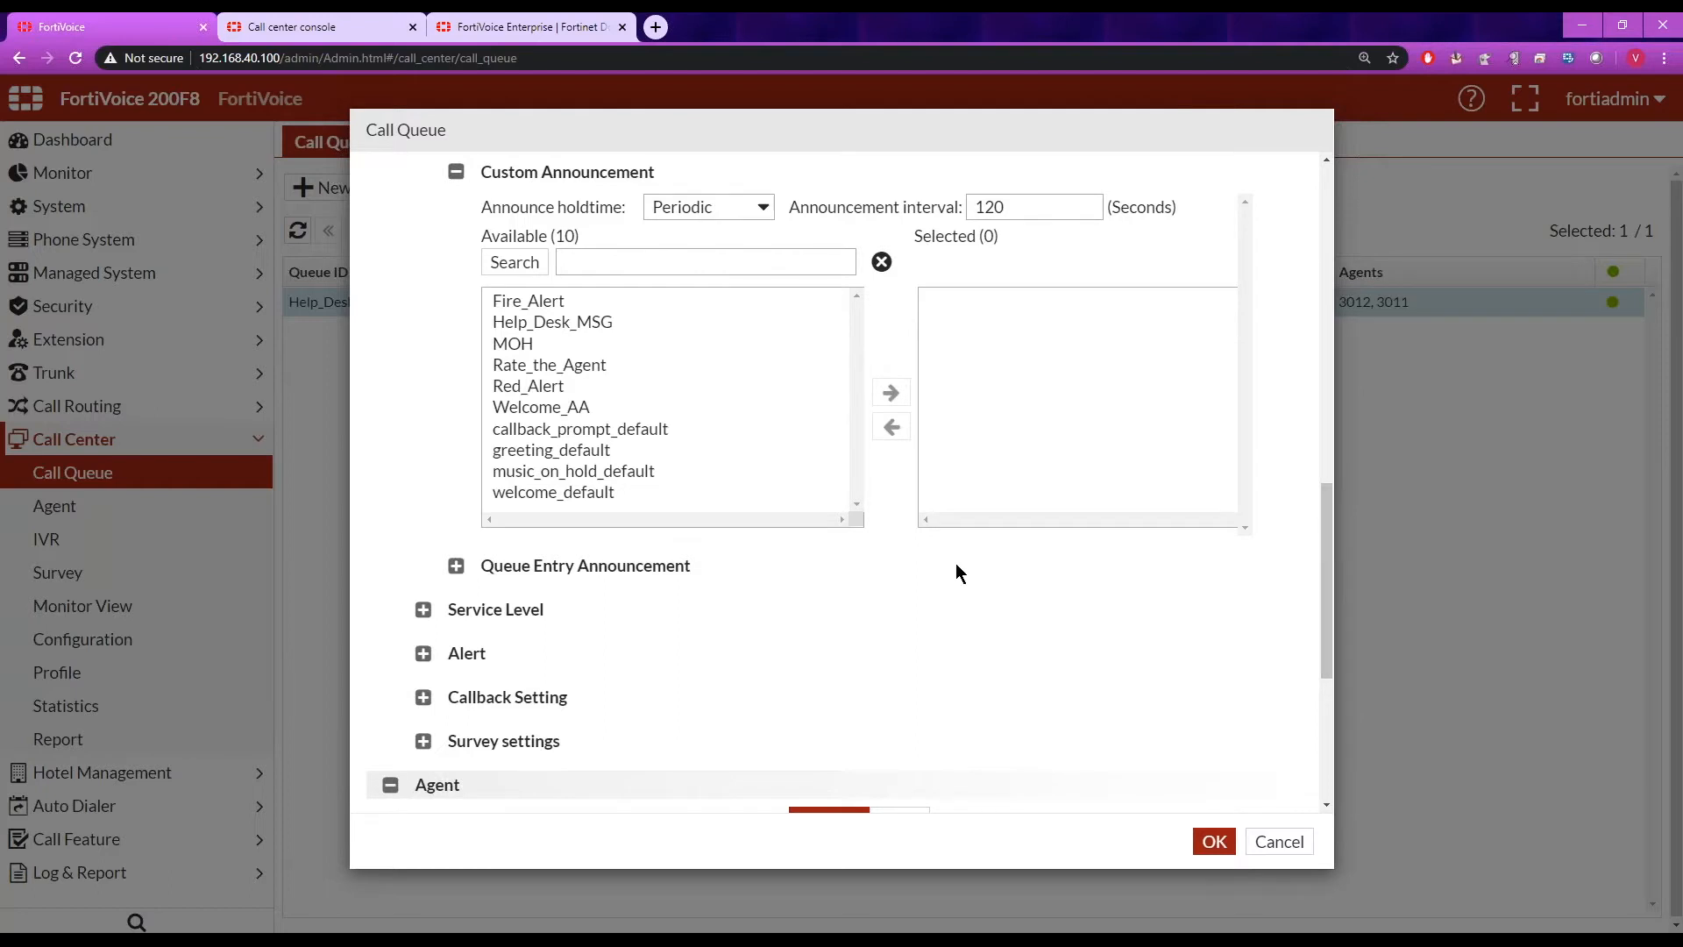
pyautogui.click(455, 566)
pyautogui.moveTo(1328, 513); pyautogui.dragTo(1329, 603)
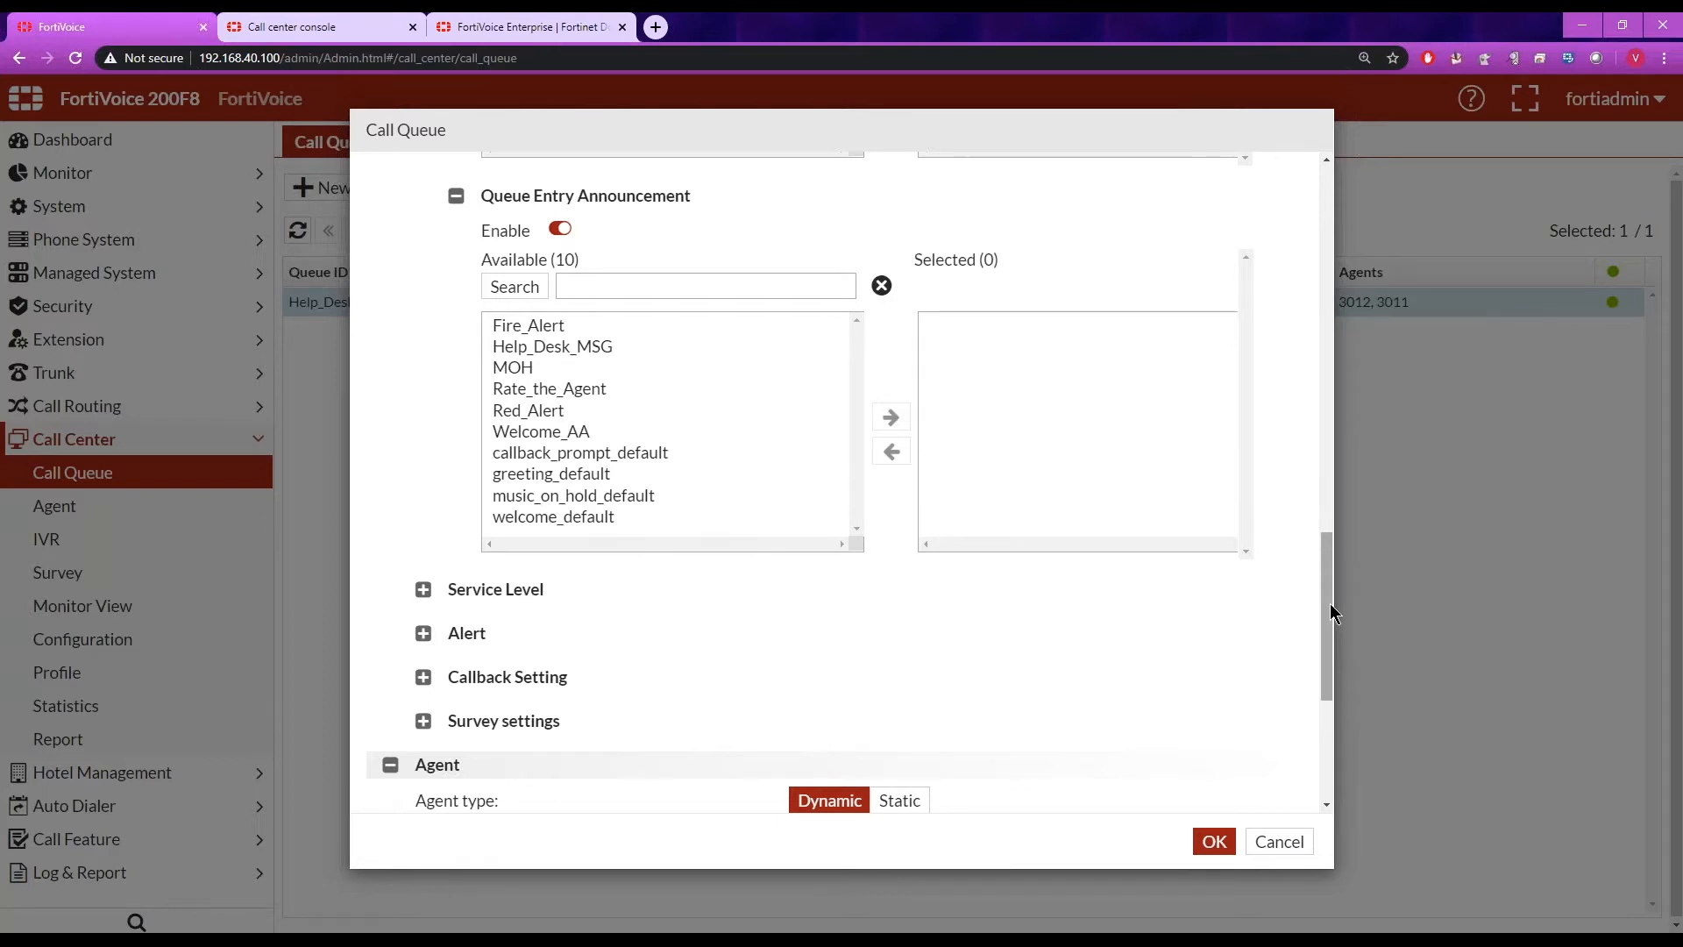
# - Set the Service Level interval of the Help_Desk queue to 5 minutes
pyautogui.click(423, 590)
pyautogui.scroll(-5, 1327, 655)
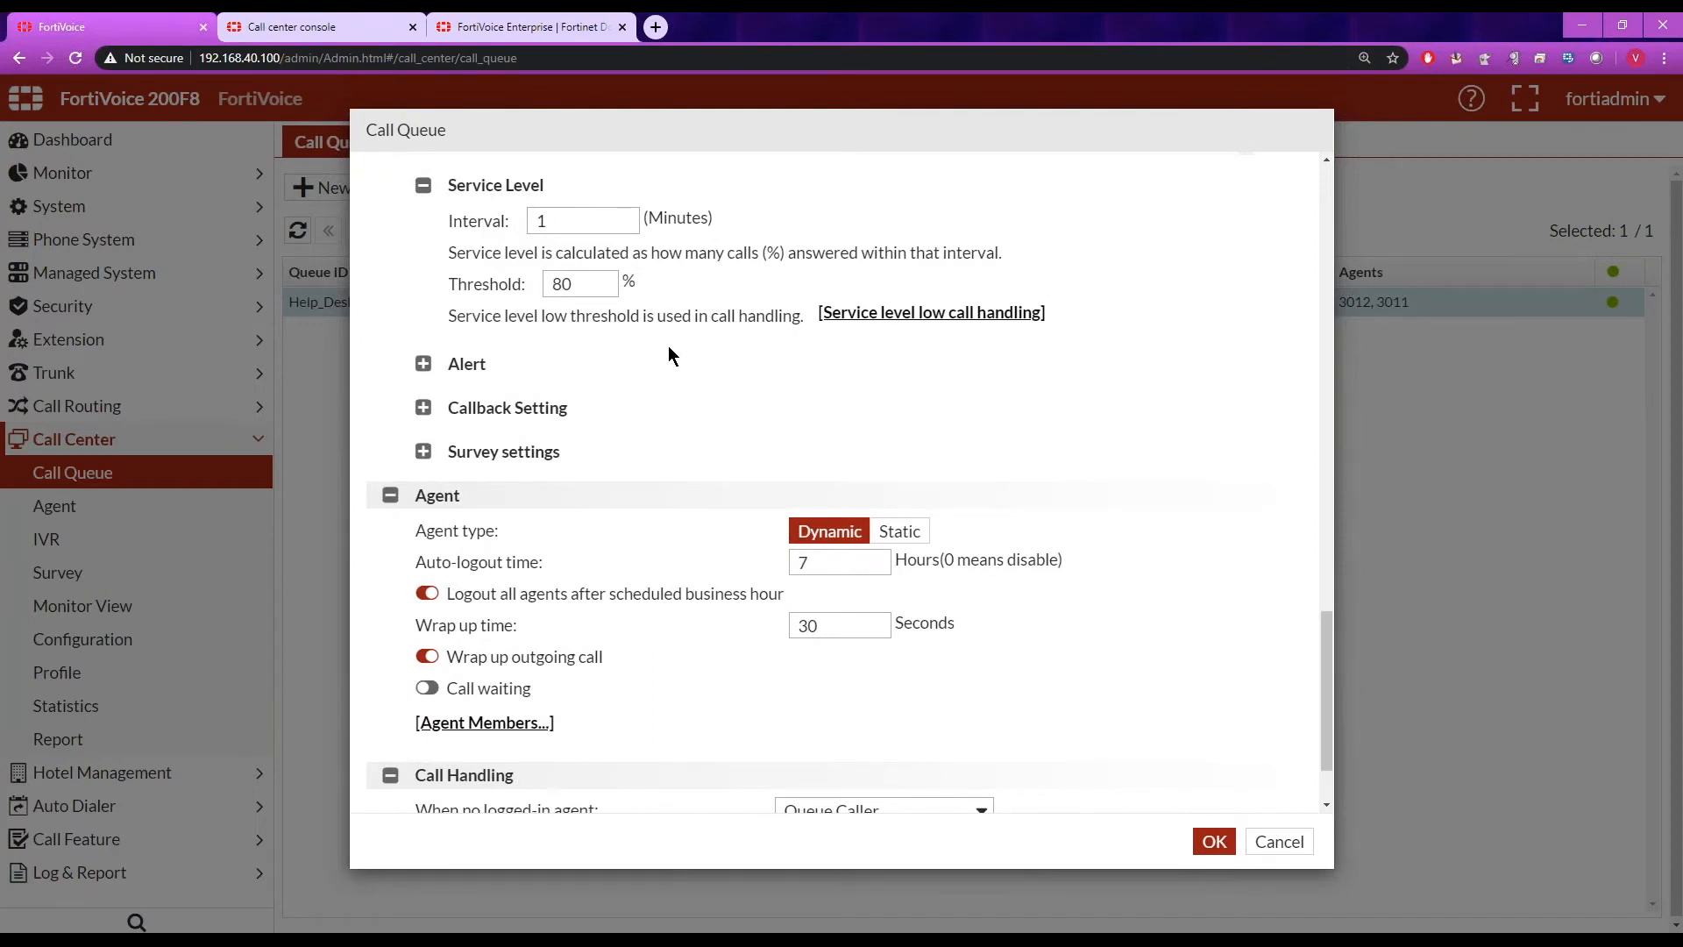
pyautogui.moveTo(575, 284); pyautogui.dragTo(528, 277)
pyautogui.moveTo(561, 221); pyautogui.dragTo(489, 223)
pyautogui.write('5')
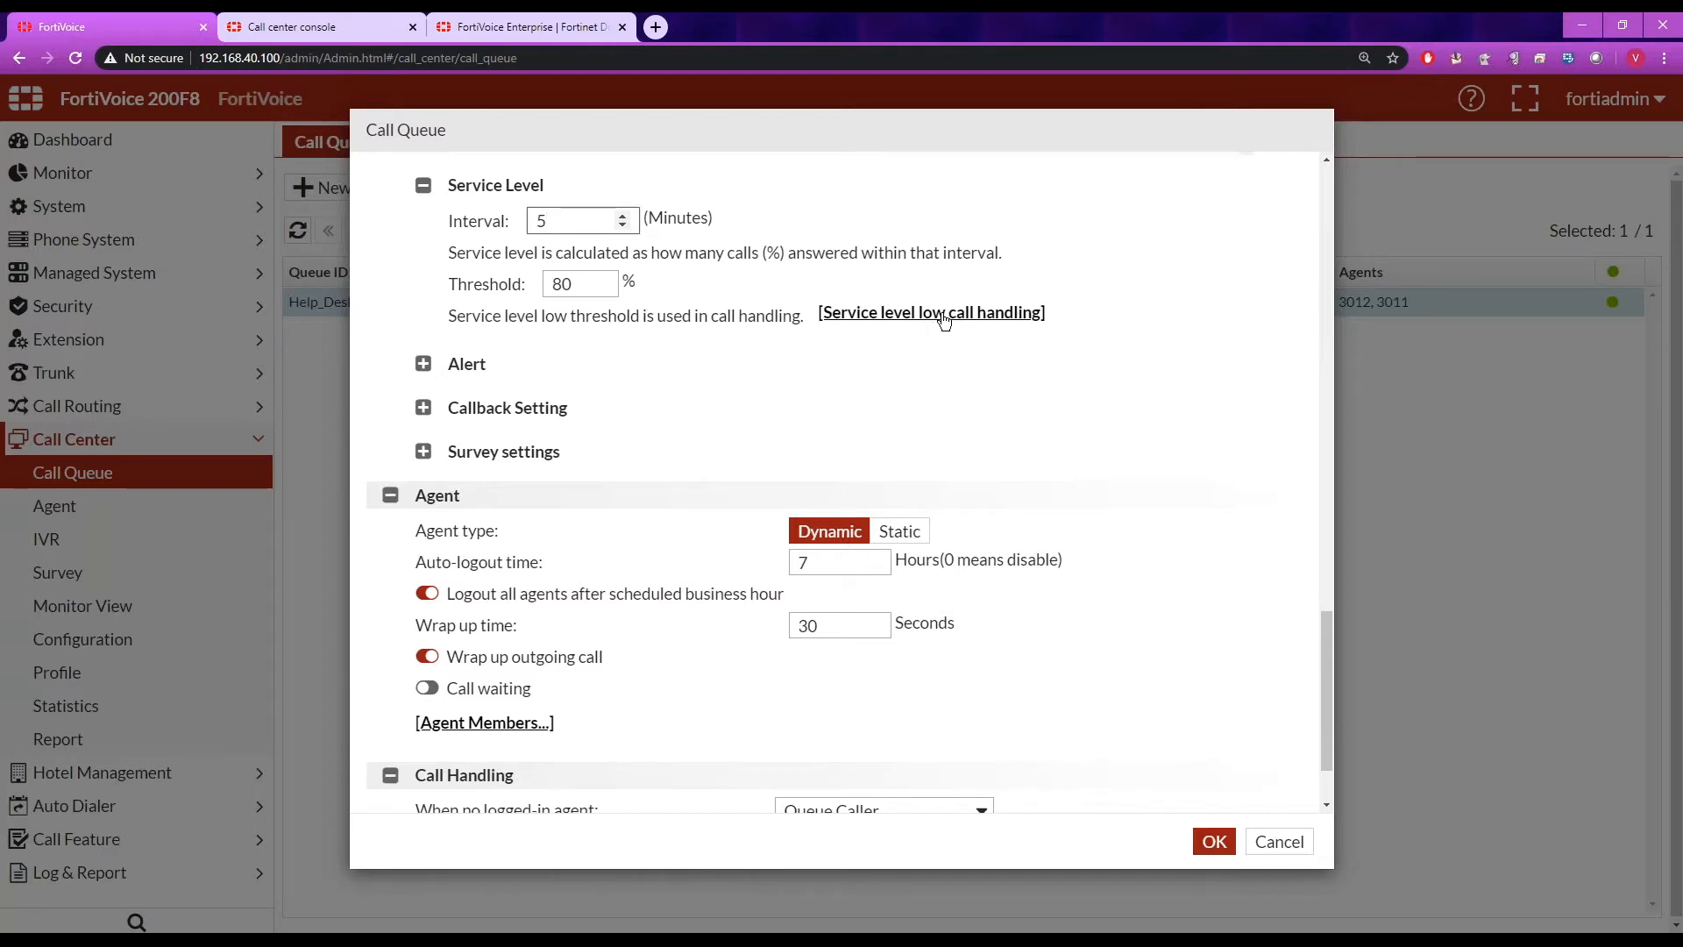
# - Examine the queue's Alert options, covering the alert events and the notification settings such as alert email, GUI popup and alert interval
pyautogui.click(423, 365)
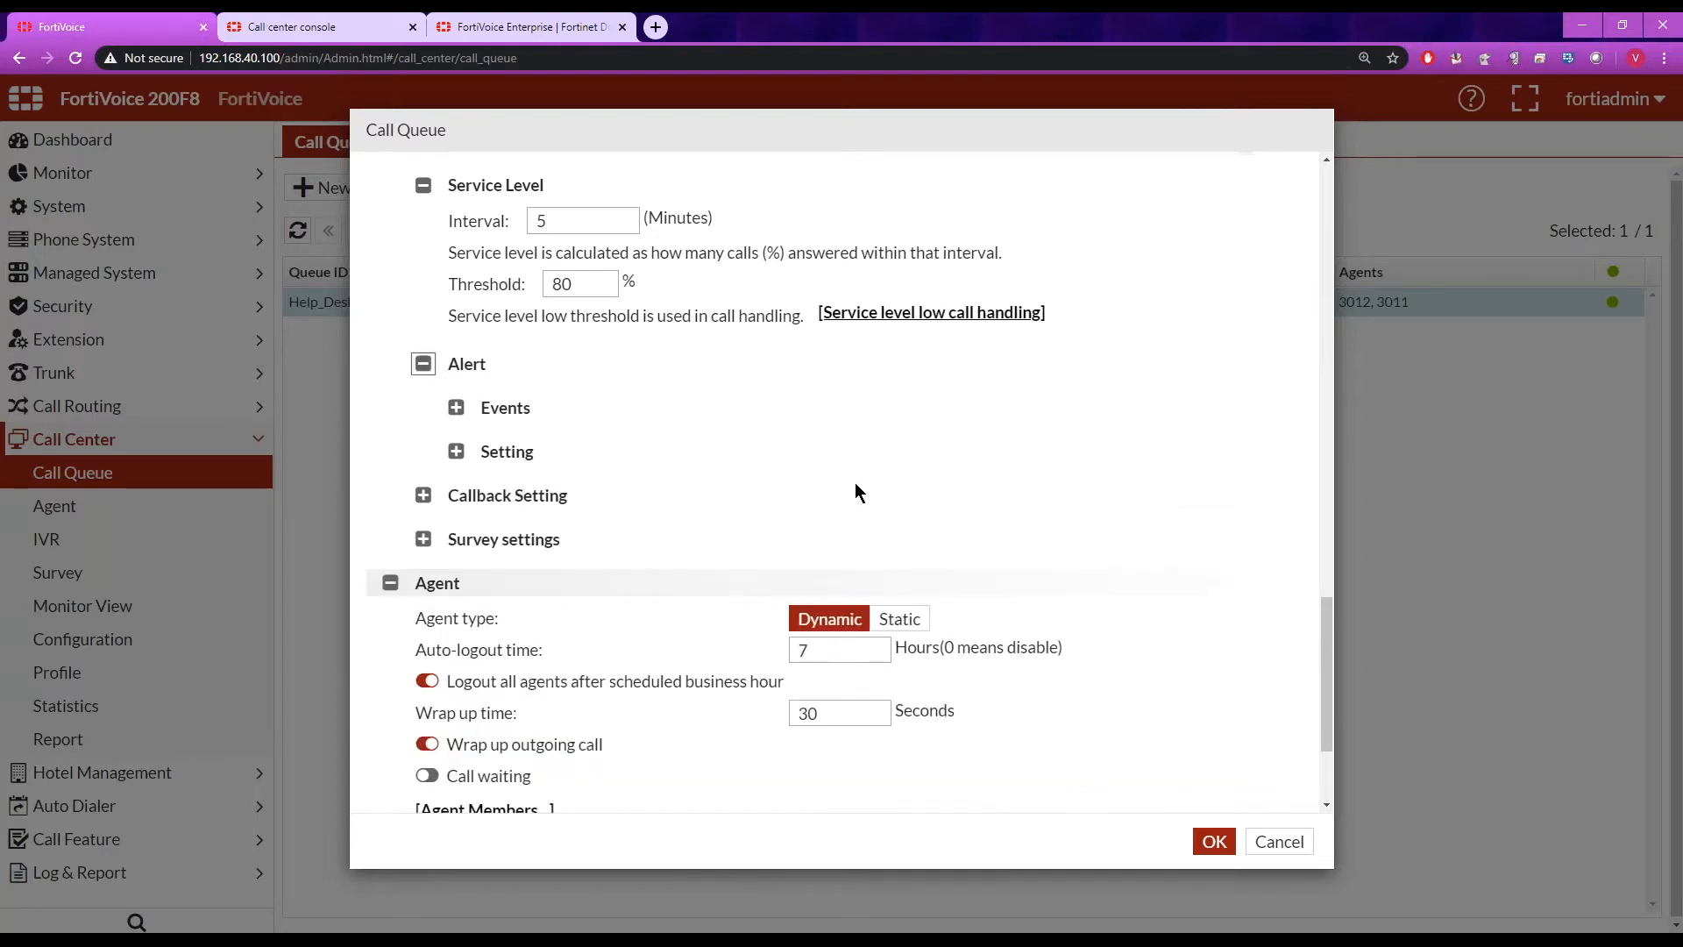
pyautogui.click(456, 409)
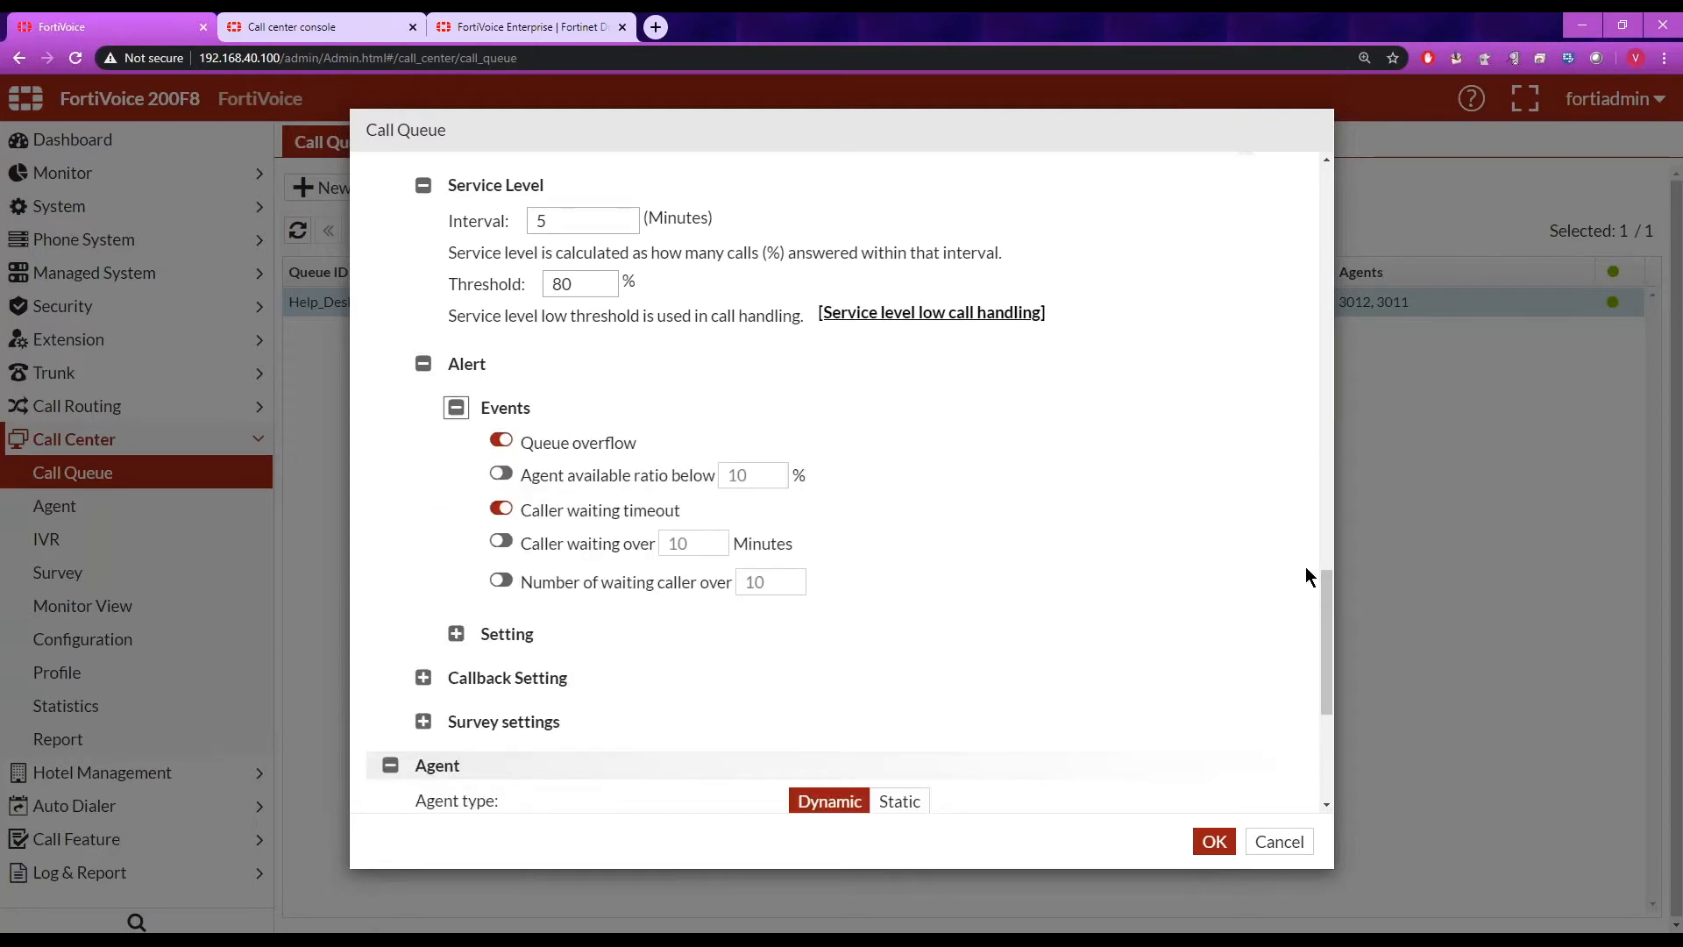
pyautogui.moveTo(1329, 586); pyautogui.dragTo(1335, 625)
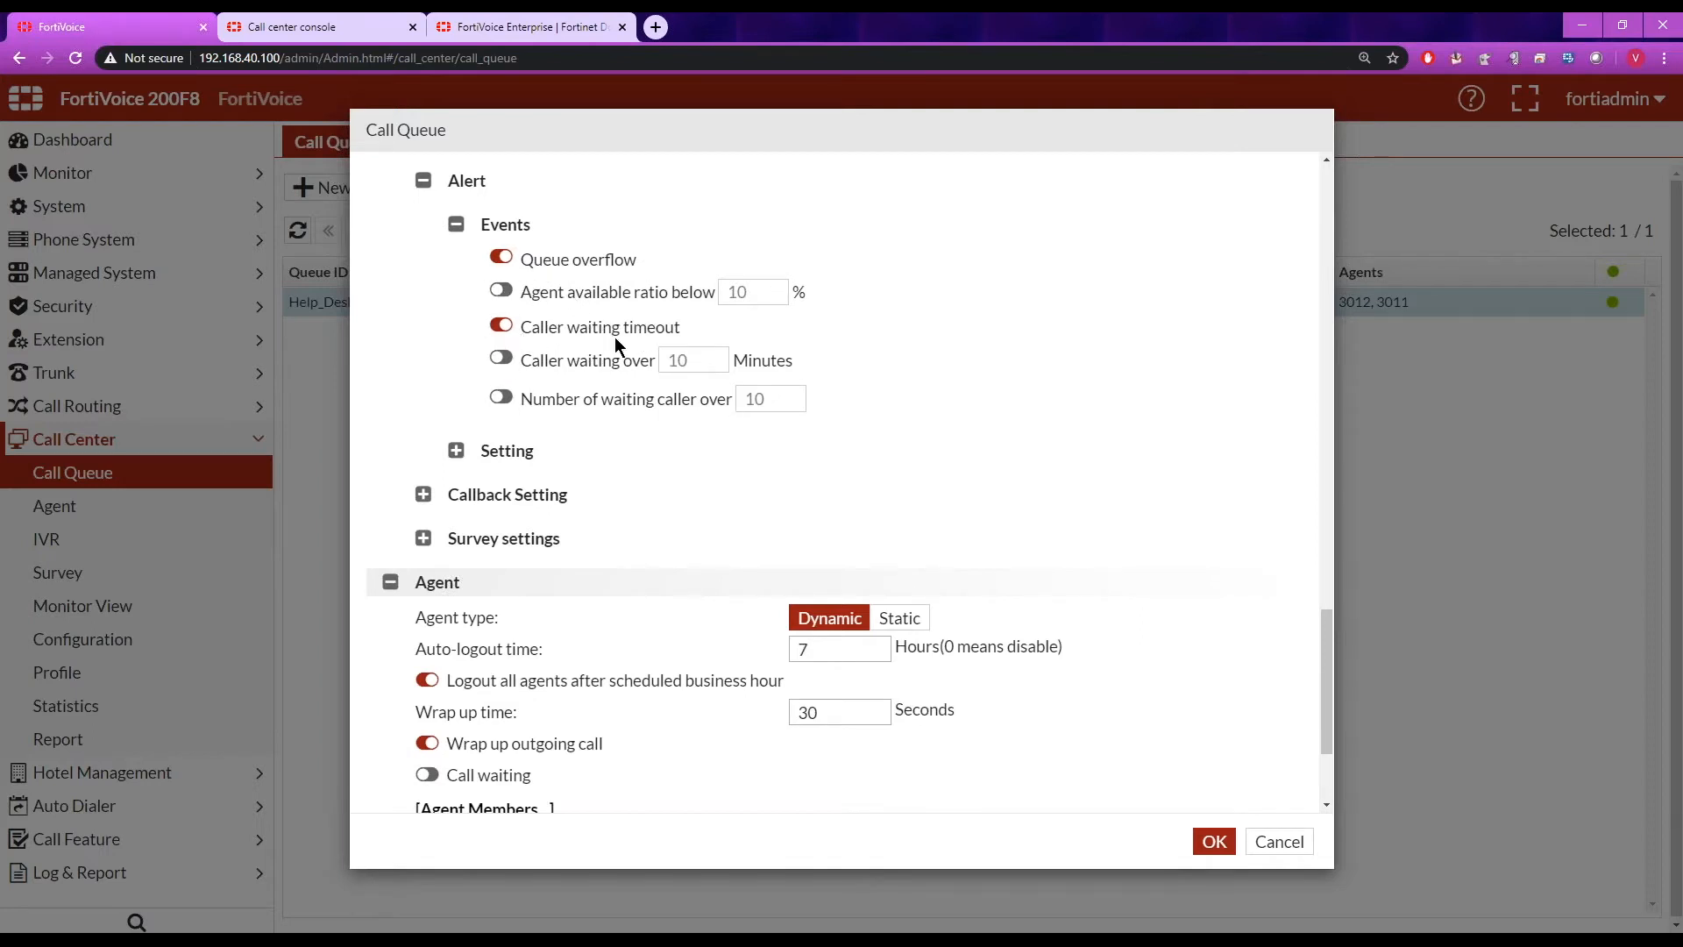
pyautogui.click(456, 450)
pyautogui.moveTo(1330, 638); pyautogui.dragTo(1329, 698)
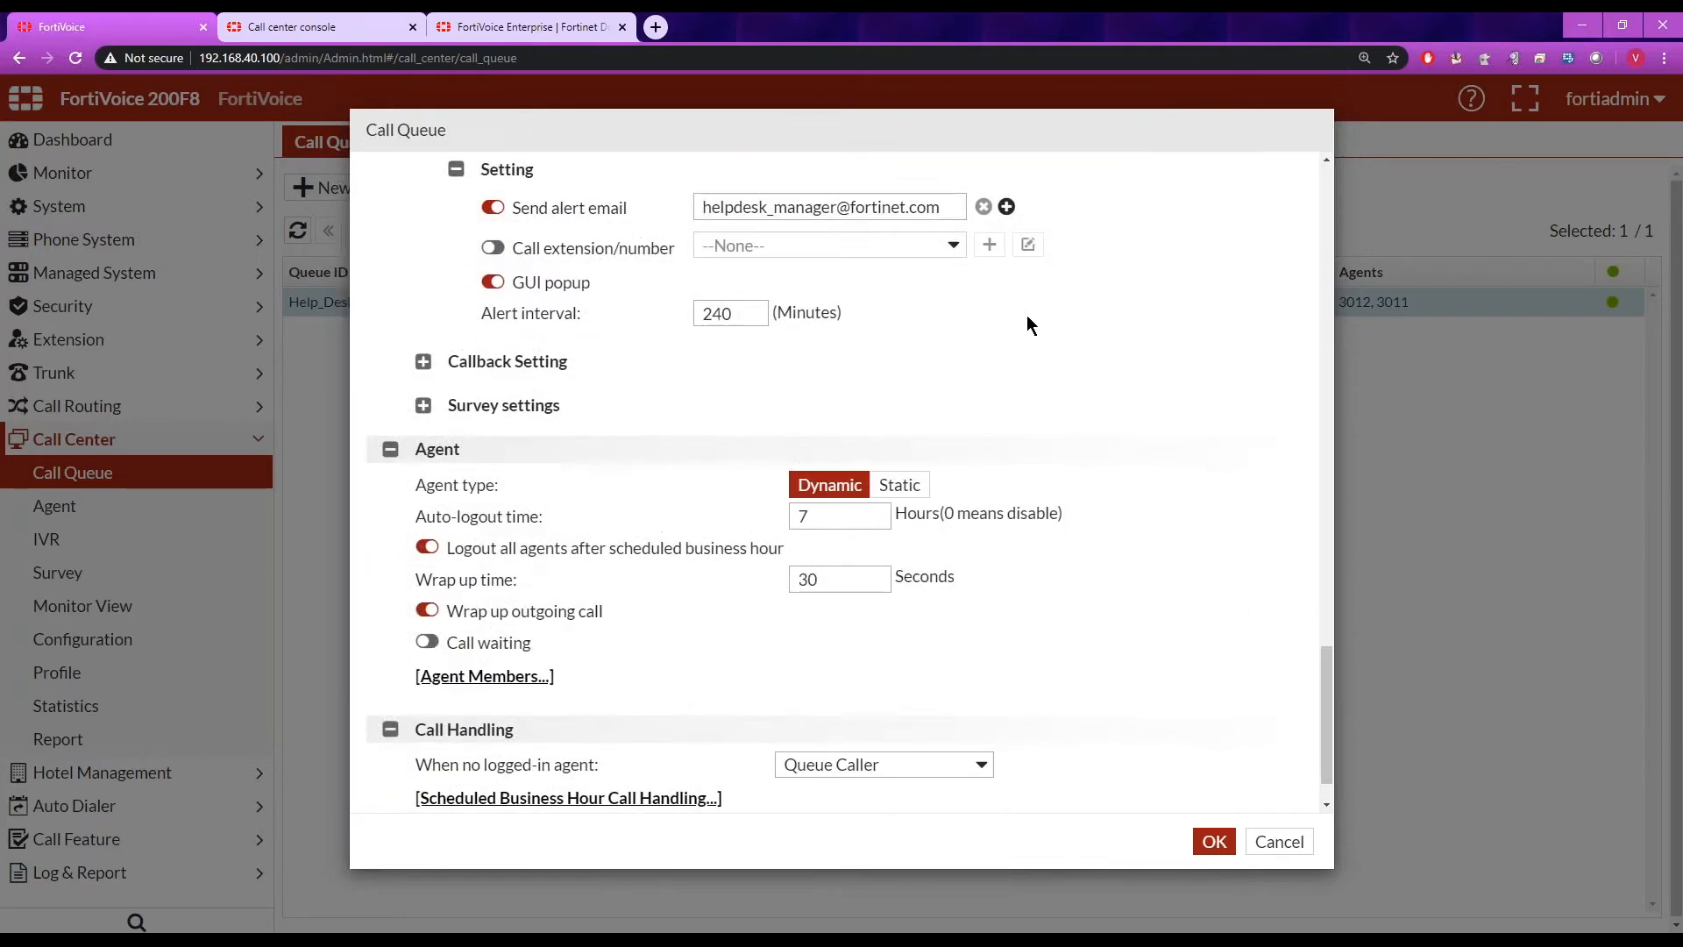
pyautogui.moveTo(941, 207); pyautogui.dragTo(681, 204)
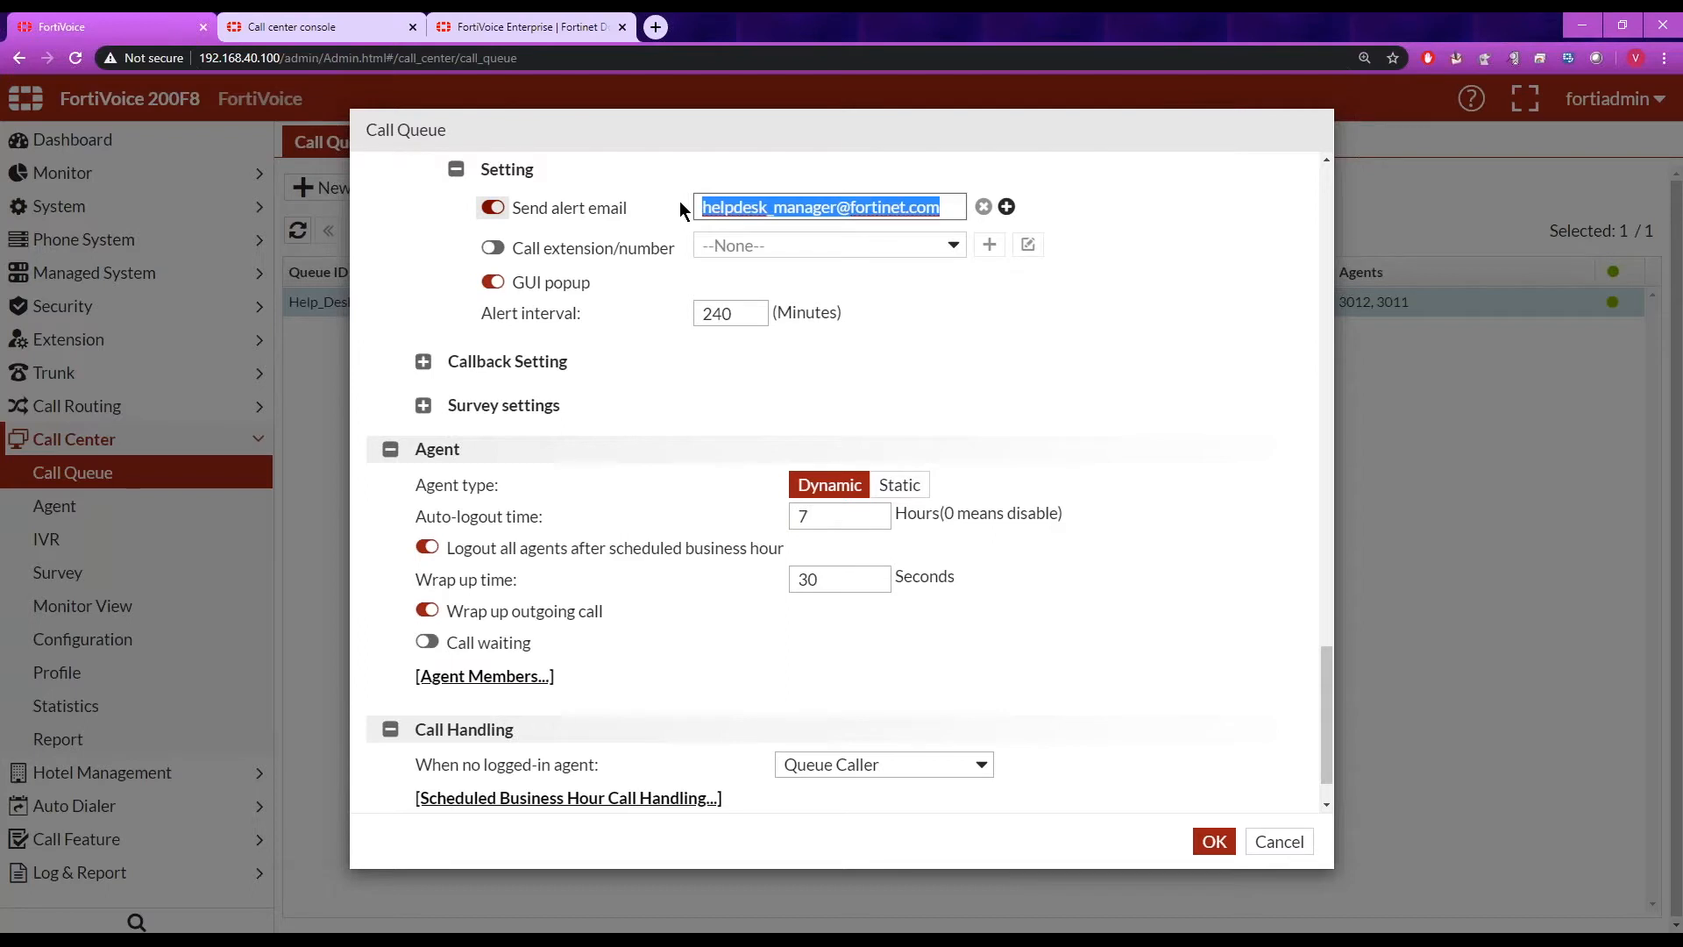
pyautogui.click(1168, 261)
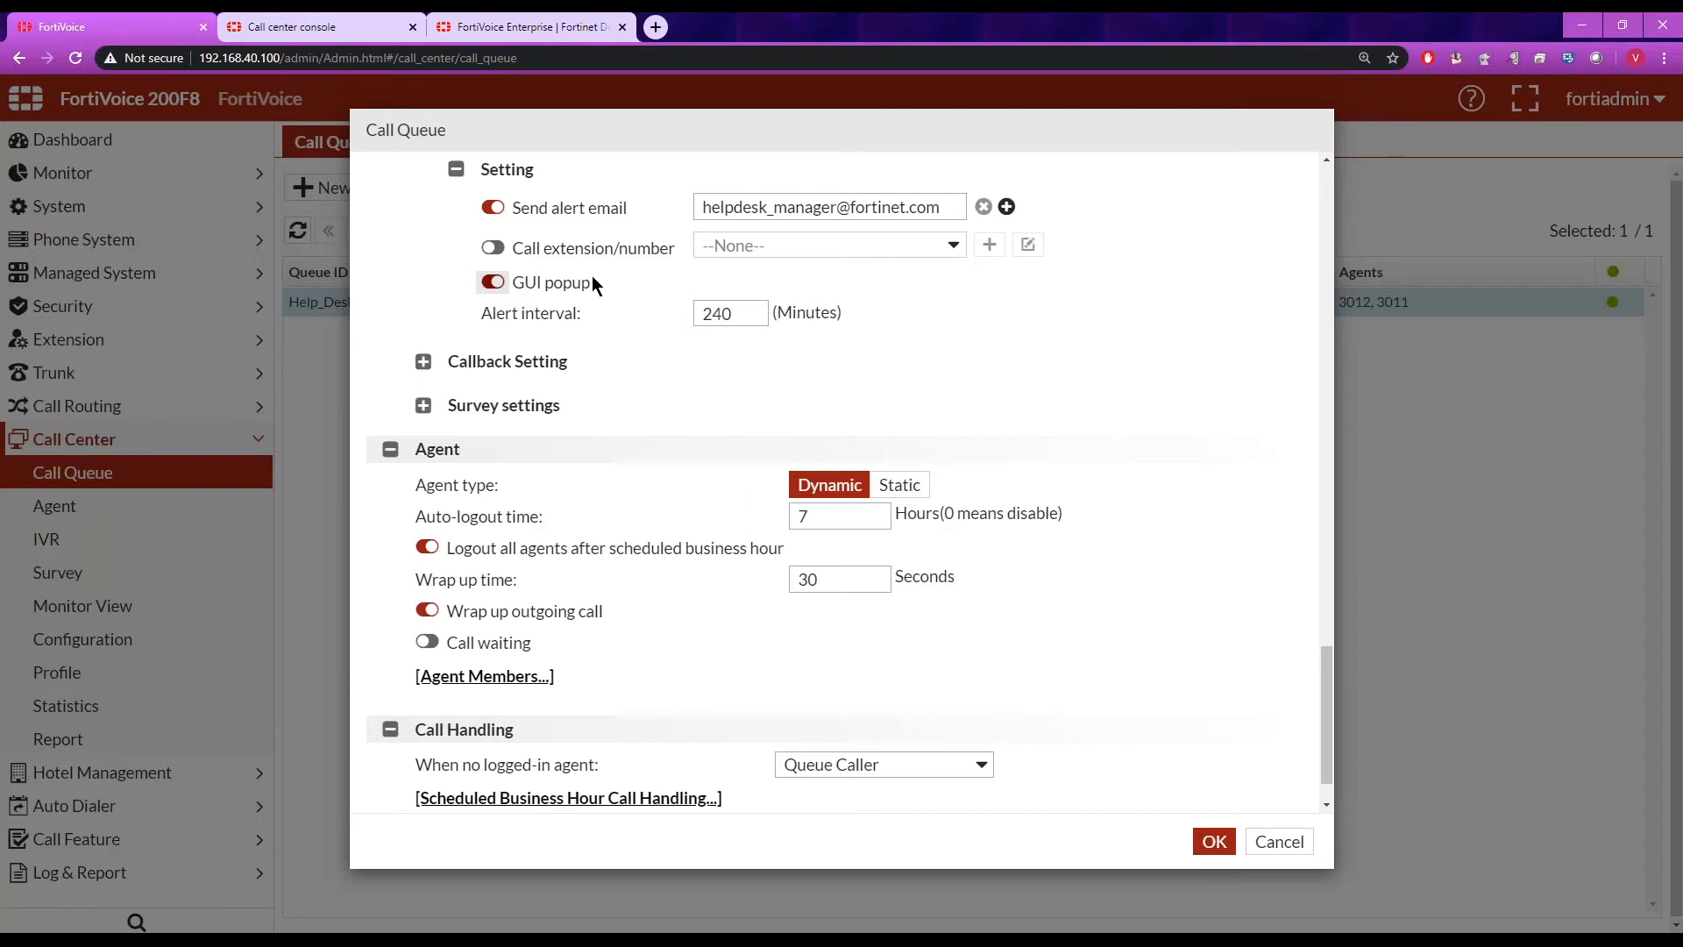
# - Set the queue's callback mode to Agent Call Back Manually(From Call Center Console) and review the other callback modes
pyautogui.click(422, 363)
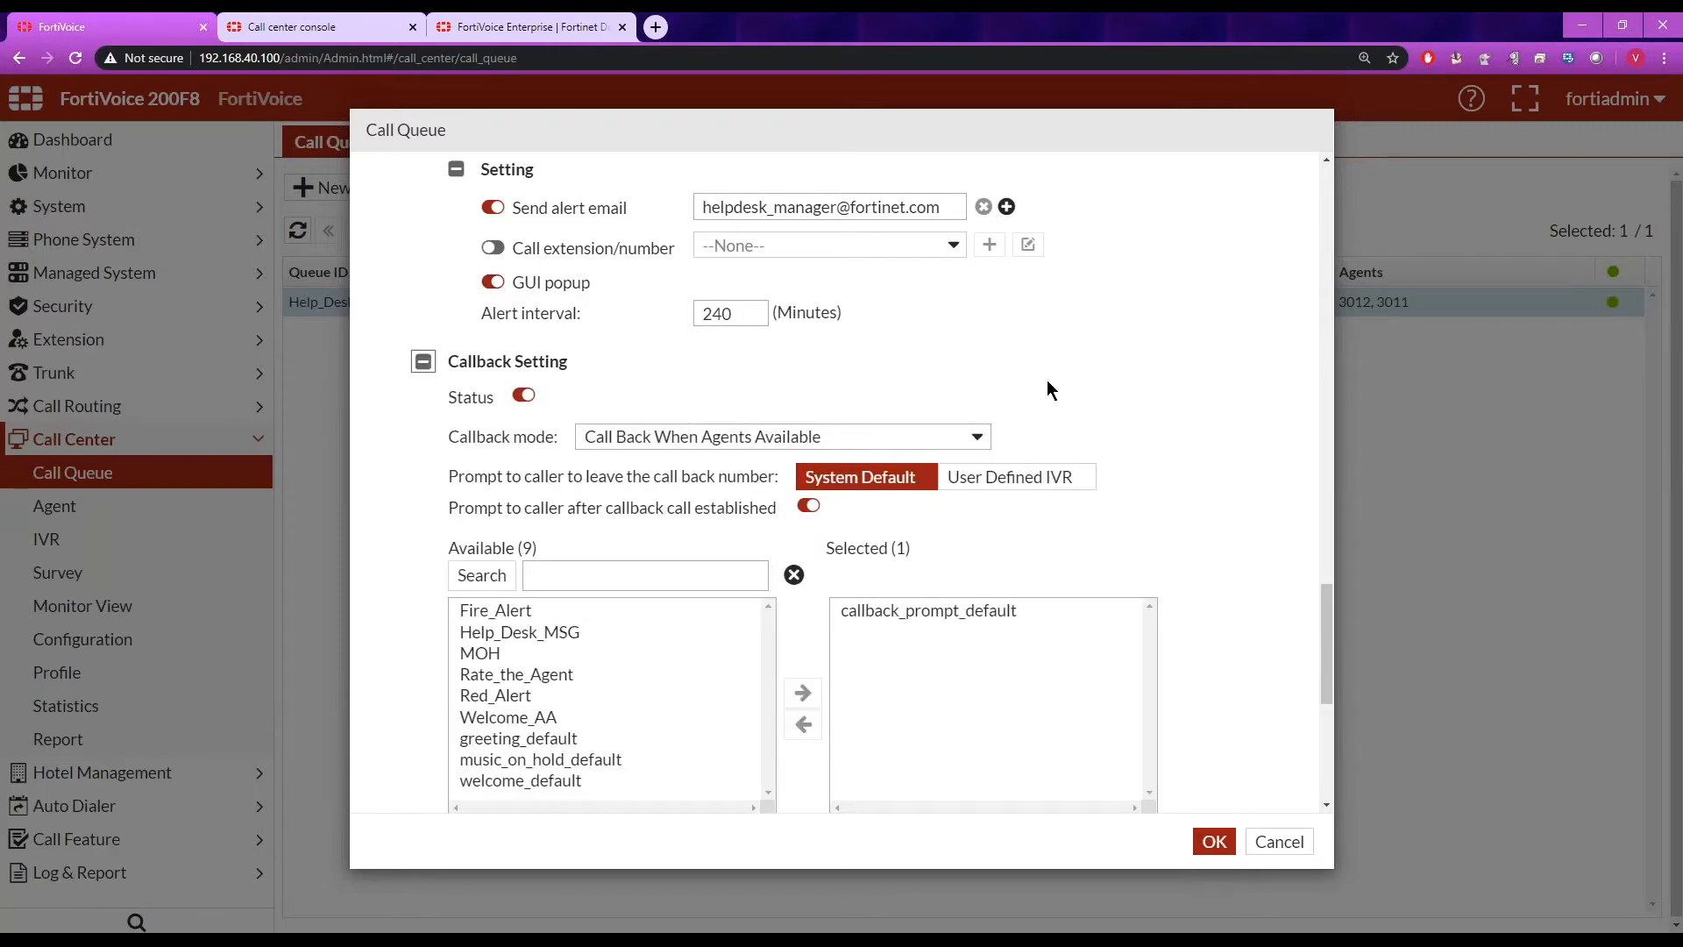
pyautogui.moveTo(1327, 612); pyautogui.dragTo(1327, 642)
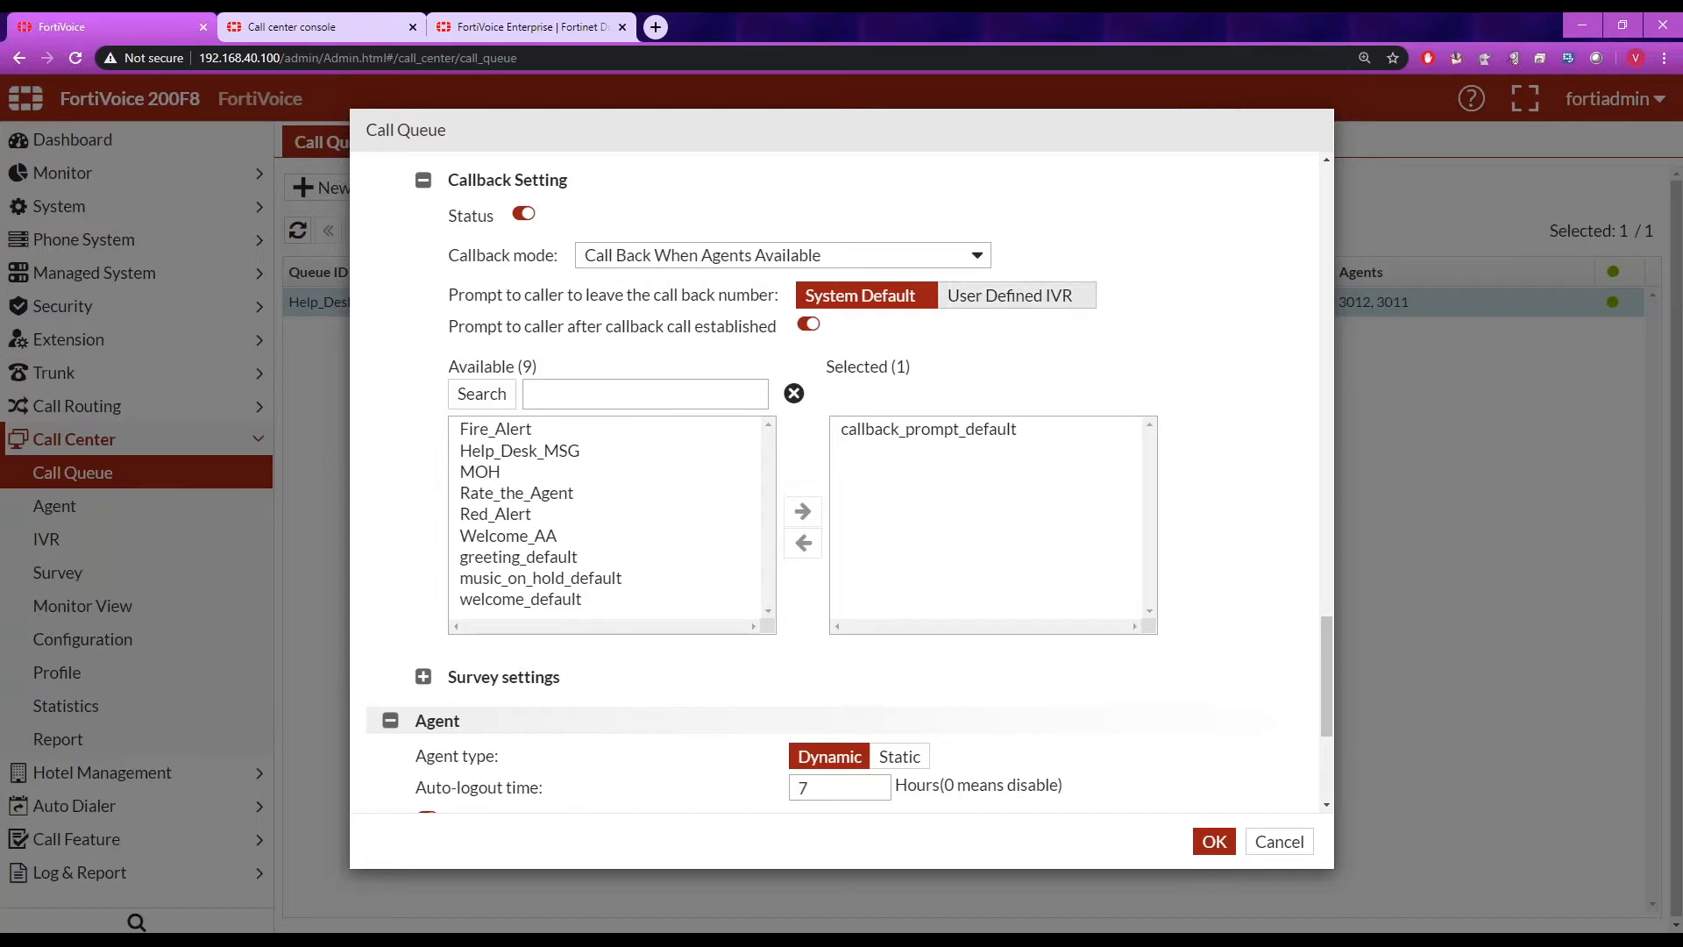
pyautogui.click(976, 256)
pyautogui.click(940, 281)
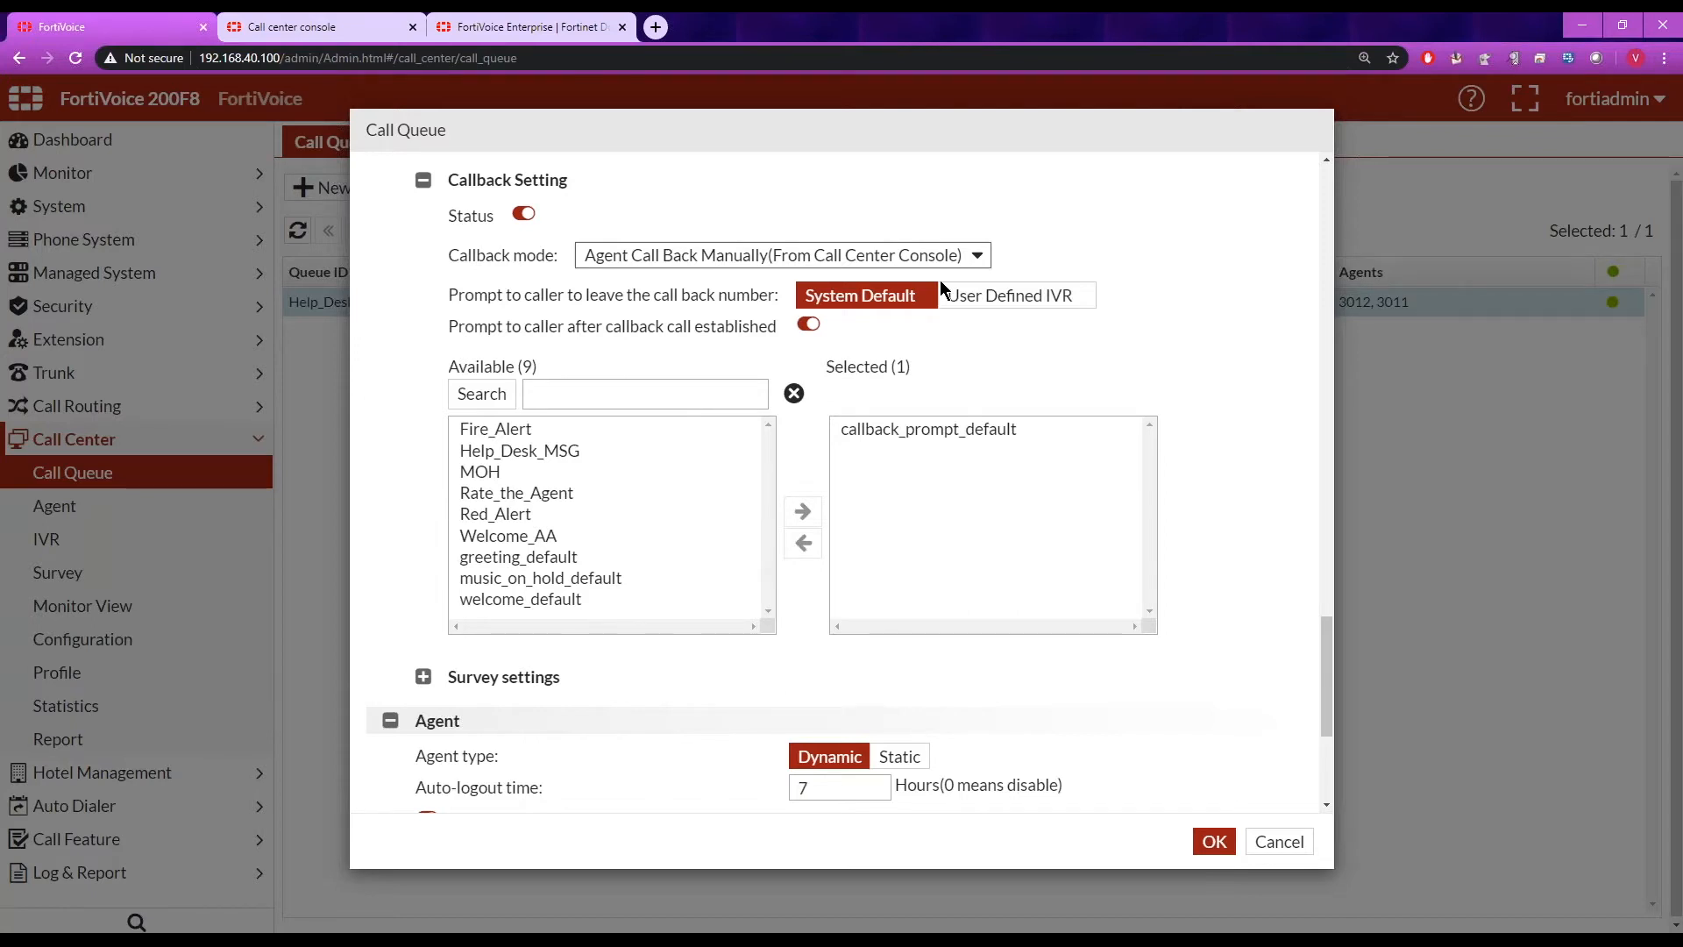
pyautogui.click(979, 263)
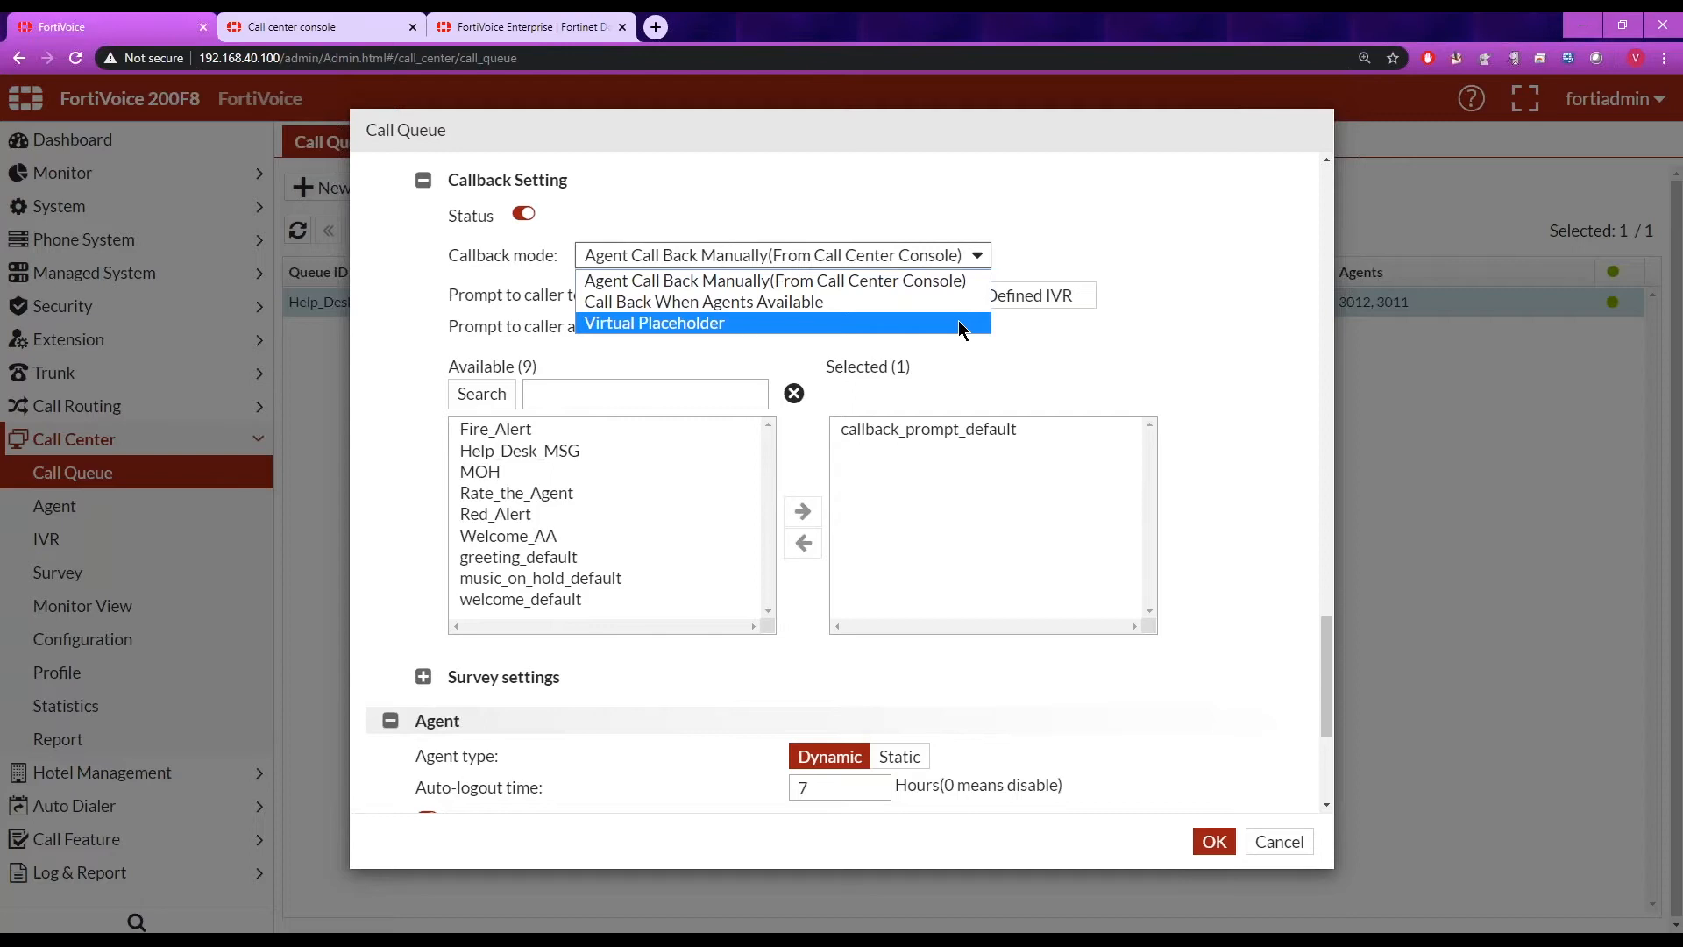
pyautogui.click(1130, 349)
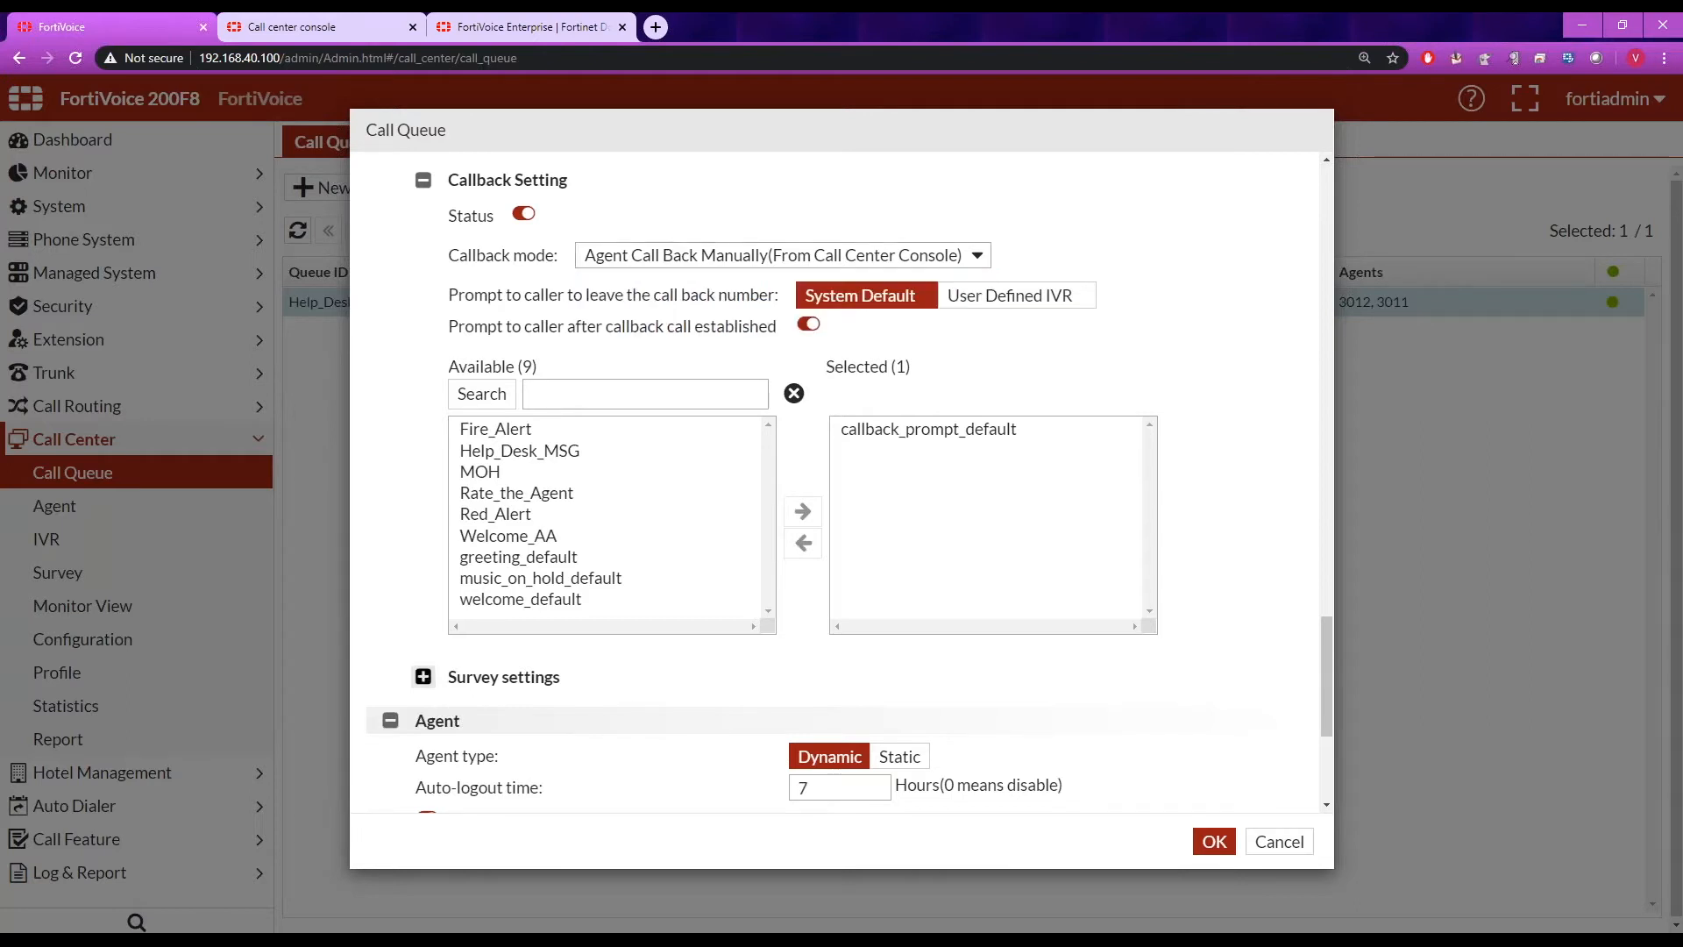
# - Examine the queue's Survey settings and try to open the Caller_Satisfaction survey for editing from there
pyautogui.click(424, 677)
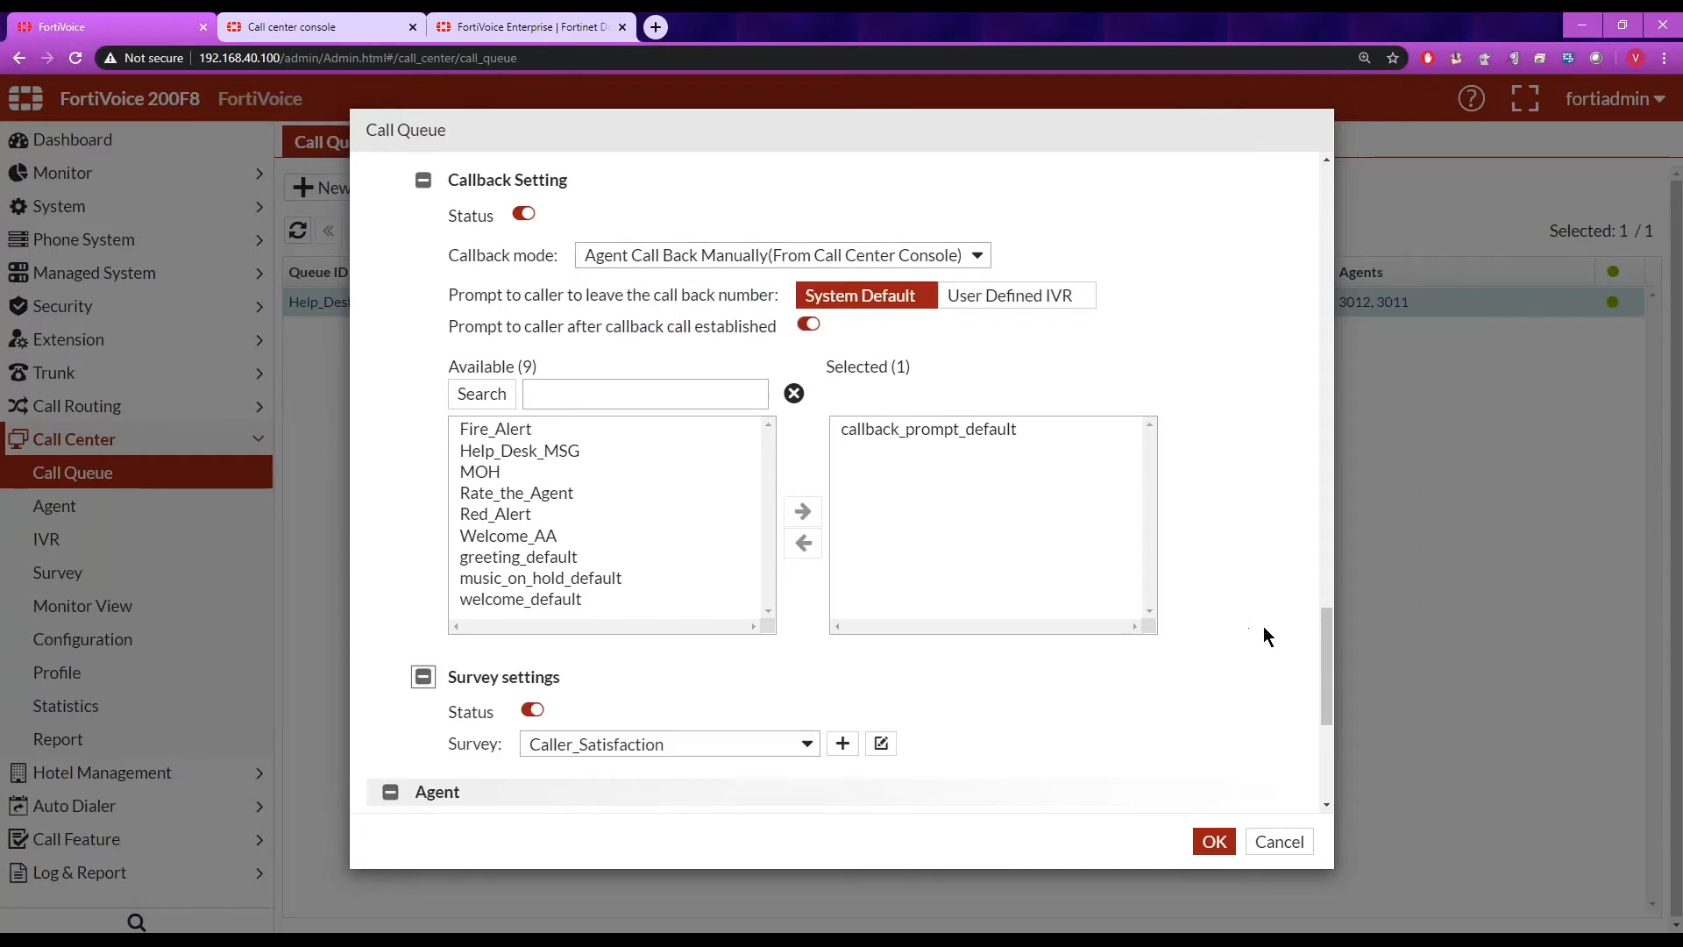
pyautogui.moveTo(1326, 623); pyautogui.dragTo(1328, 694)
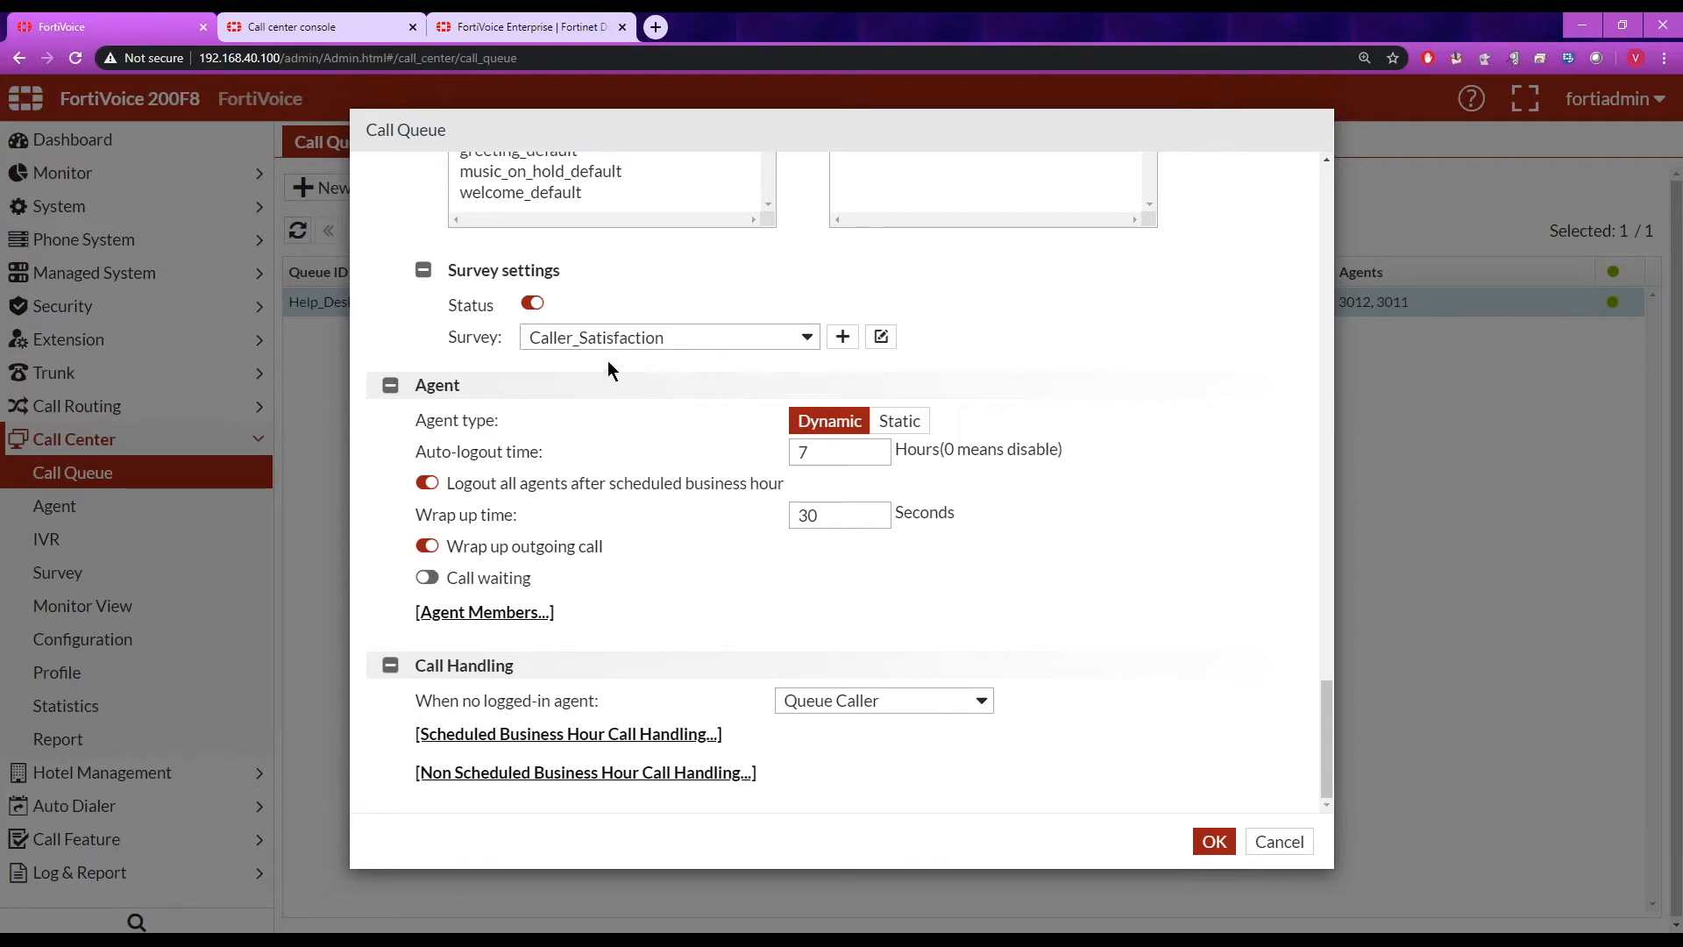
pyautogui.click(881, 339)
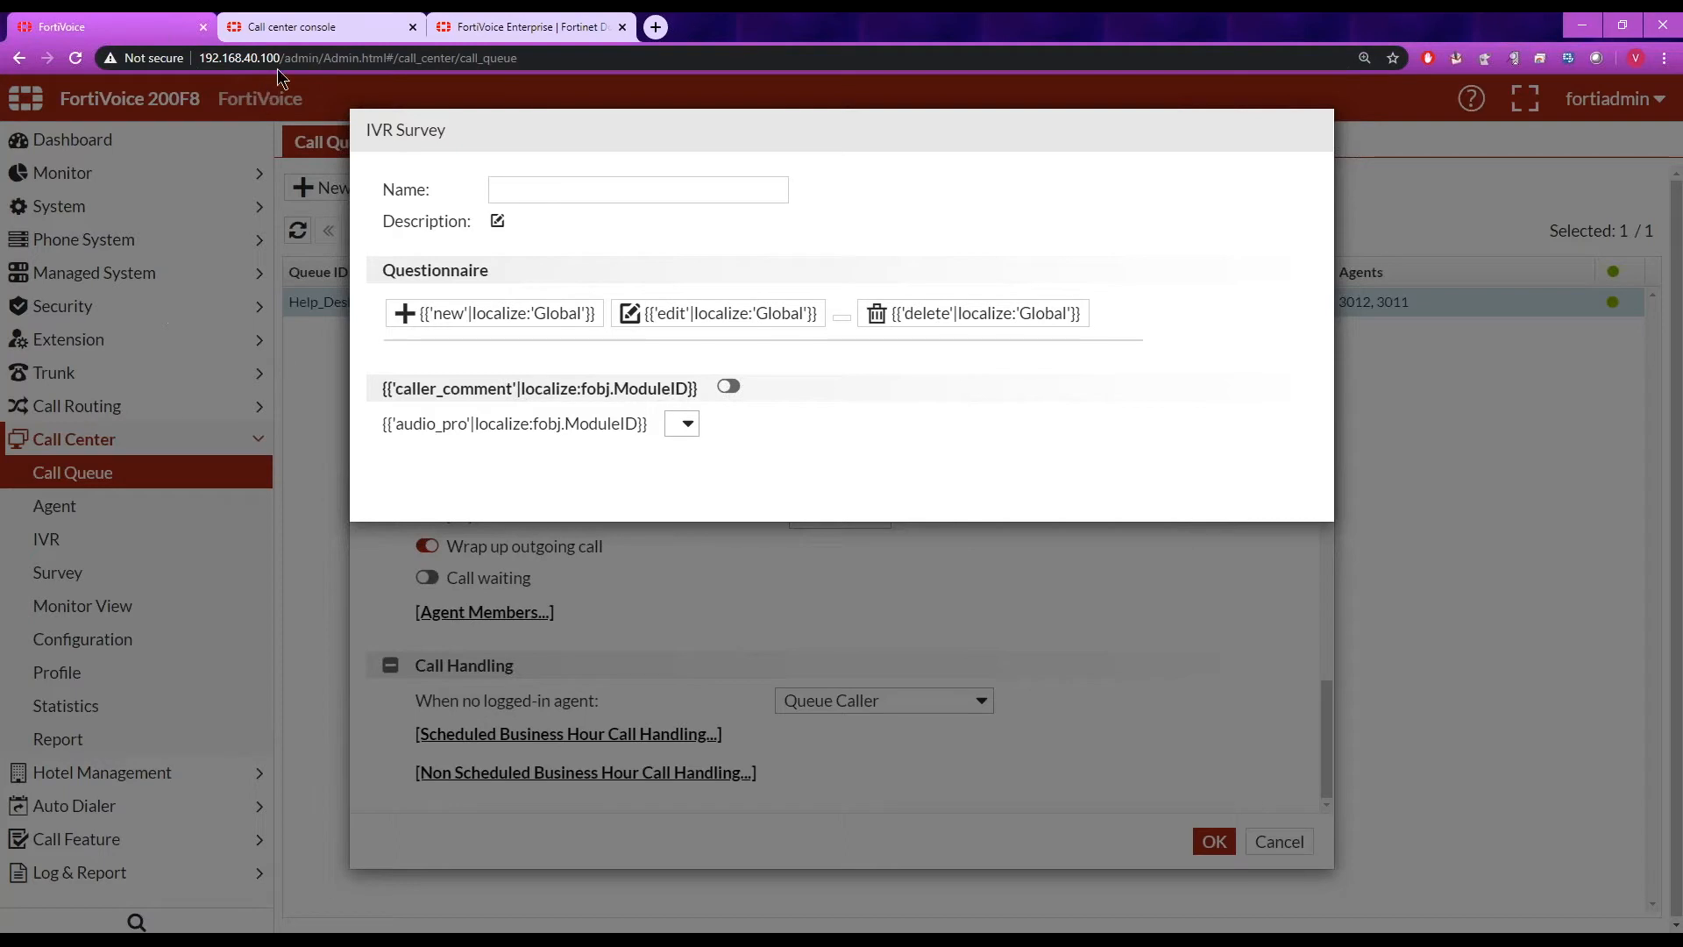
# - Reload the call queue page, reopen the Help_Desk queue, and cancel its dialog without saving
pyautogui.click(491, 58)
pyautogui.press('Return')
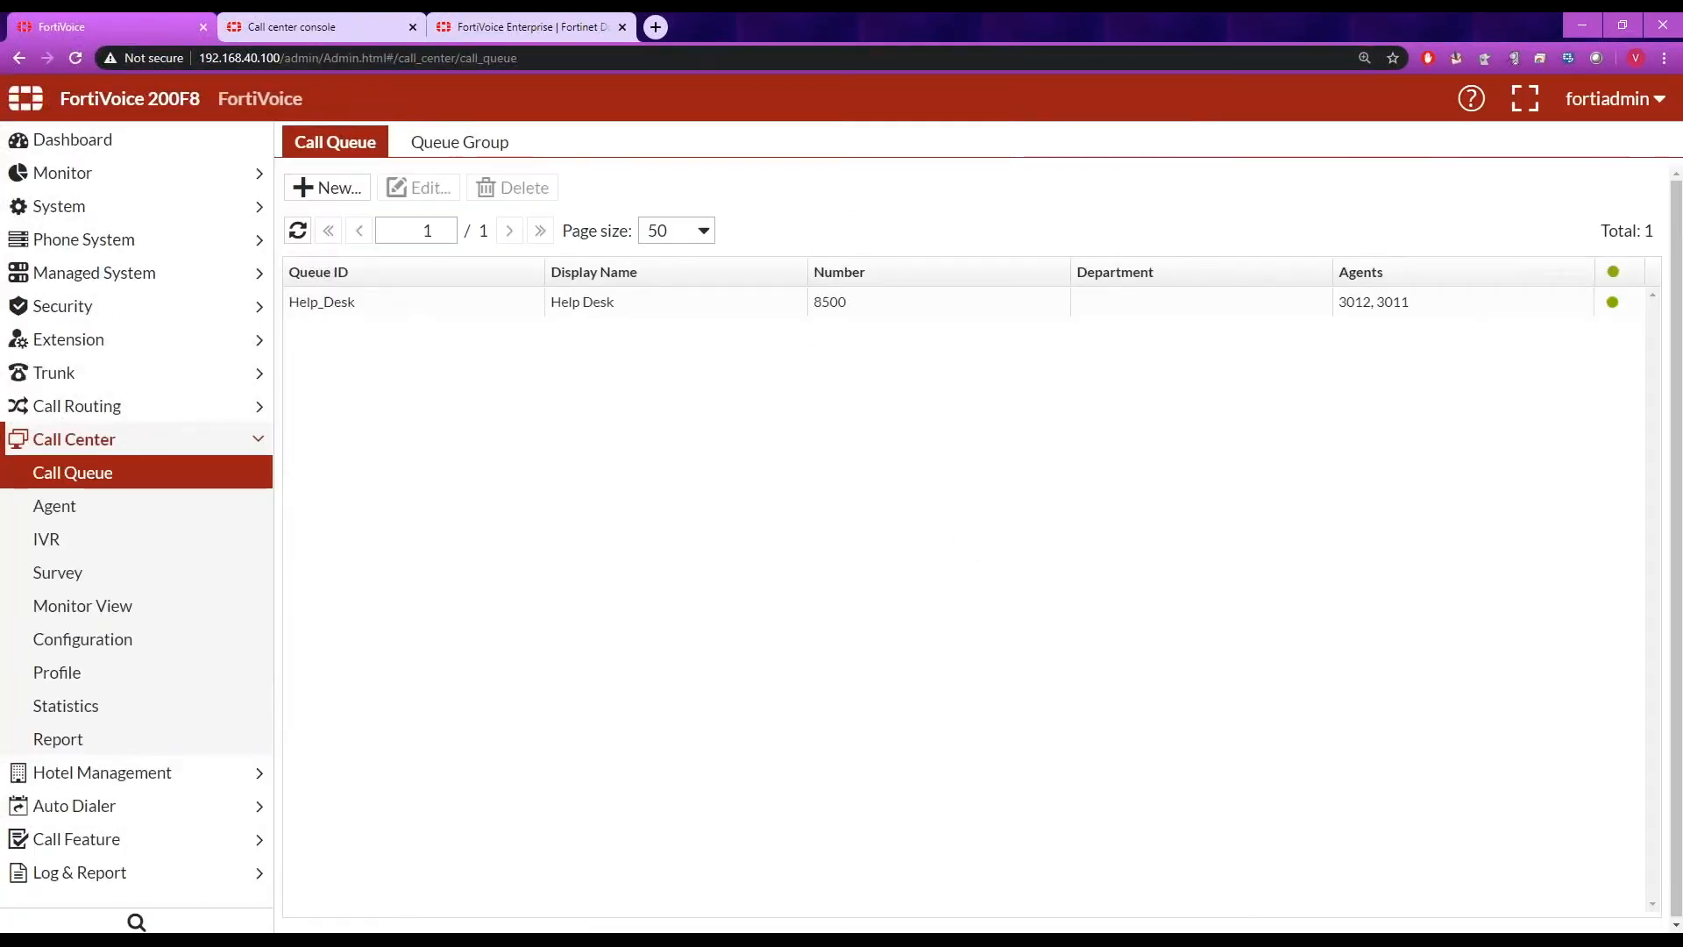
pyautogui.click(363, 299)
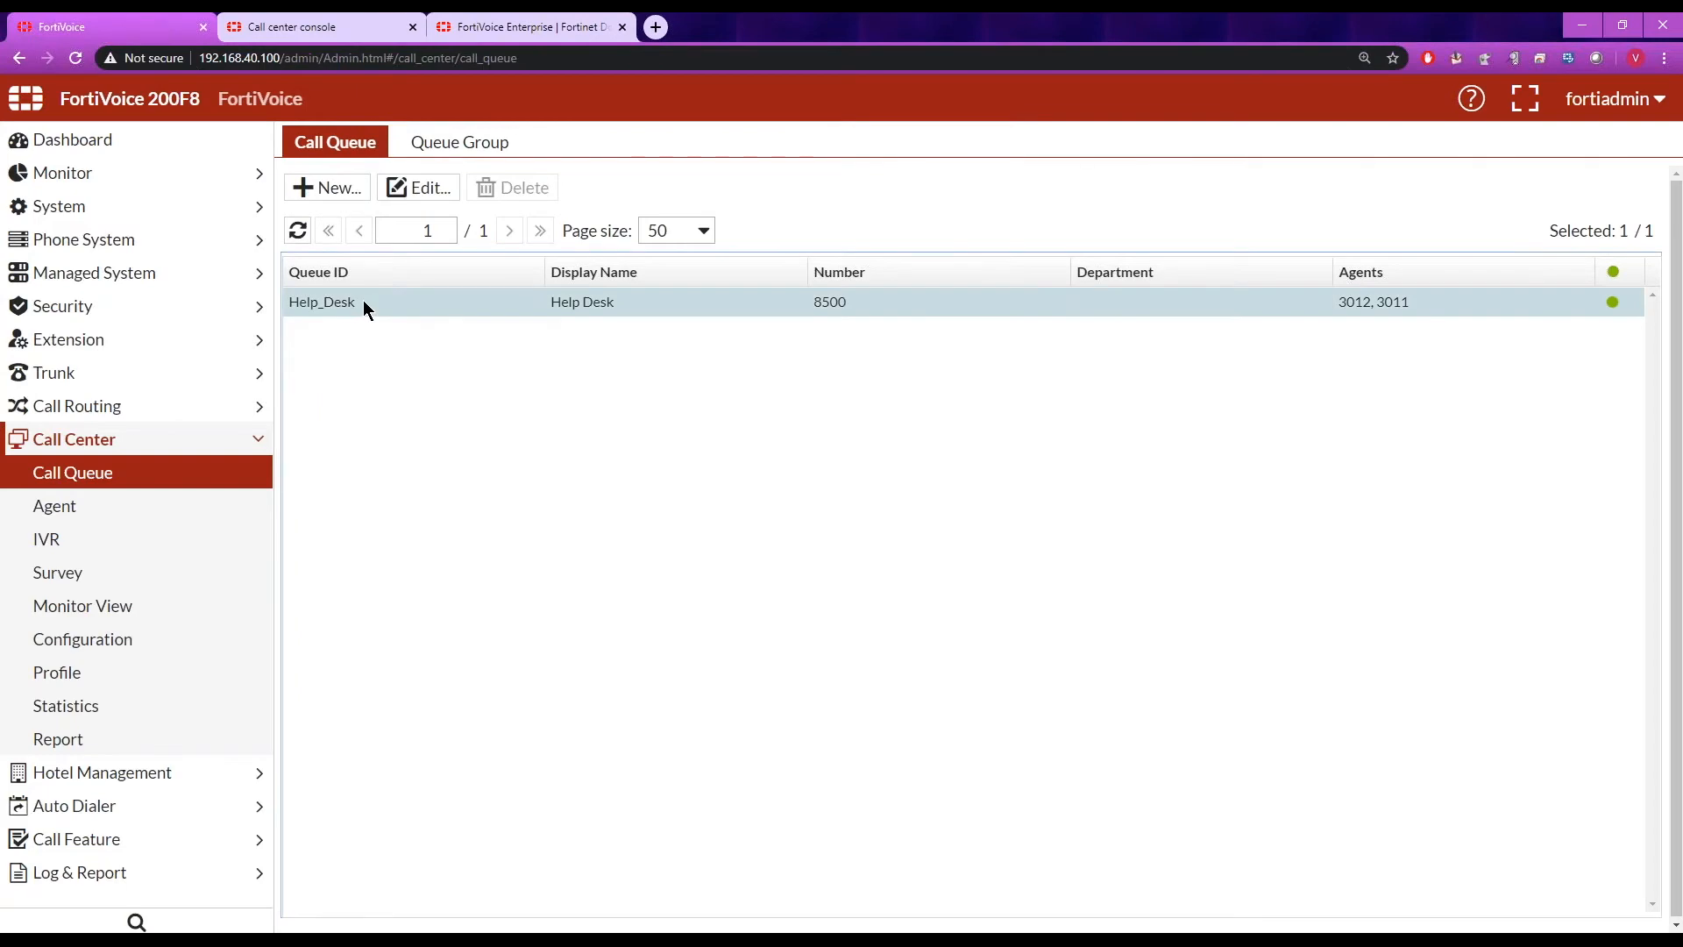
pyautogui.doubleClick(363, 300)
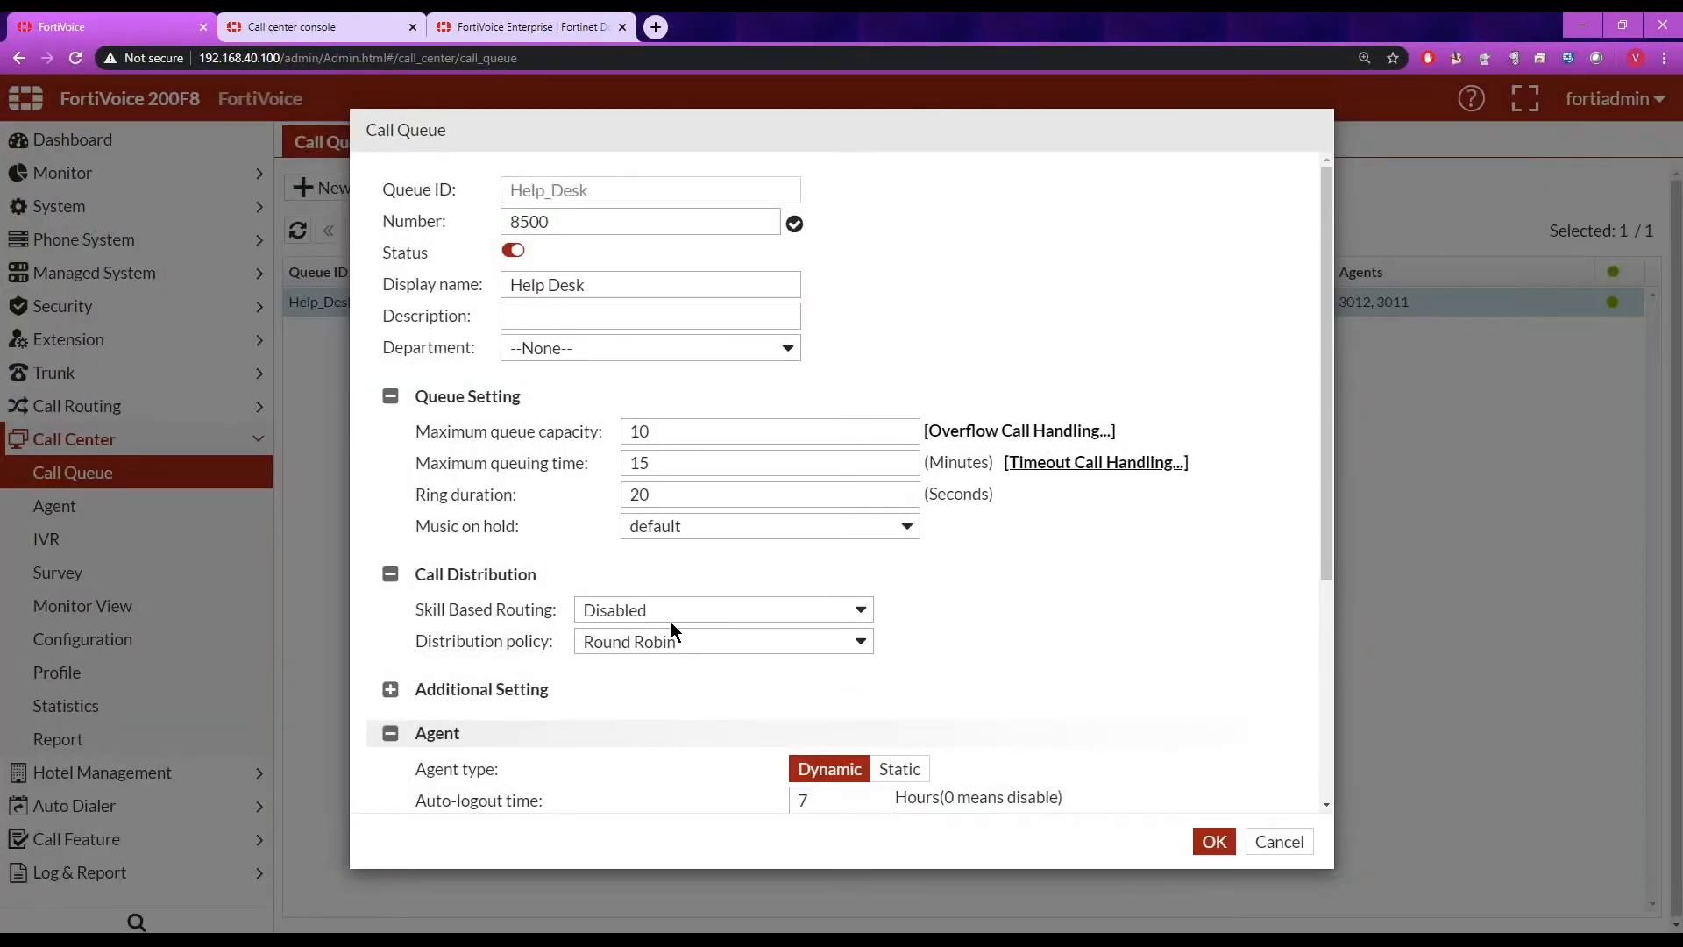
pyautogui.click(1280, 842)
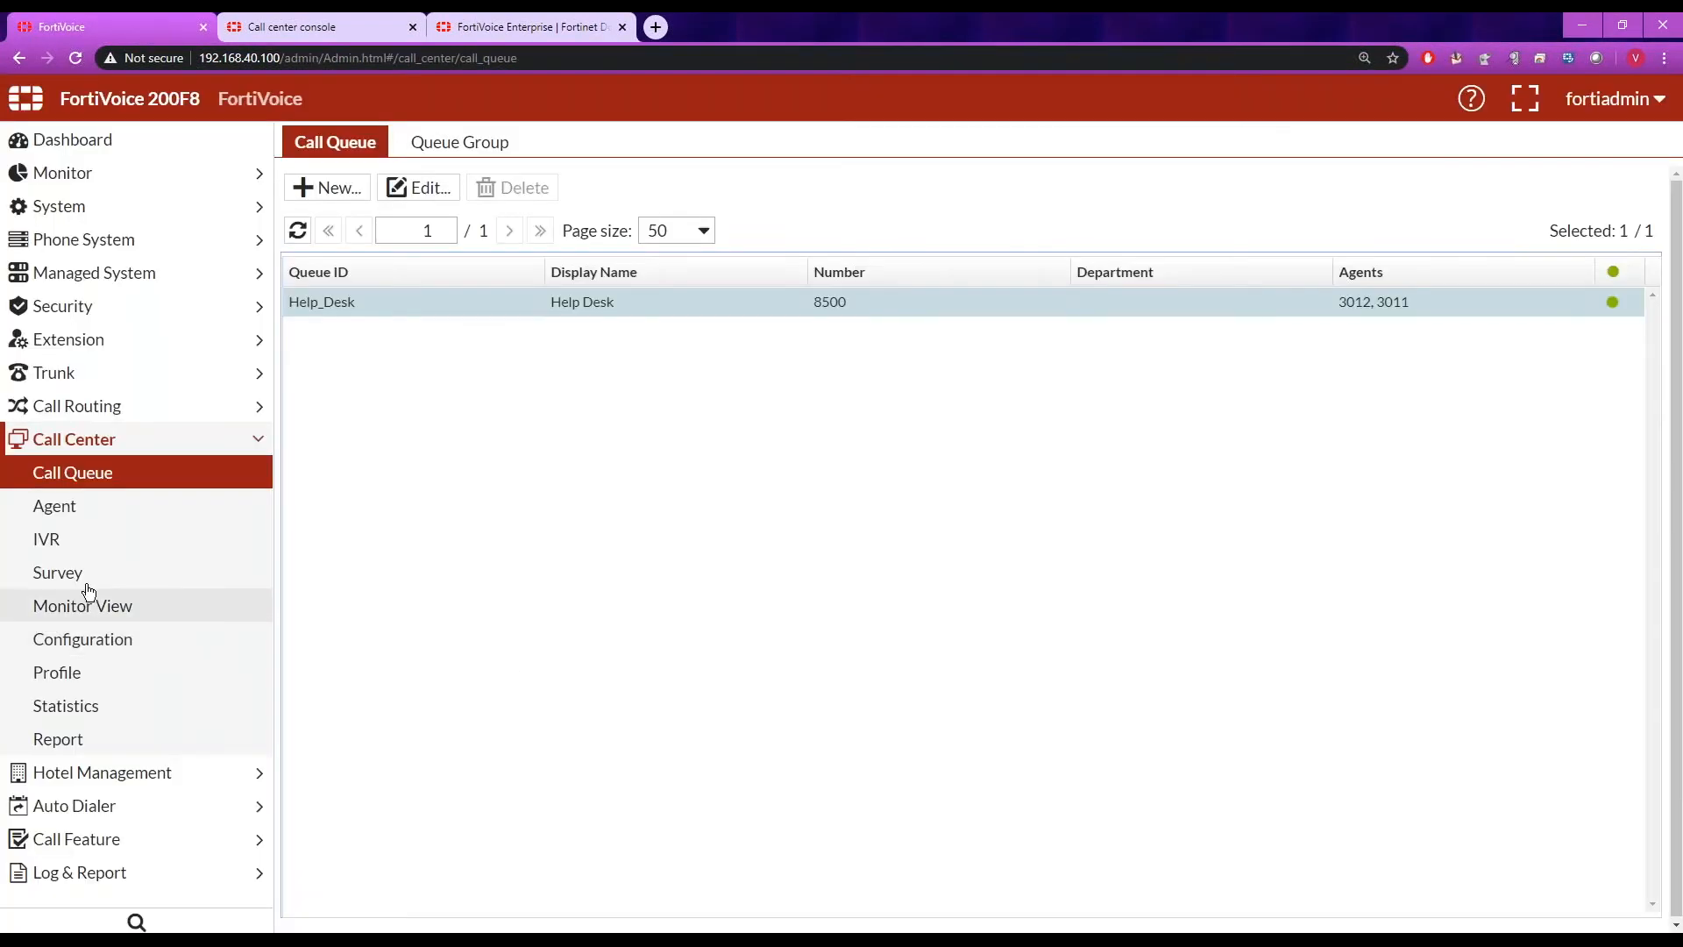
# - Open the Caller_Satisfaction survey from the call center's survey list and examine the full question text of its Rate_the_Agent questionnaire
pyautogui.click(75, 579)
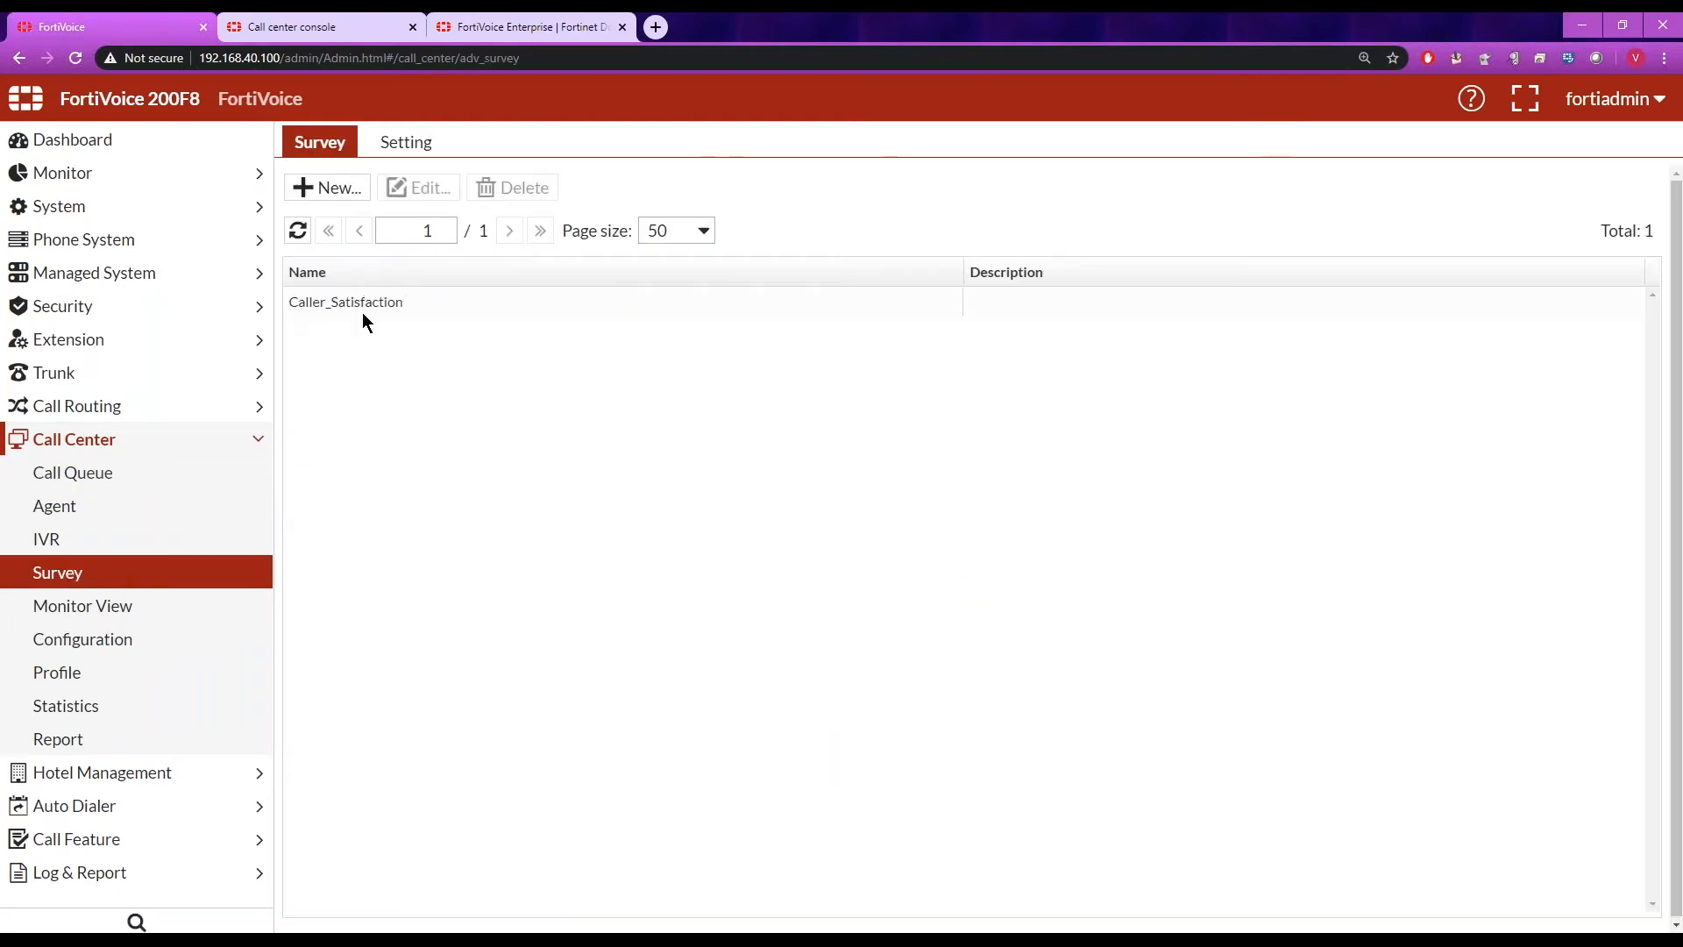
pyautogui.doubleClick(364, 302)
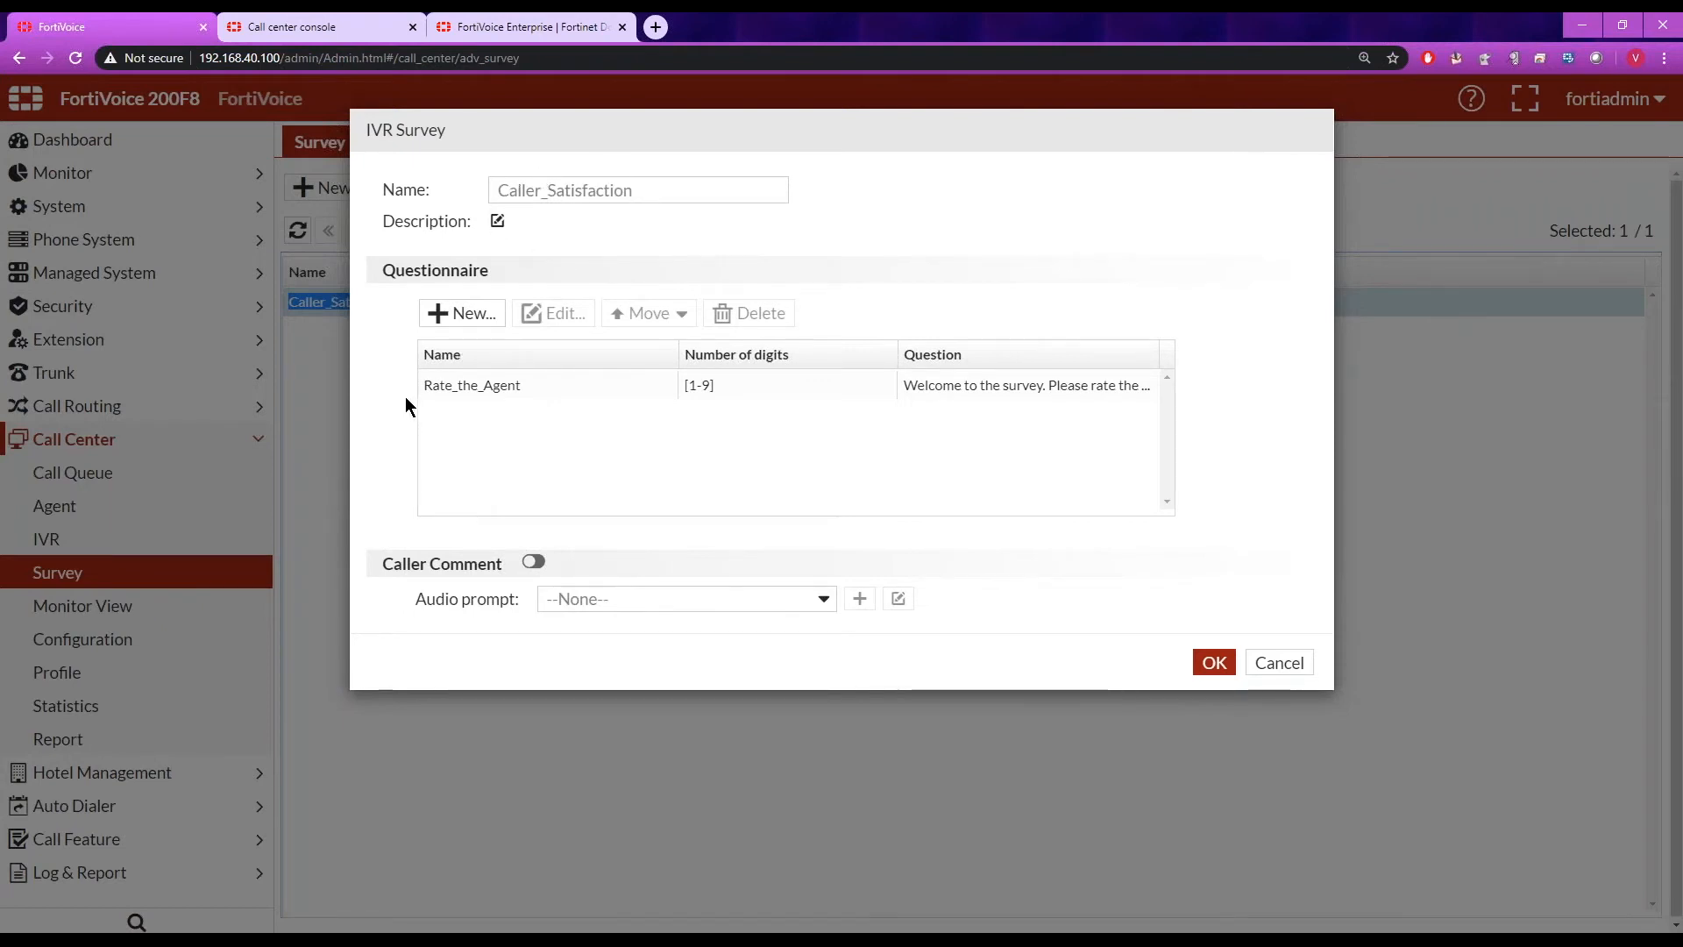
pyautogui.click(456, 385)
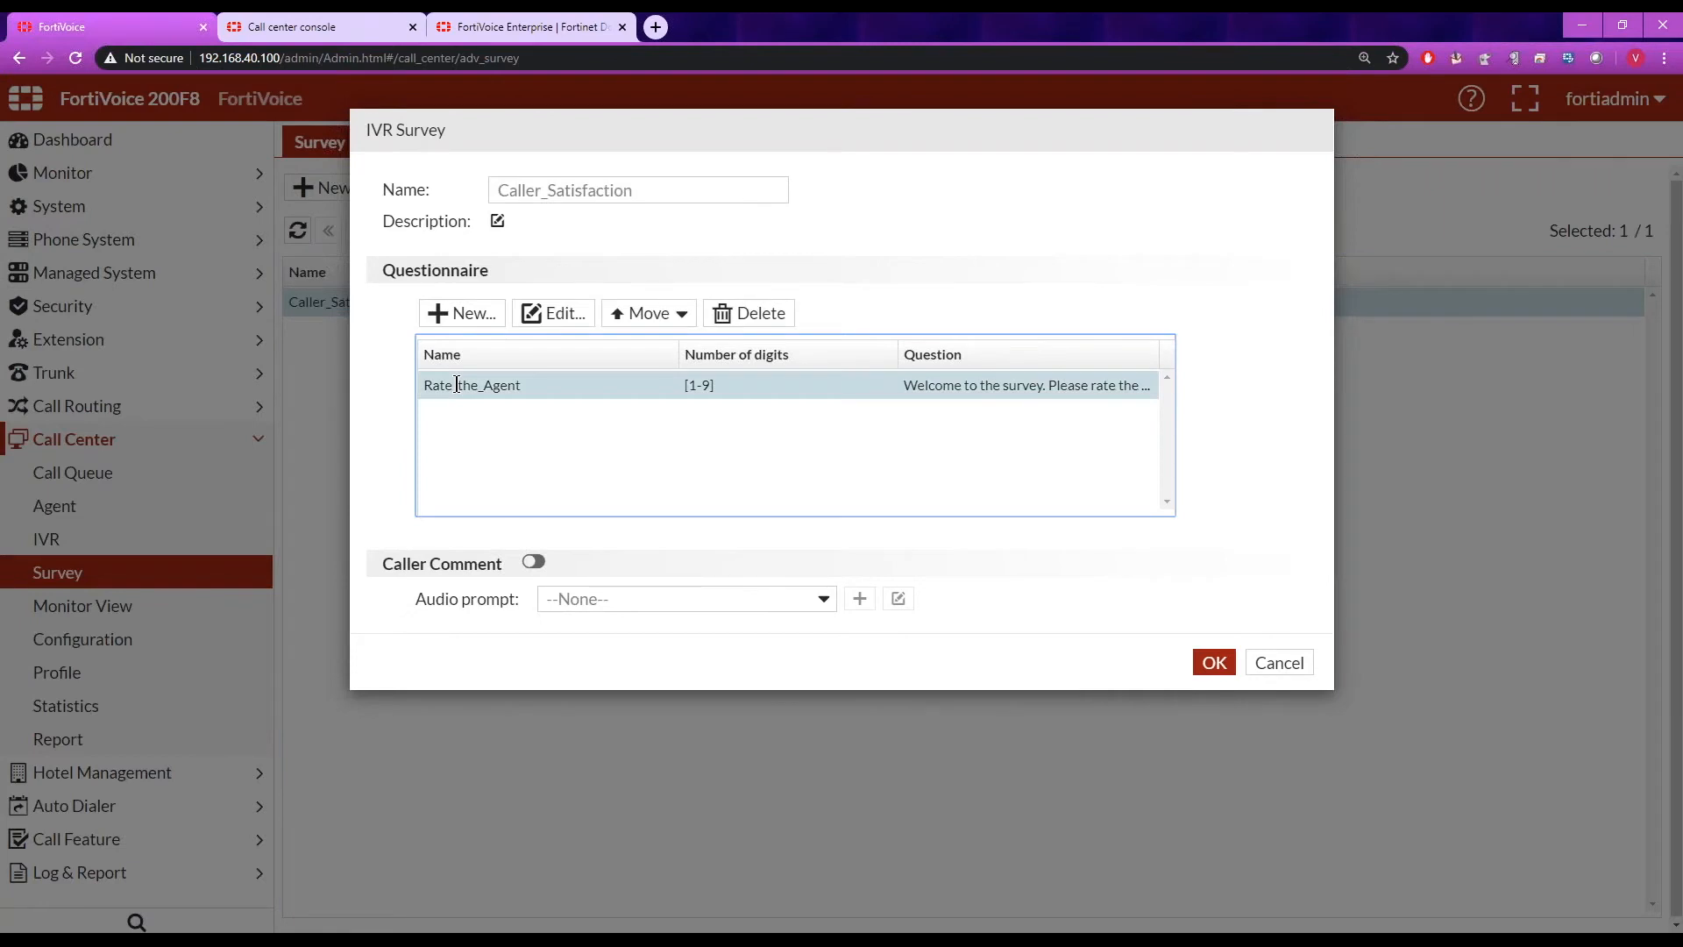
pyautogui.click(560, 316)
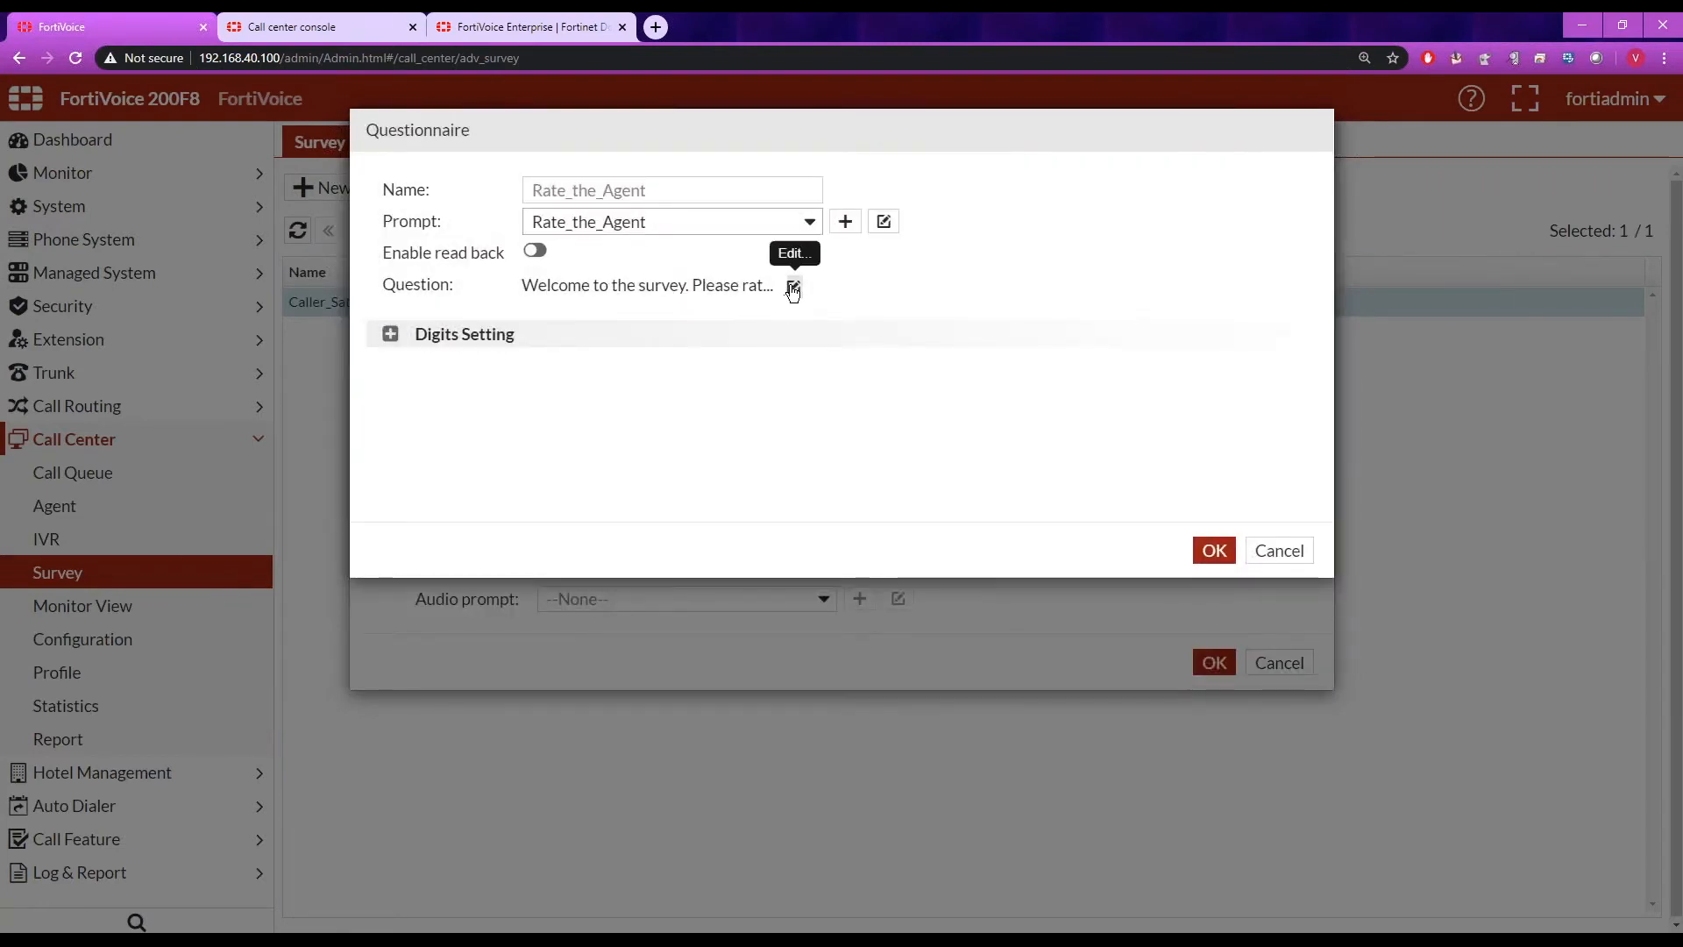
pyautogui.click(793, 287)
pyautogui.hotkey('ctrl', 'a')
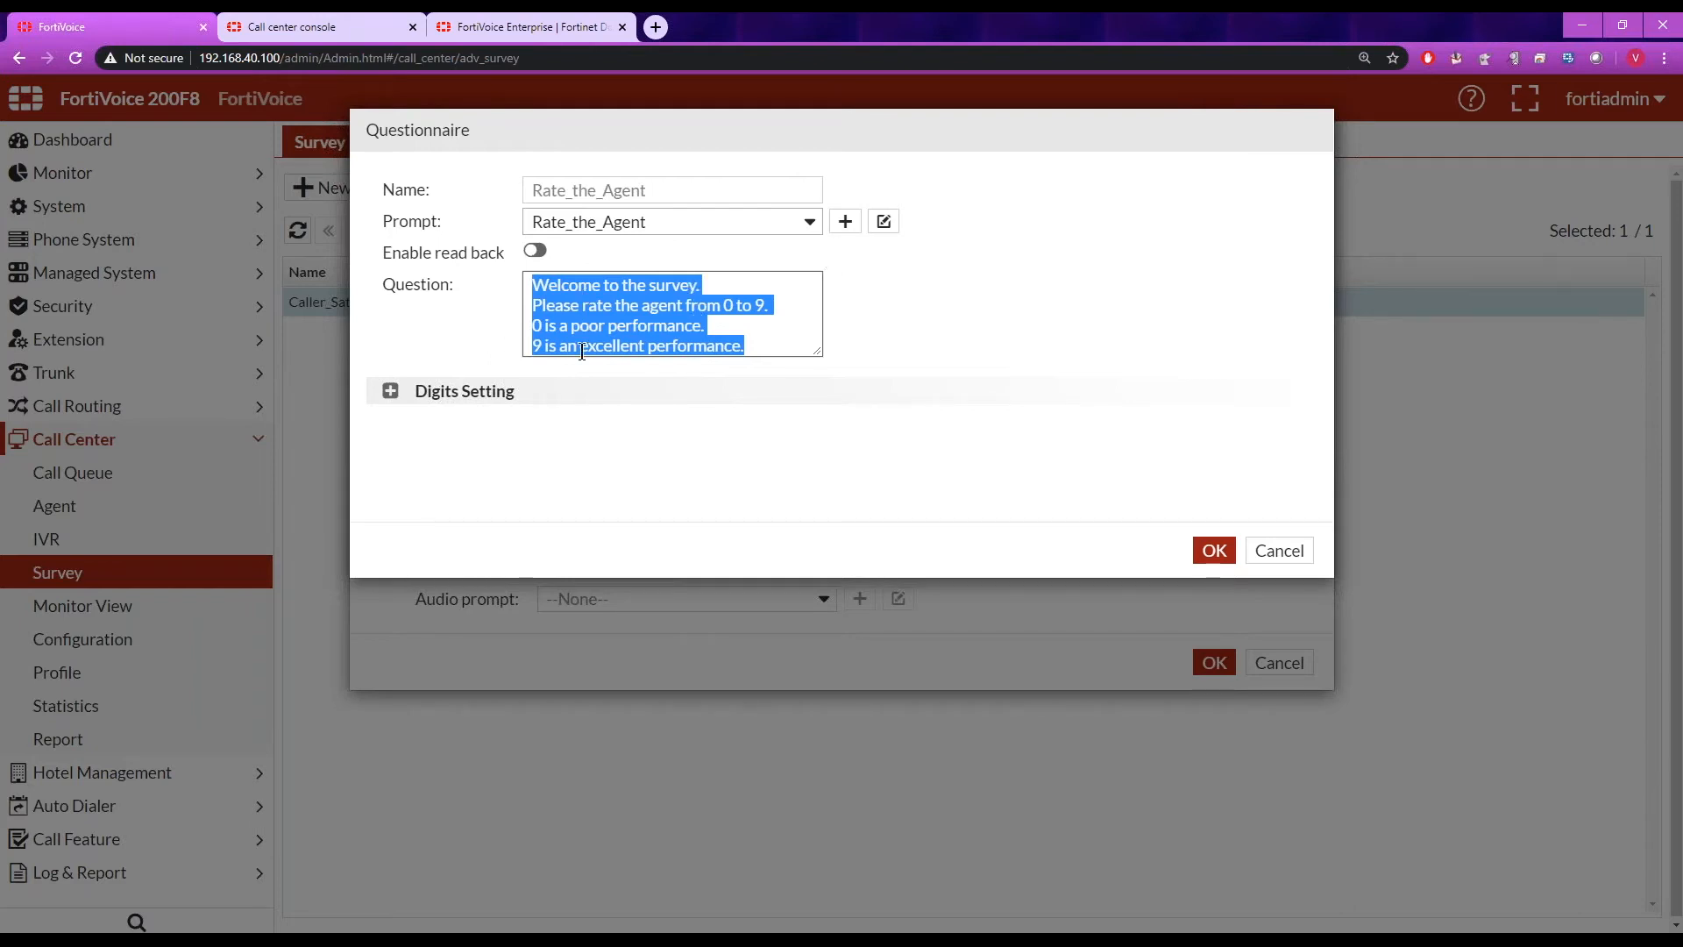
pyautogui.click(846, 293)
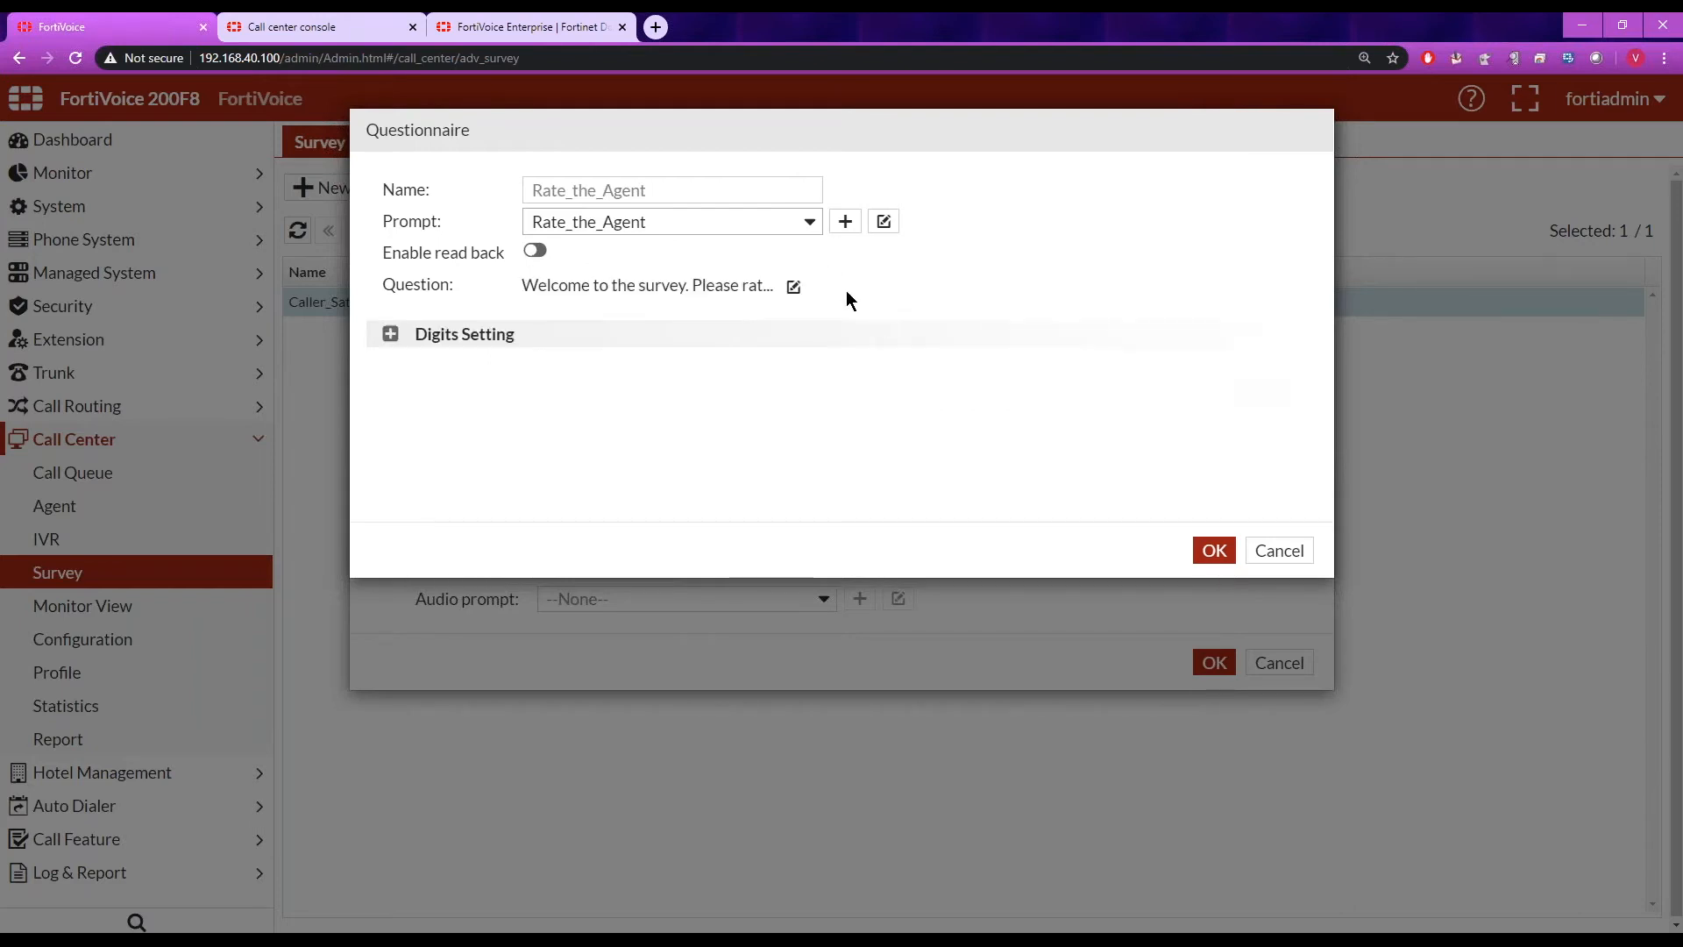
# - Examine the Rate_the_Agent questionnaire's prompt choices and Digits Setting, and close it without saving
pyautogui.click(808, 226)
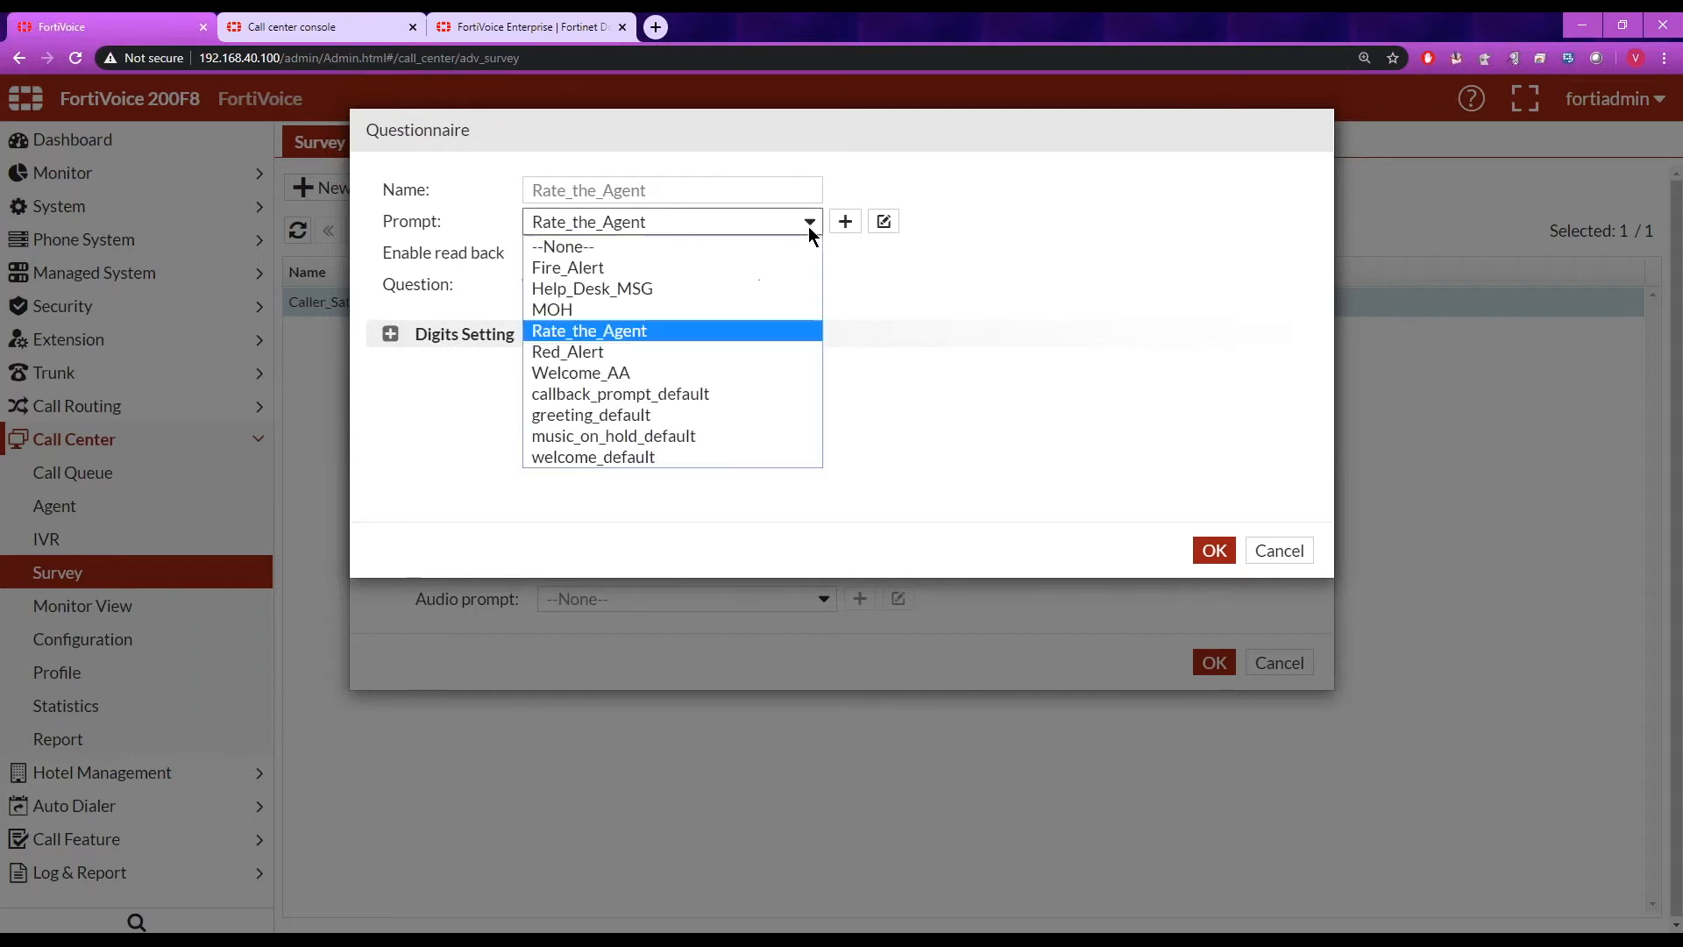
pyautogui.click(748, 333)
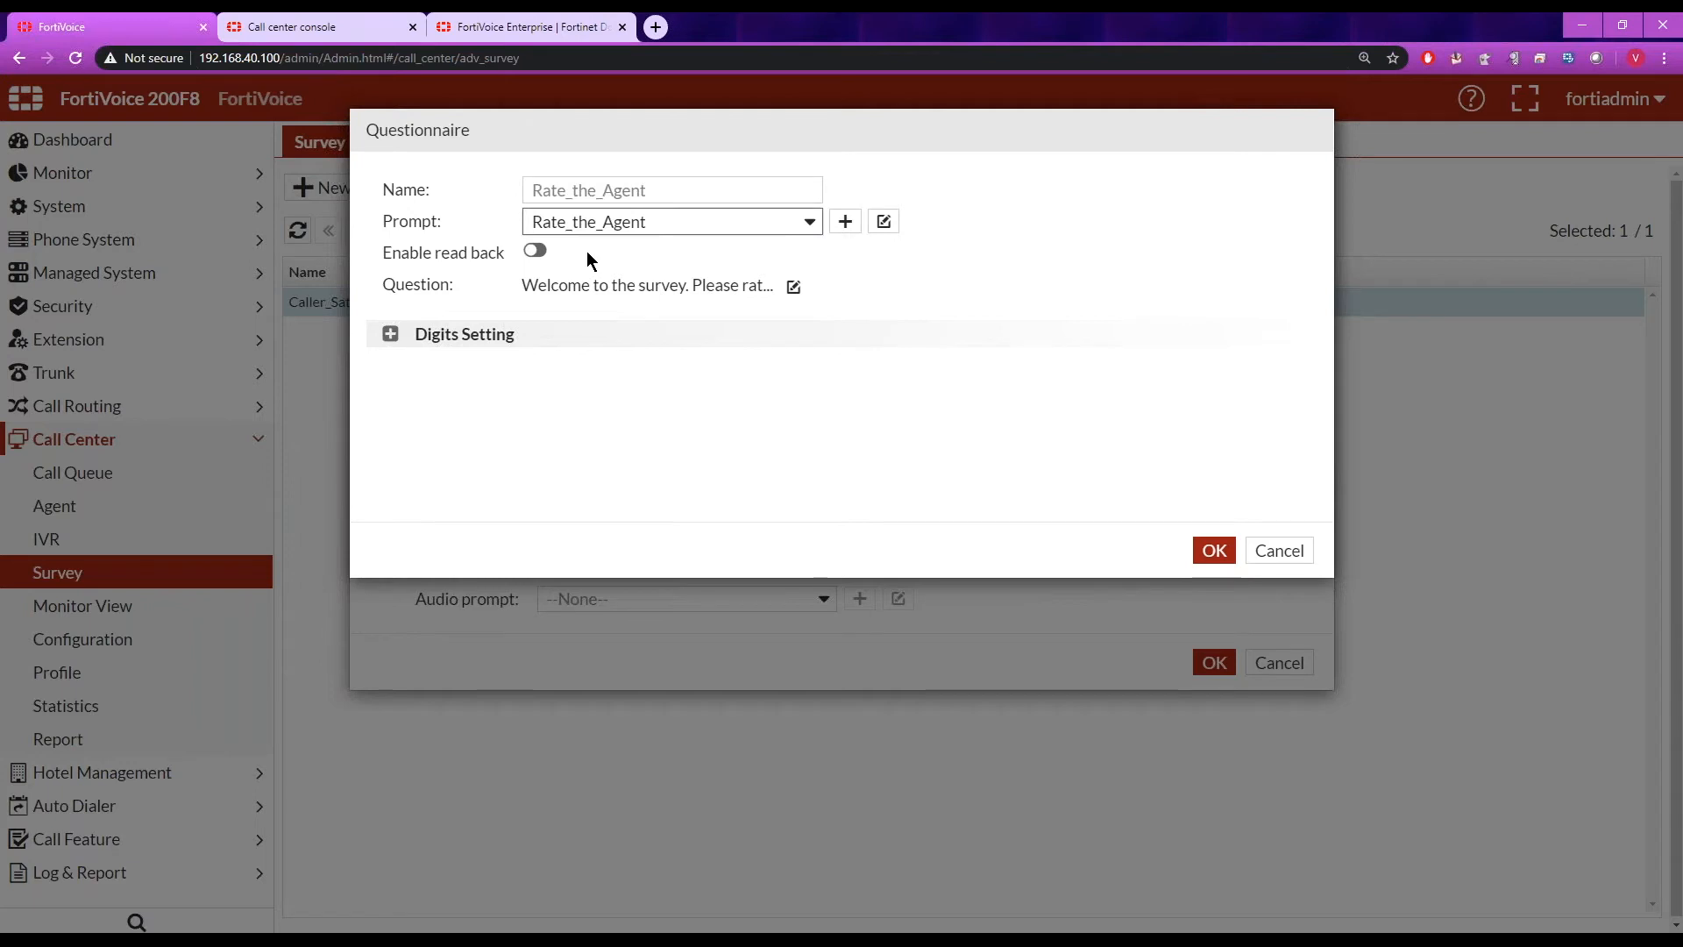
pyautogui.click(391, 334)
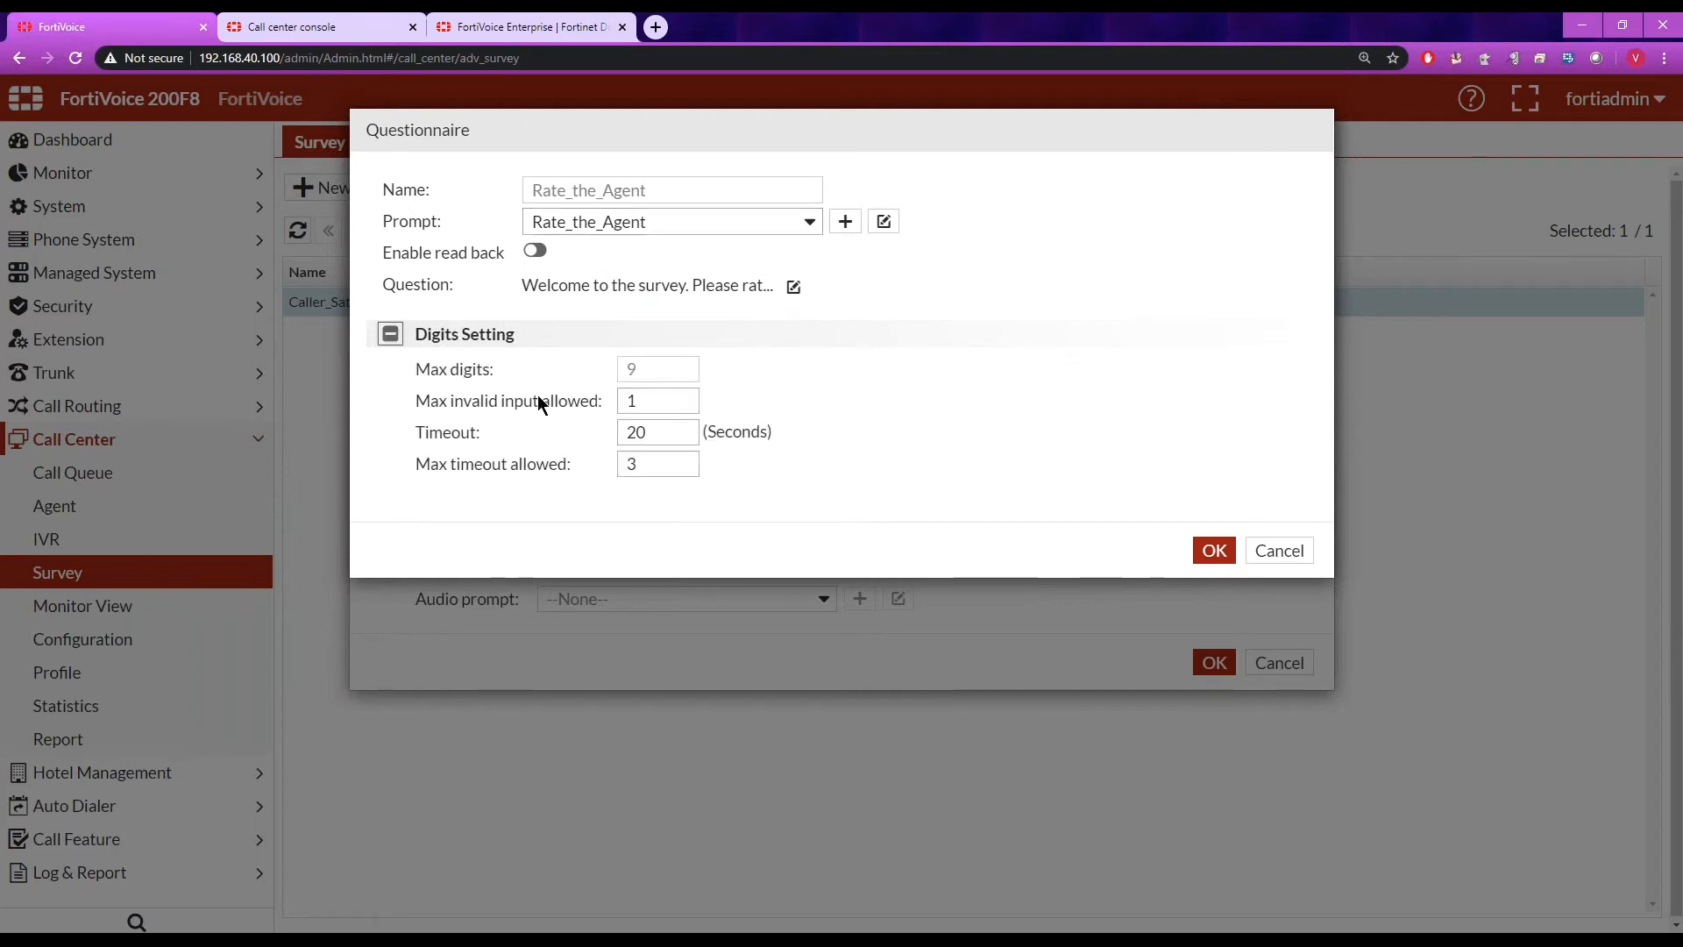
pyautogui.doubleClick(644, 397)
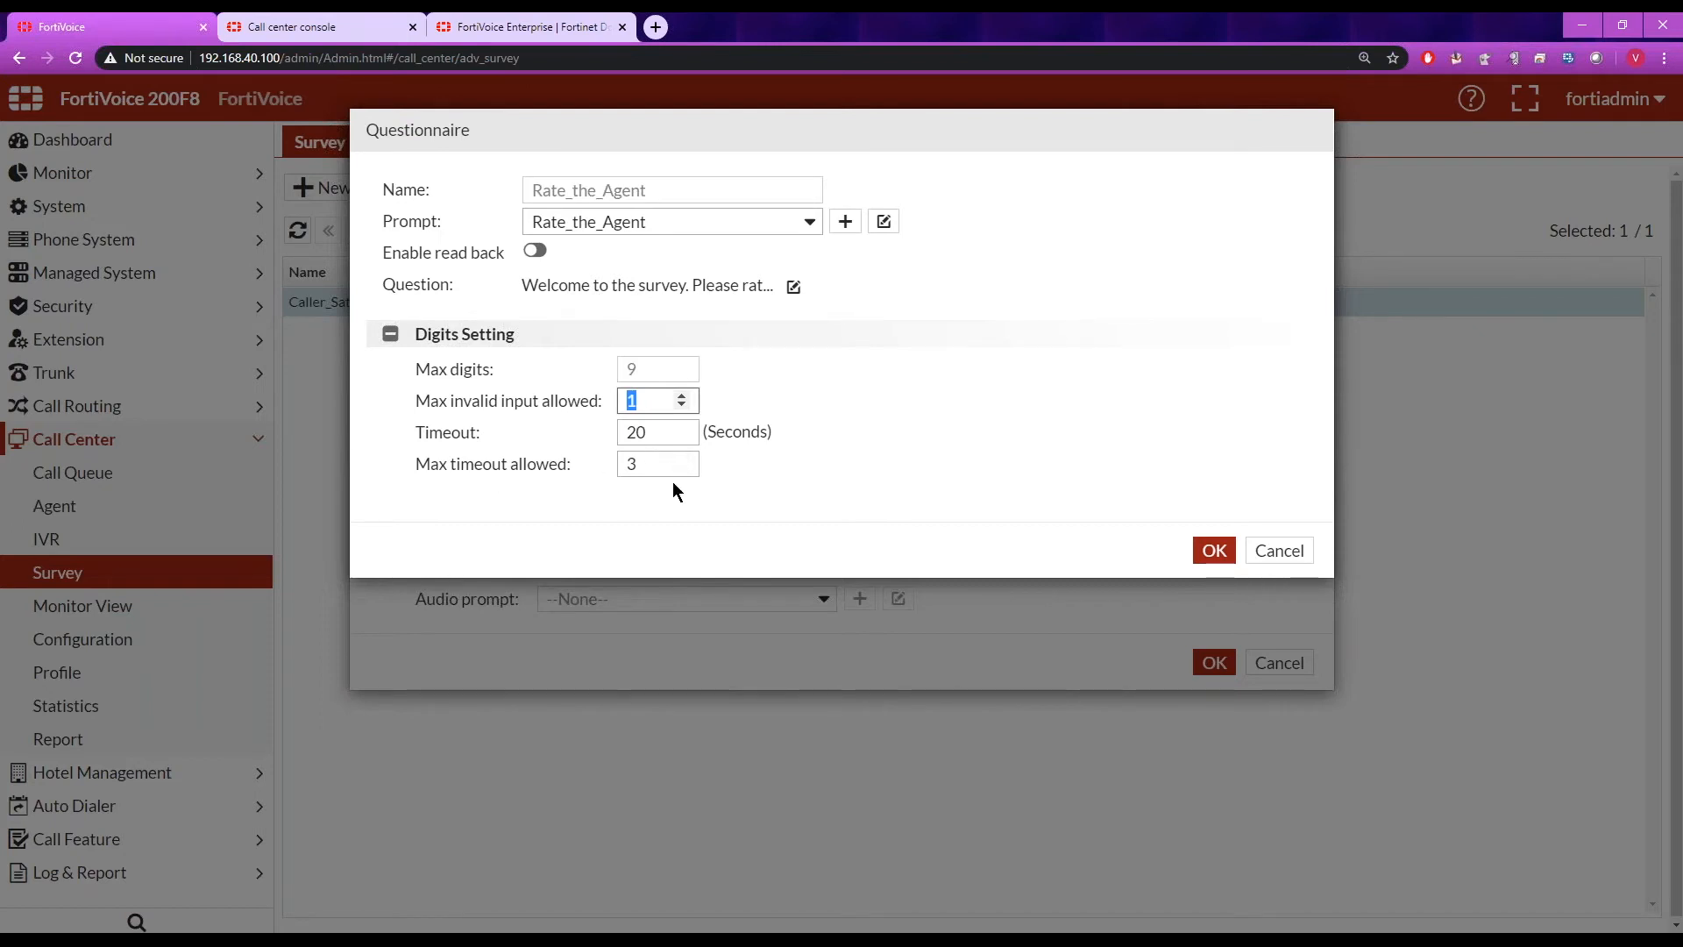
pyautogui.click(1272, 551)
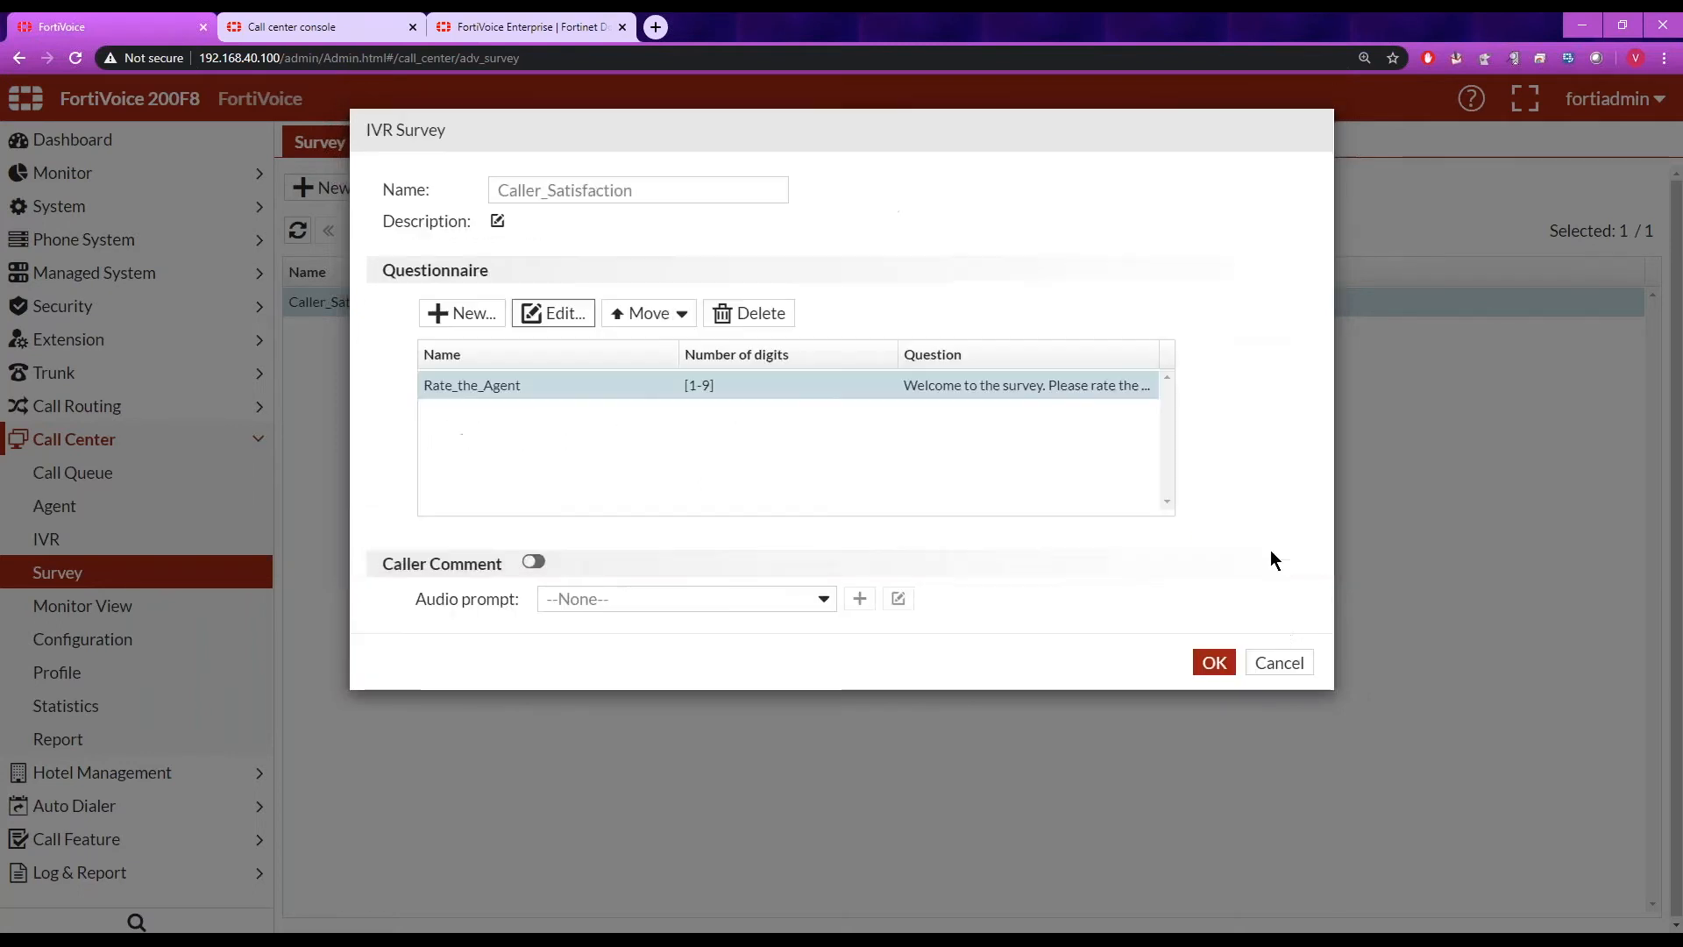
# - Close the Caller_Satisfaction survey without saving, reopen the Help_Desk call queue, and examine the Survey settings among its additional settings
pyautogui.click(1279, 662)
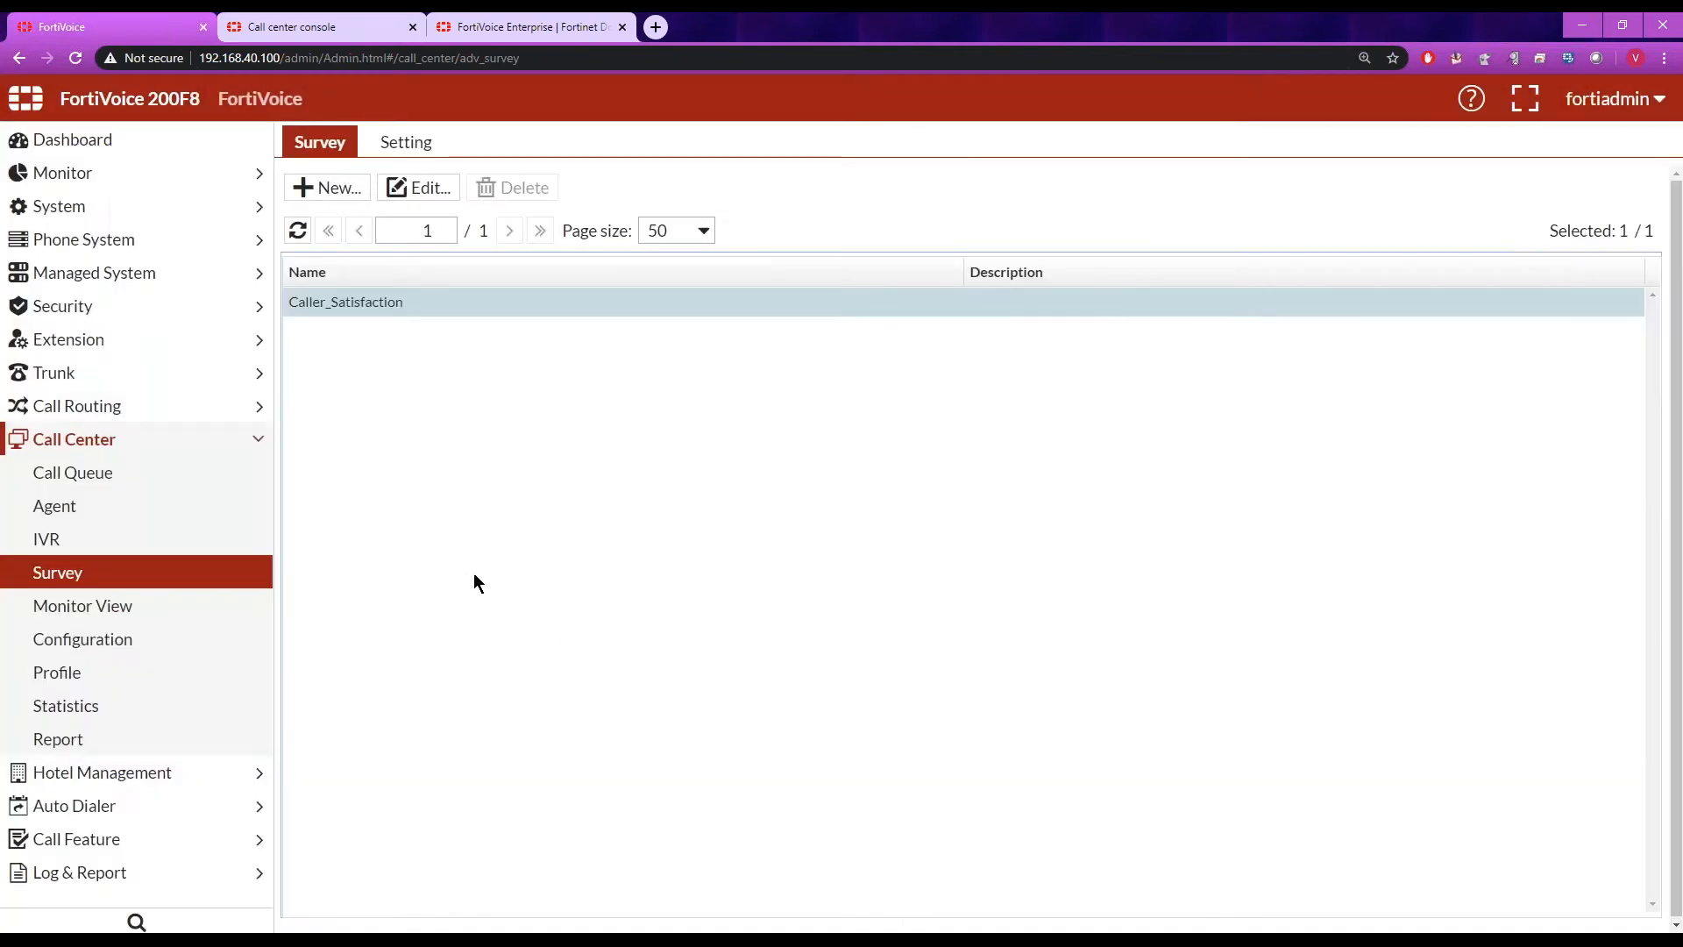
pyautogui.click(157, 474)
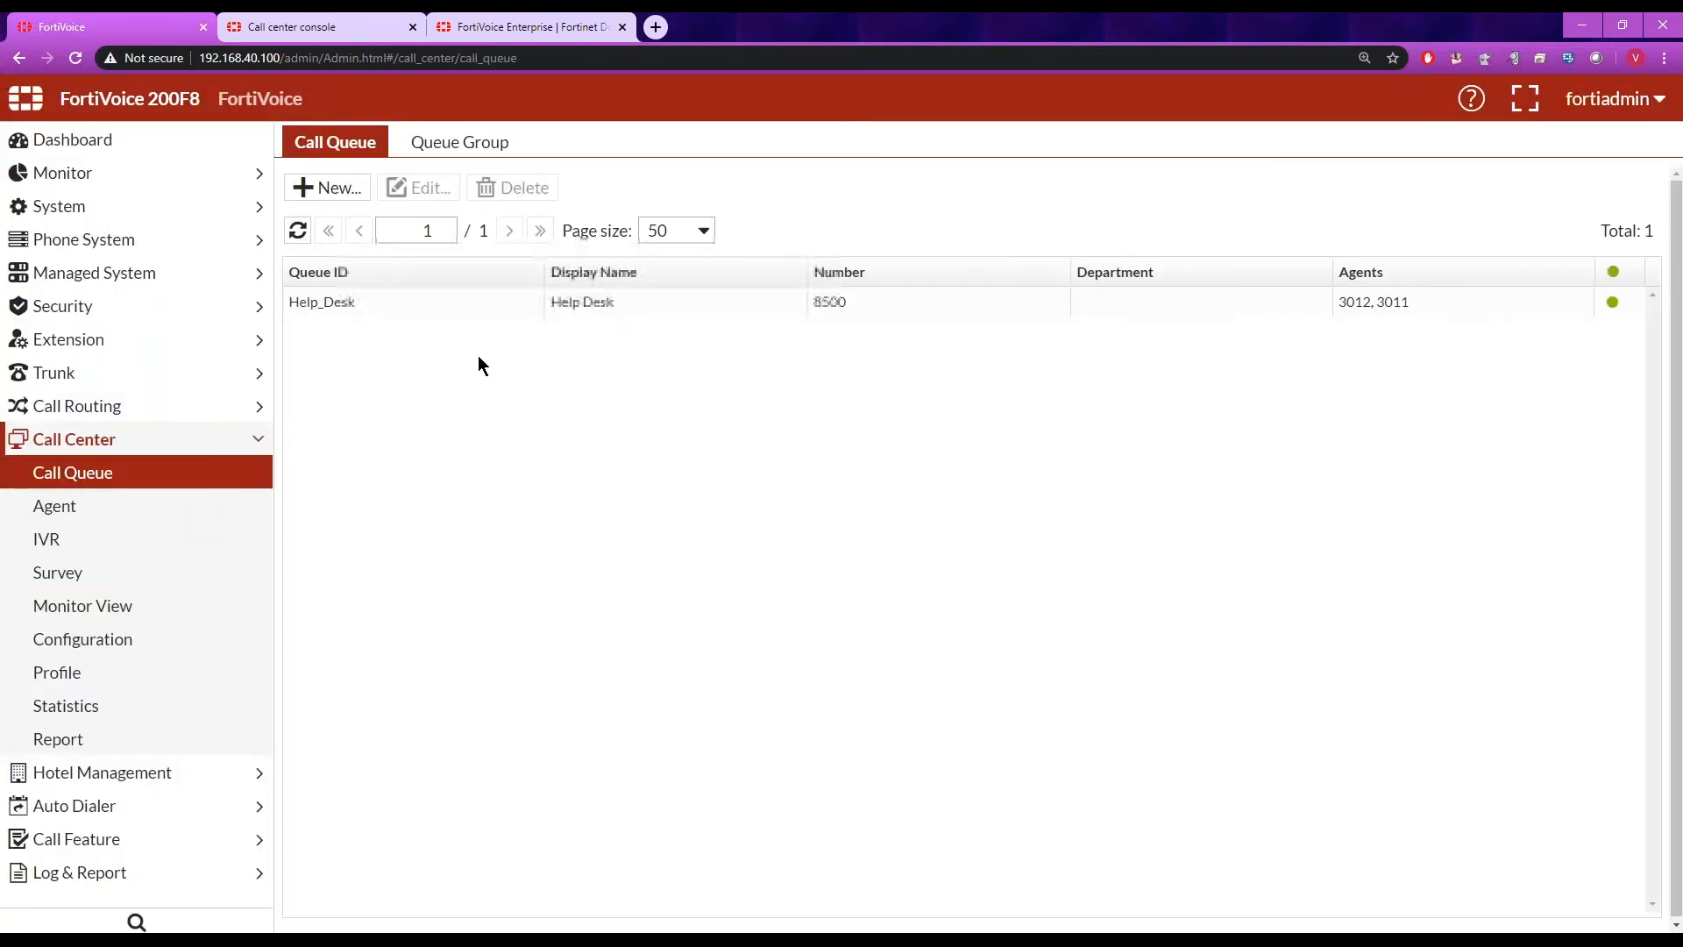
pyautogui.click(392, 301)
pyautogui.doubleClick(392, 301)
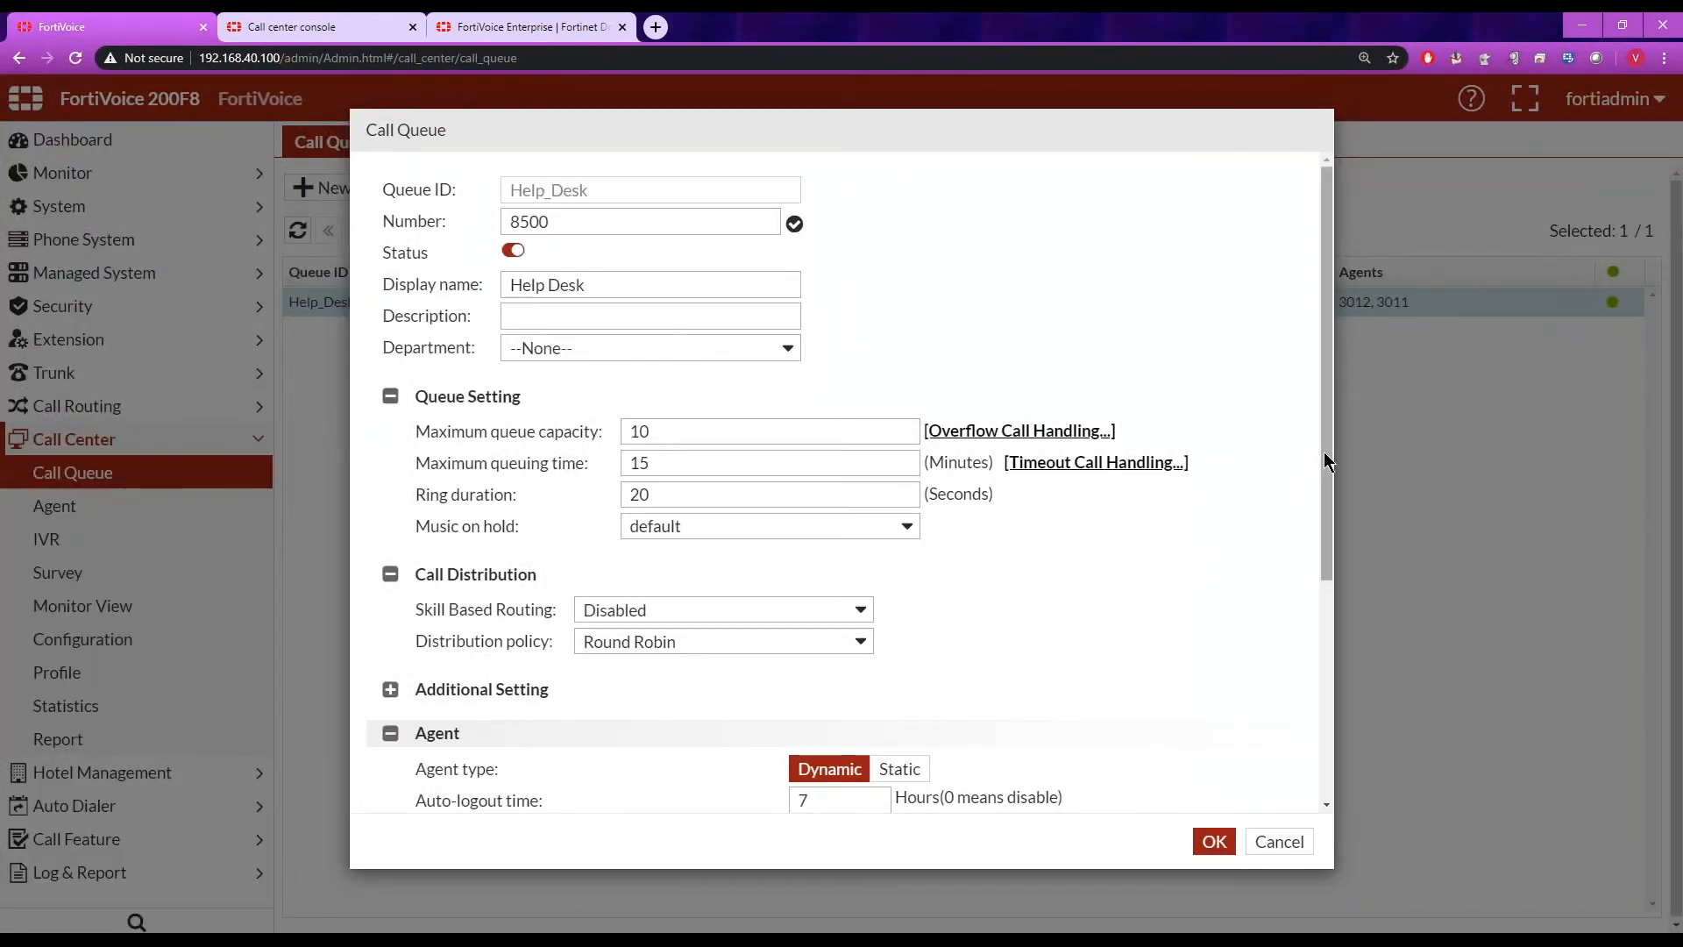
pyautogui.moveTo(1325, 454); pyautogui.dragTo(1328, 681)
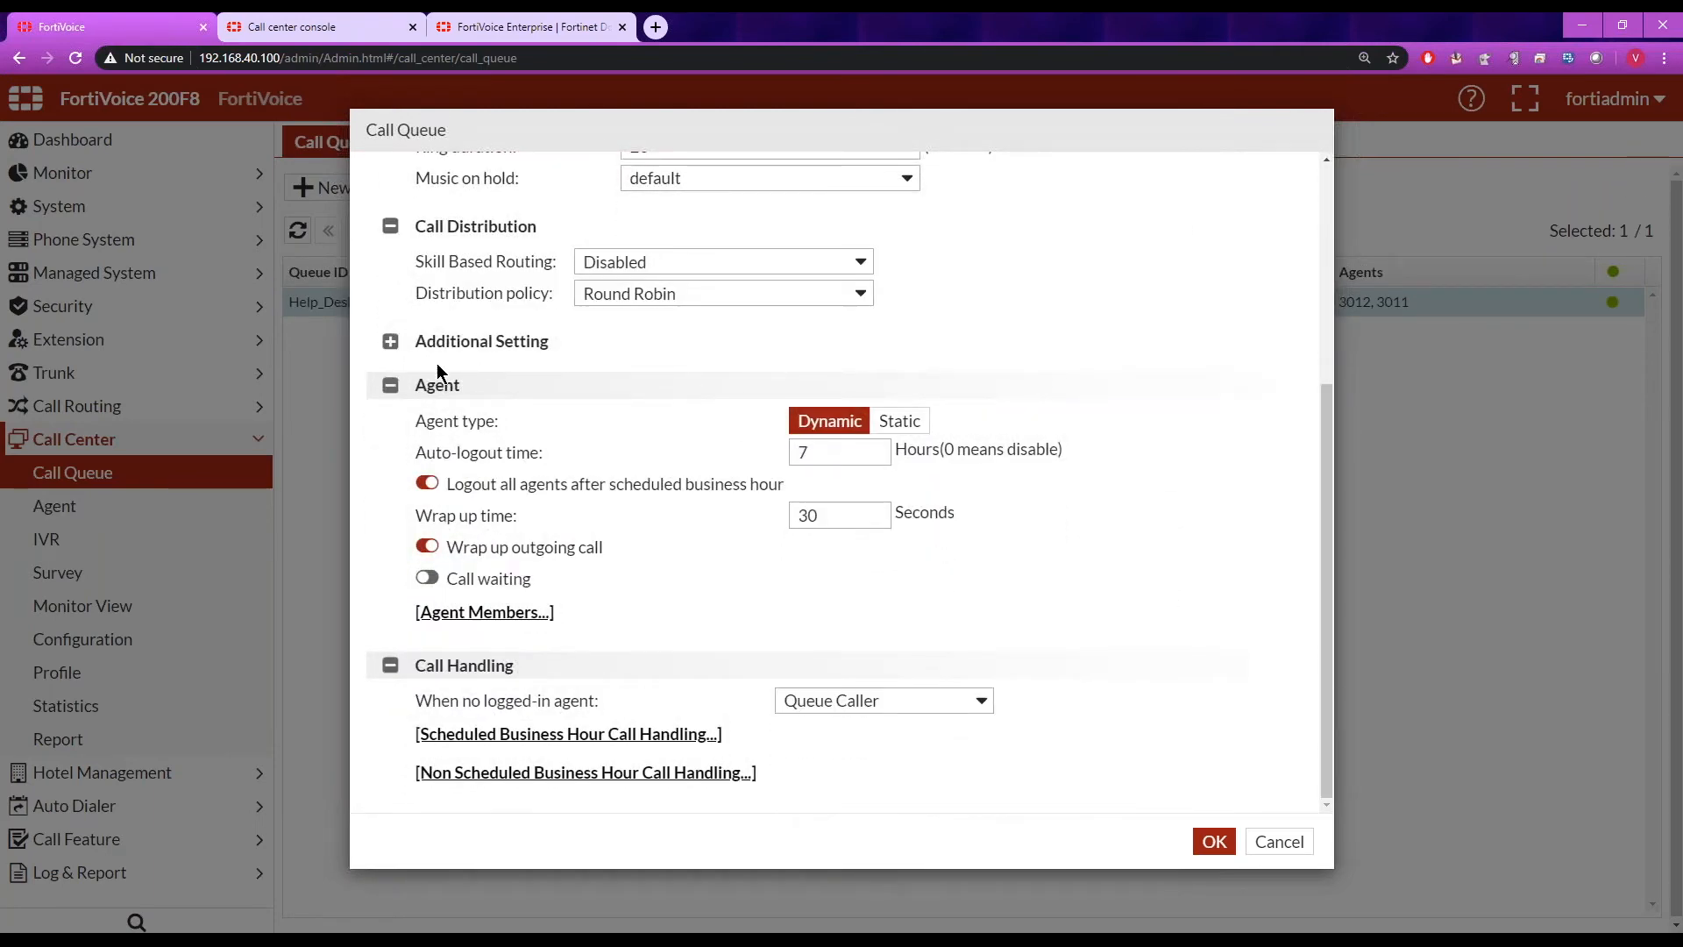
pyautogui.click(390, 341)
pyautogui.click(423, 648)
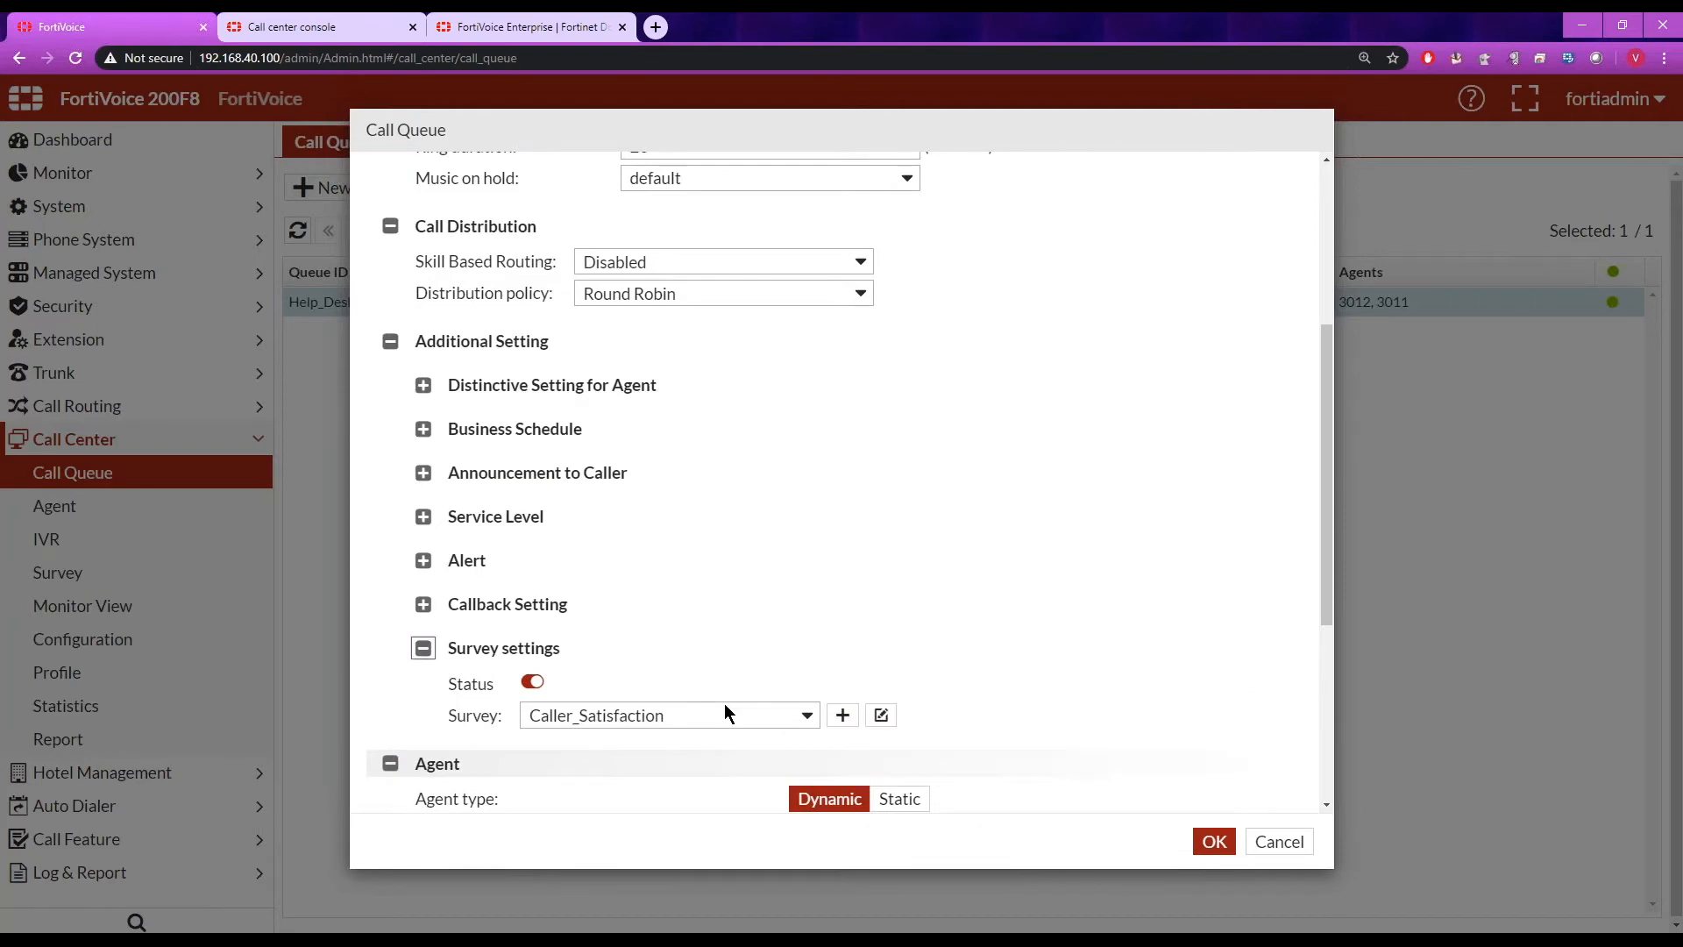
# - In the queue's Agent section, try the Static agent type, return it to Dynamic, and set the auto-logout time to 0 hours
pyautogui.moveTo(1325, 575); pyautogui.dragTo(1253, 761)
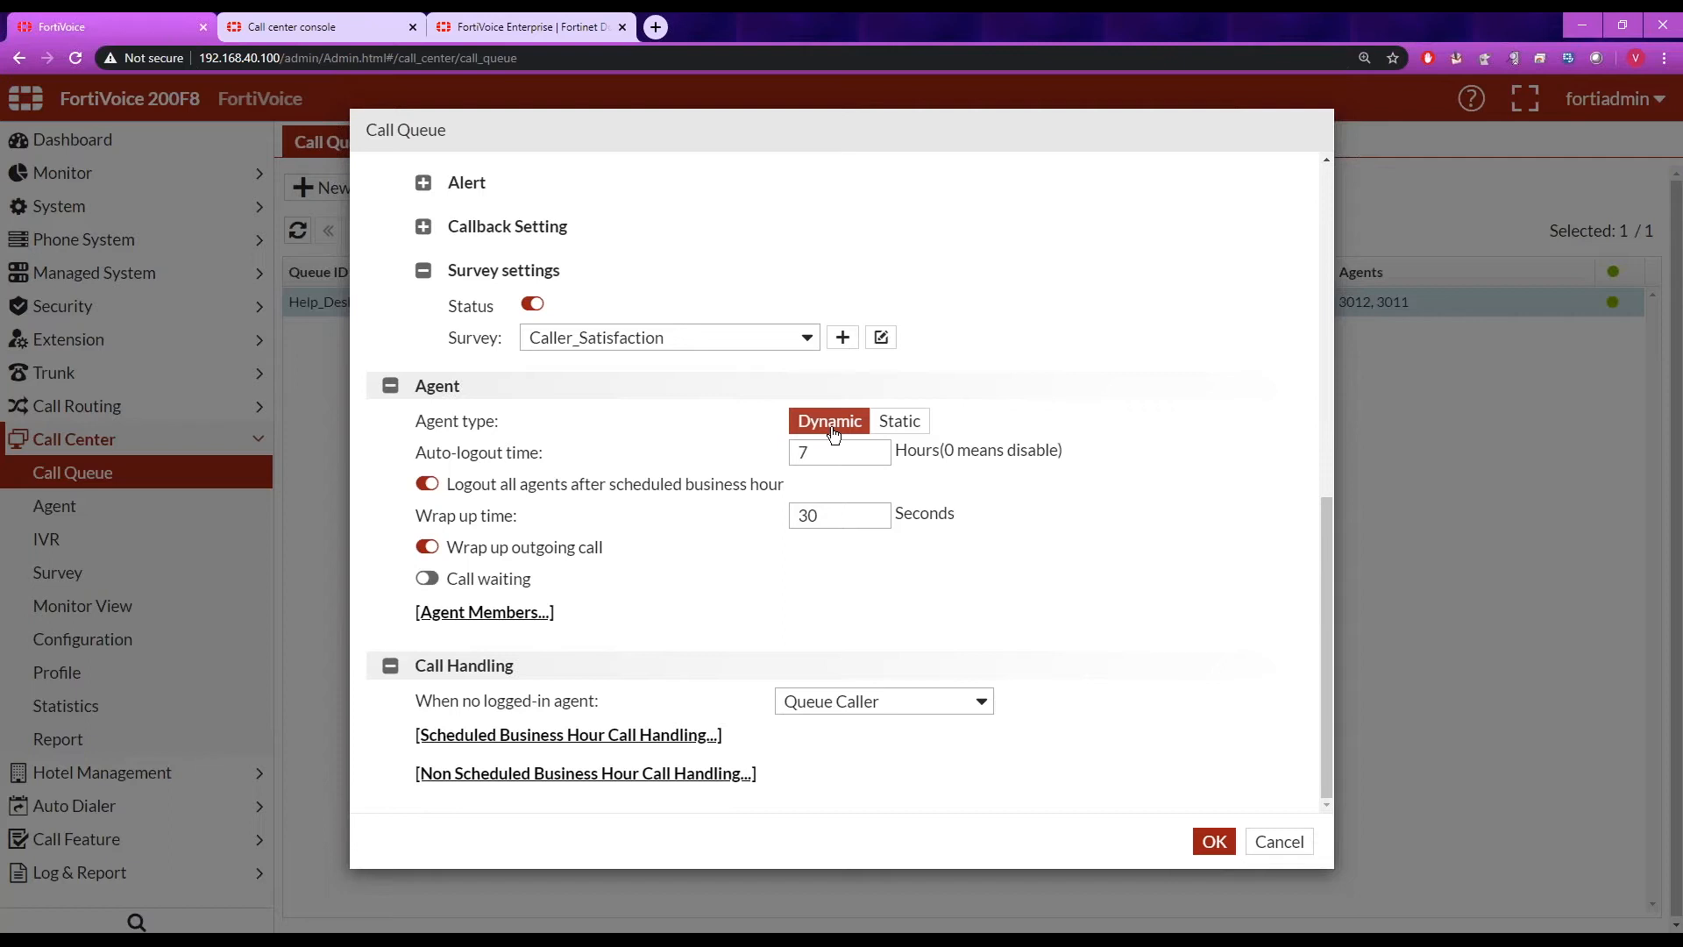
pyautogui.click(895, 428)
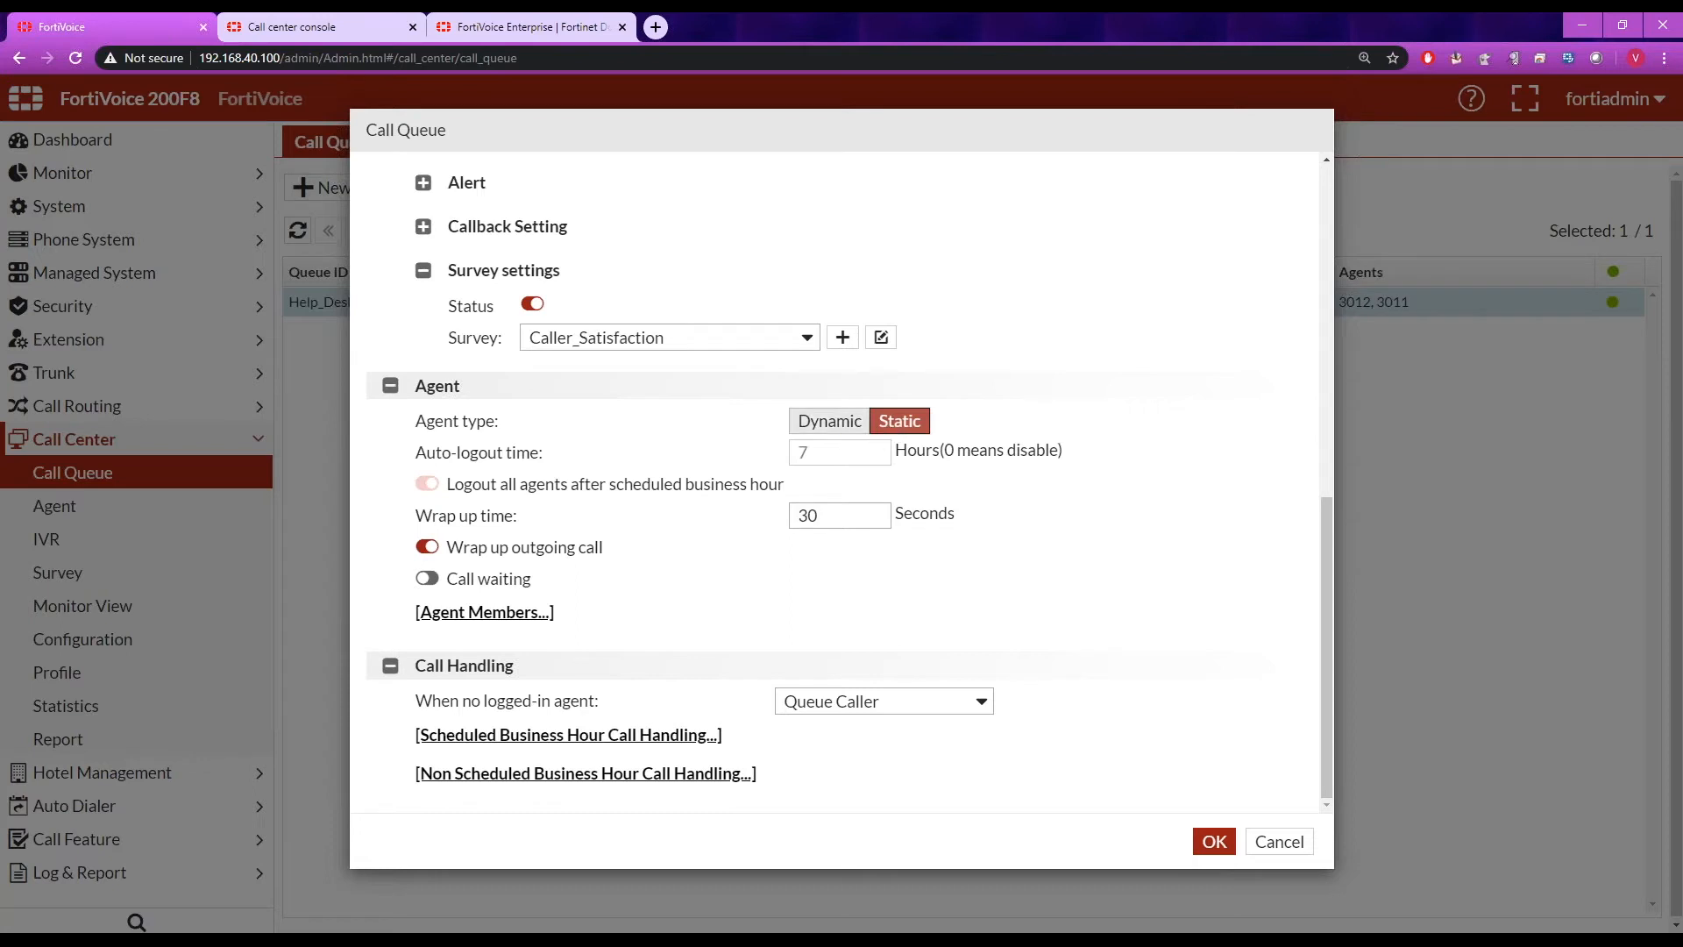
pyautogui.click(843, 432)
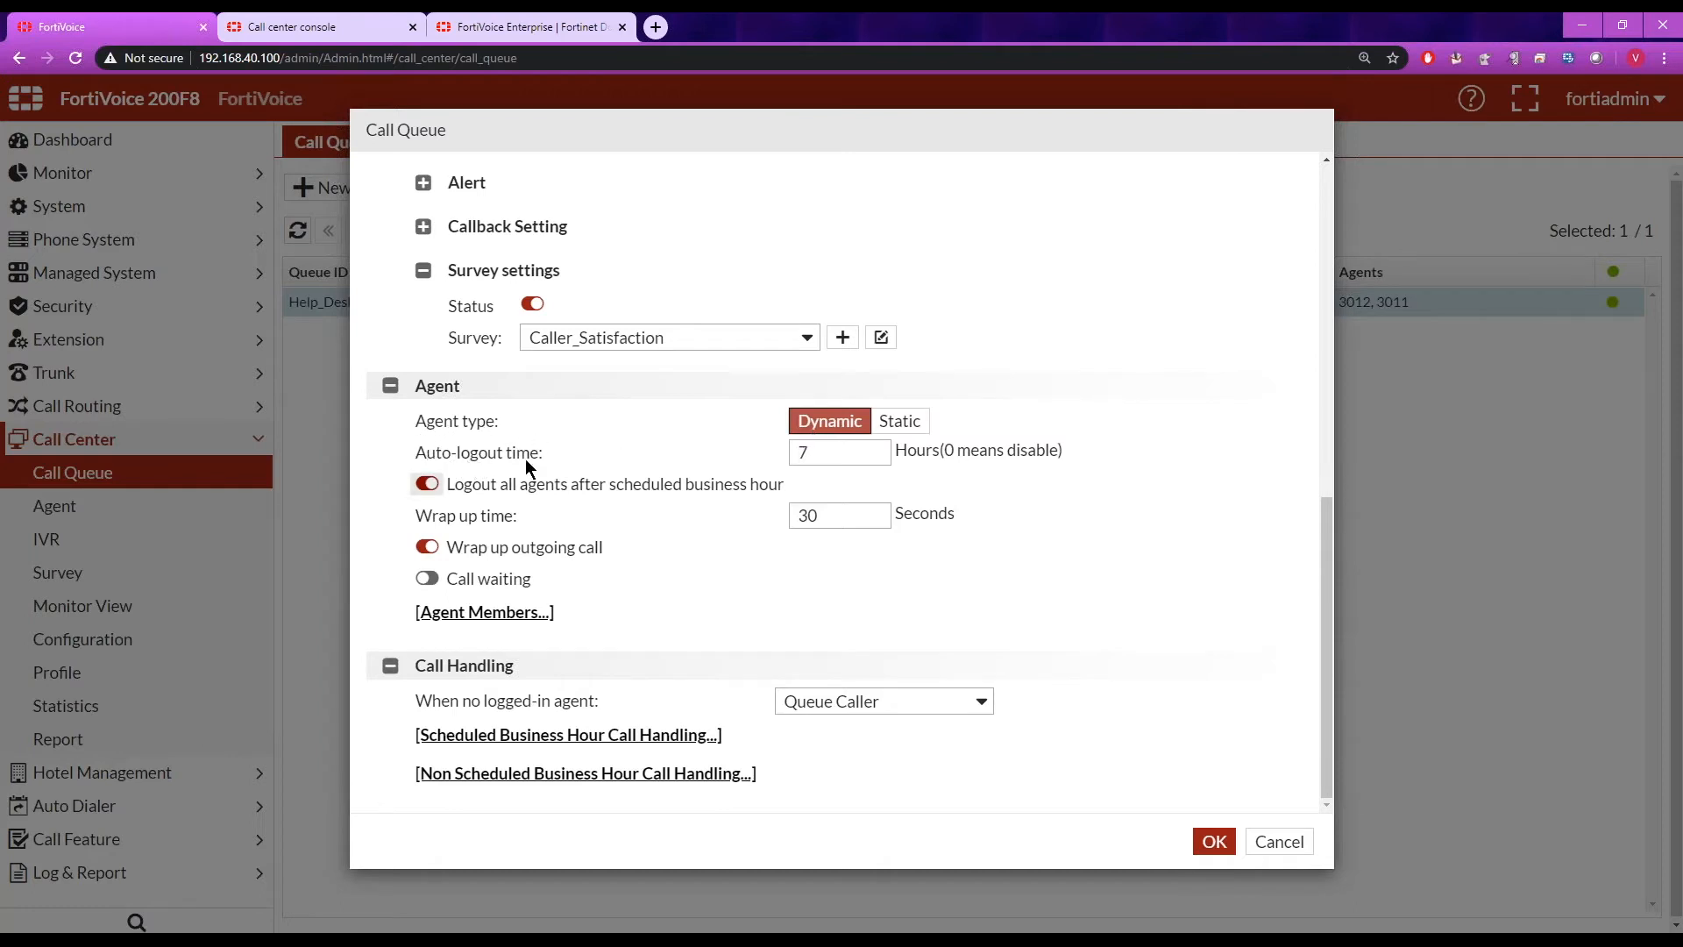
pyautogui.moveTo(820, 457); pyautogui.dragTo(765, 464)
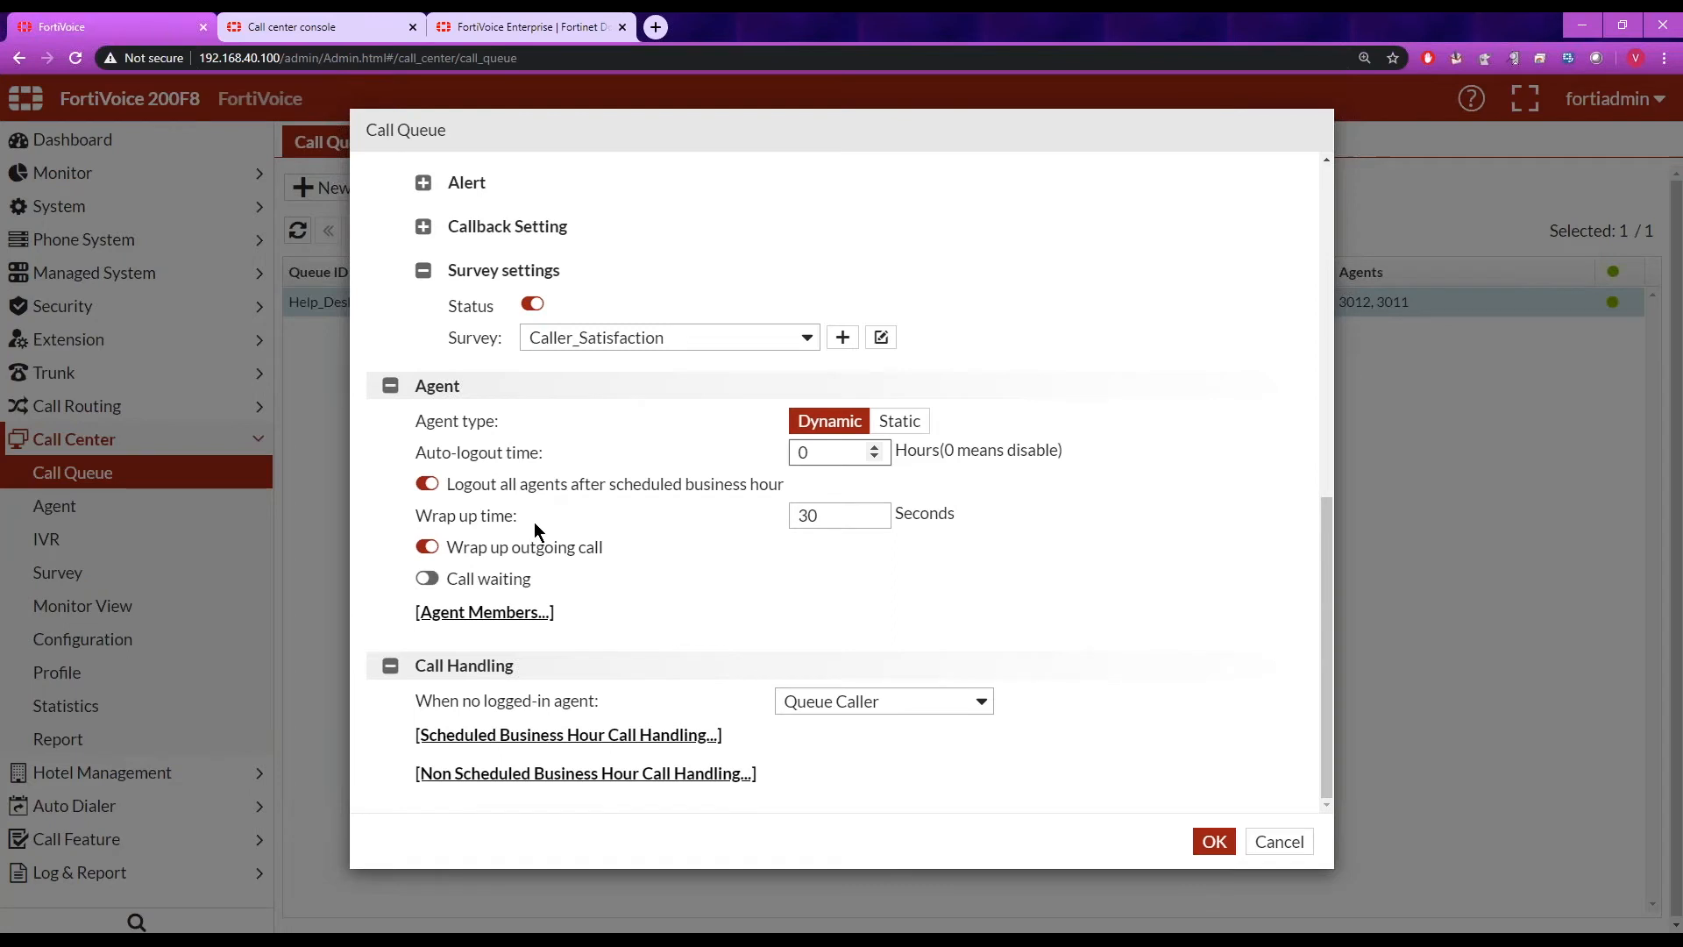
# - Check the queue's wrap up time, and switch Wrap up outgoing call off and on and Call waiting on and off
pyautogui.click(833, 513)
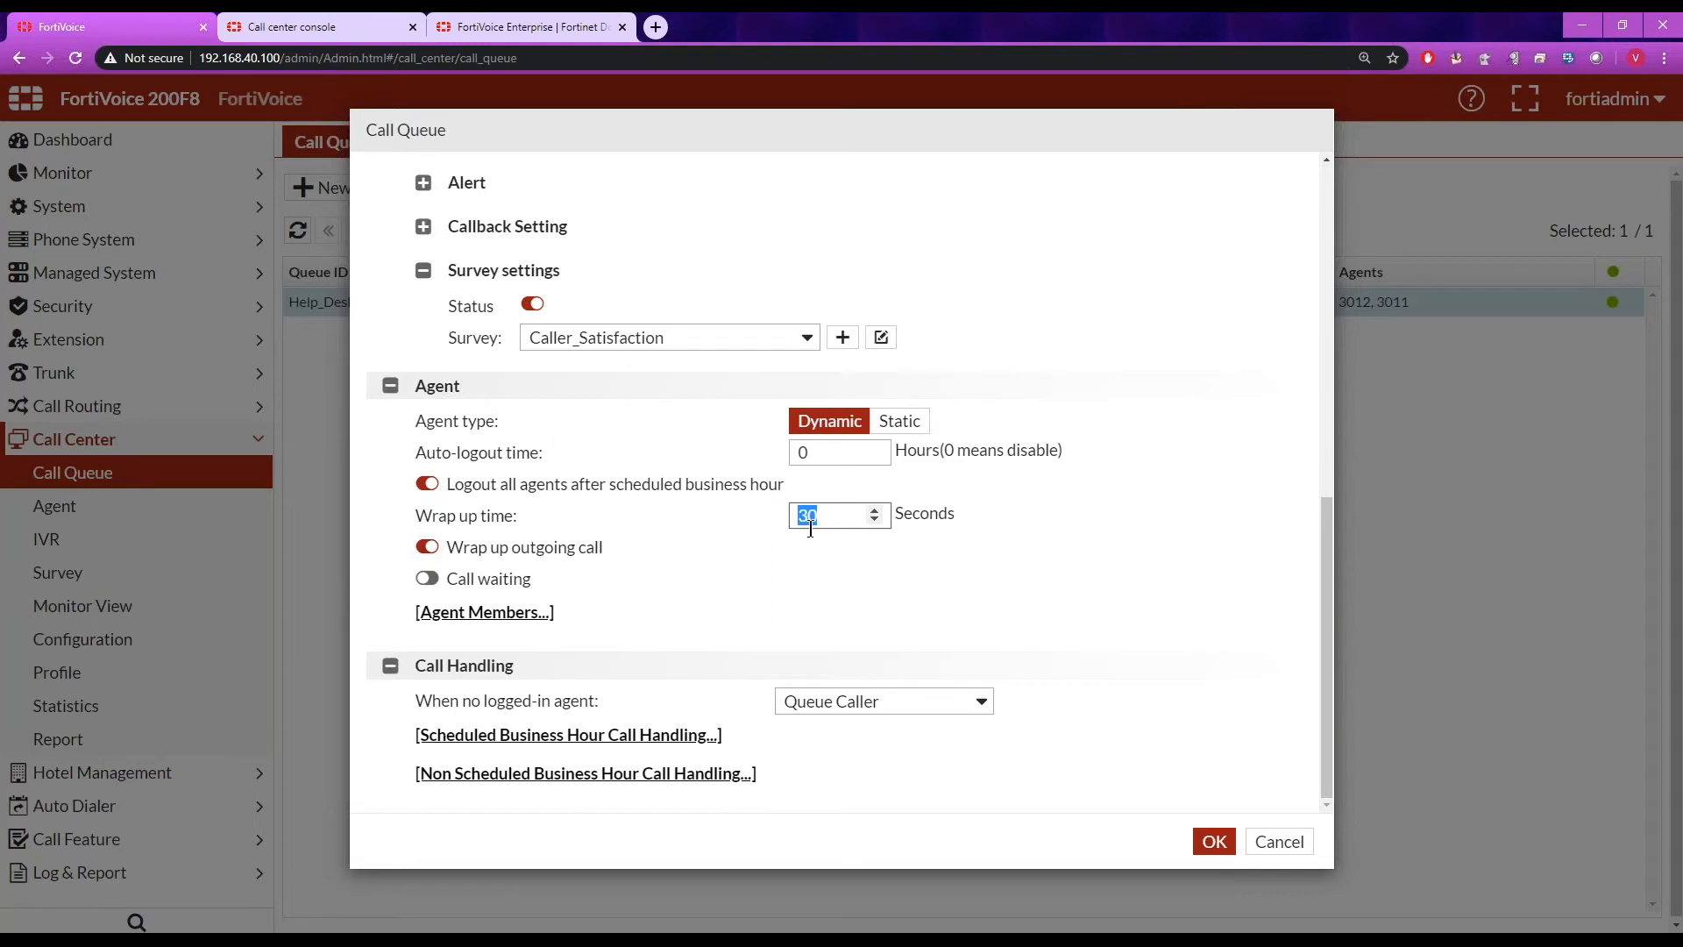
pyautogui.click(649, 531)
pyautogui.click(522, 552)
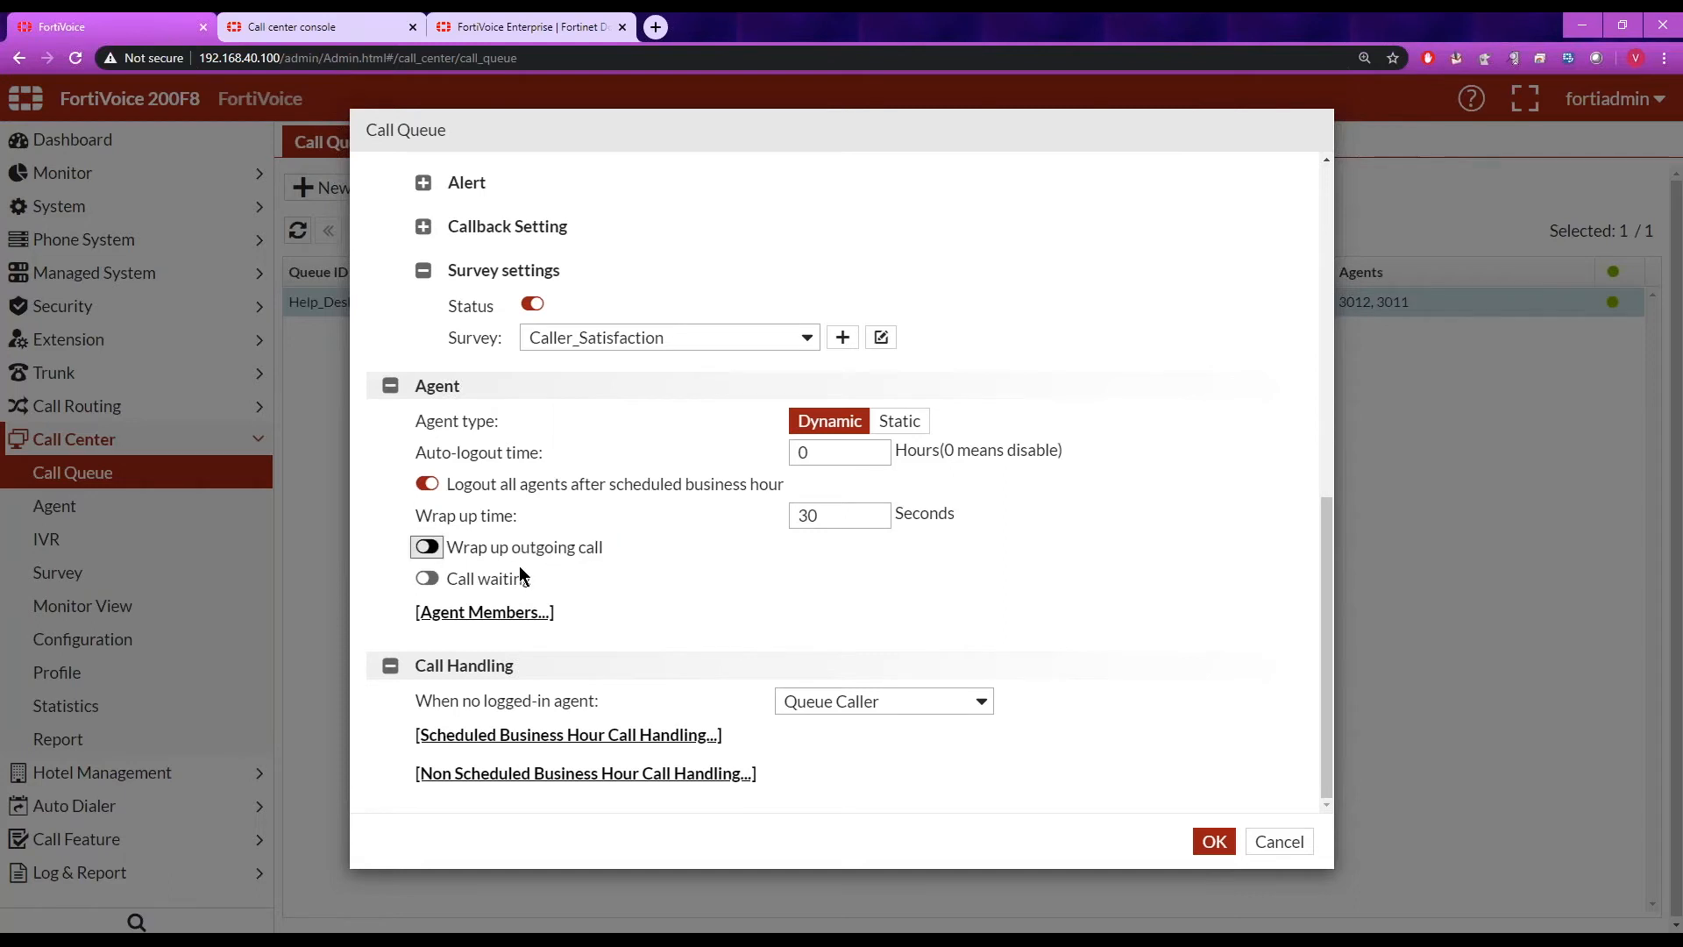
pyautogui.click(427, 547)
pyautogui.click(428, 580)
pyautogui.click(428, 580)
# - Examine the queue's agent members, and review the All Agents Paused, All Agents Logout and Unclassified categories of Scheduled Business Hour Call Handling
pyautogui.click(494, 619)
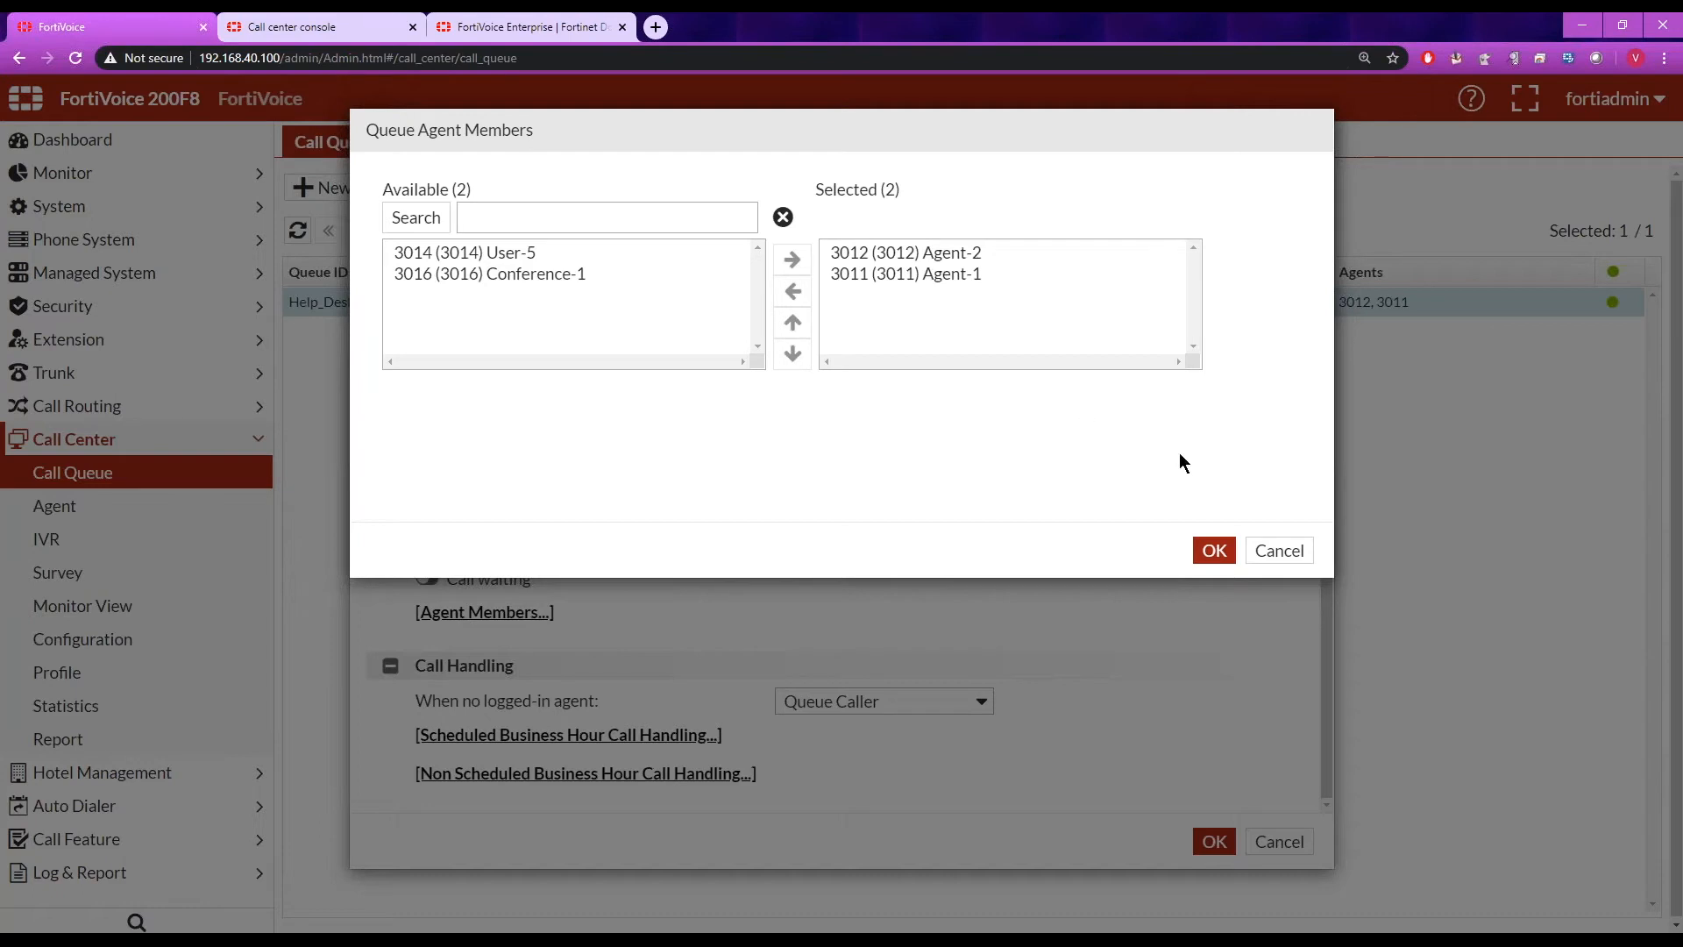
pyautogui.click(1280, 550)
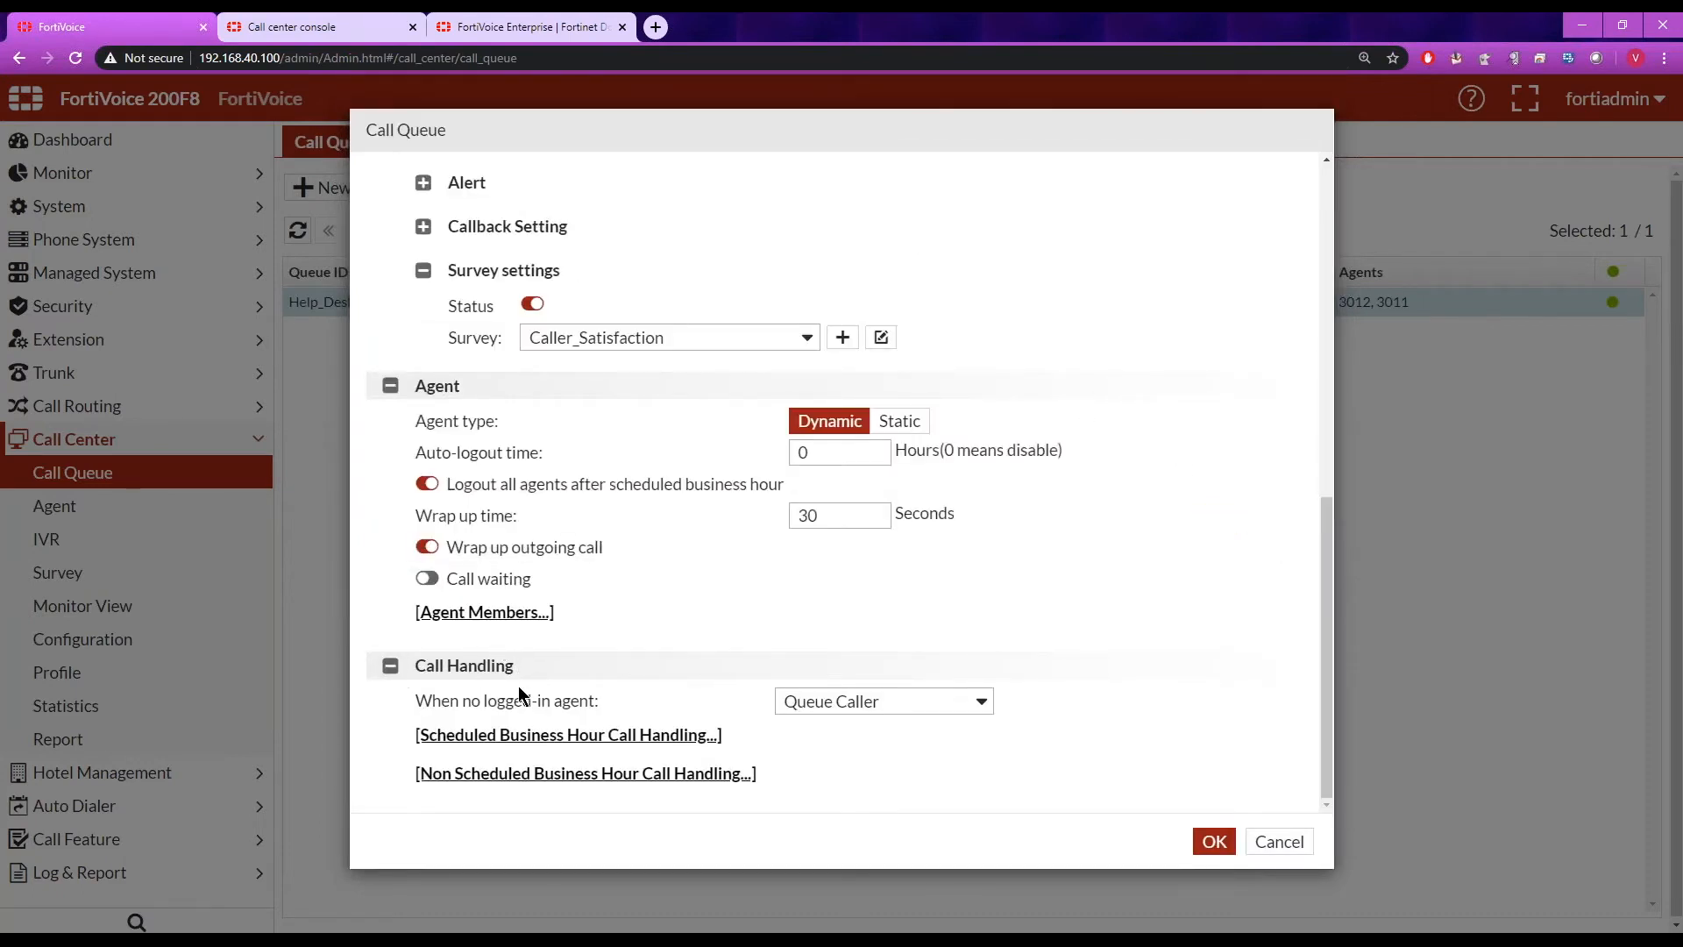
pyautogui.click(662, 736)
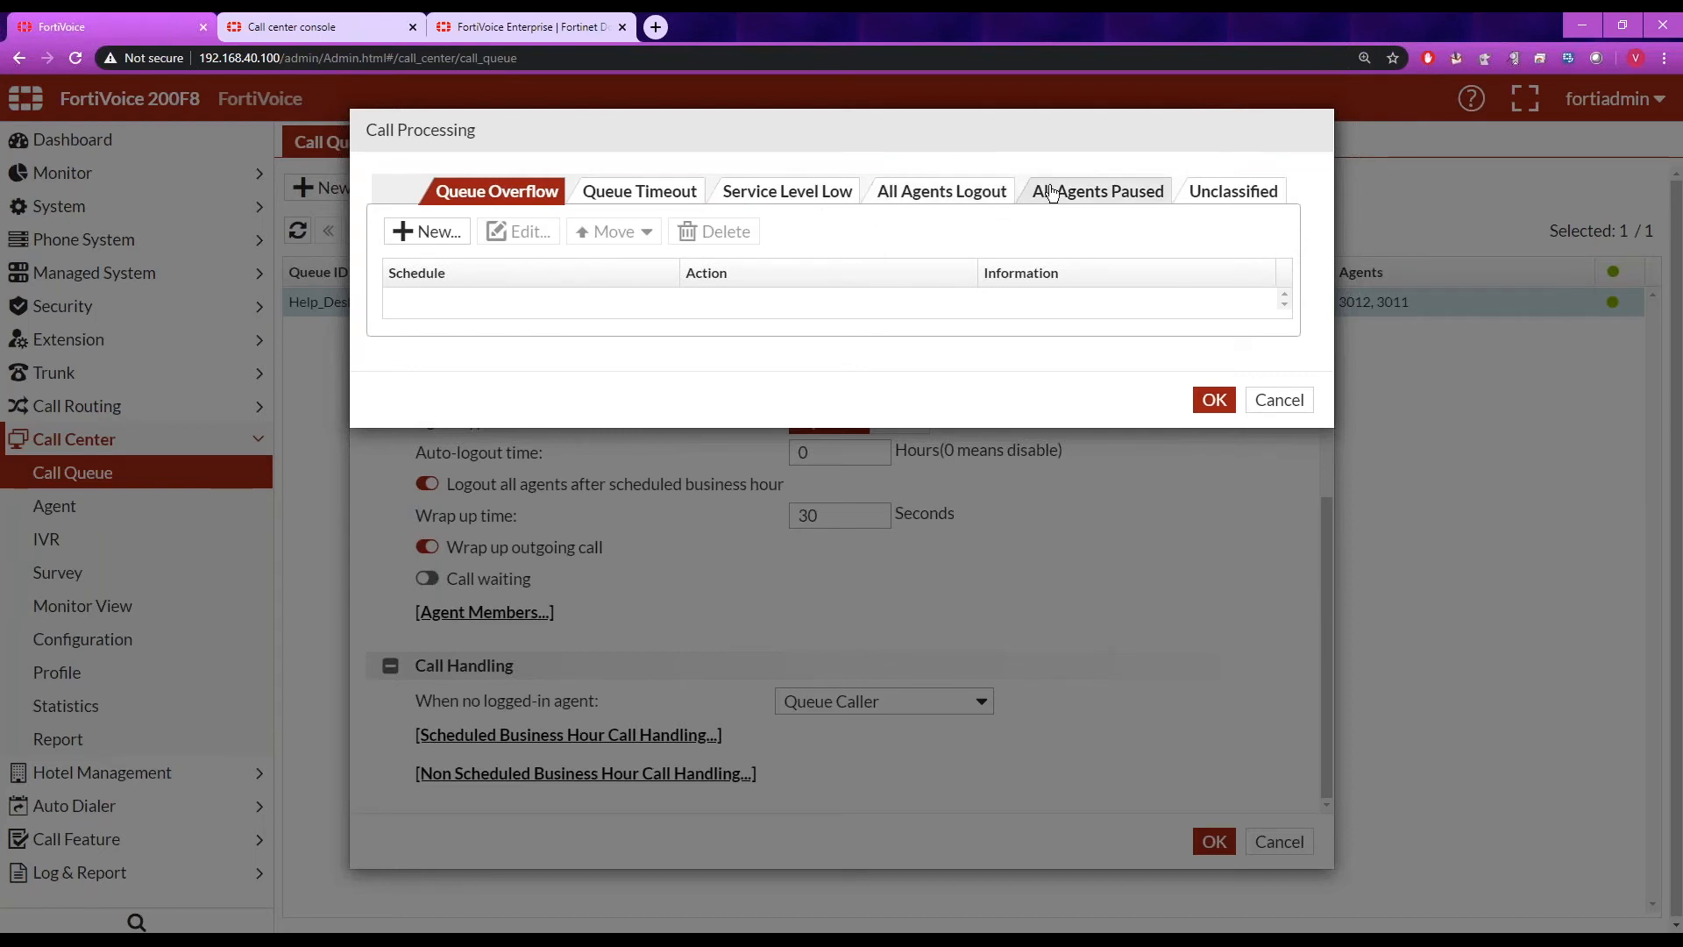
pyautogui.click(1097, 194)
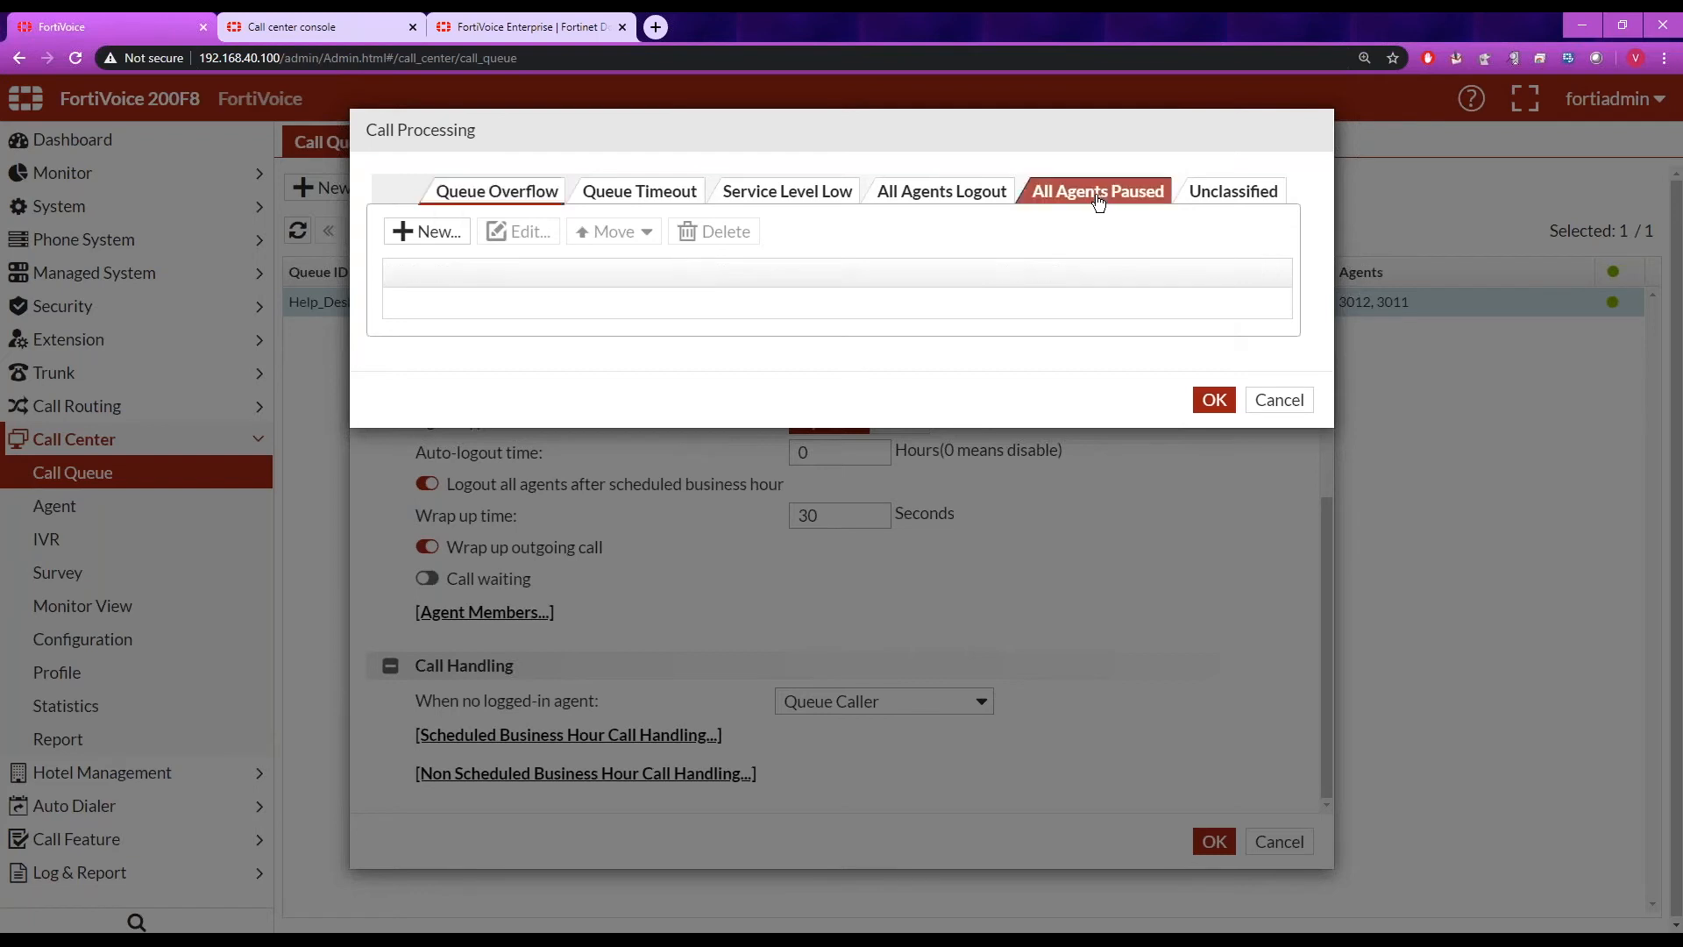
pyautogui.click(968, 198)
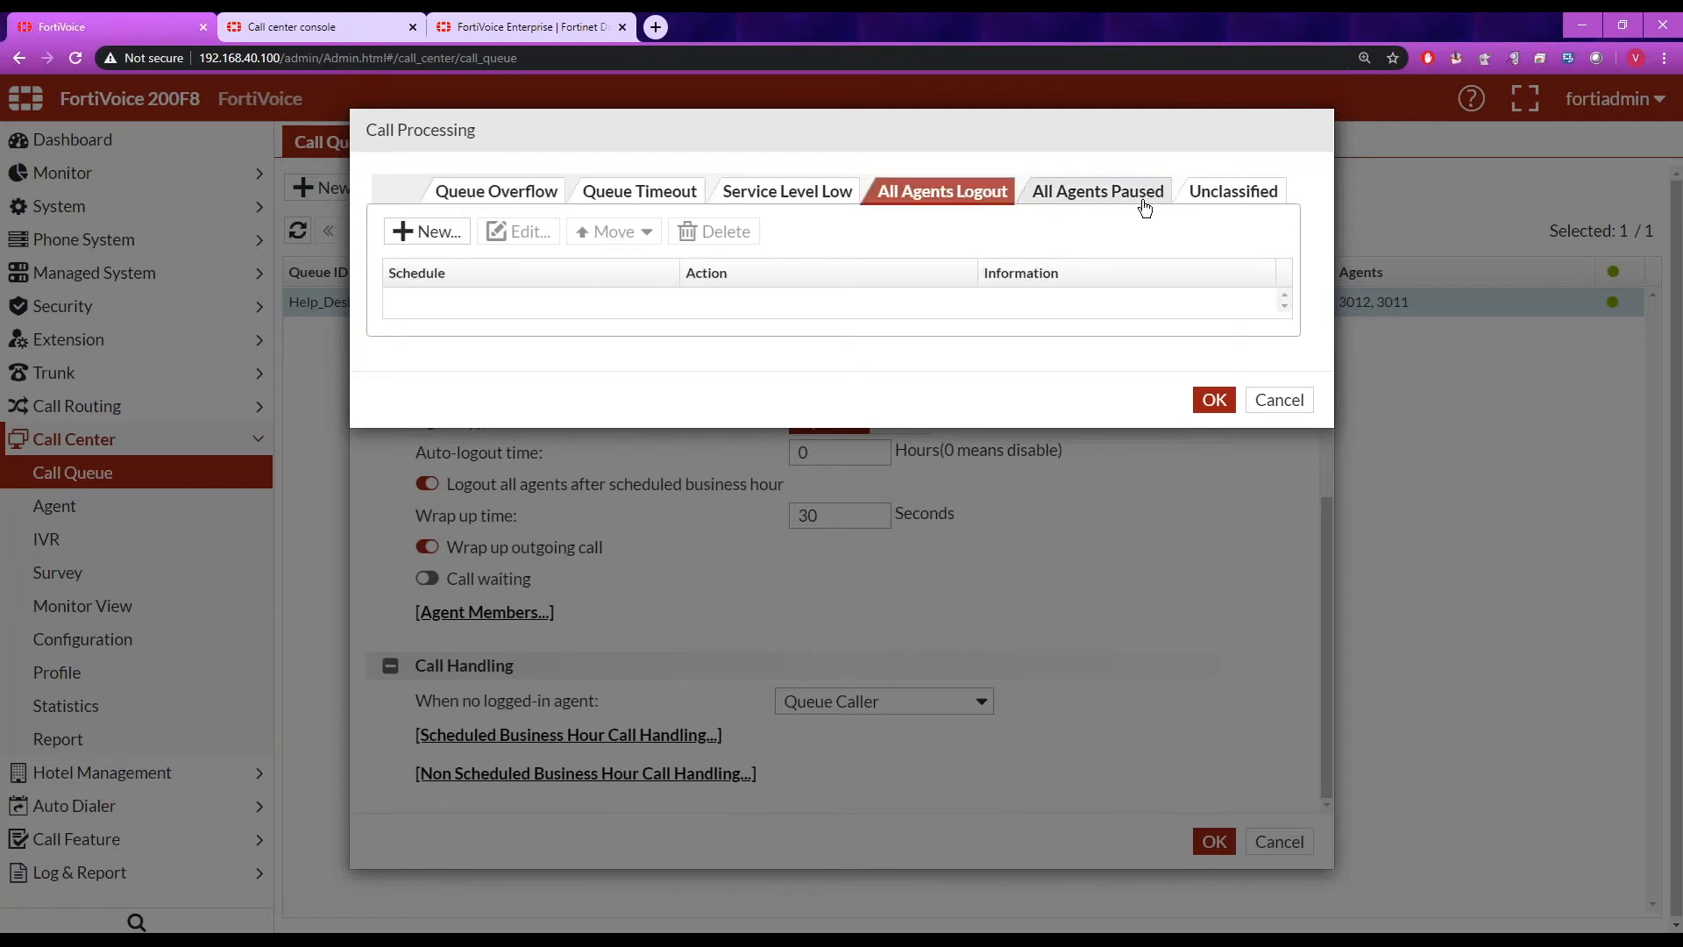
pyautogui.click(1244, 193)
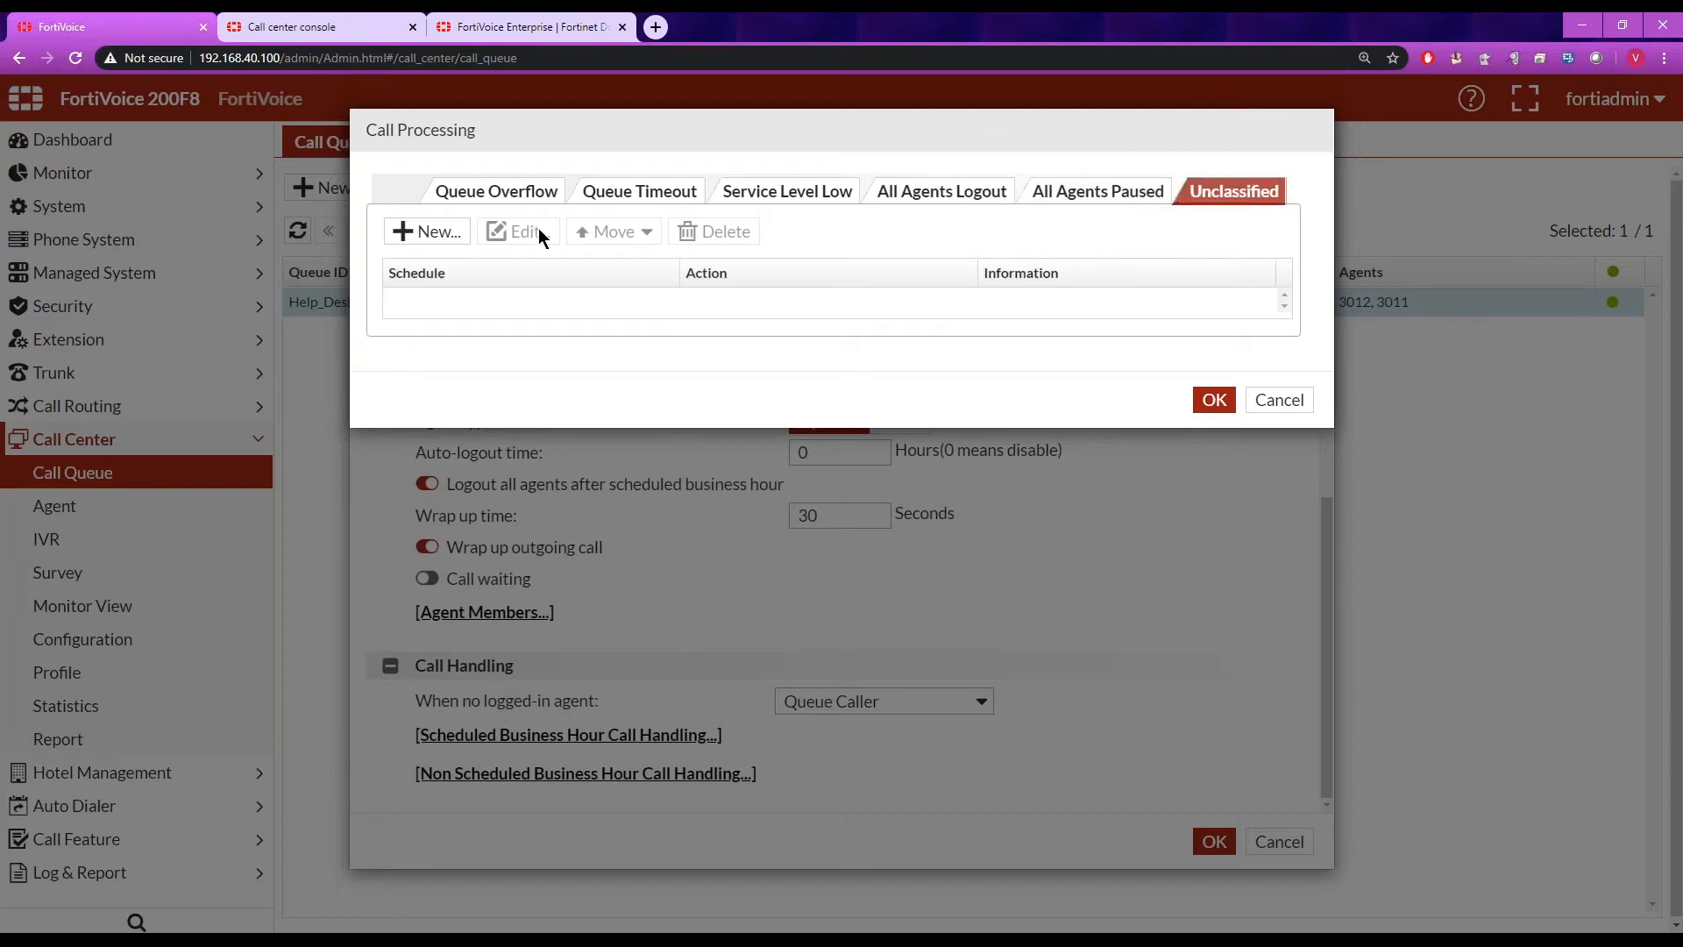
# - Examine the actions available for a new Unclassified call process, and cancel it and the Help_Desk queue dialog without saving
pyautogui.click(433, 232)
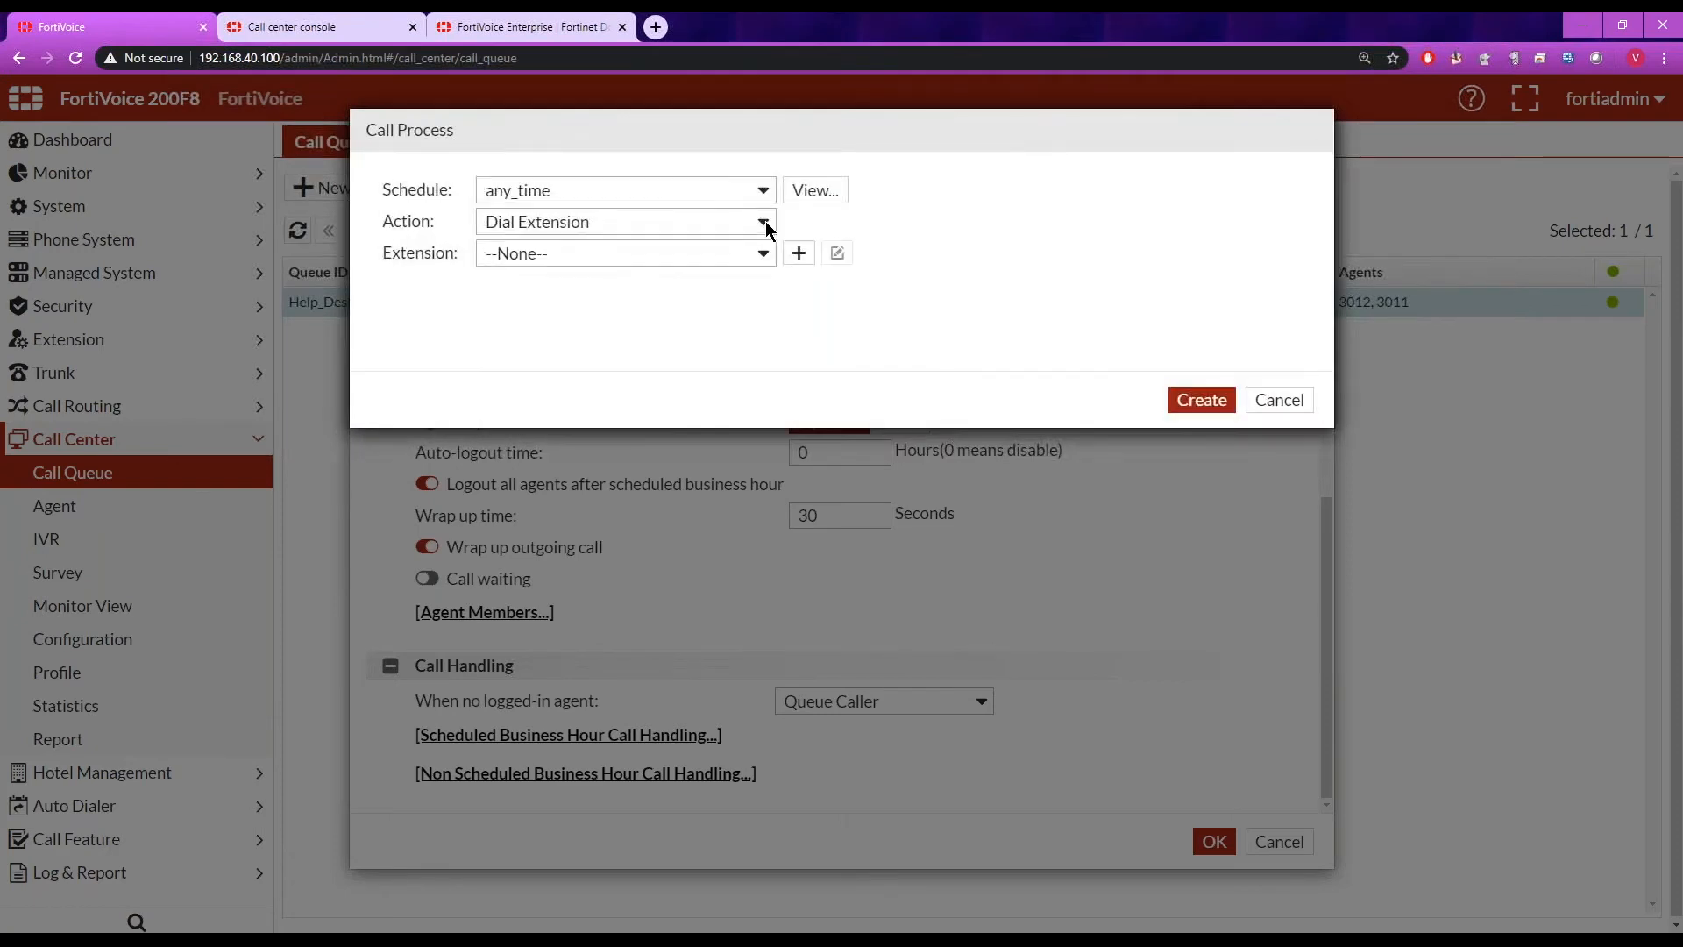
pyautogui.click(763, 223)
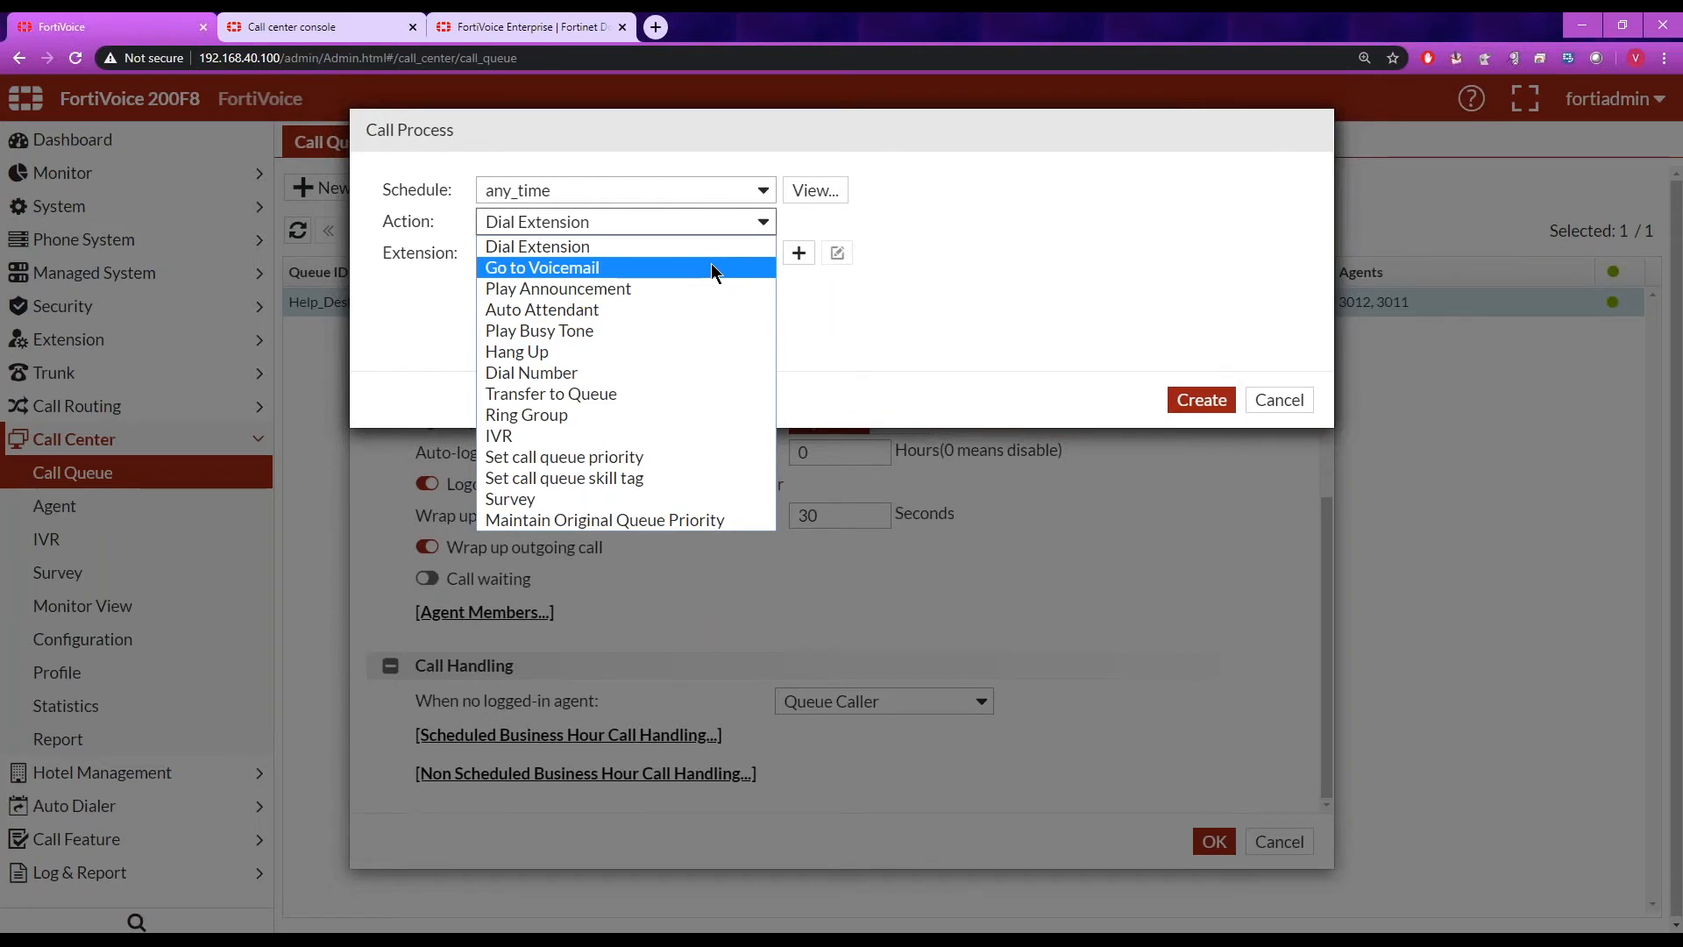
pyautogui.click(1129, 274)
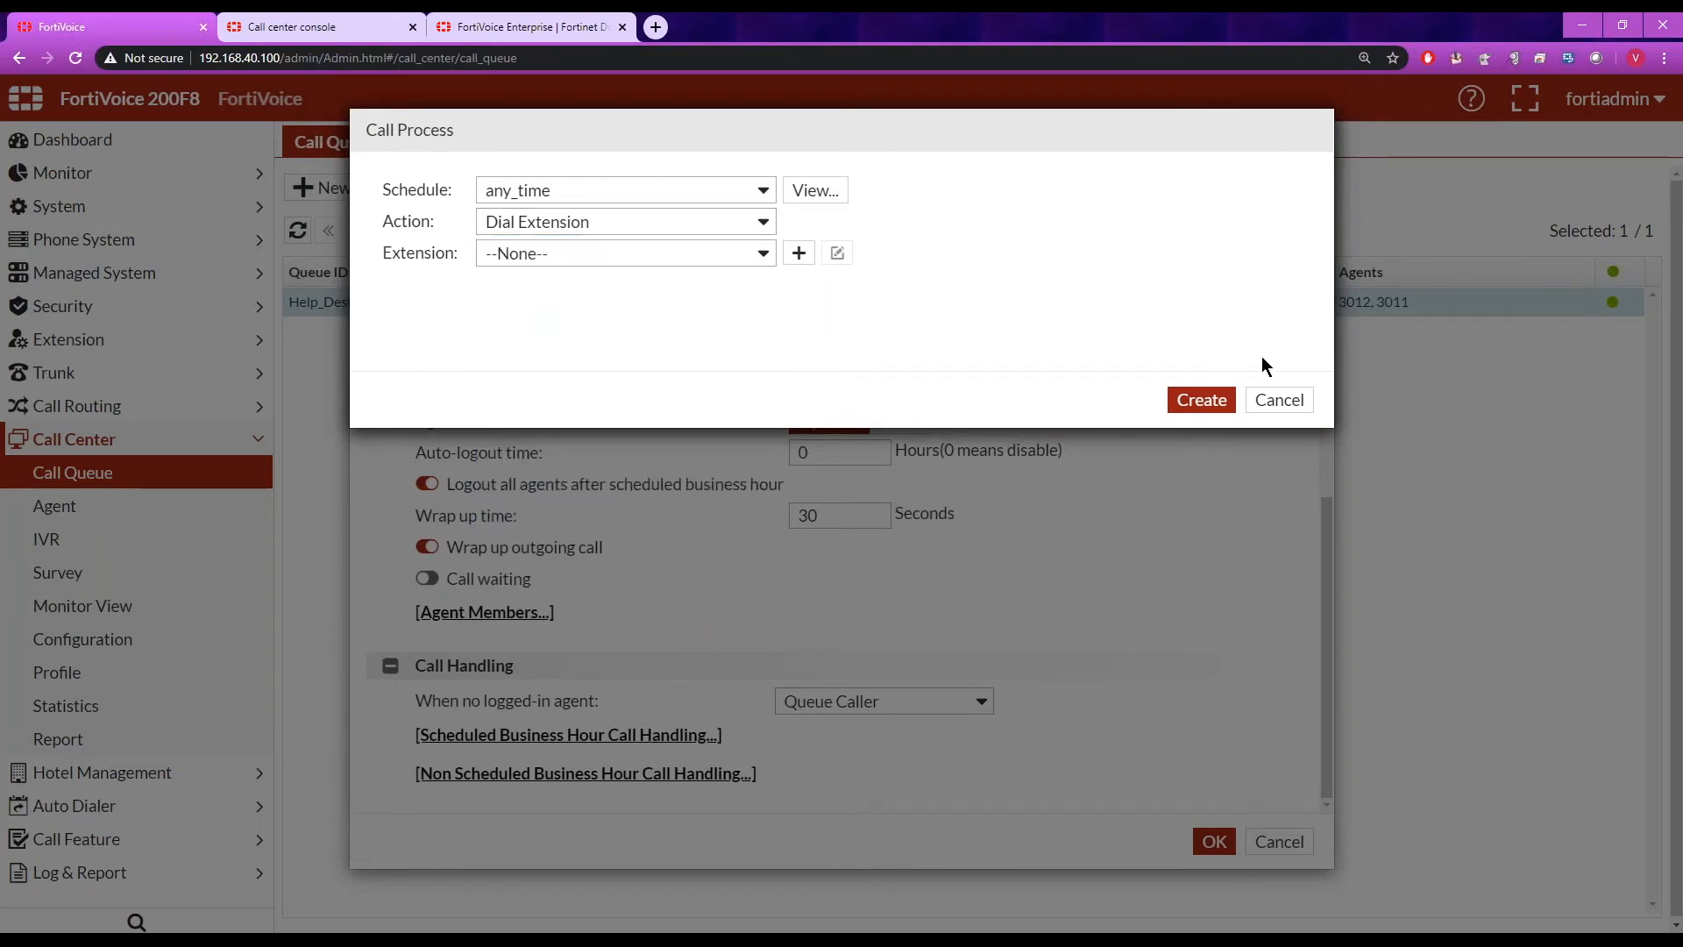
pyautogui.click(1285, 408)
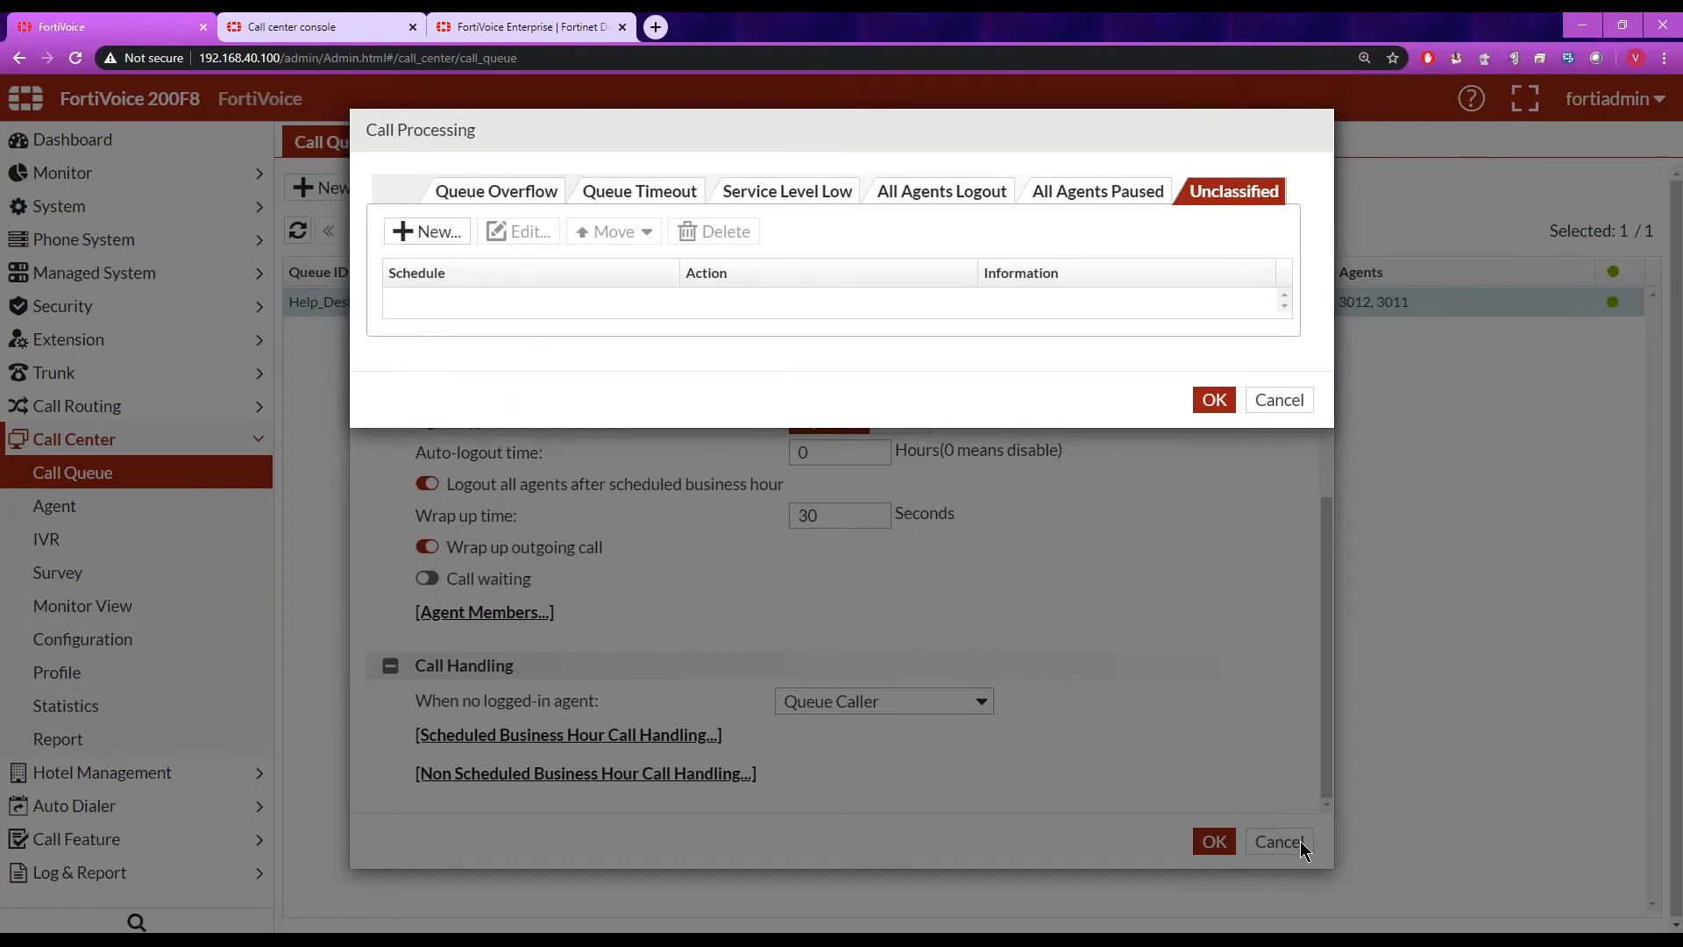
pyautogui.click(1294, 403)
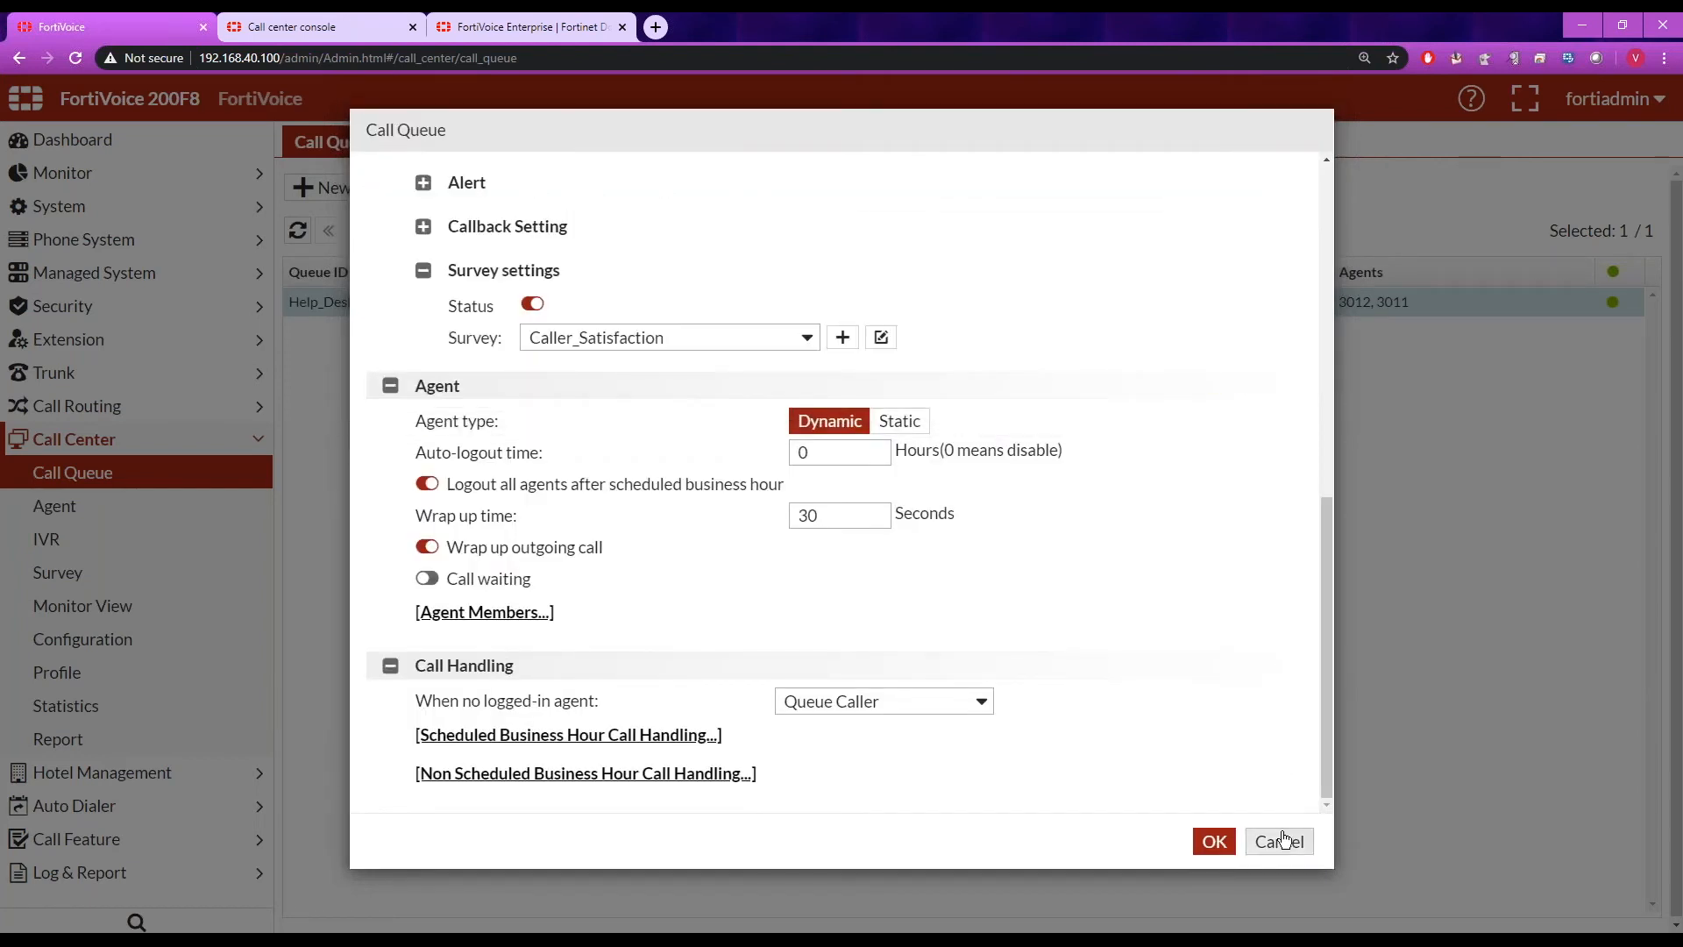
pyautogui.click(1281, 842)
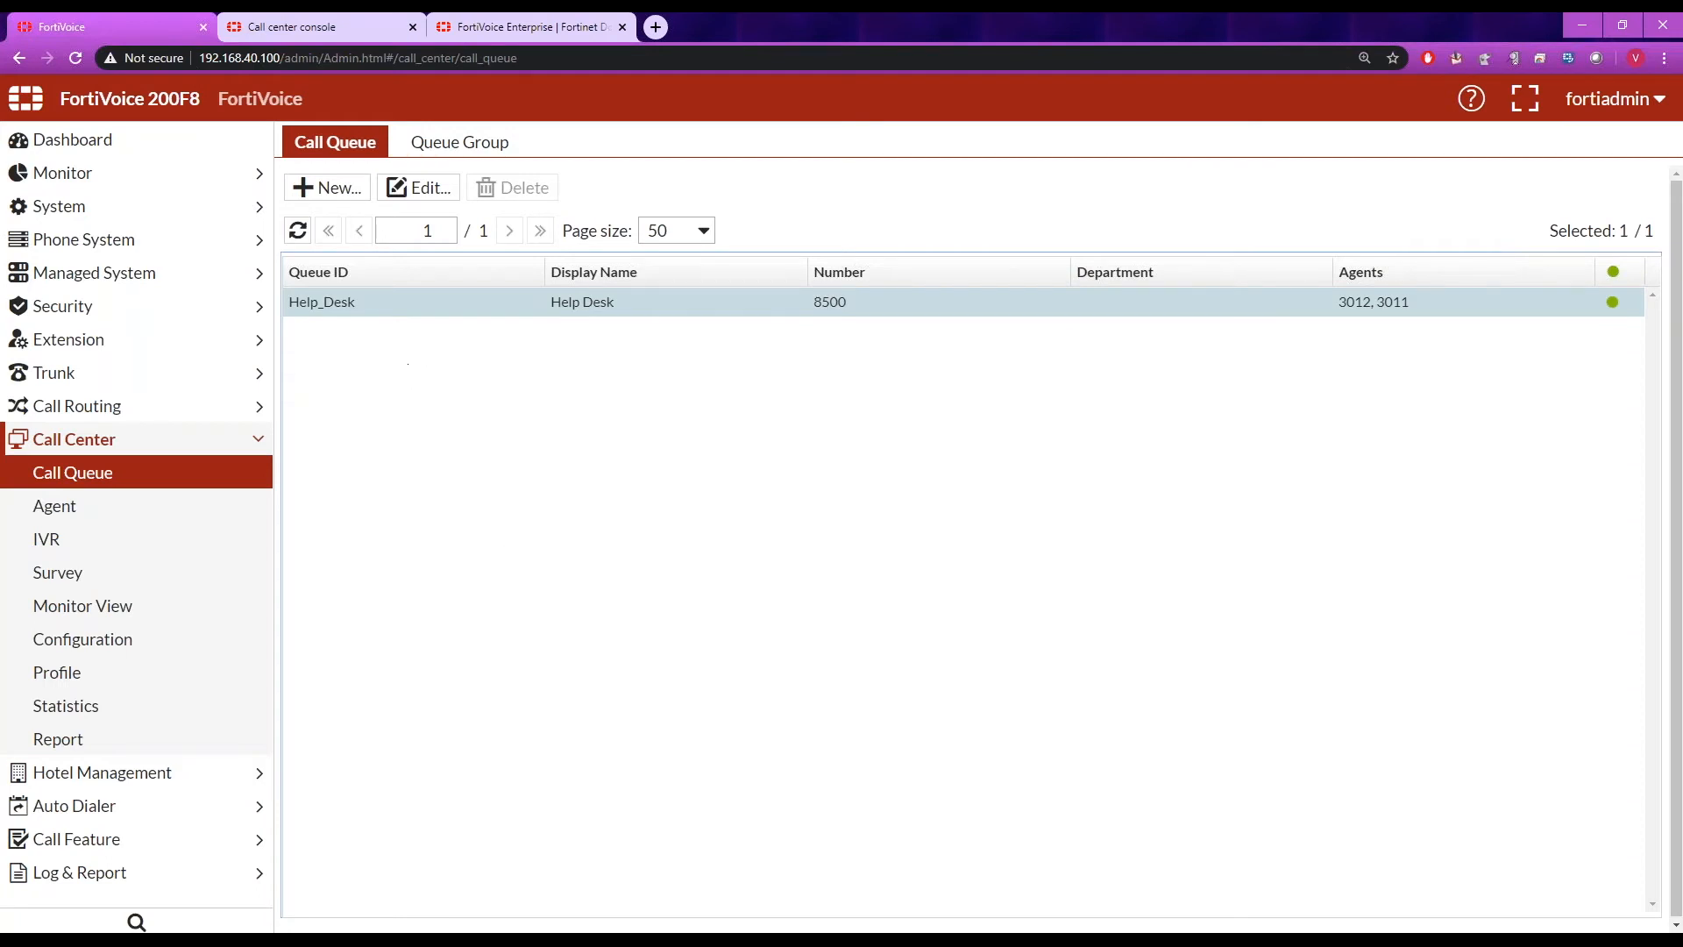
# - Compare the web address of the agent's call center console with that of the admin page, and return to the console
pyautogui.click(307, 30)
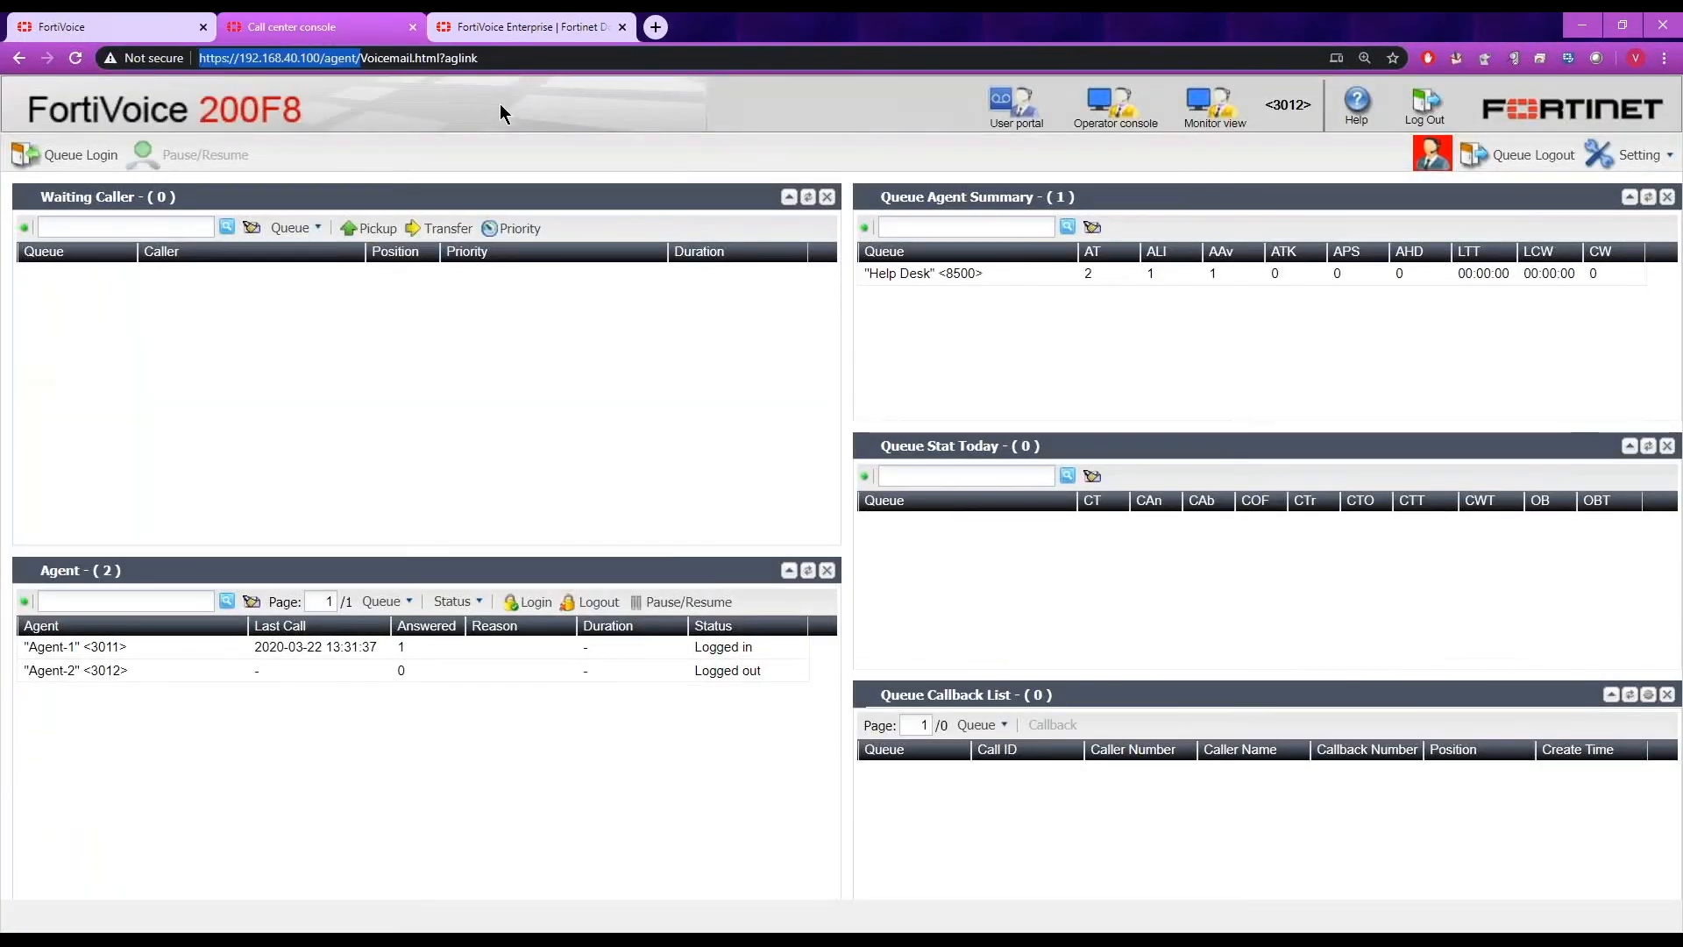
pyautogui.click(355, 60)
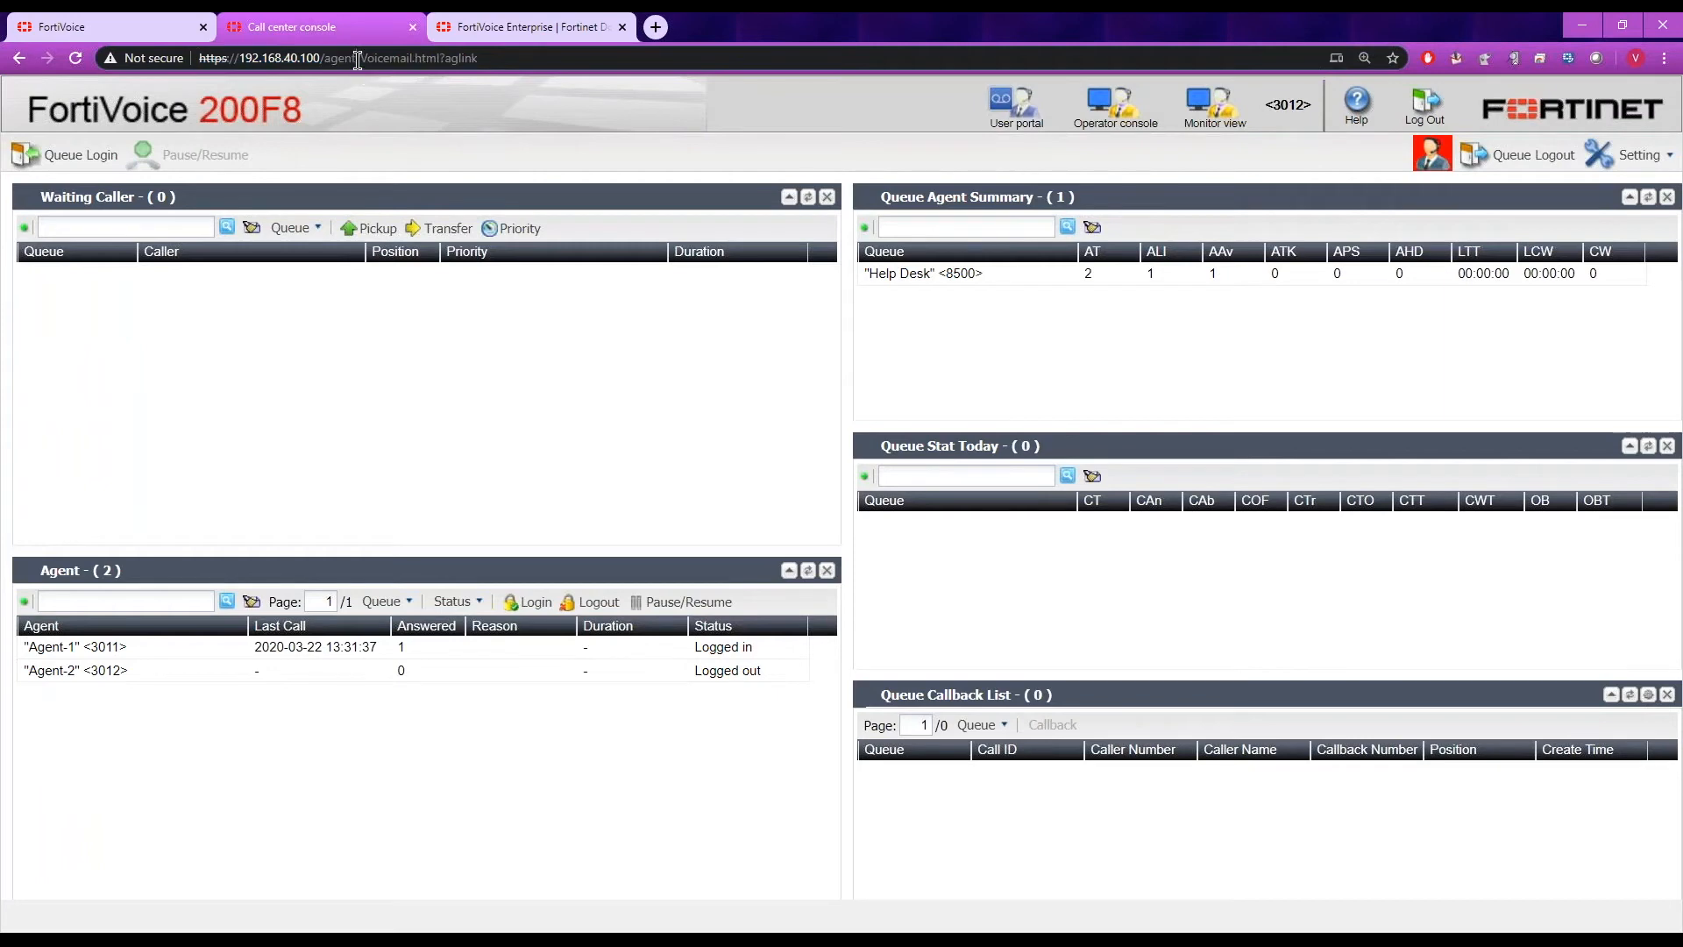
pyautogui.click(173, 35)
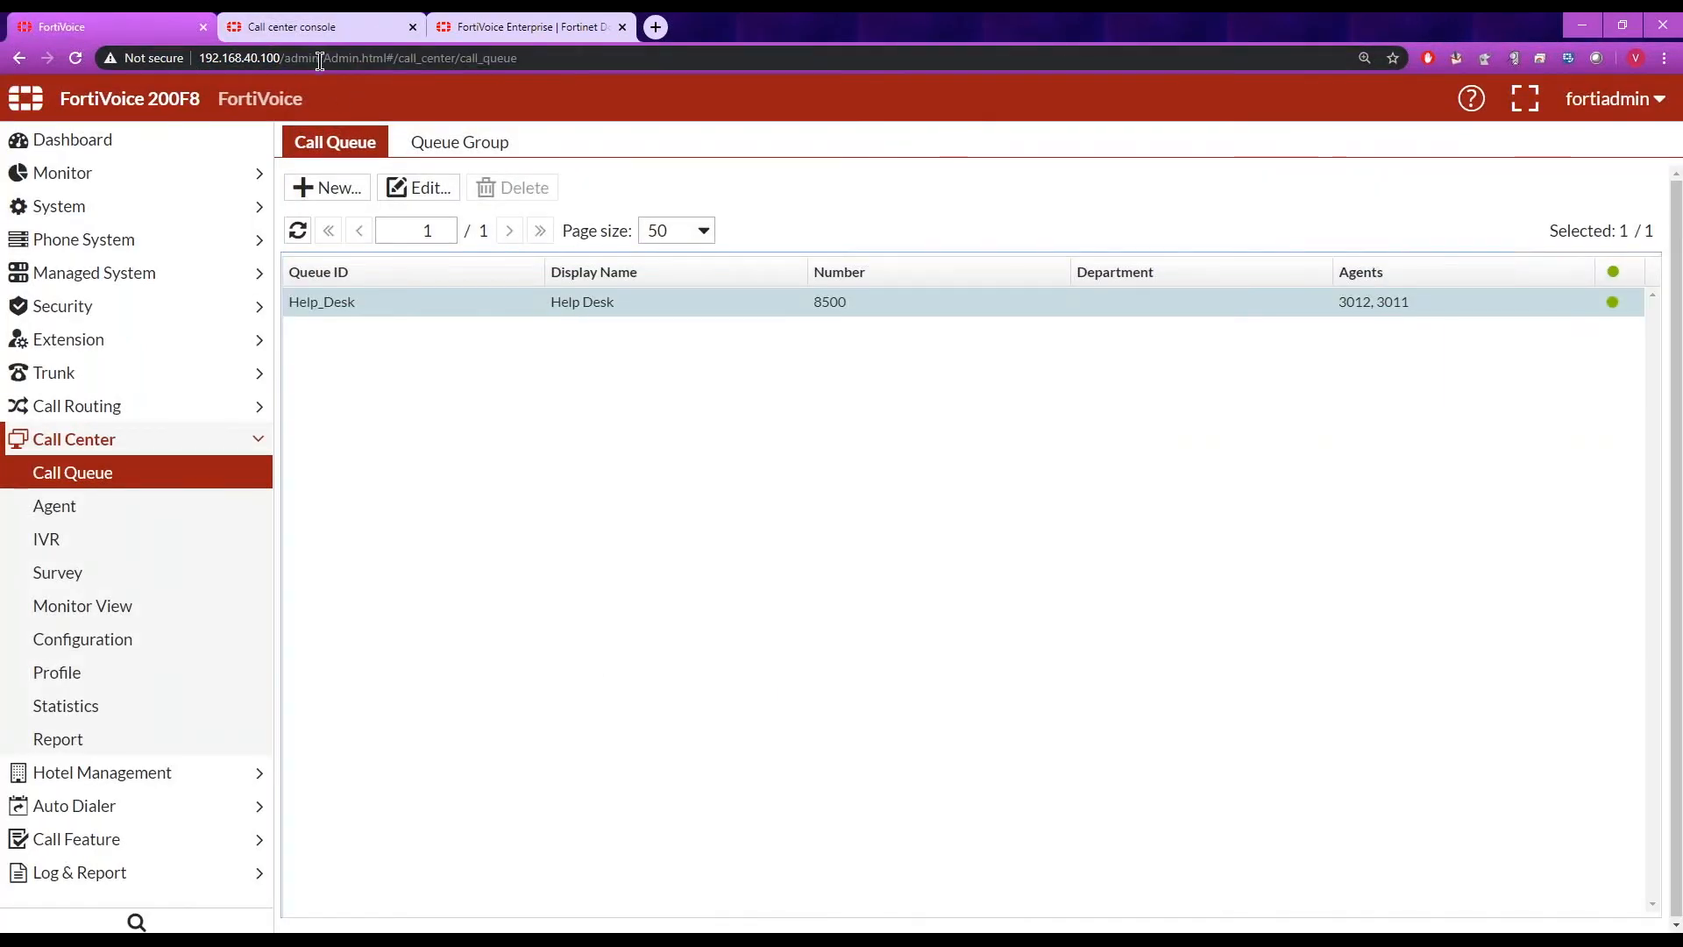
pyautogui.moveTo(320, 58); pyautogui.dragTo(247, 54)
pyautogui.click(293, 26)
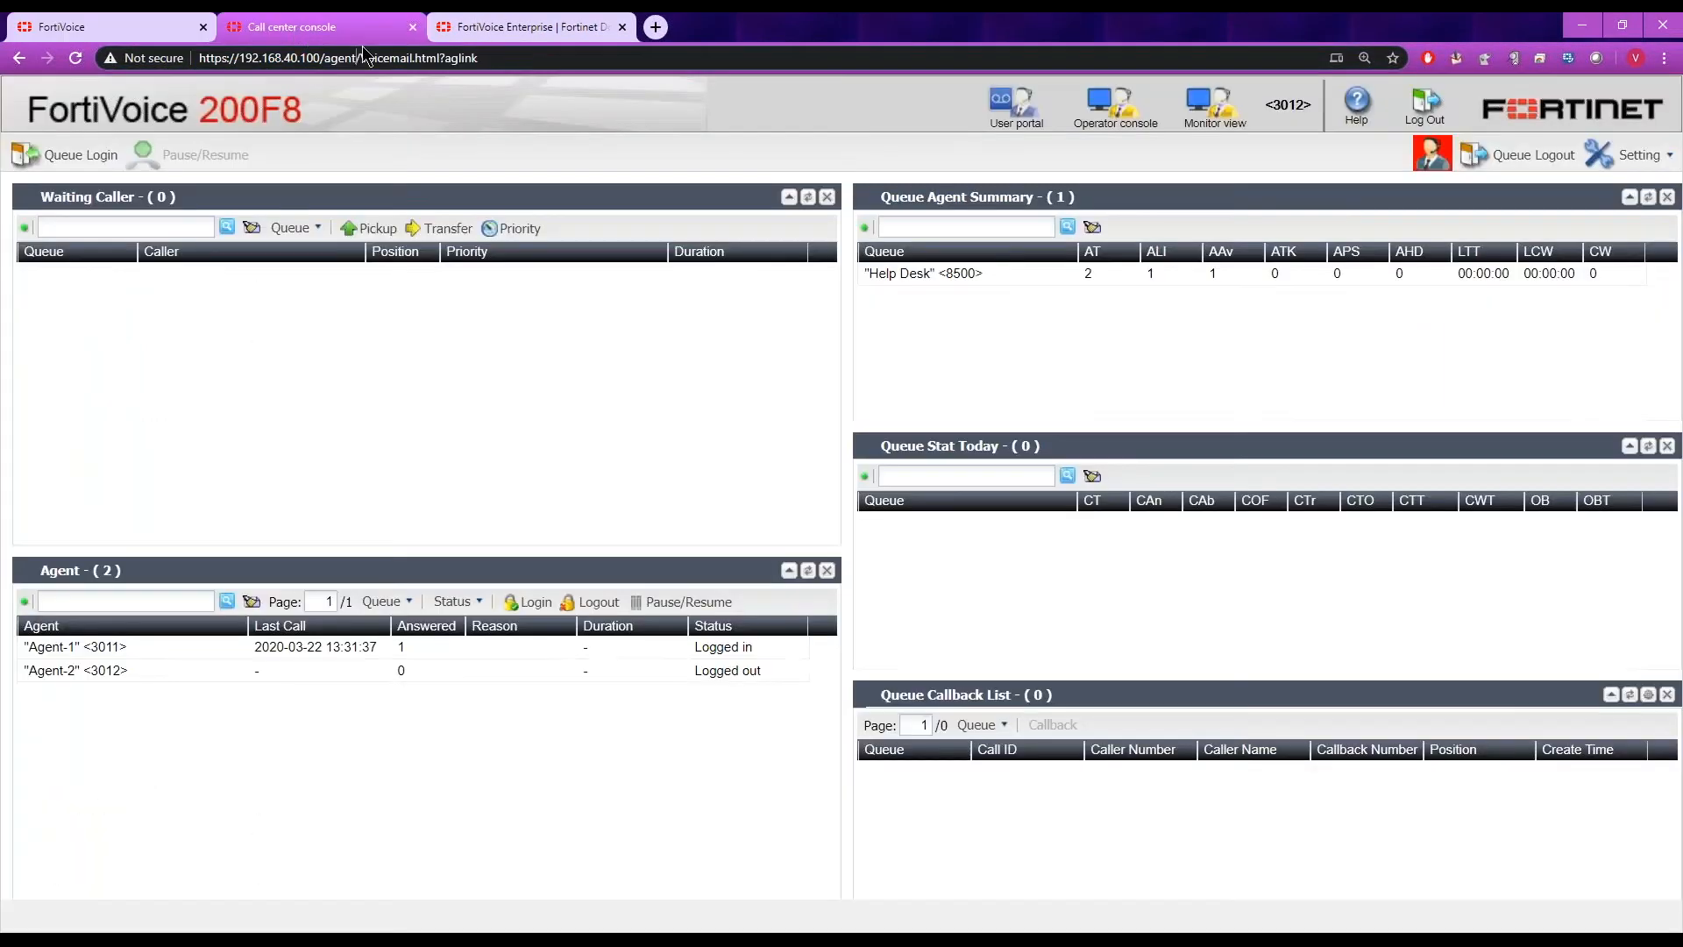
# - Open the agent's user portal from the console, examine its web address, and go back to the call center console from the portal
pyautogui.click(1020, 90)
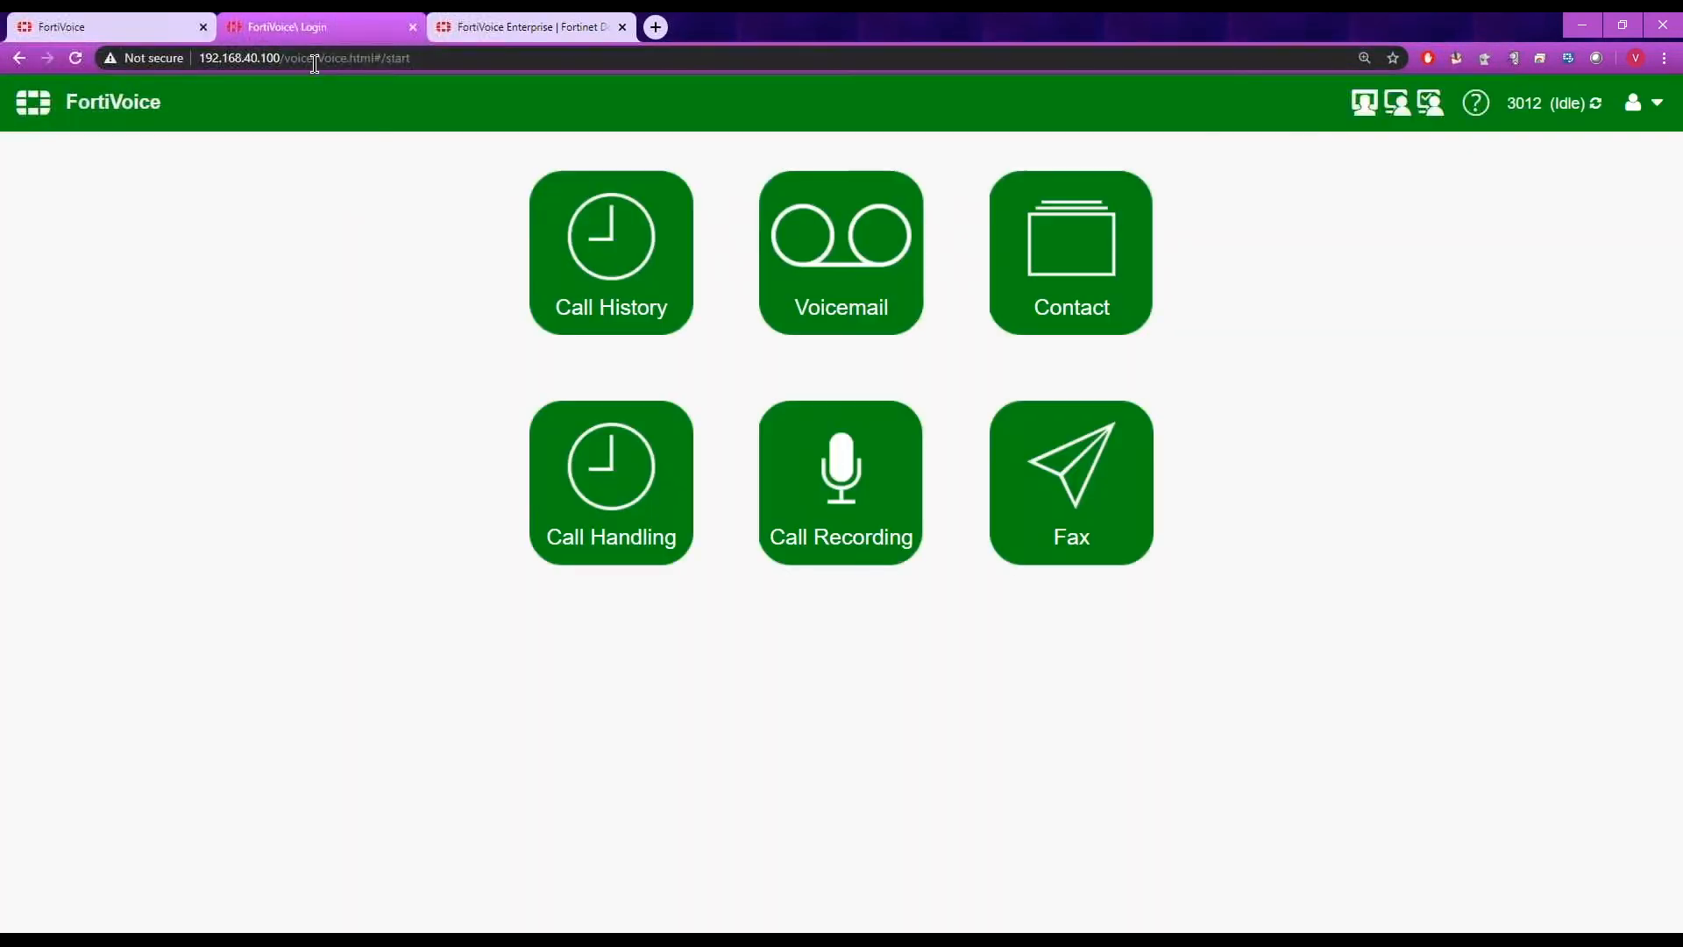
pyautogui.moveTo(315, 63); pyautogui.dragTo(198, 58)
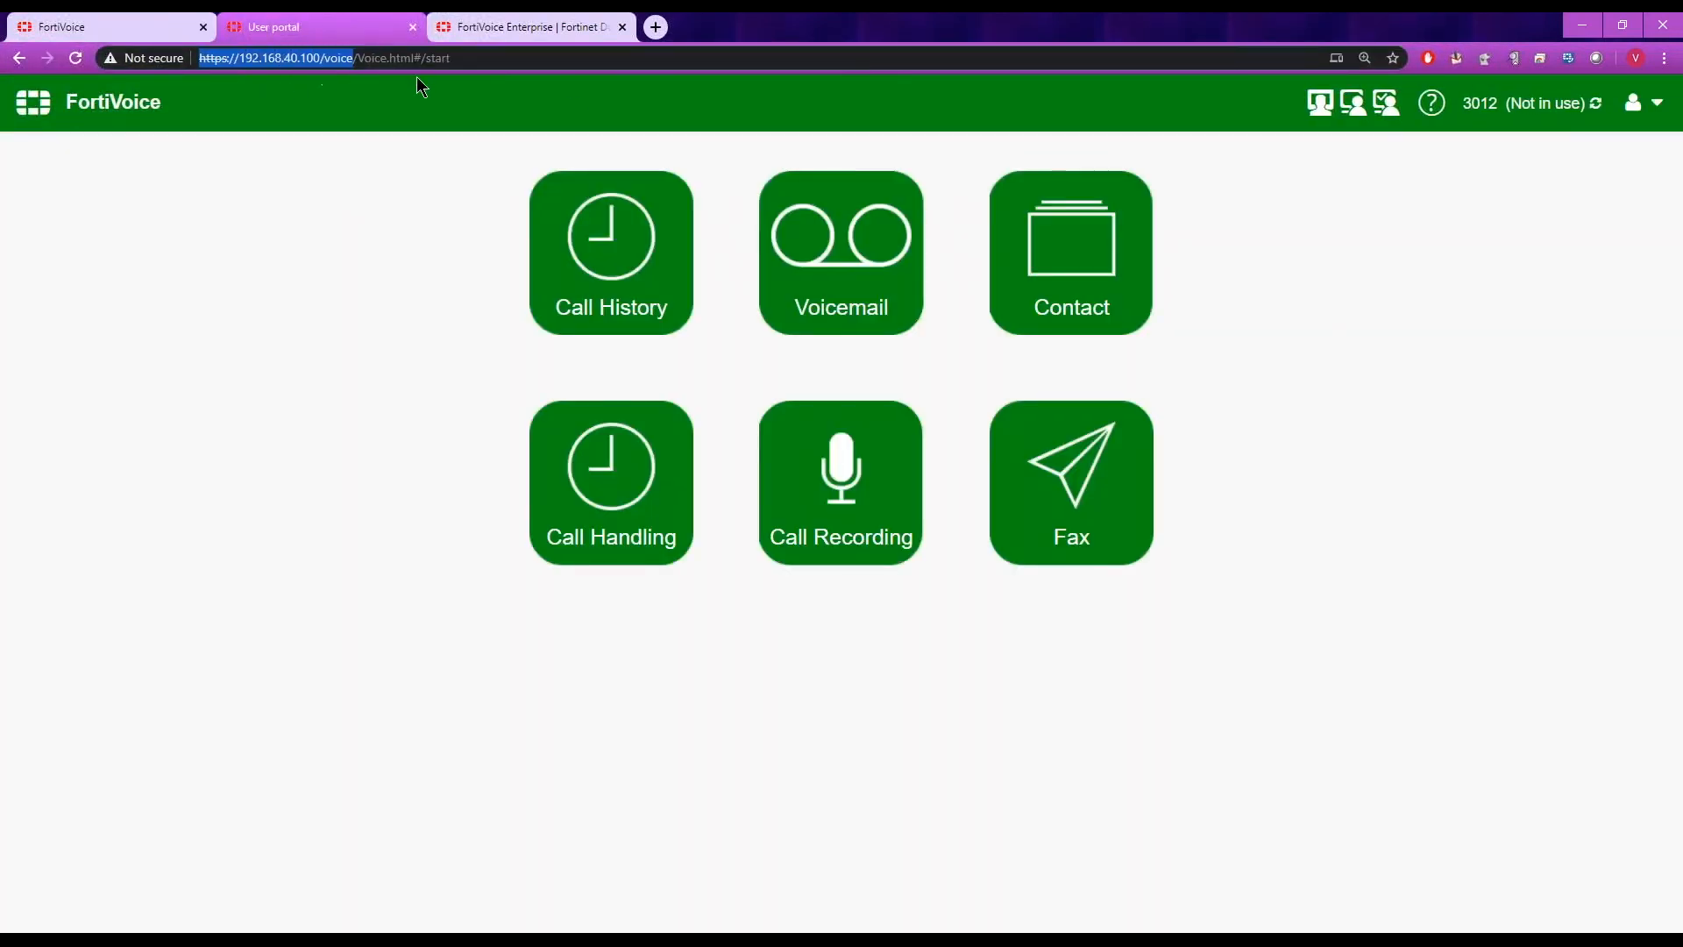
pyautogui.click(1387, 103)
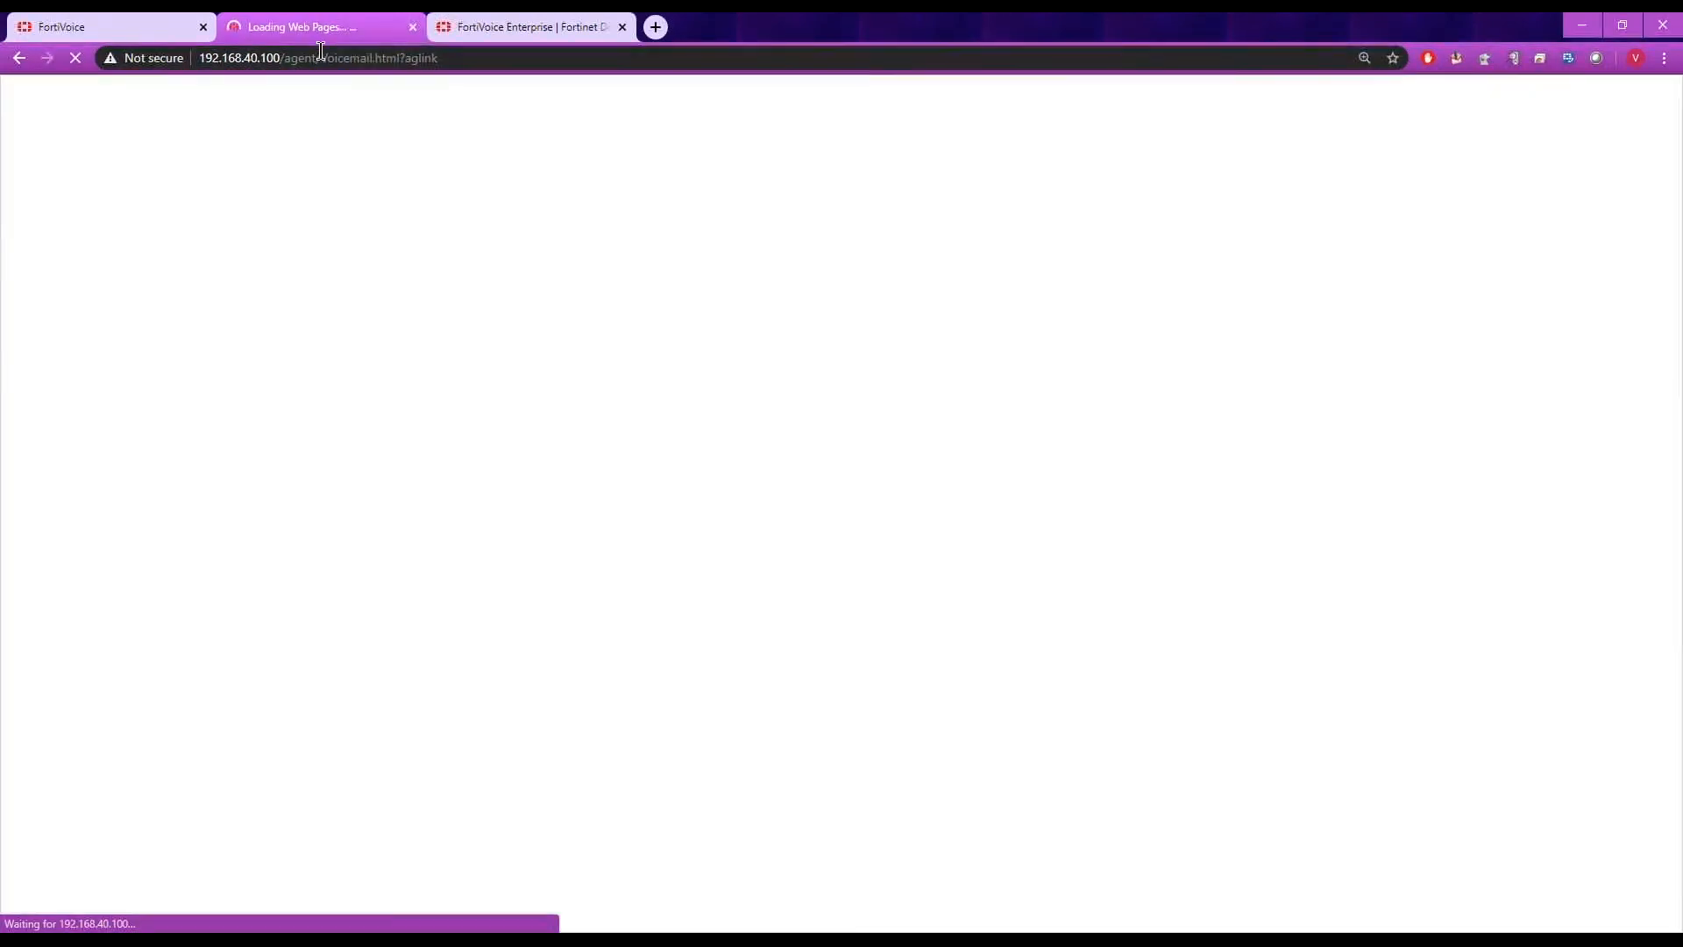
pyautogui.moveTo(321, 58); pyautogui.dragTo(199, 58)
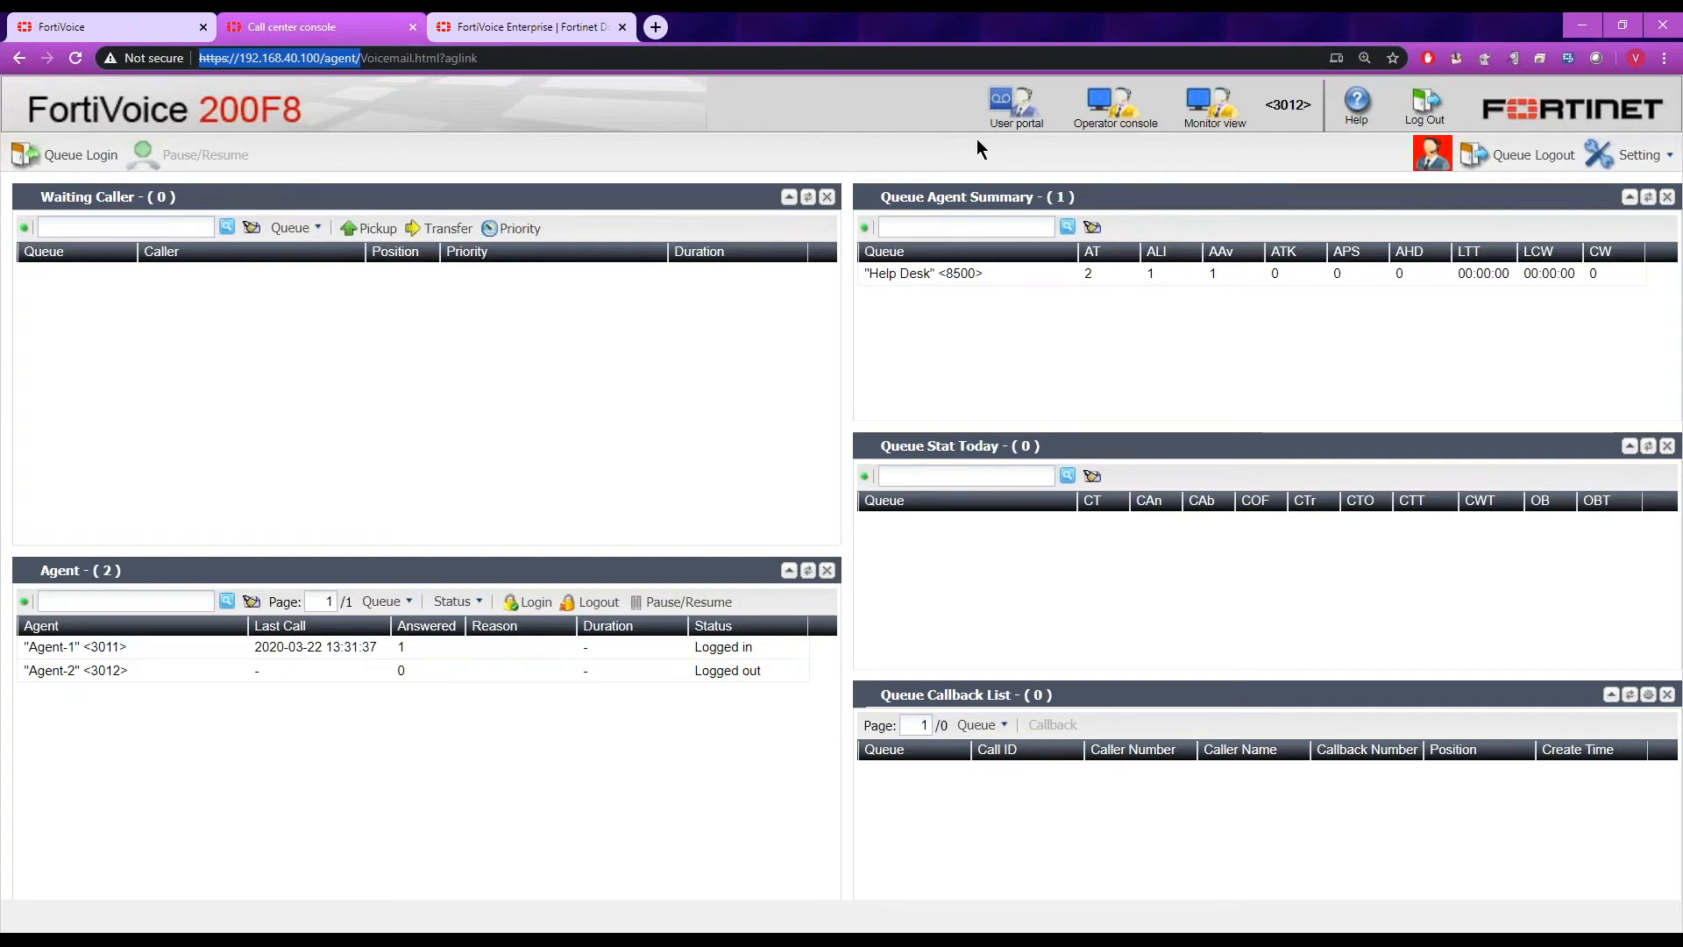
# - Check the console's signed-in extension and log that agent in to the Help Desk queue 8500
pyautogui.moveTo(1273, 108); pyautogui.dragTo(1302, 121)
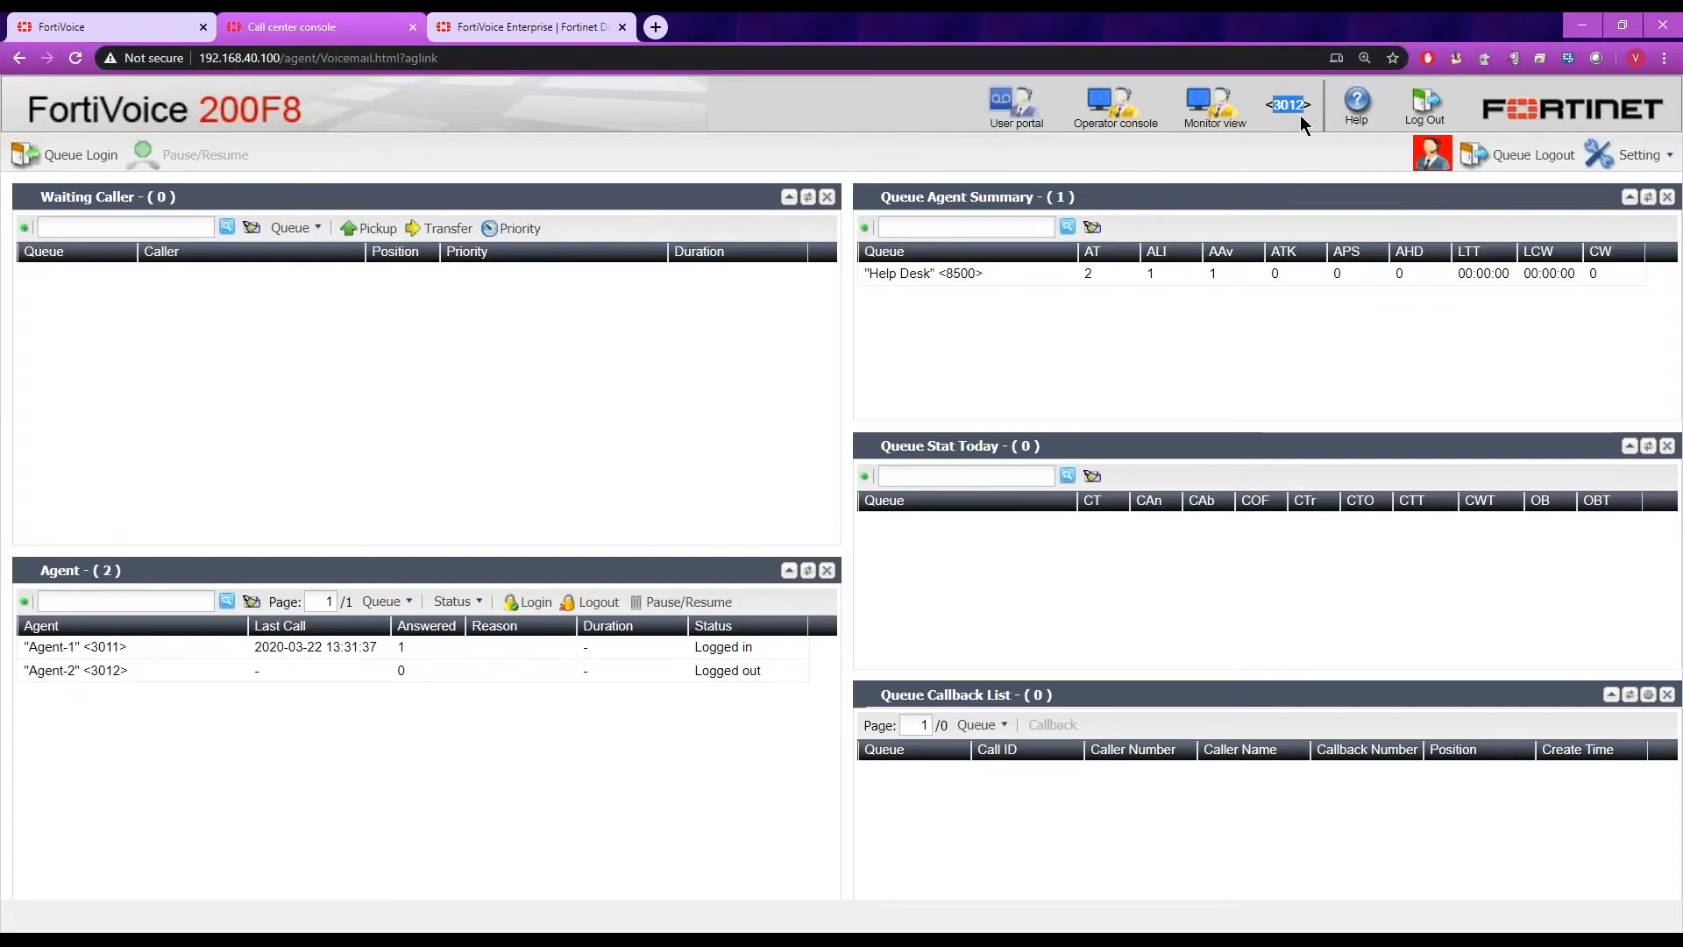
pyautogui.click(750, 144)
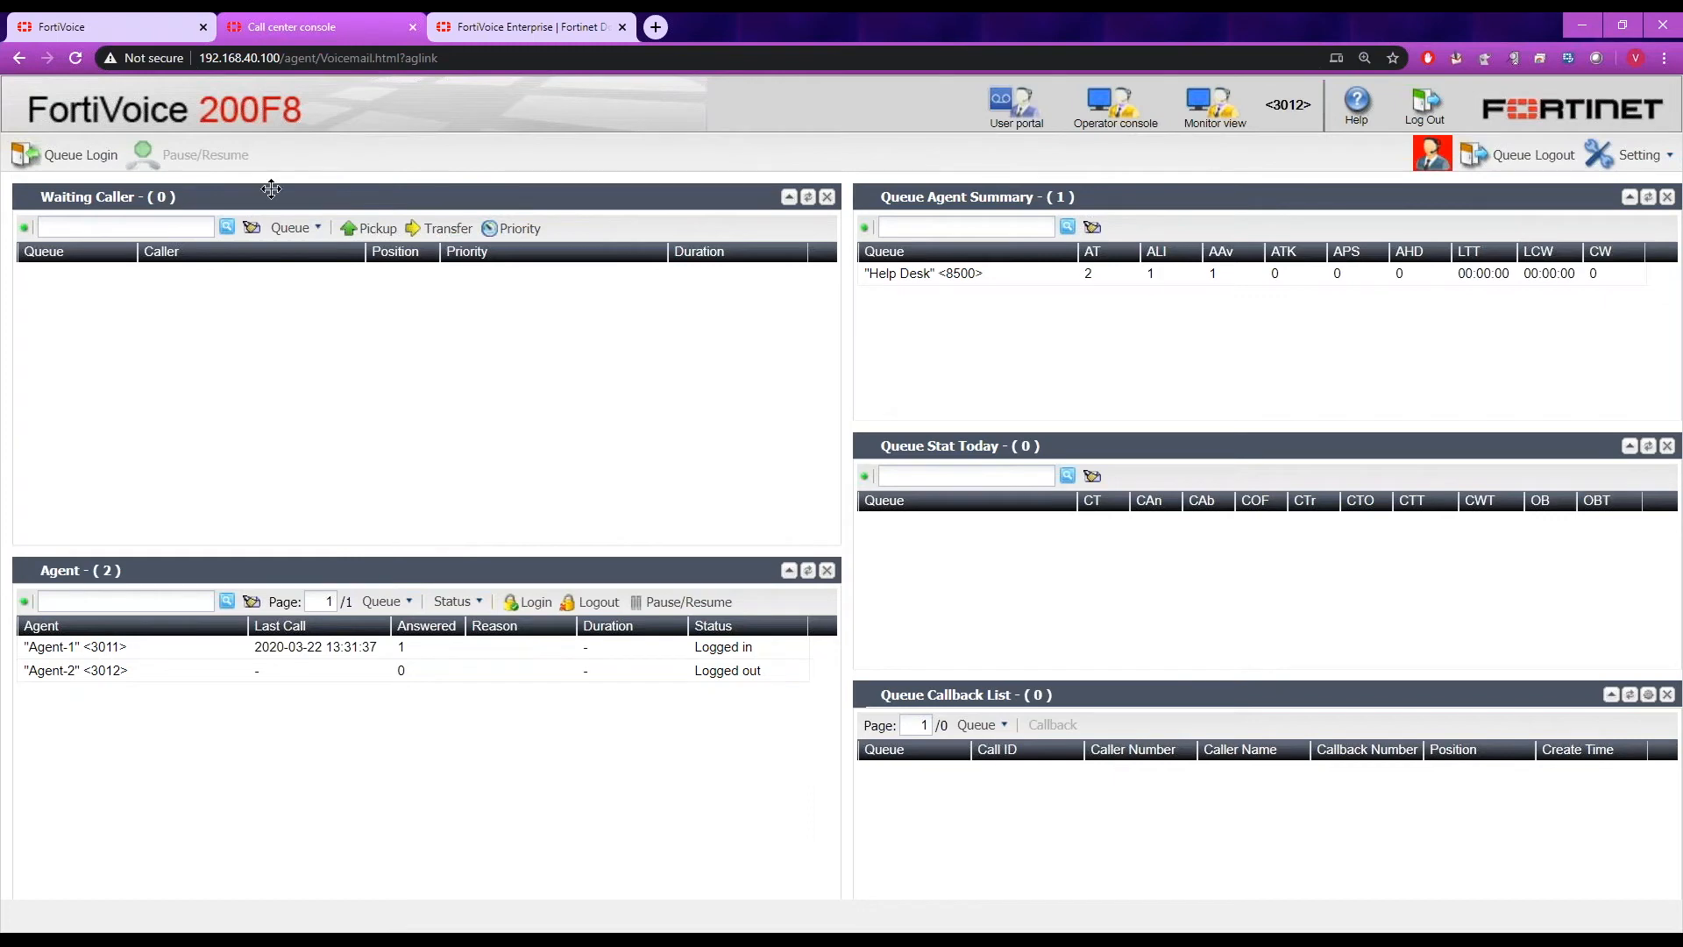
pyautogui.click(79, 149)
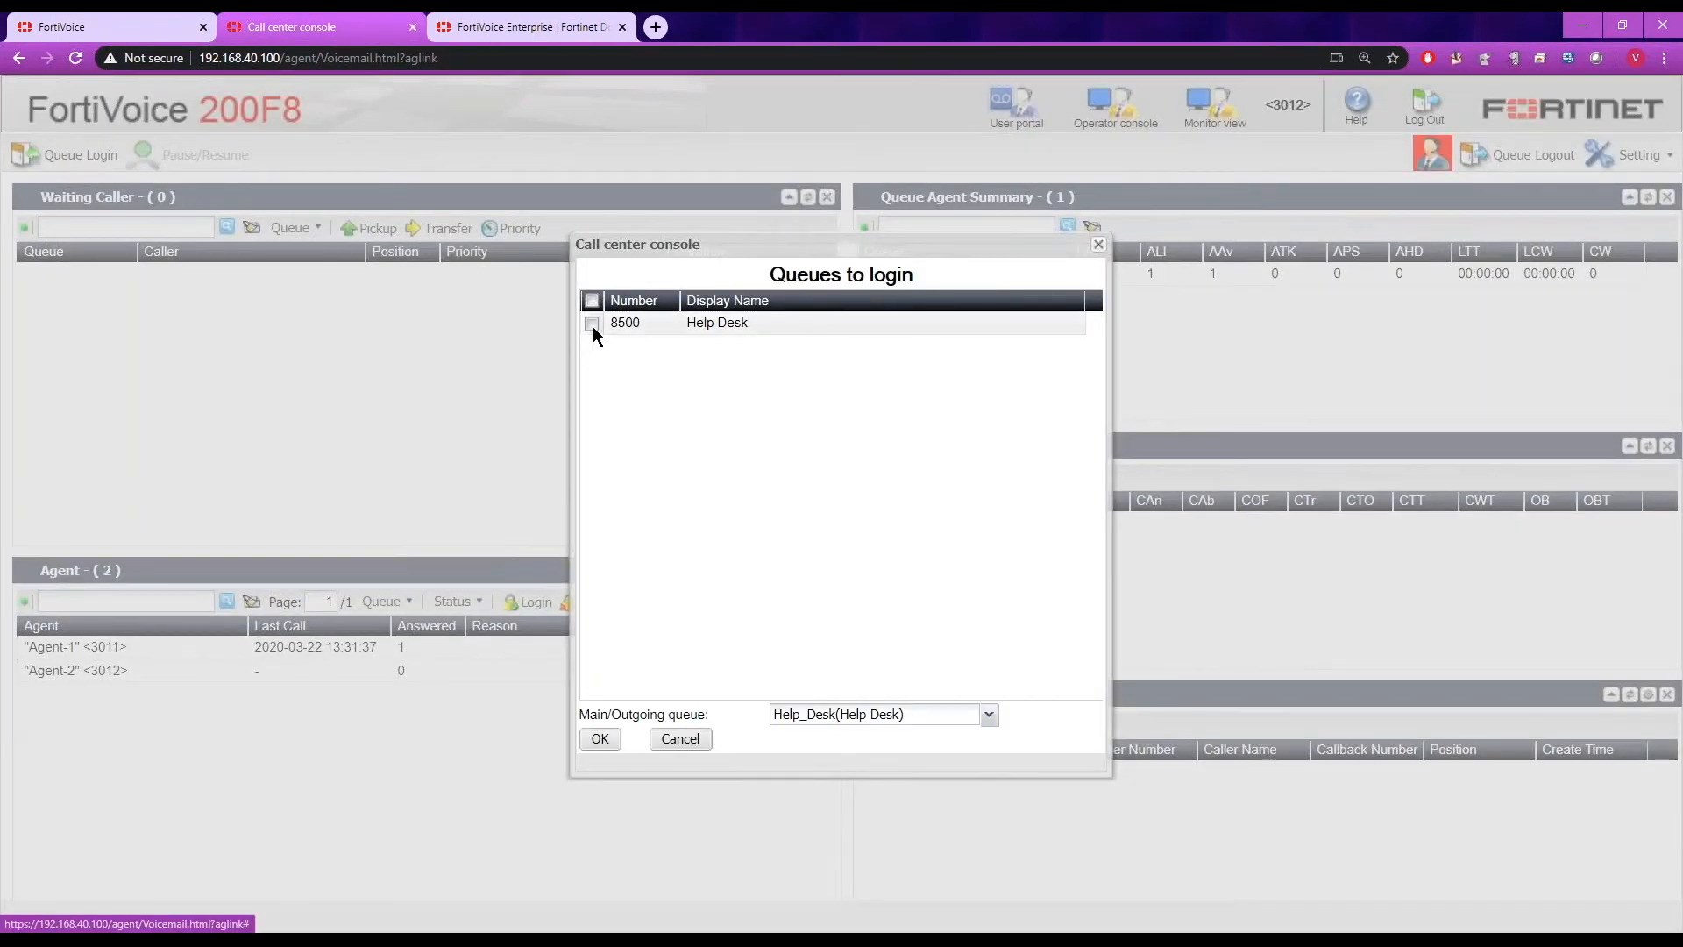
pyautogui.click(605, 740)
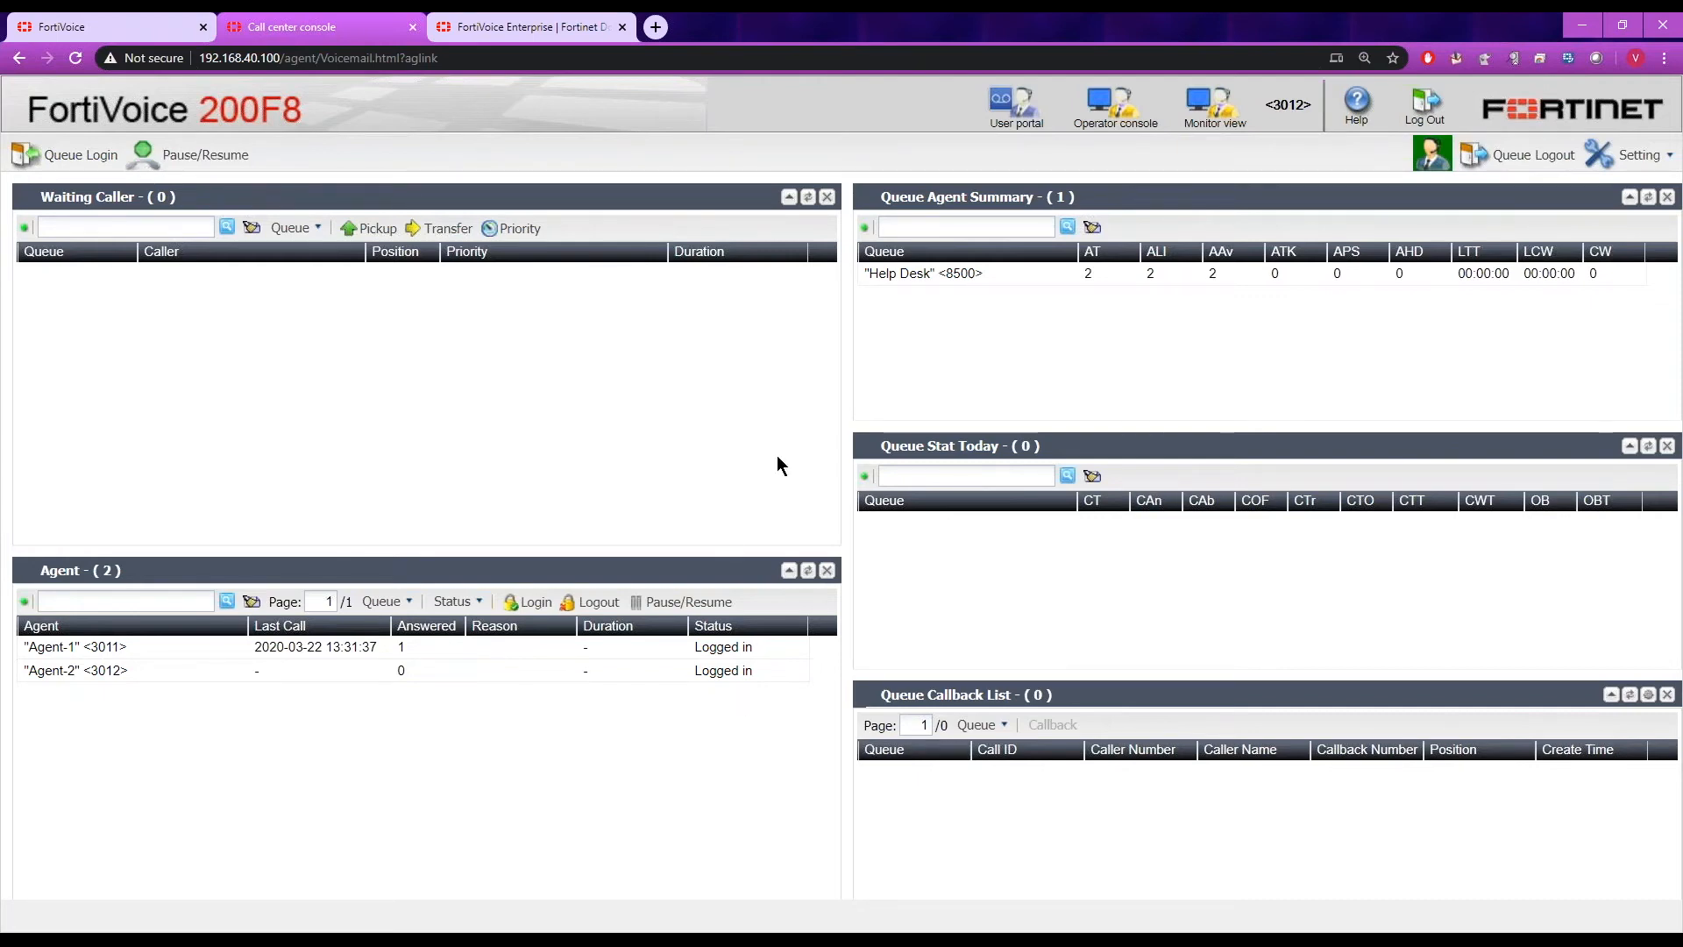
# - Review the Waiting Caller and Agent panels and check the queue filter options of the agent list
pyautogui.moveTo(474, 197)
pyautogui.mouseDown()
pyautogui.moveTo(470, 221)
pyautogui.moveTo(471, 197)
pyautogui.mouseUp()
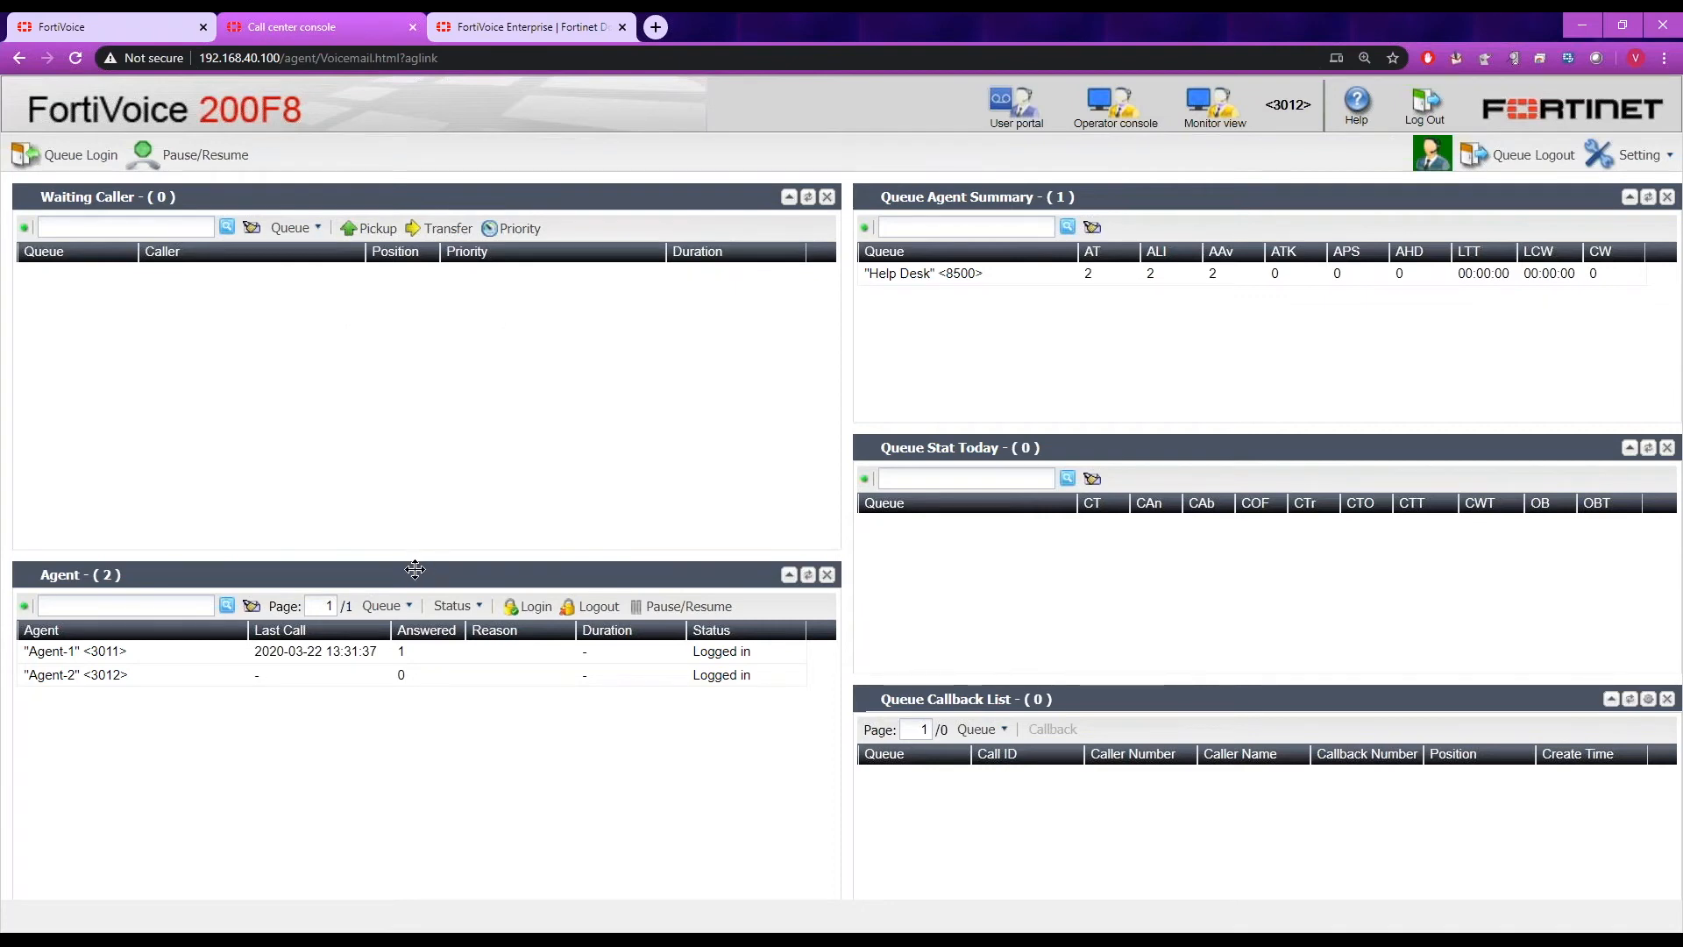
pyautogui.moveTo(415, 570)
pyautogui.mouseDown()
pyautogui.moveTo(413, 534)
pyautogui.moveTo(415, 572)
pyautogui.mouseUp()
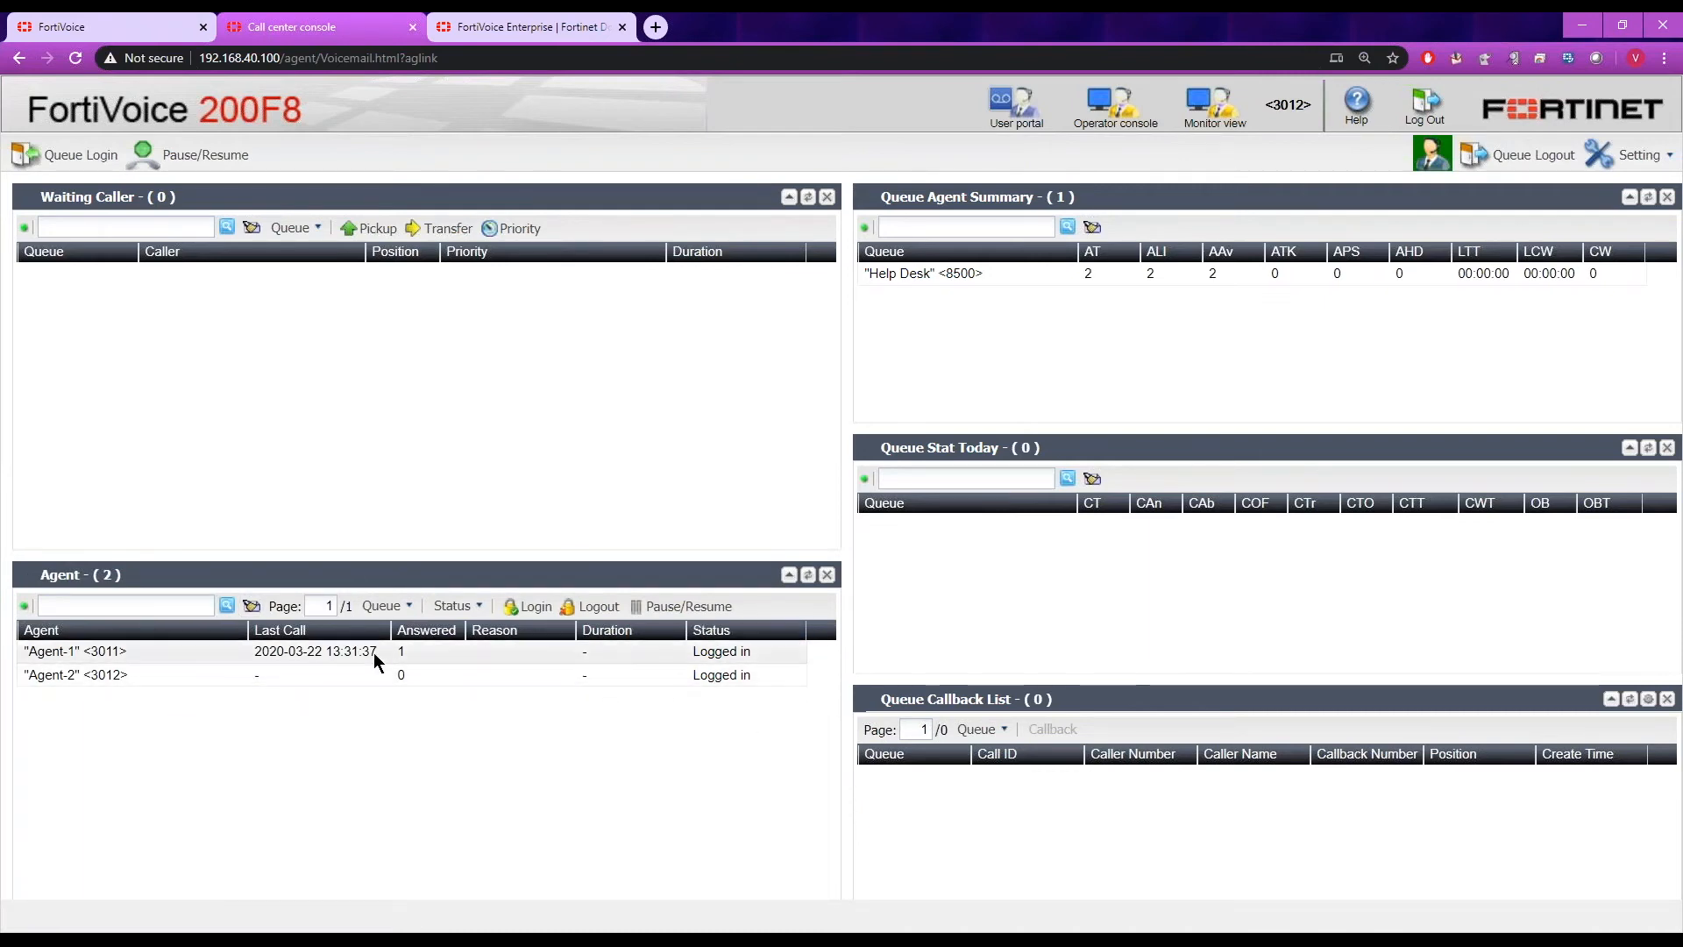
pyautogui.click(412, 608)
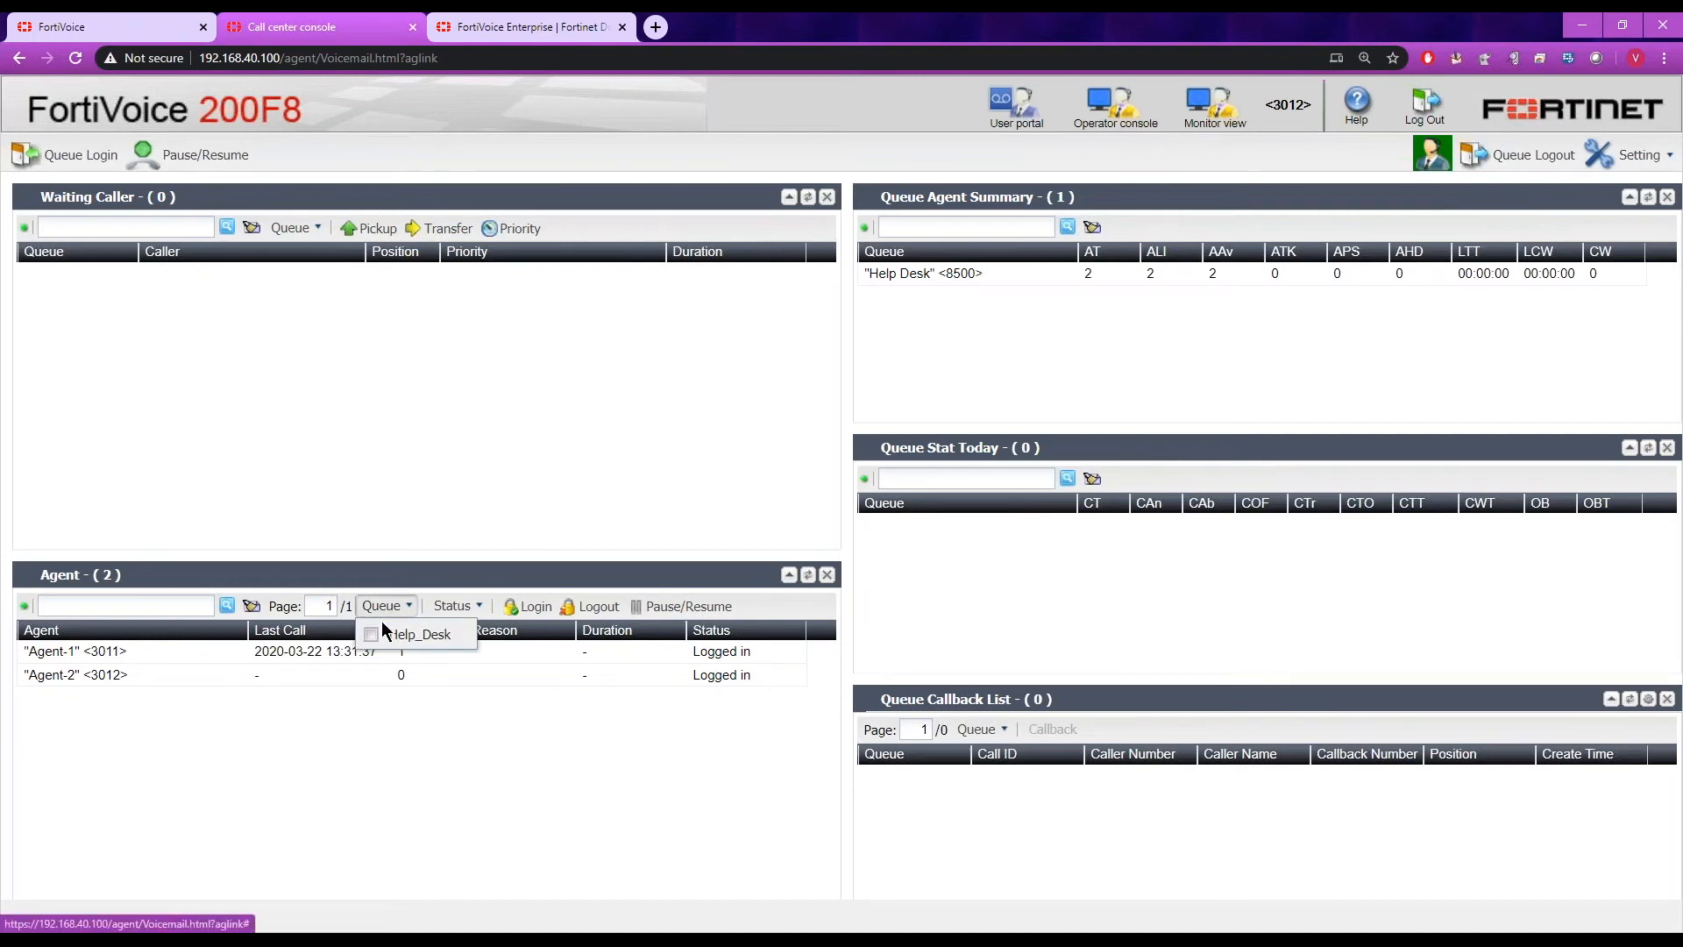
pyautogui.click(336, 763)
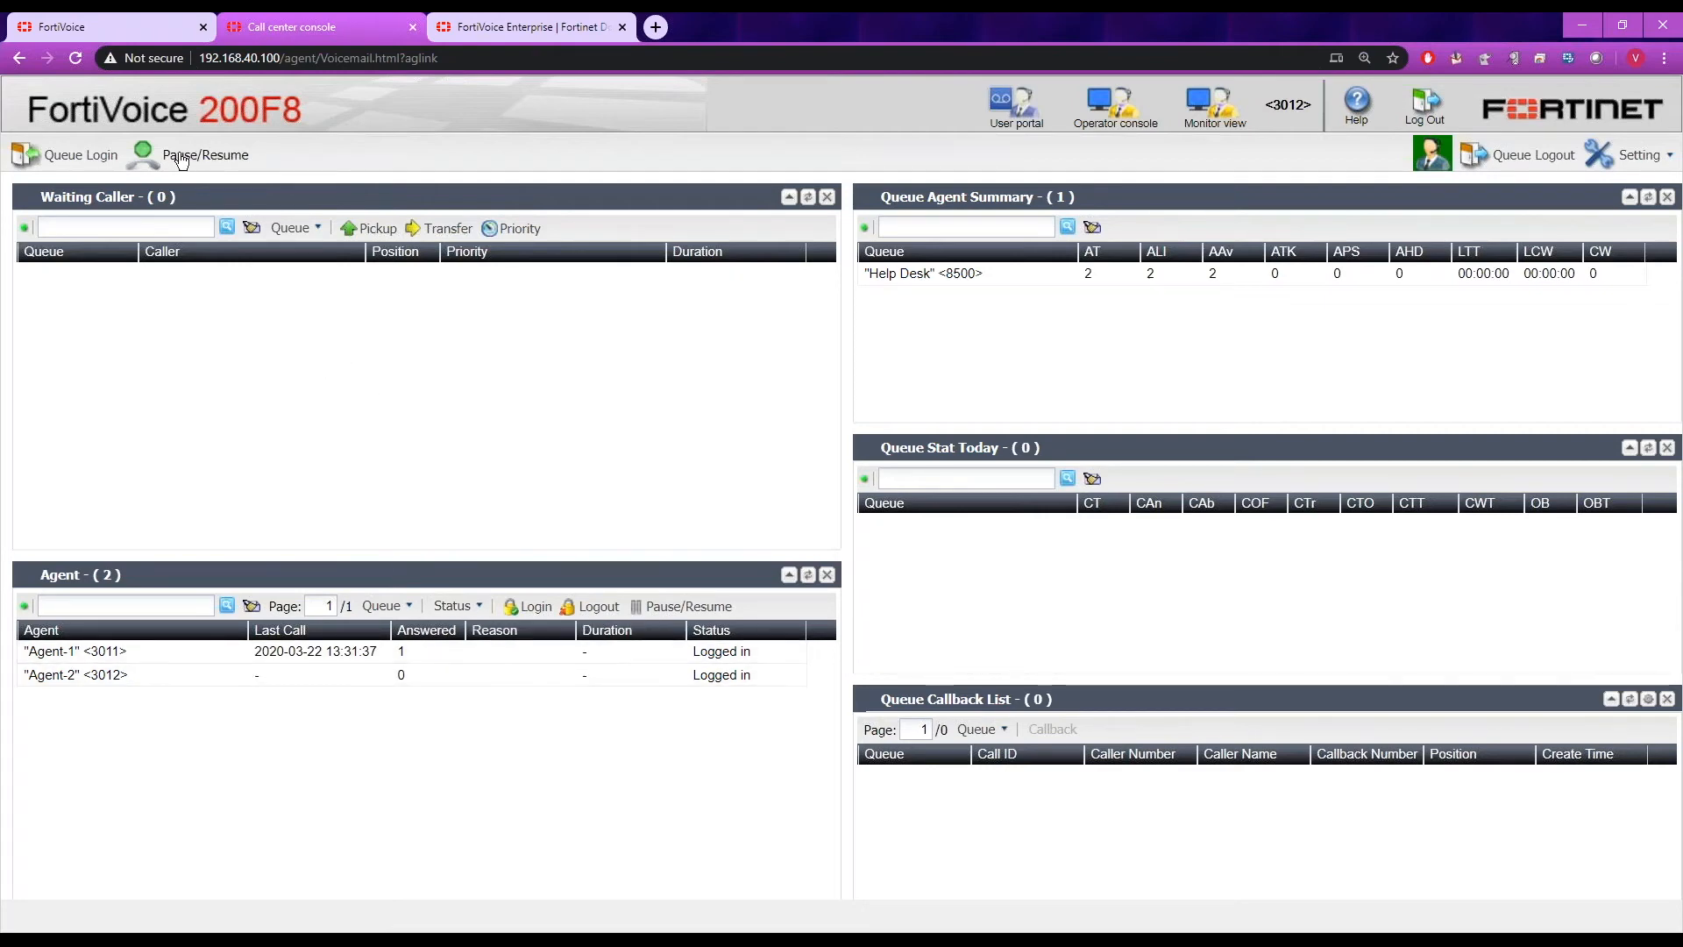
# - Pause the signed-in agent in the Help_Desk queue with reason code Research and refresh the agent list
pyautogui.click(173, 158)
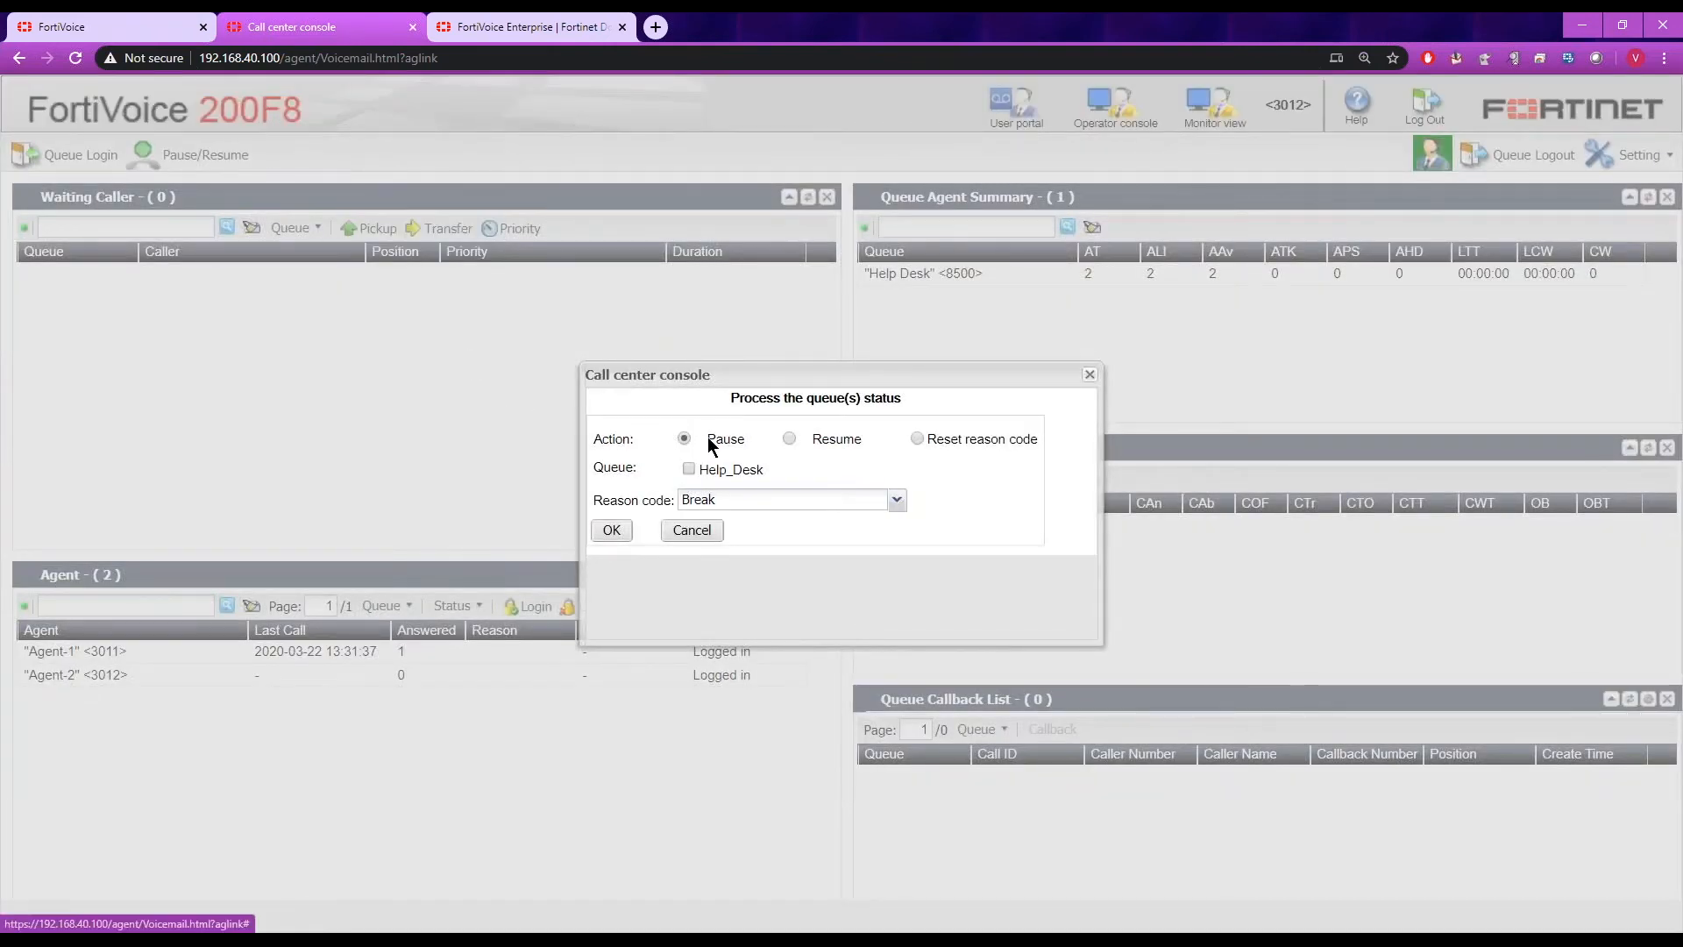
pyautogui.click(690, 469)
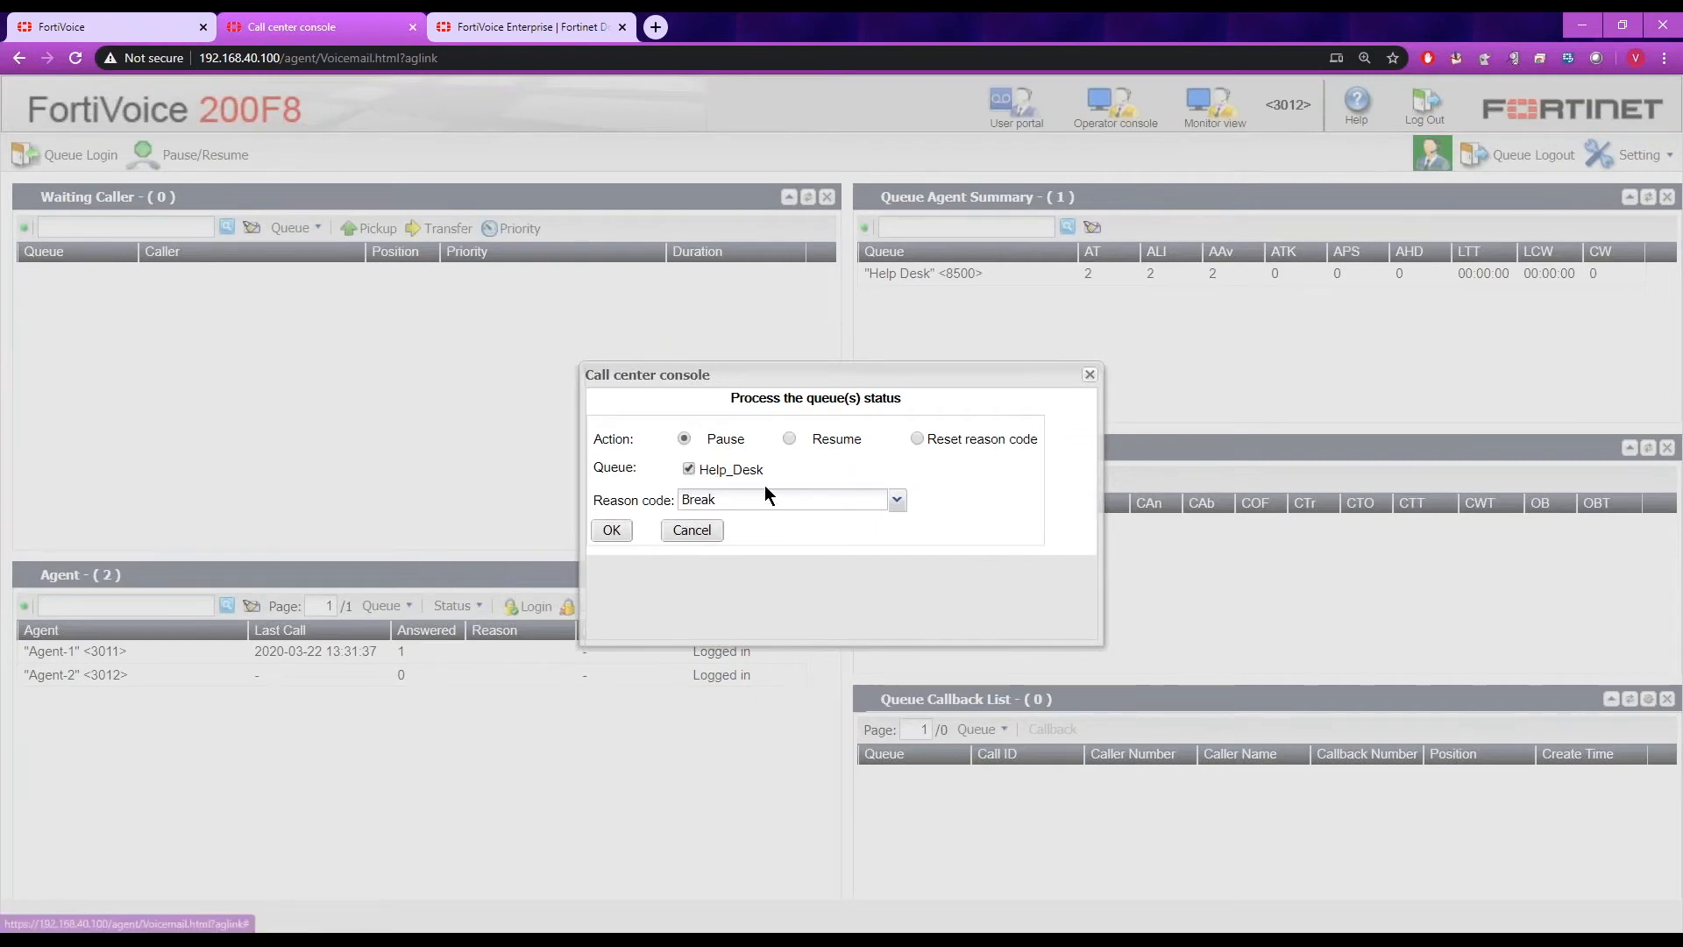
pyautogui.click(895, 502)
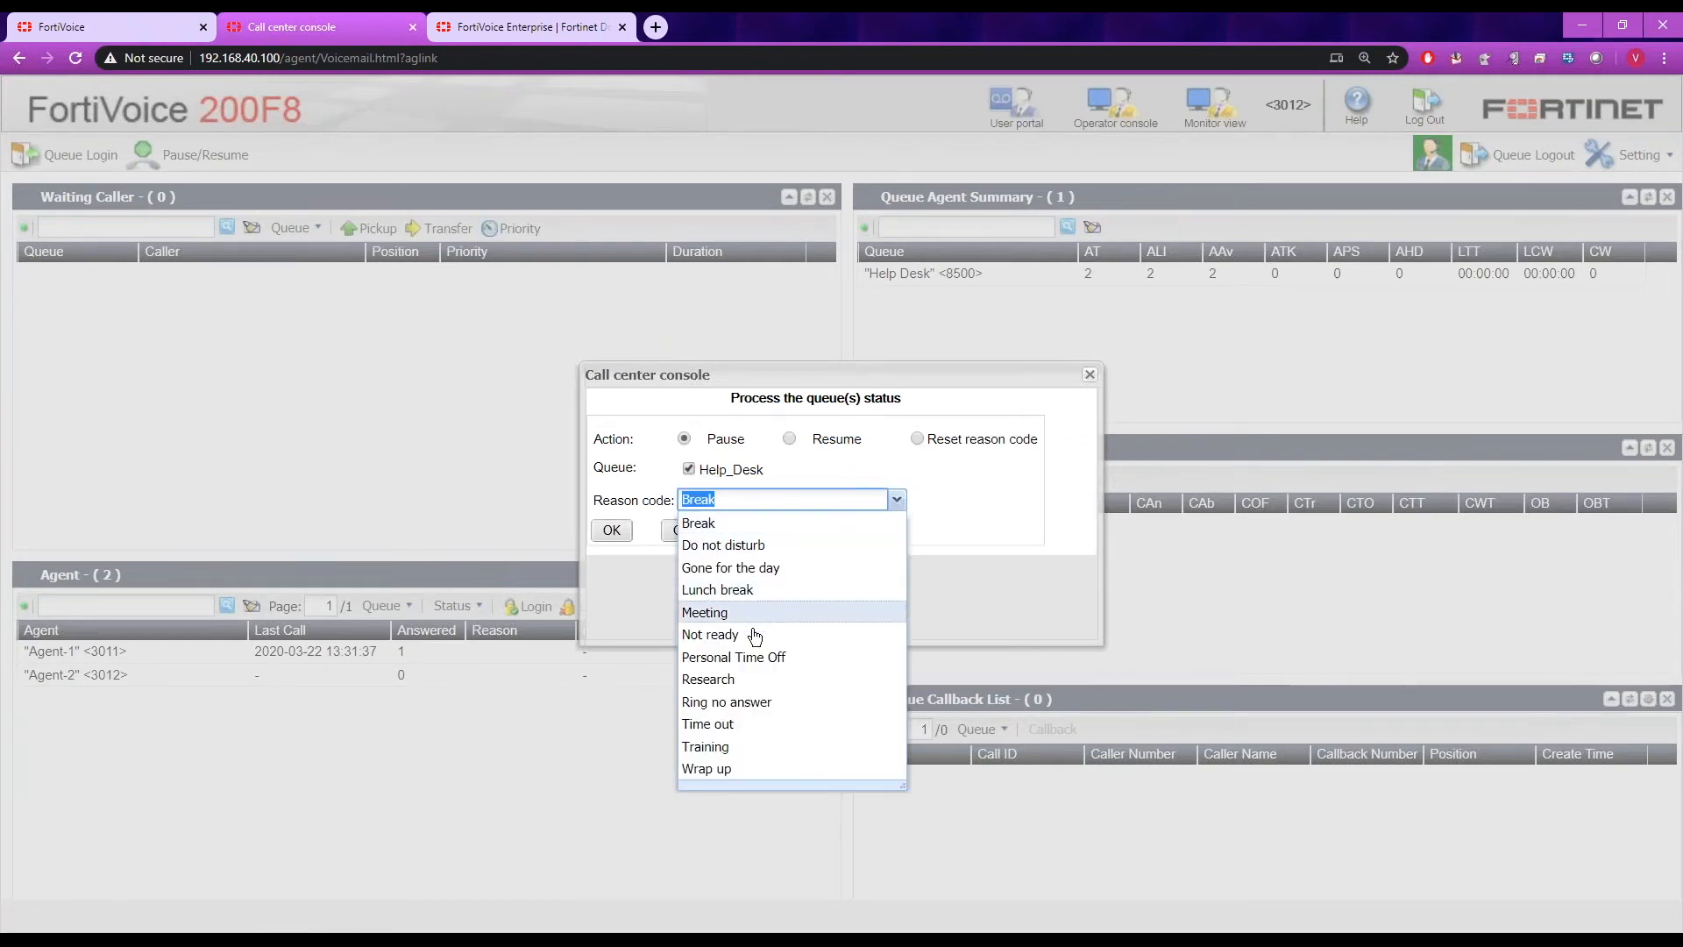
pyautogui.click(735, 679)
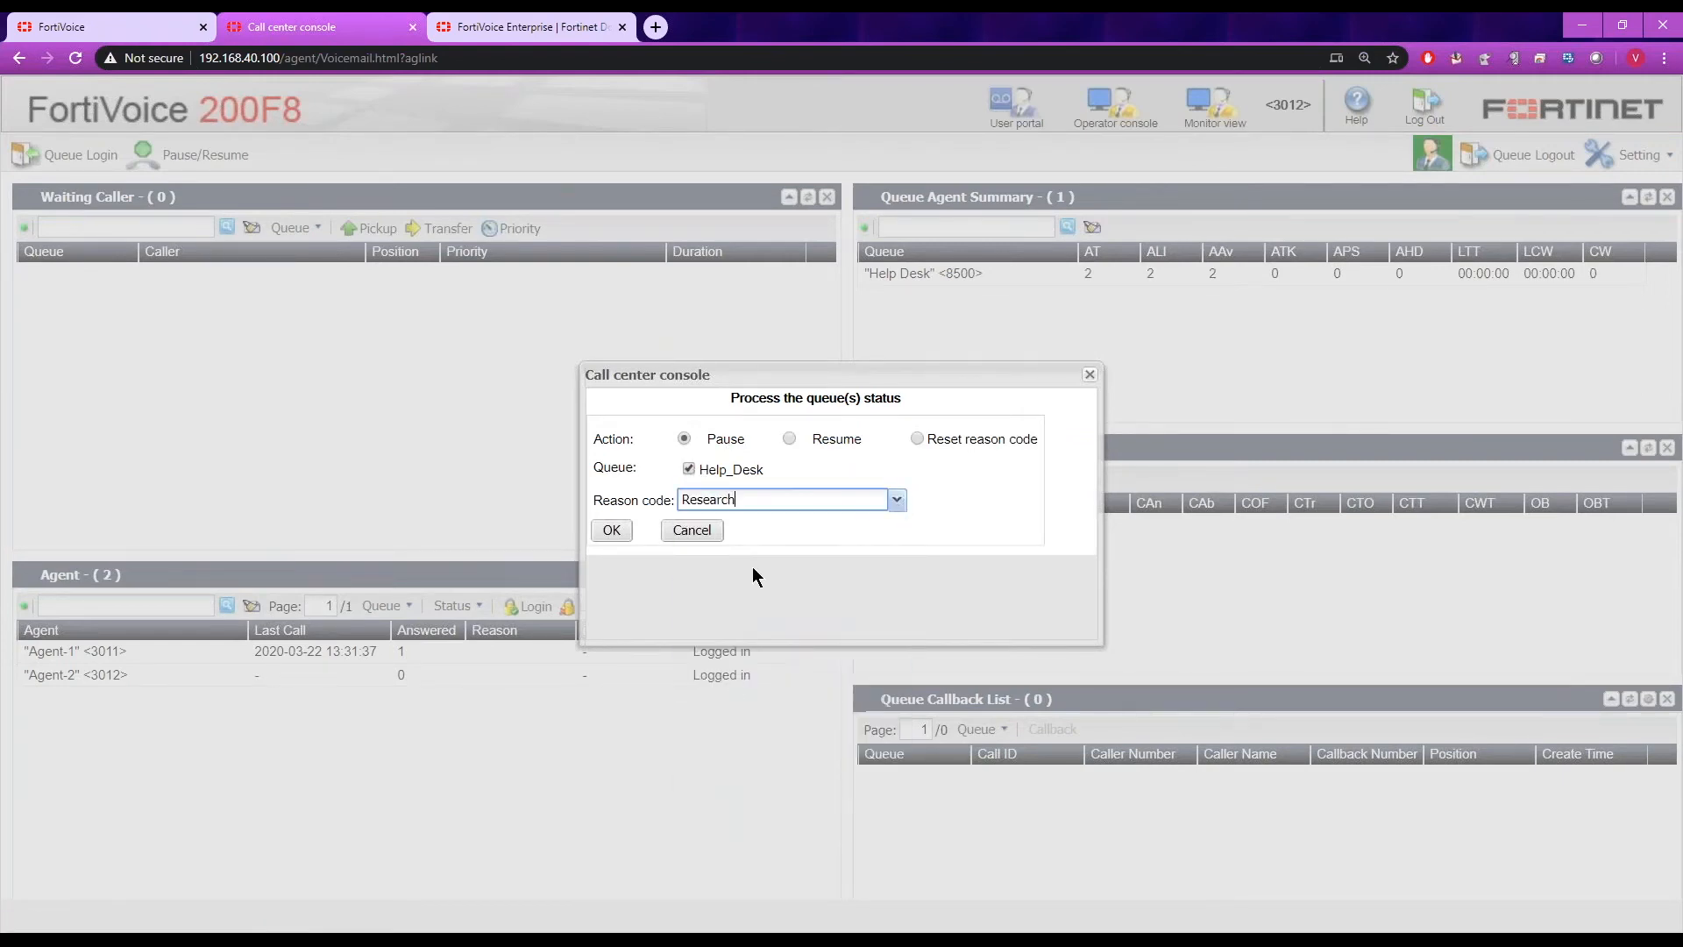
pyautogui.click(612, 531)
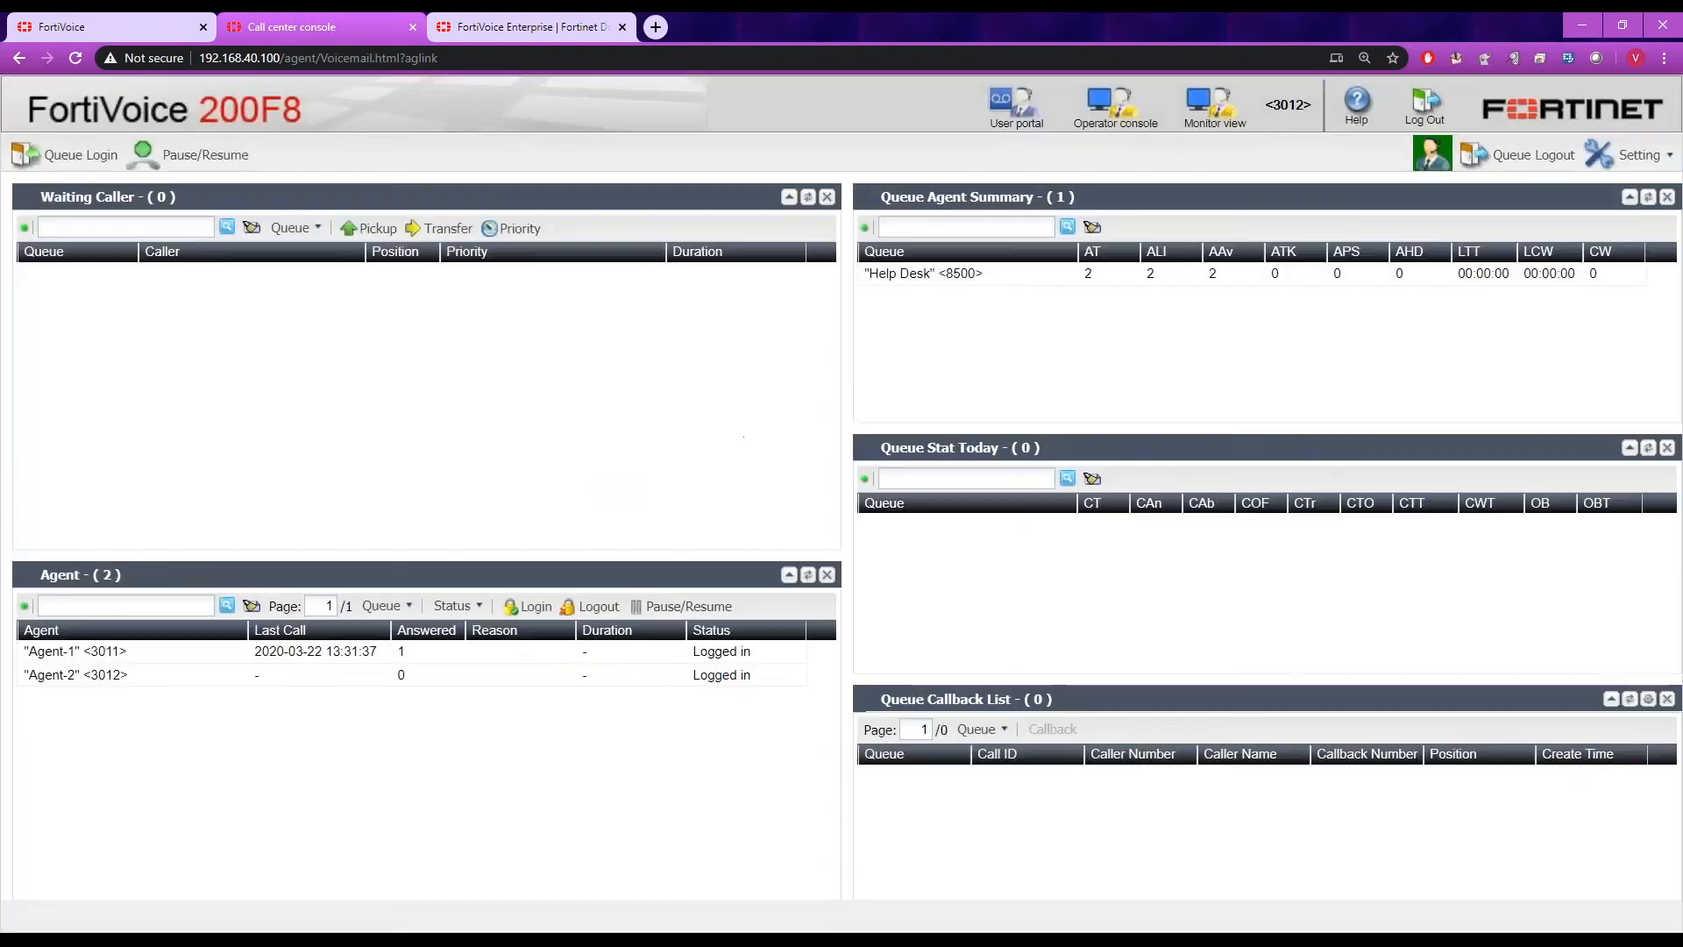
pyautogui.click(810, 576)
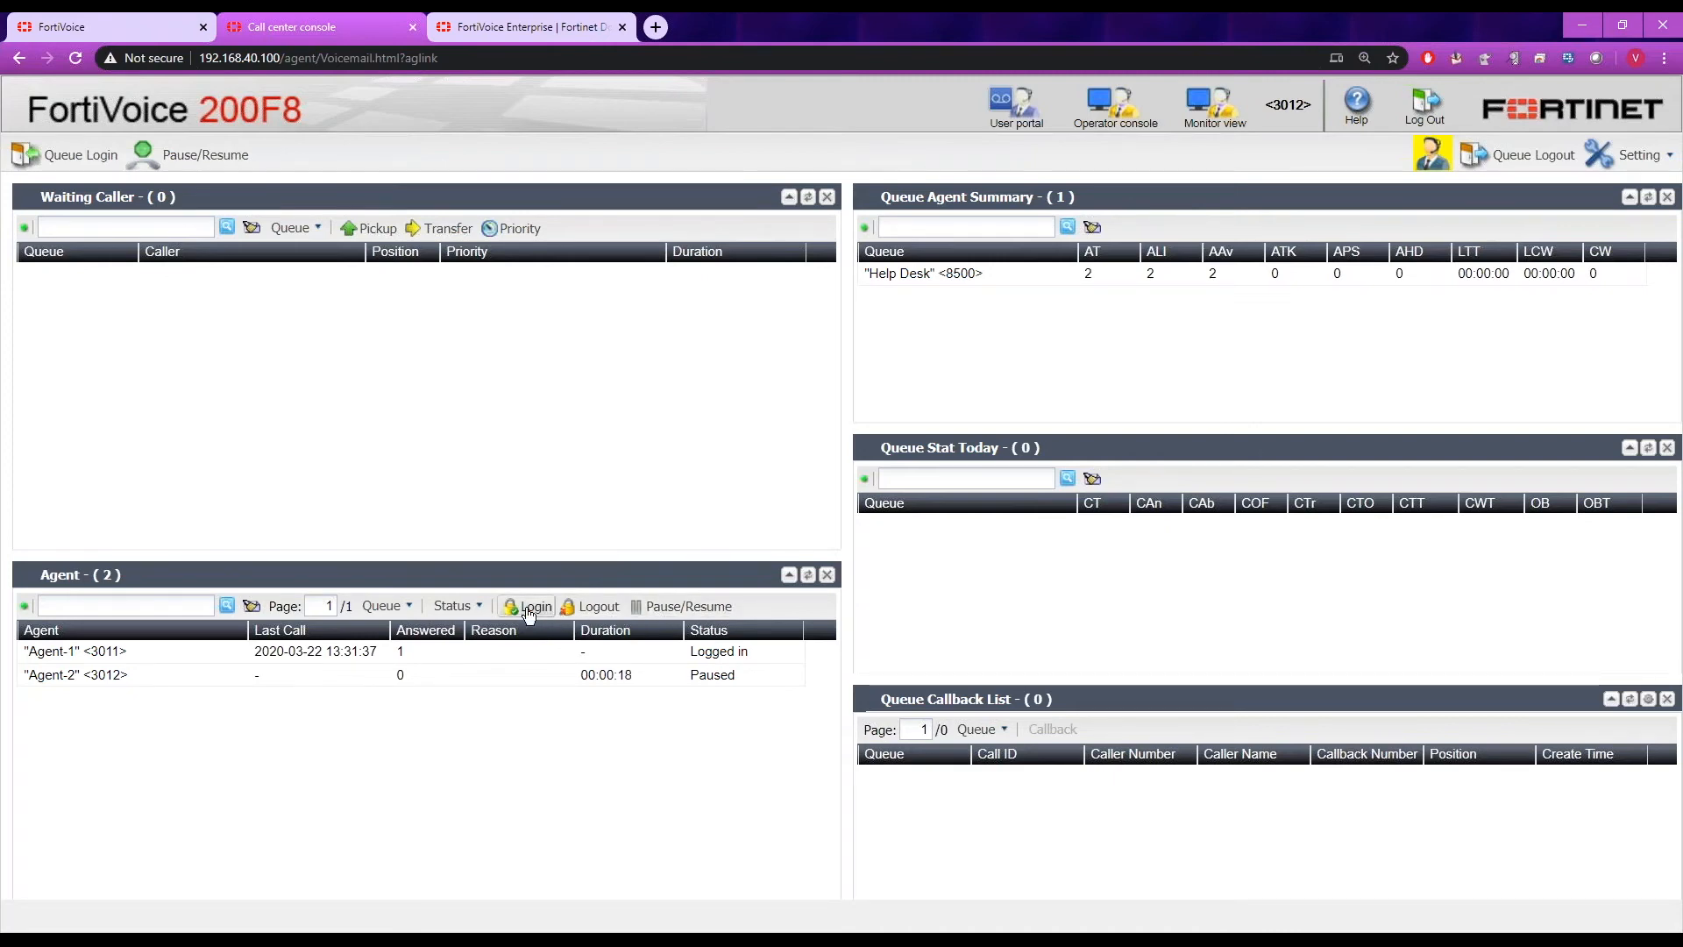
# - Resume the paused agent in the Help_Desk queue and refresh the agent list
pyautogui.click(662, 611)
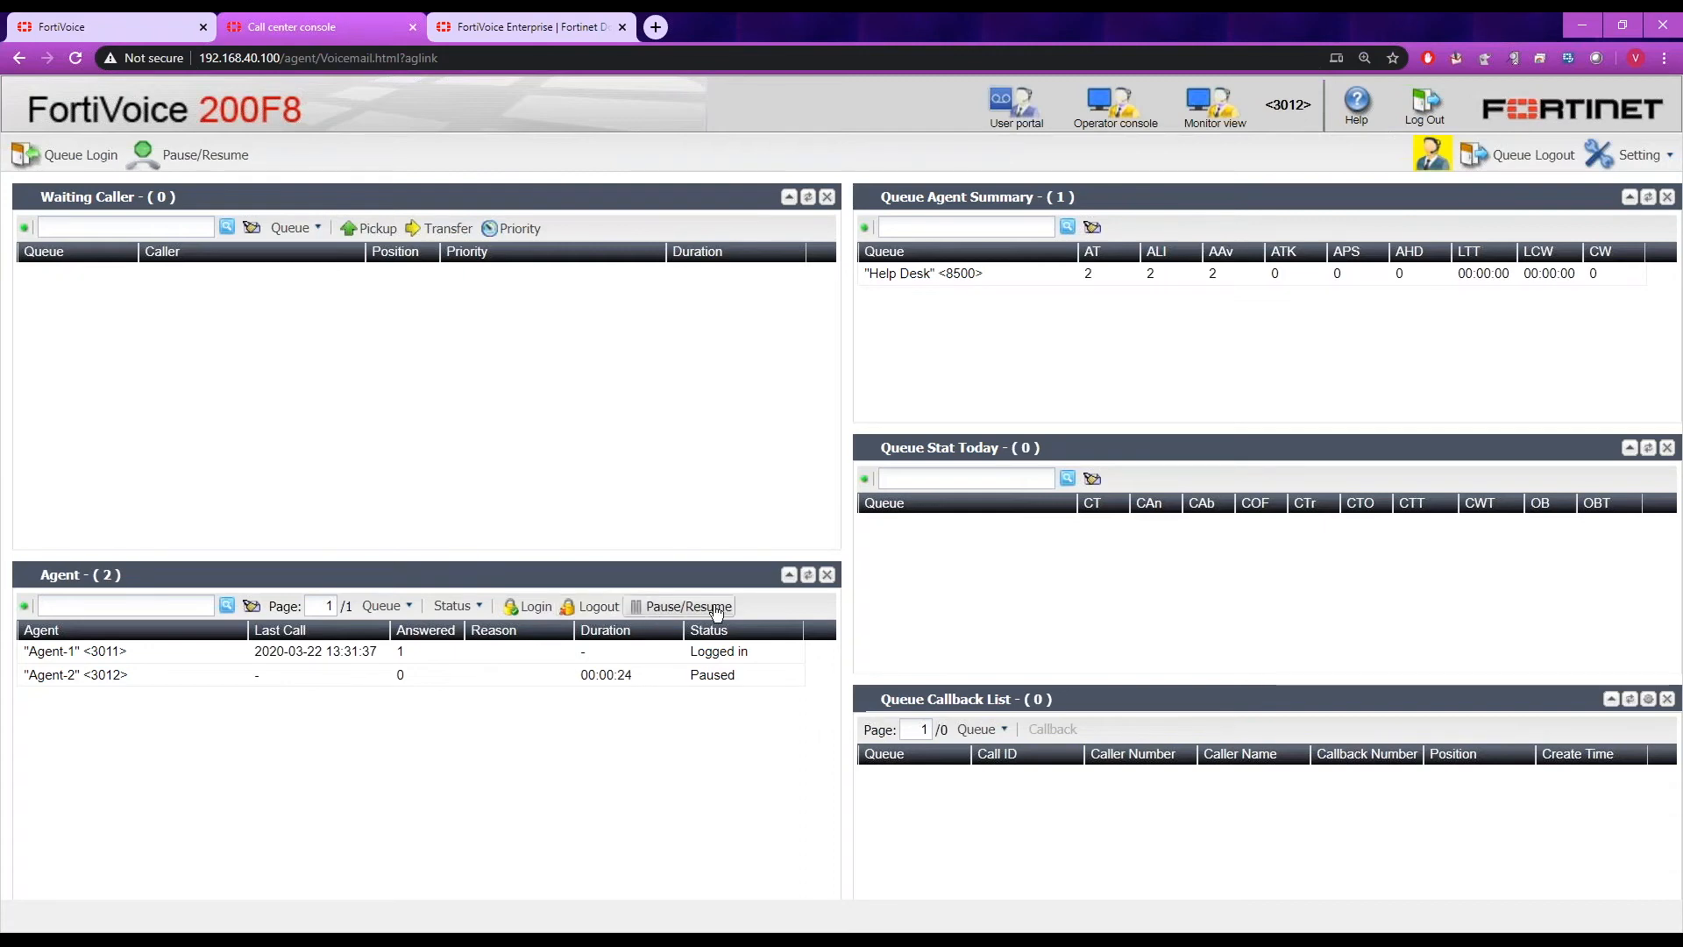
pyautogui.click(171, 155)
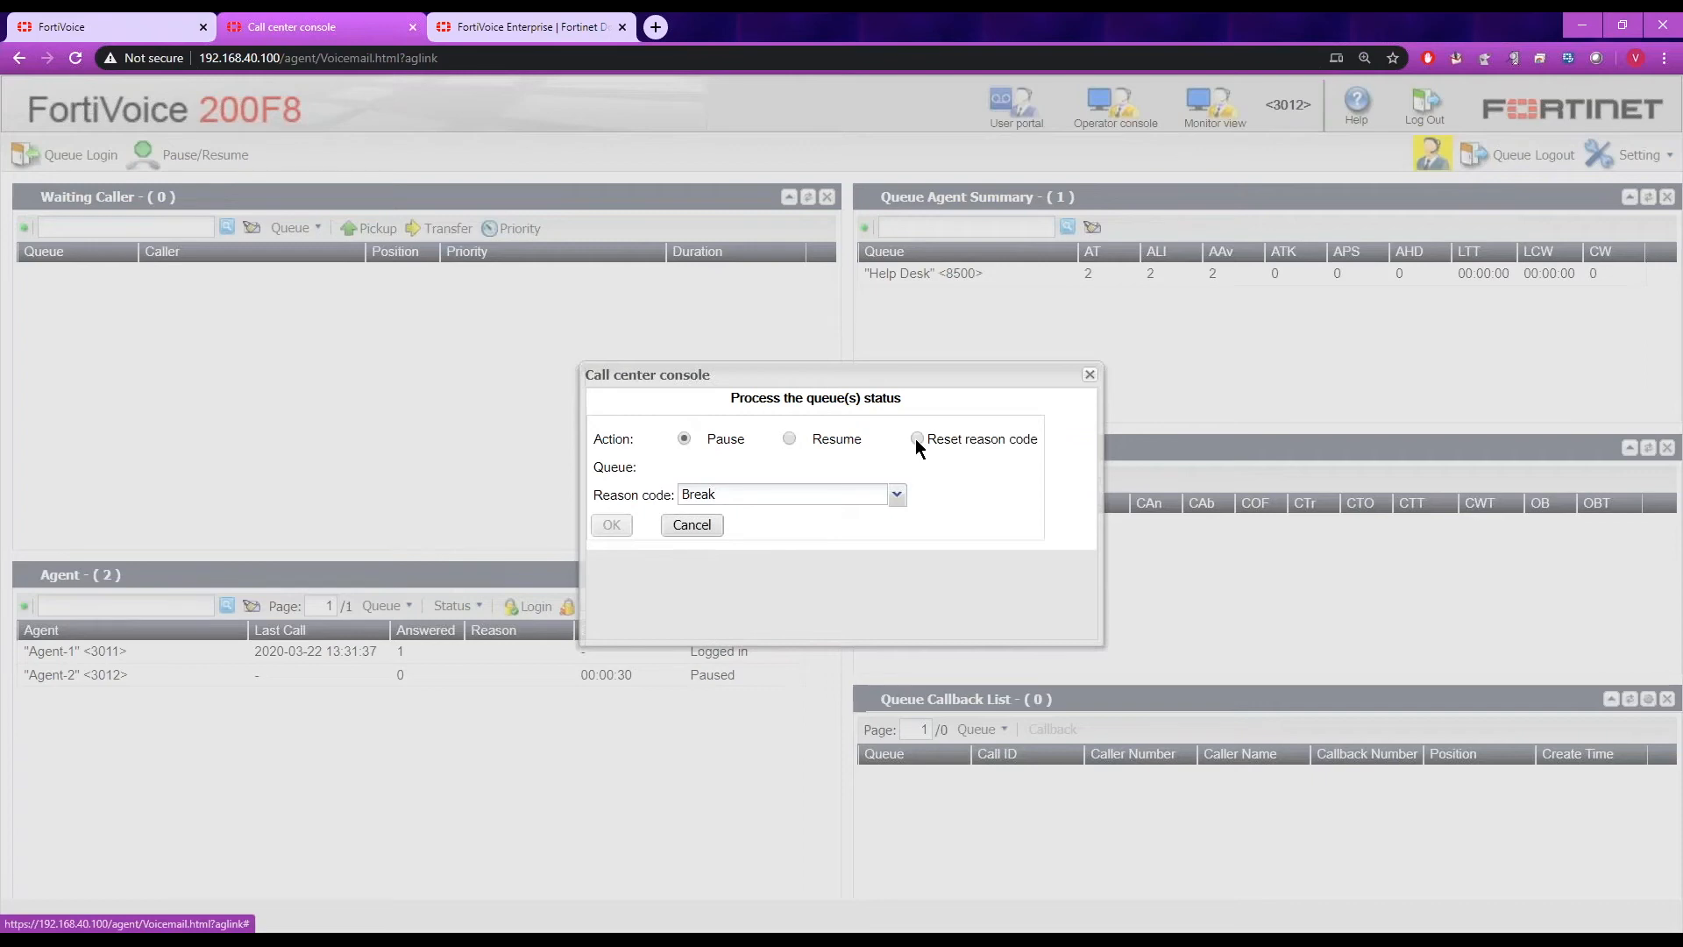
pyautogui.click(790, 441)
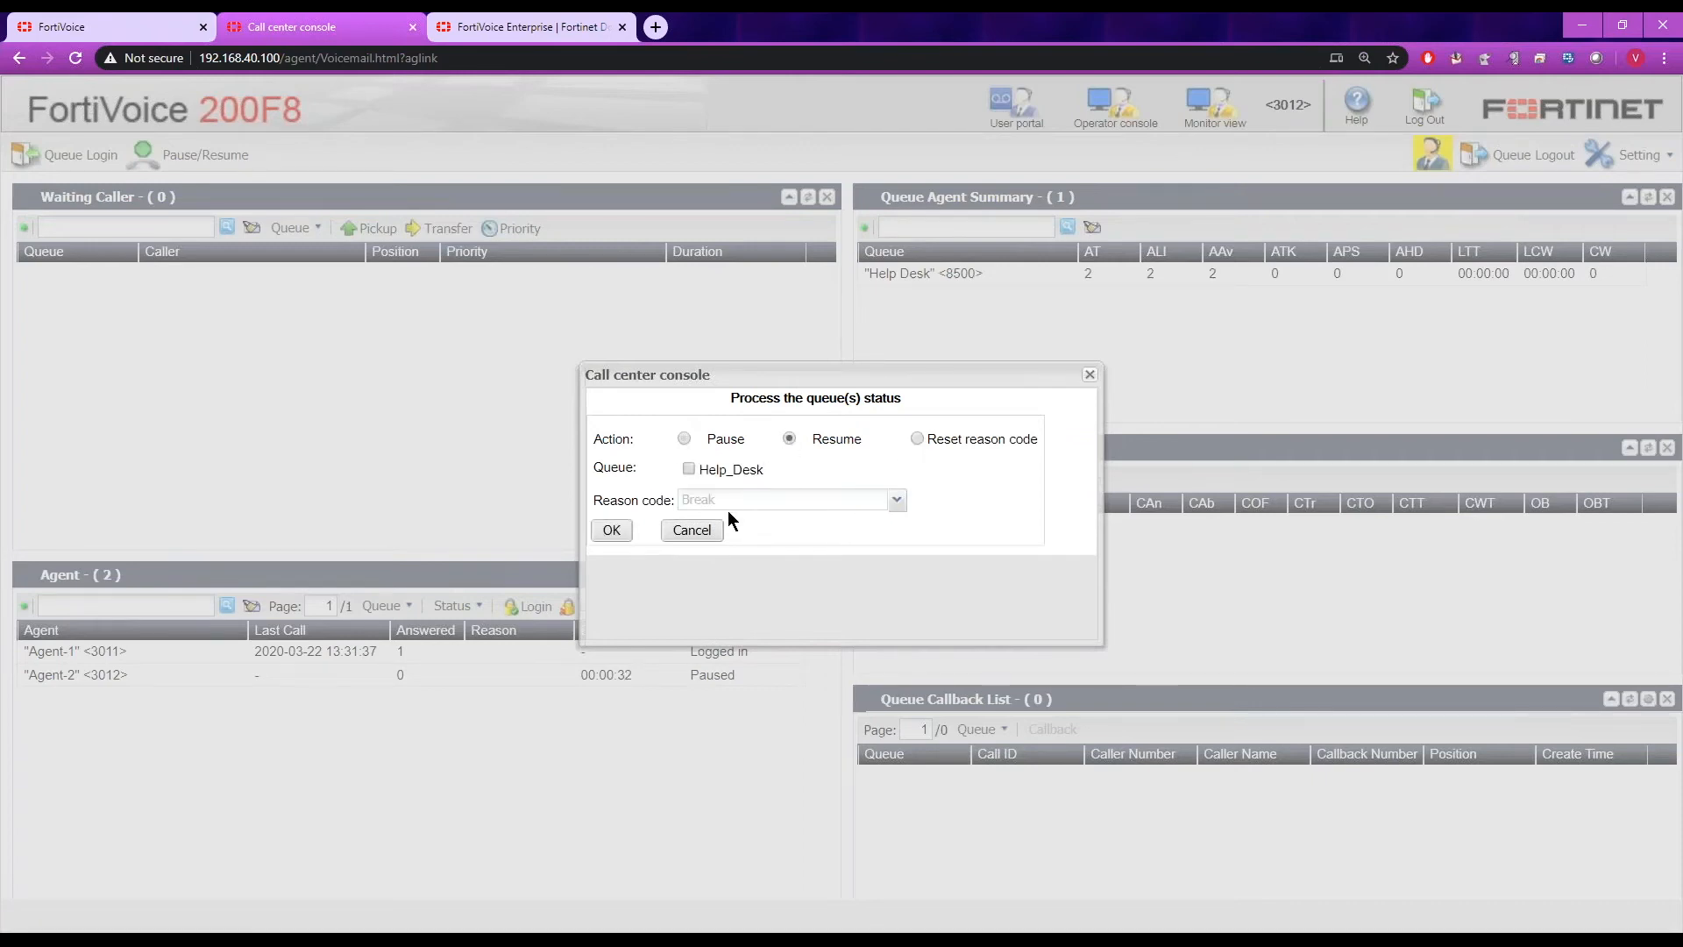
pyautogui.click(613, 531)
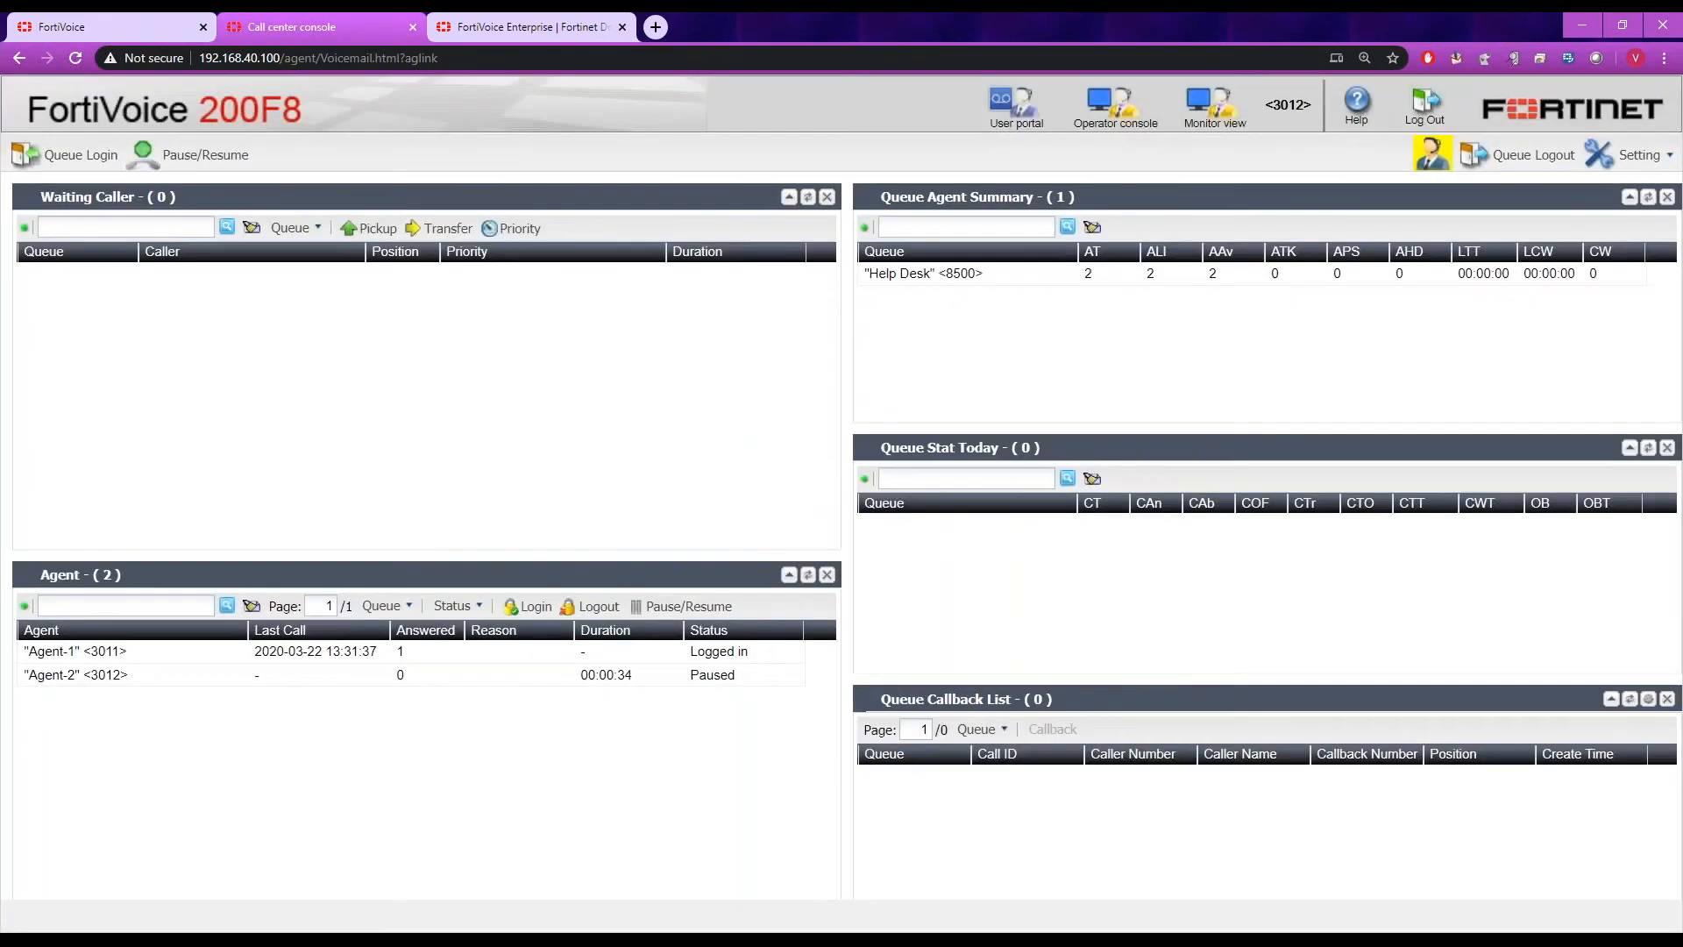
pyautogui.click(807, 576)
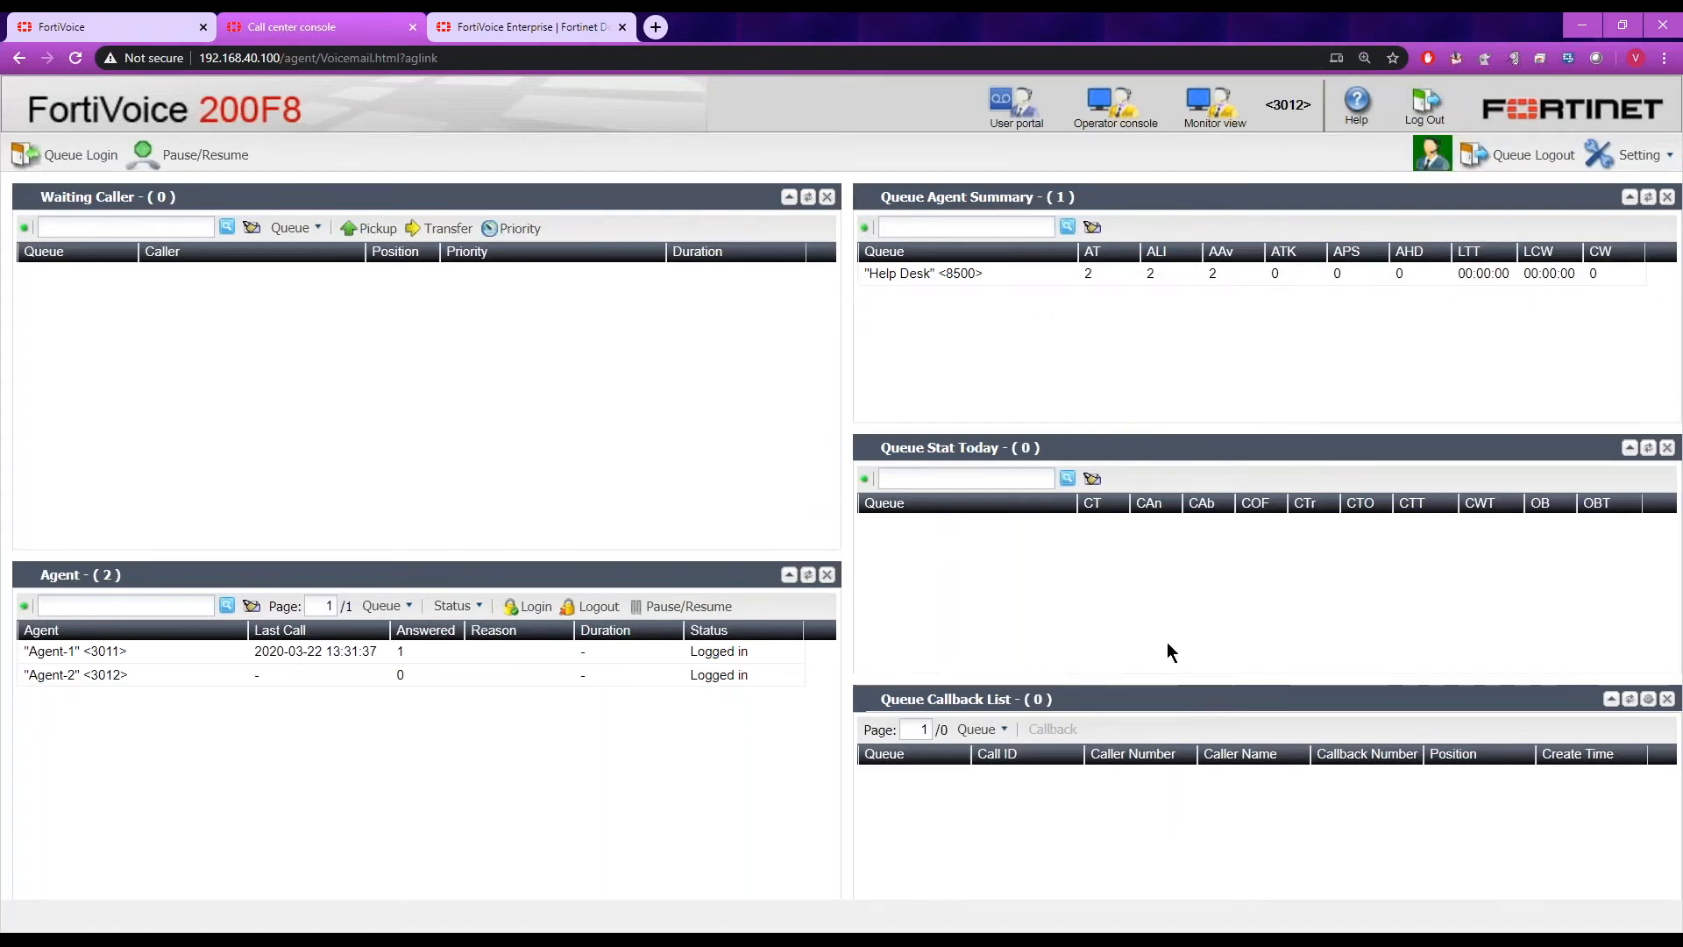
# - Remove the Queue Stat Today, Queue Agent Summary and Queue Callback List panels from the console, along with the empty column they leave
pyautogui.moveTo(1179, 697)
pyautogui.mouseDown()
pyautogui.moveTo(1172, 625)
pyautogui.moveTo(1177, 685)
pyautogui.mouseUp()
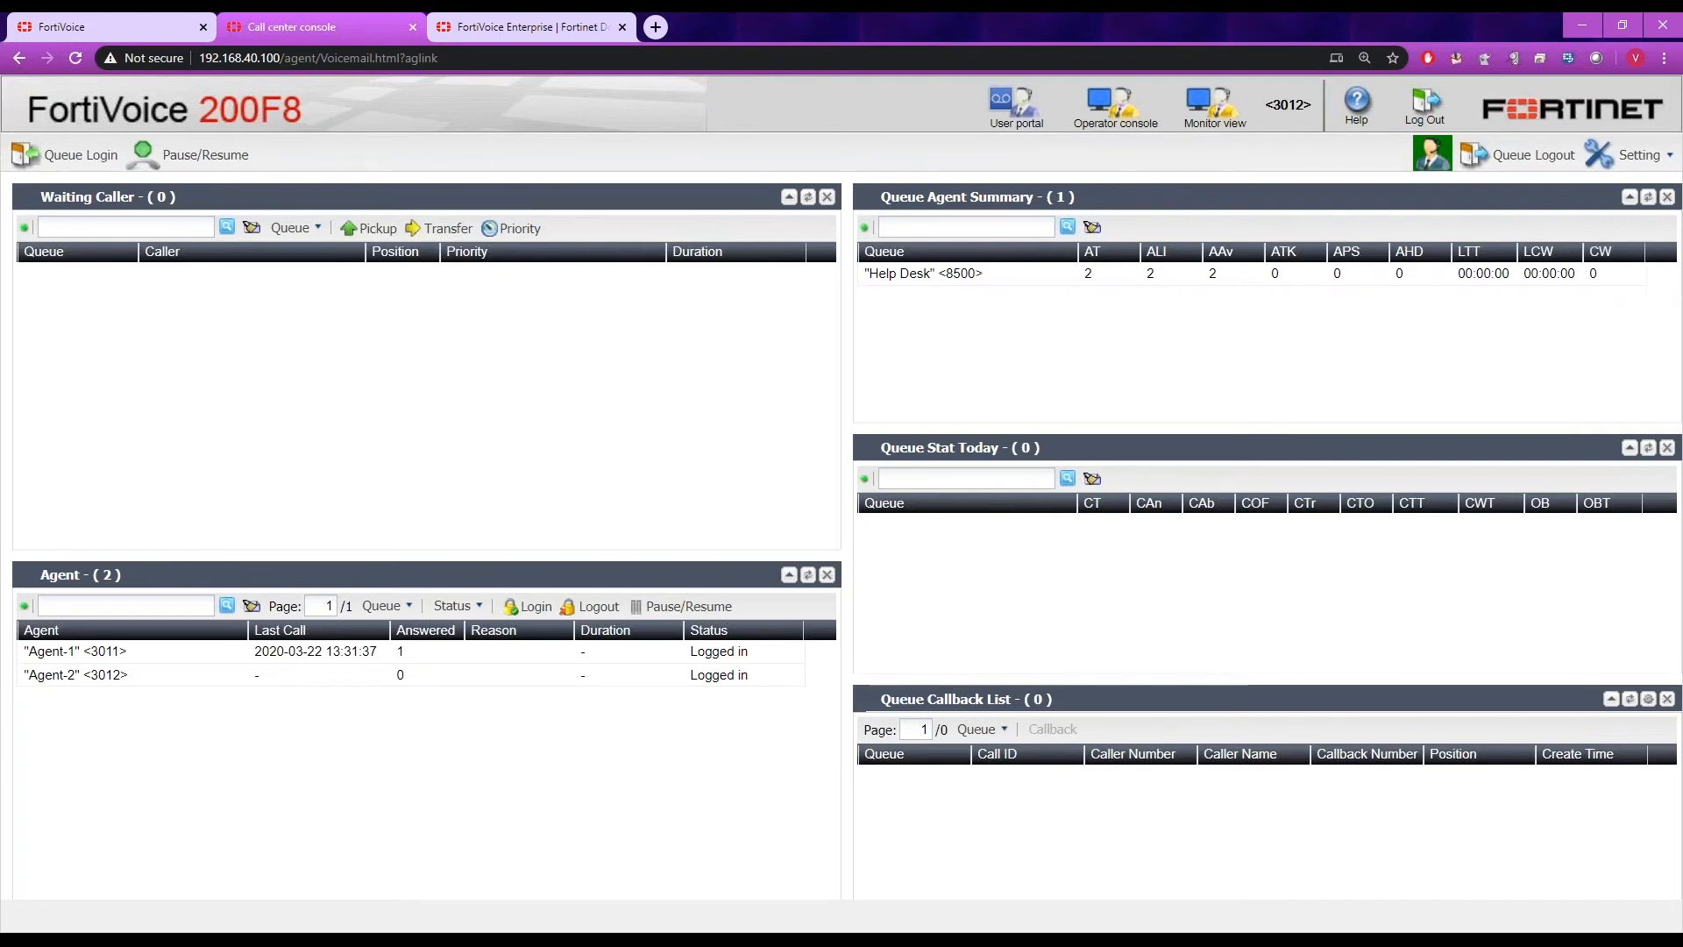
pyautogui.moveTo(912, 454)
pyautogui.mouseDown()
pyautogui.moveTo(912, 419)
pyautogui.moveTo(912, 455)
pyautogui.mouseUp()
pyautogui.click(1668, 453)
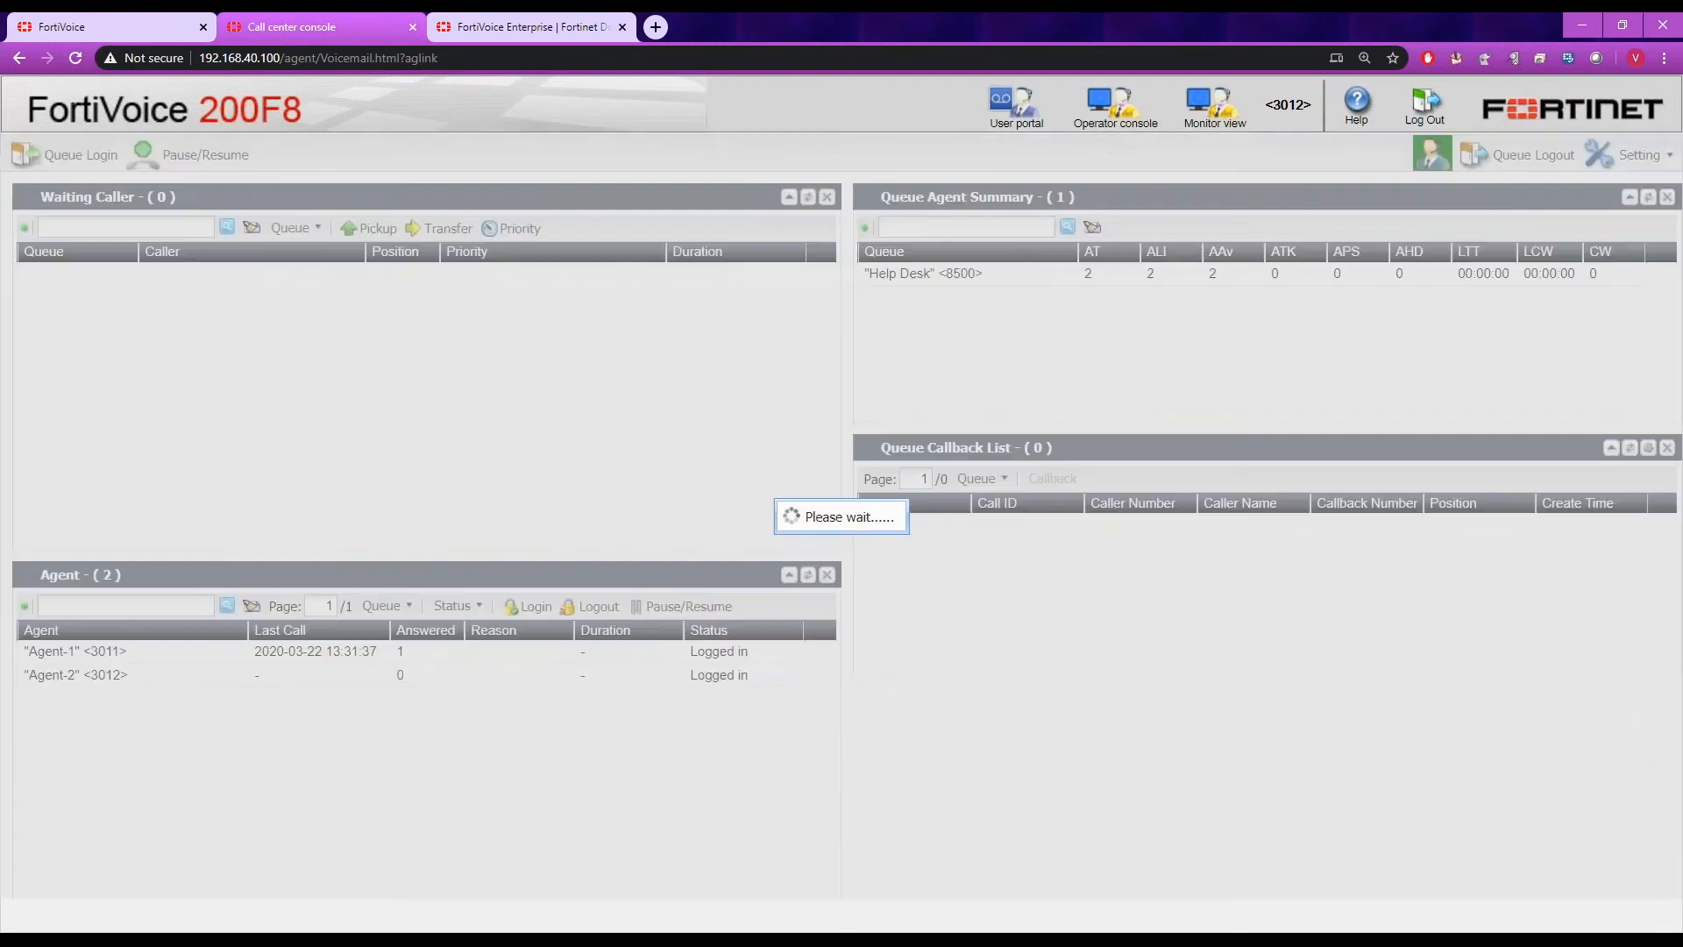
pyautogui.click(1668, 198)
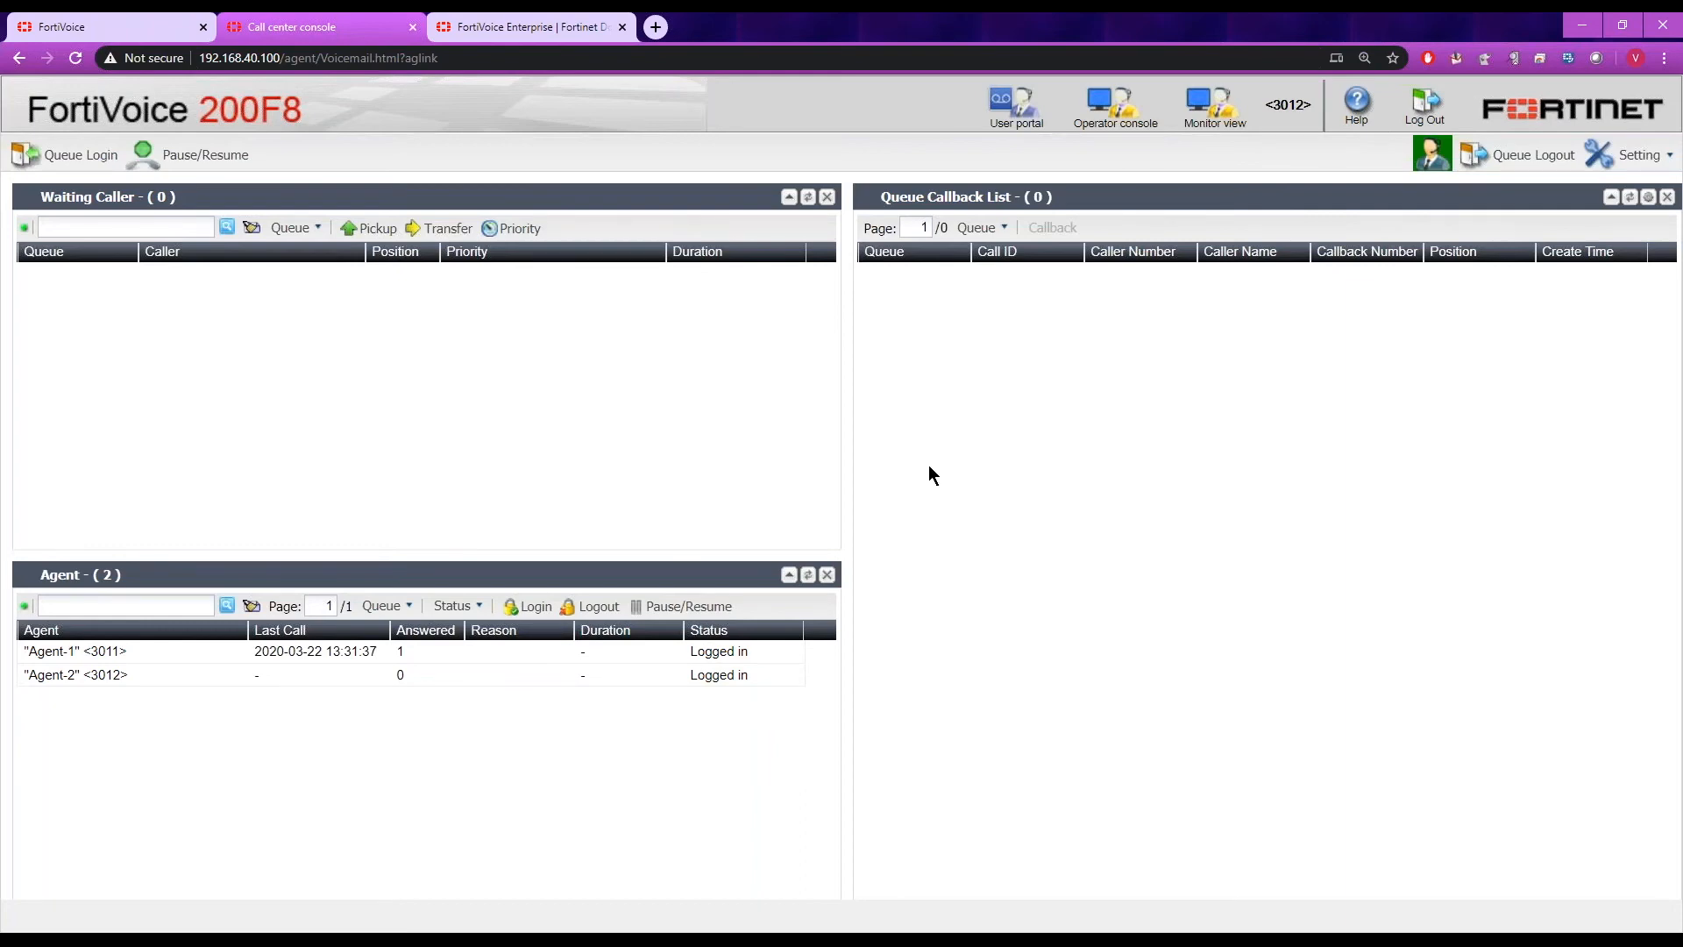
pyautogui.click(1668, 198)
pyautogui.click(1669, 156)
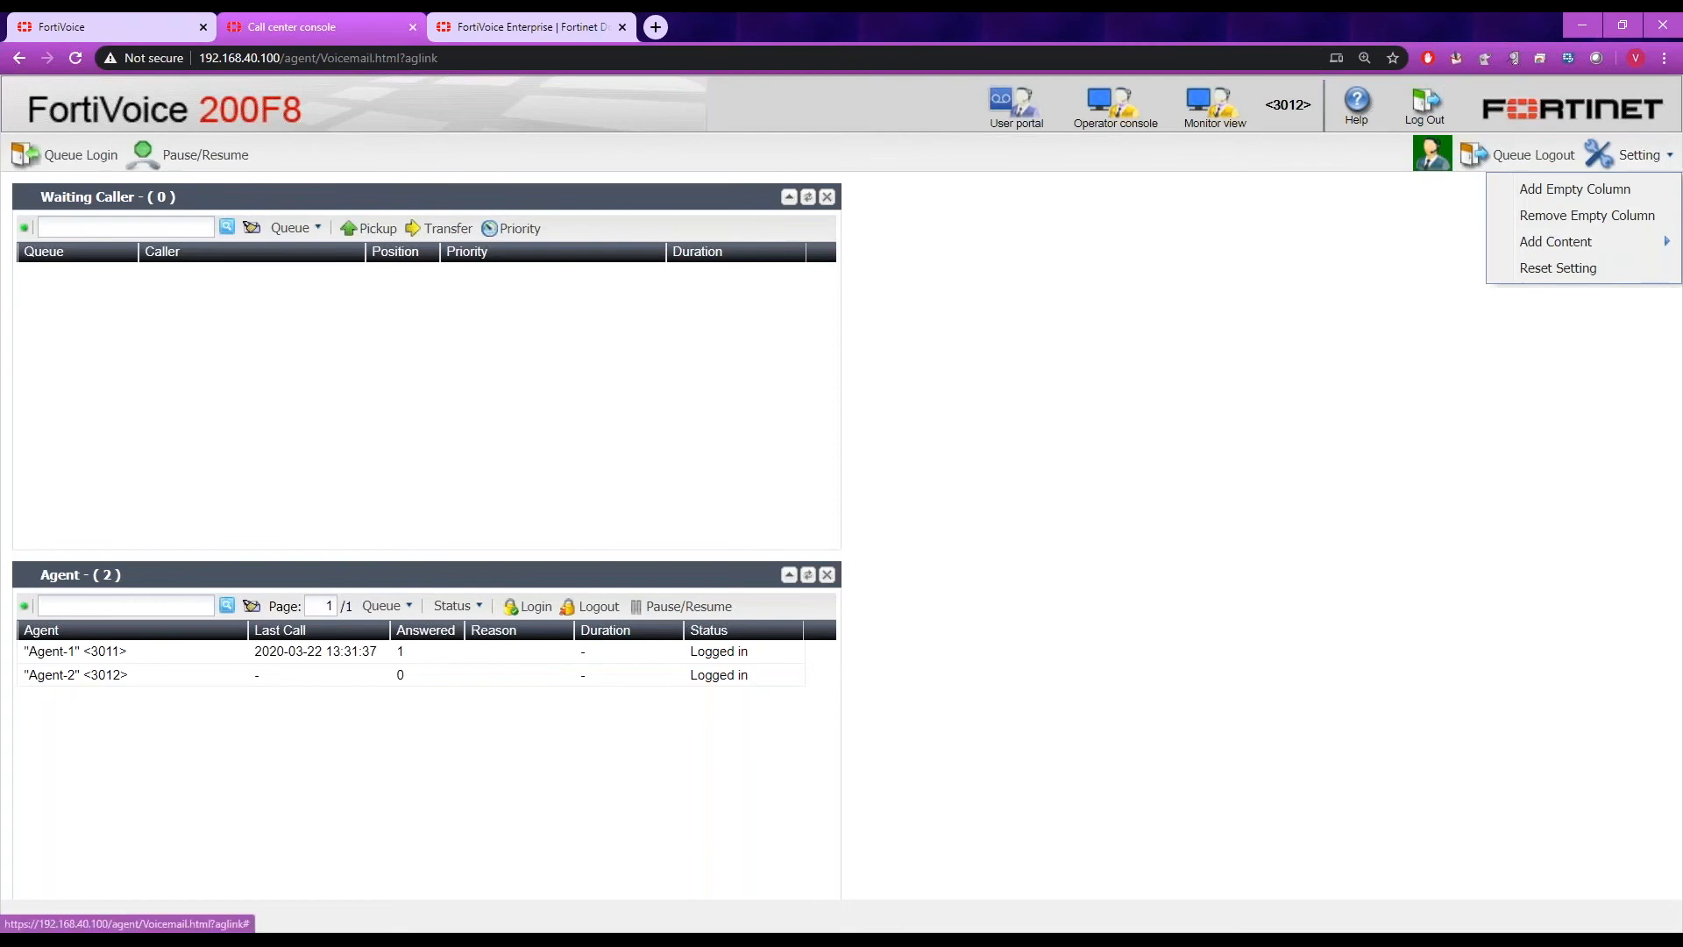
pyautogui.click(1600, 216)
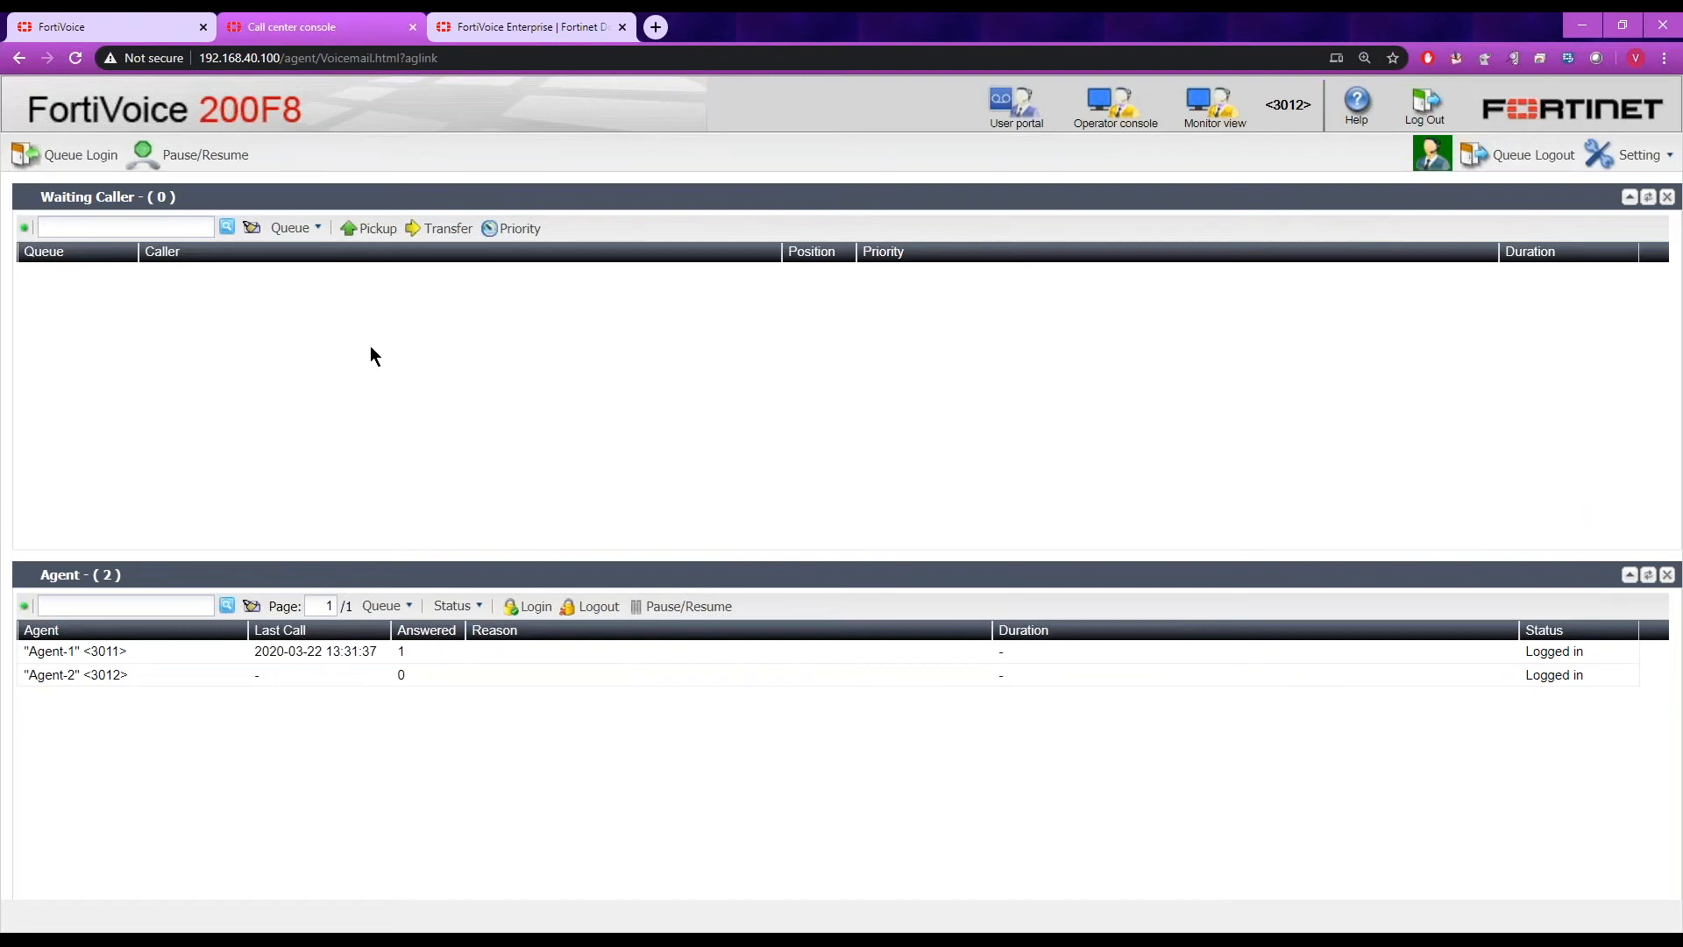
# - Open the Help_Desk_Wallboard monitor view on the admin page and examine its Queue_Performance item without changing it
pyautogui.click(116, 34)
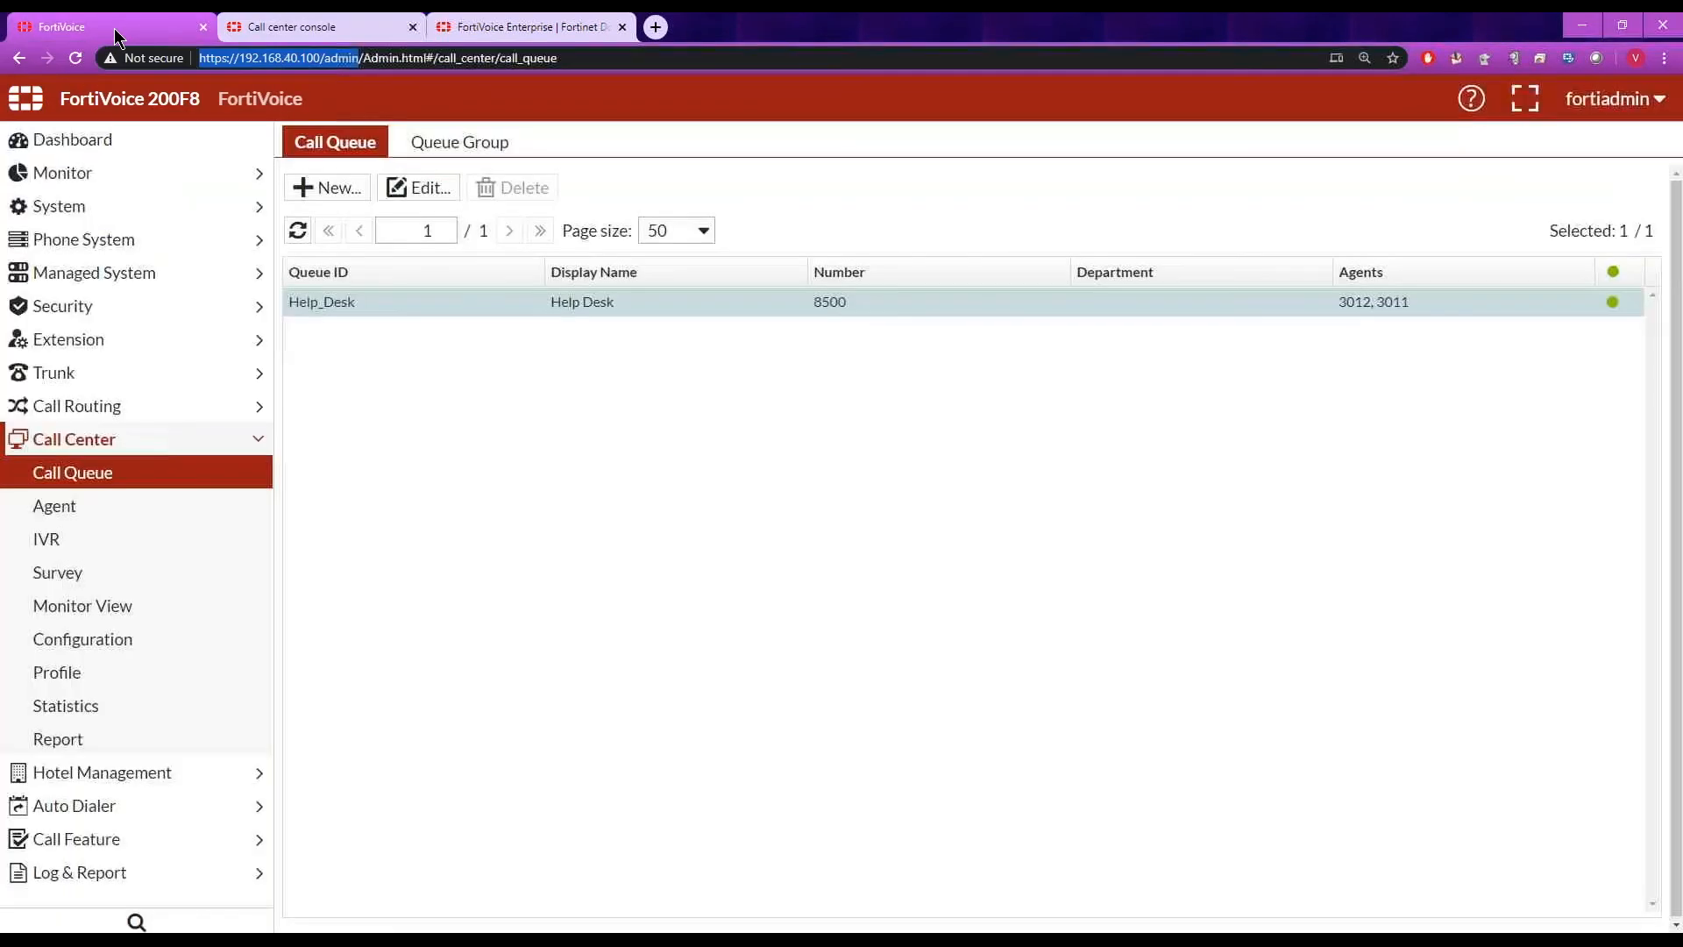
pyautogui.click(96, 614)
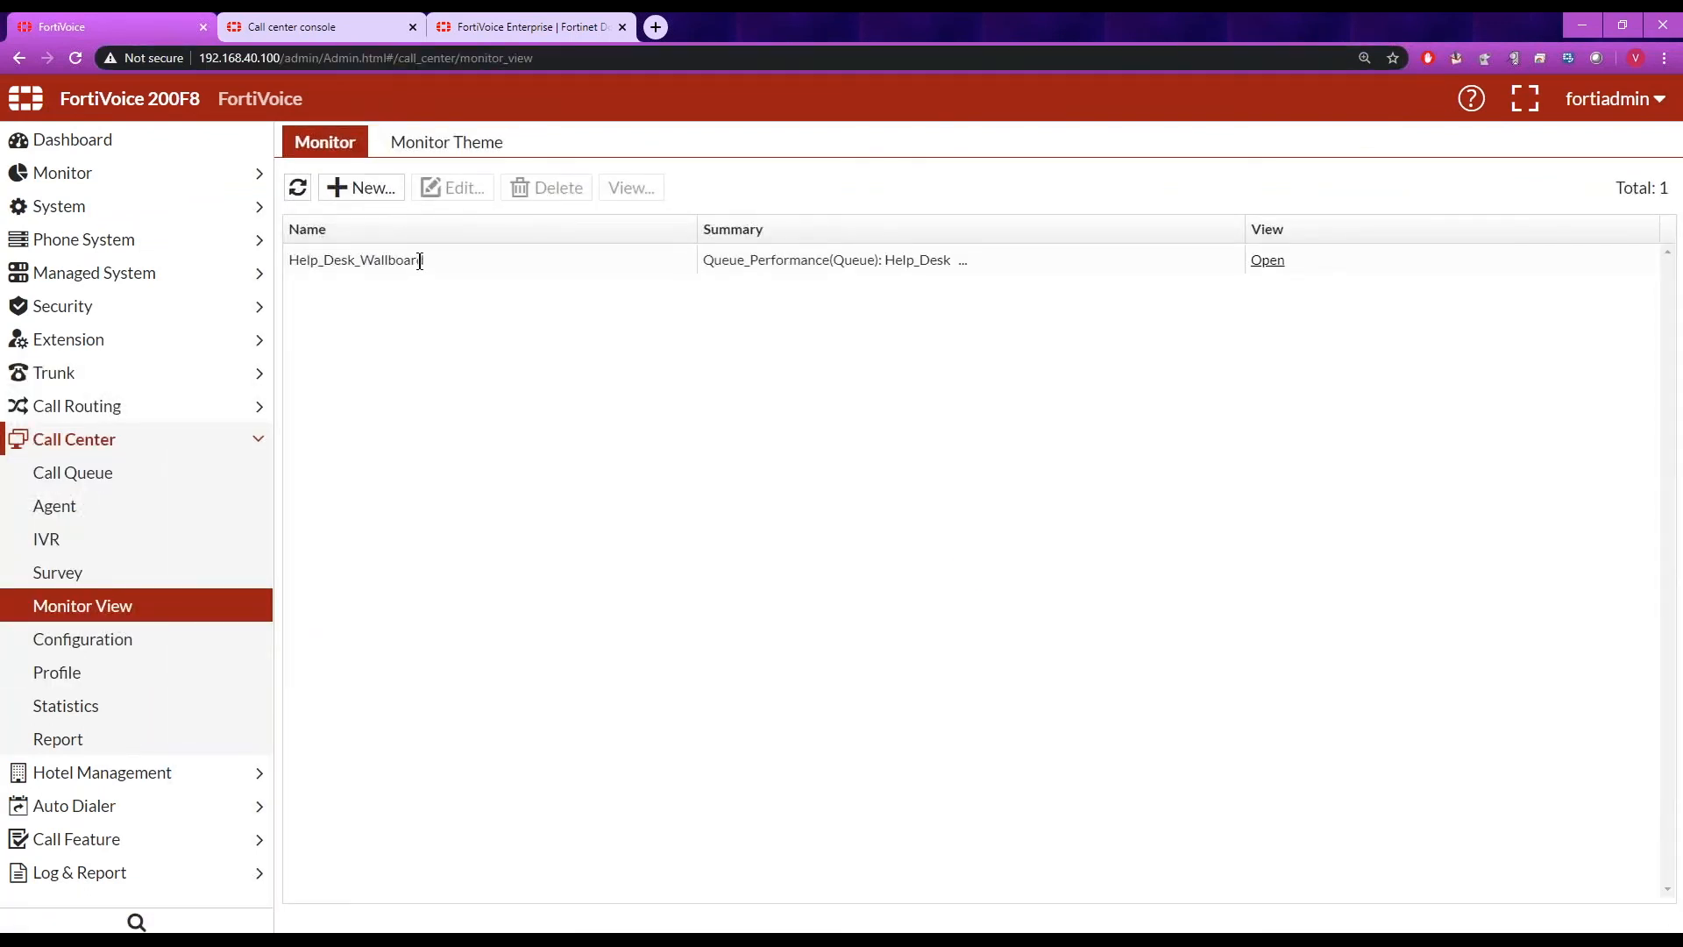
pyautogui.doubleClick(420, 260)
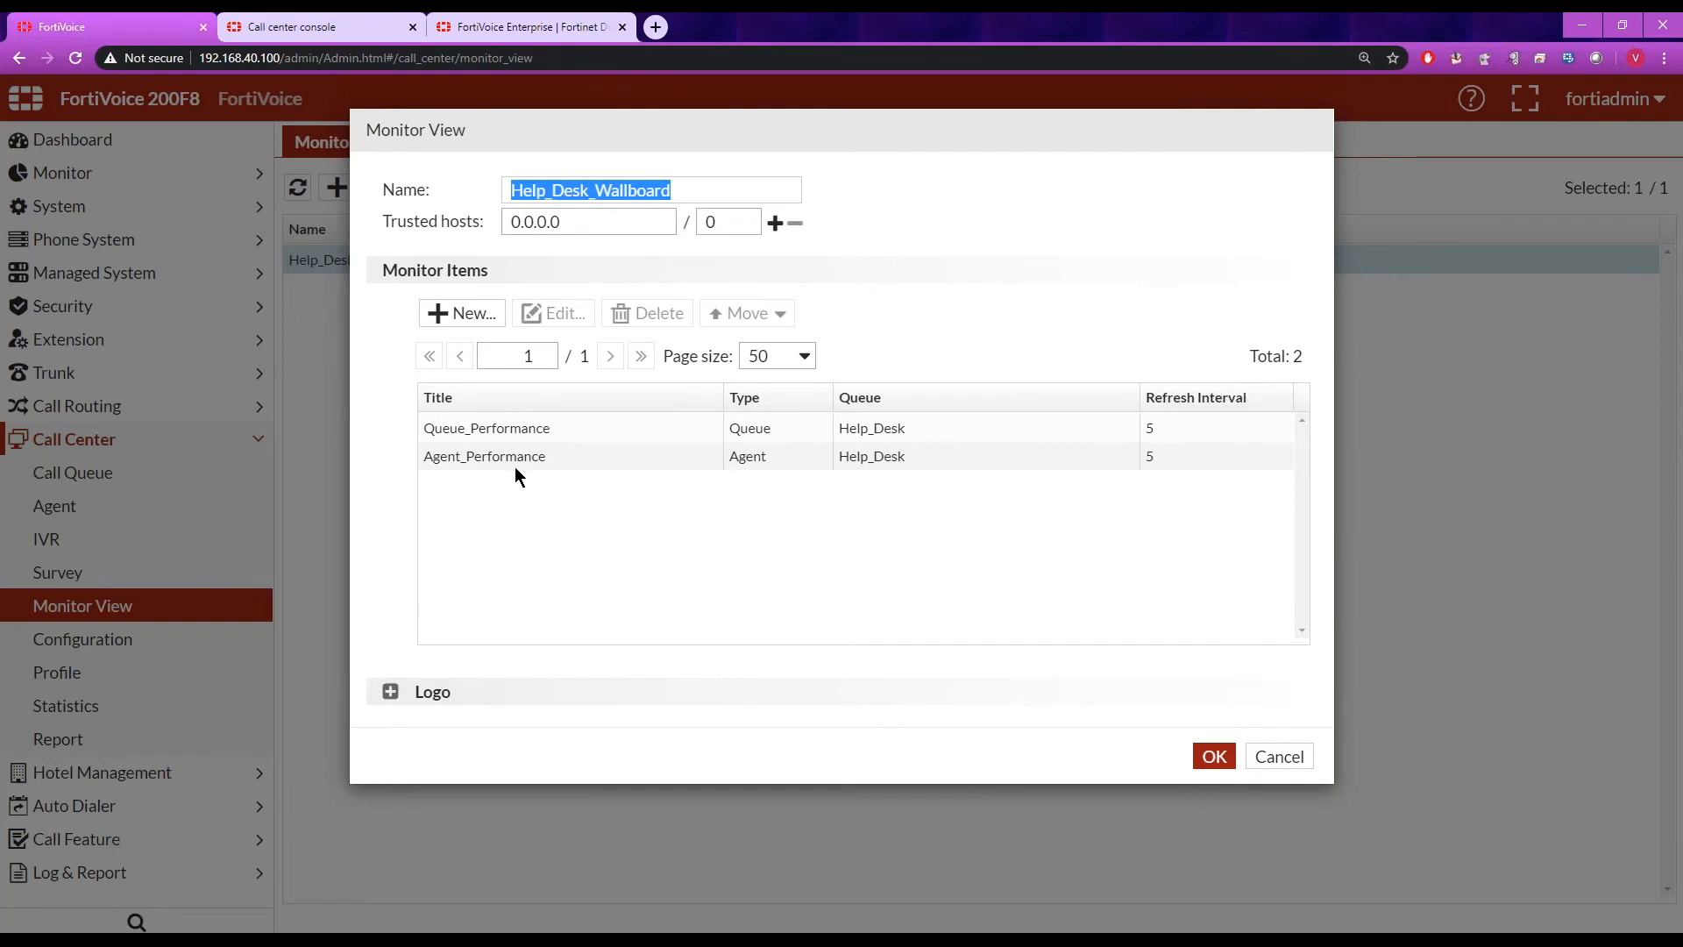
pyautogui.click(519, 432)
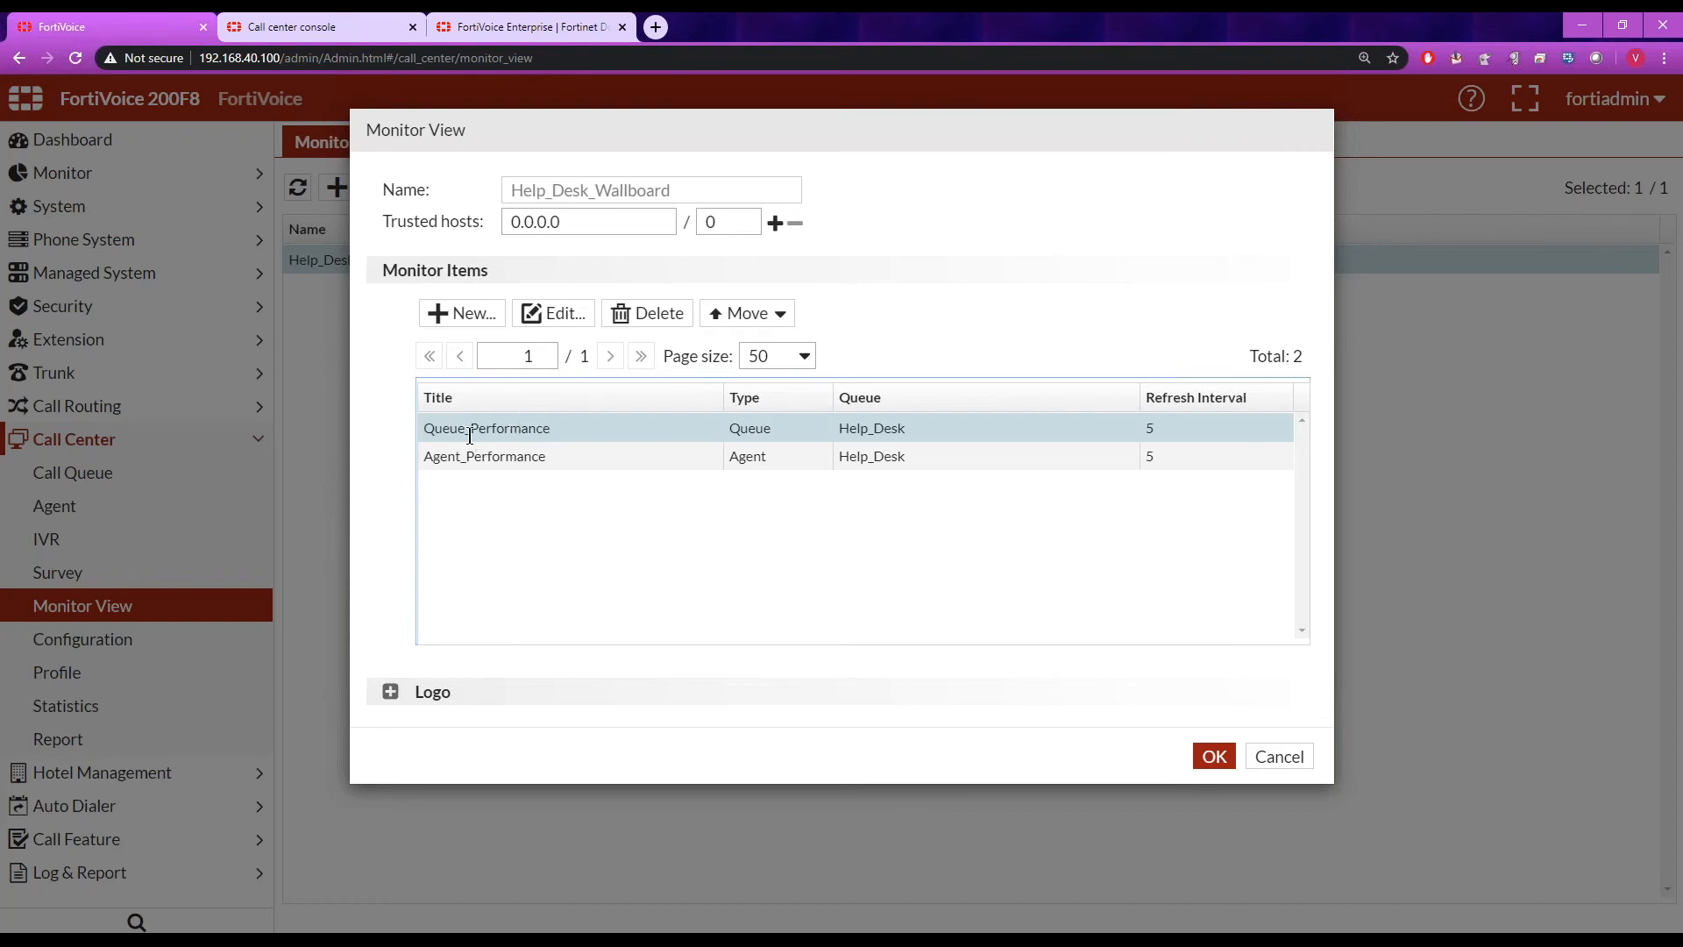
pyautogui.click(559, 318)
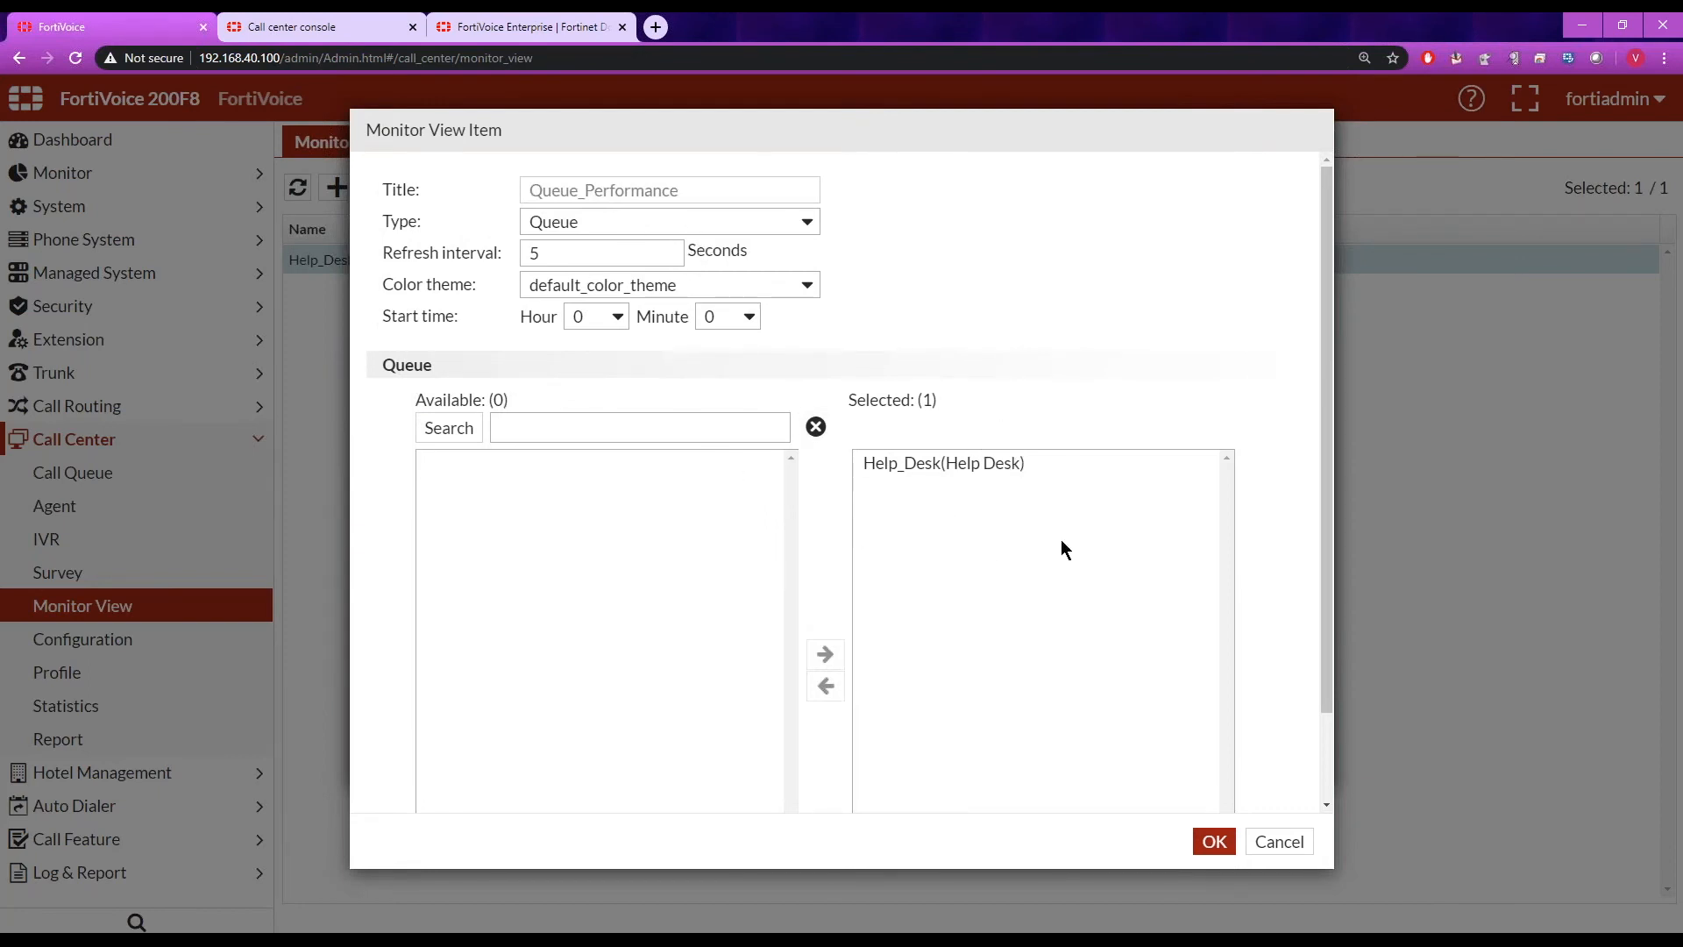
pyautogui.click(1269, 845)
# - Examine the Agent_Performance item of the wallboard and close the monitor view settings without saving
pyautogui.click(575, 456)
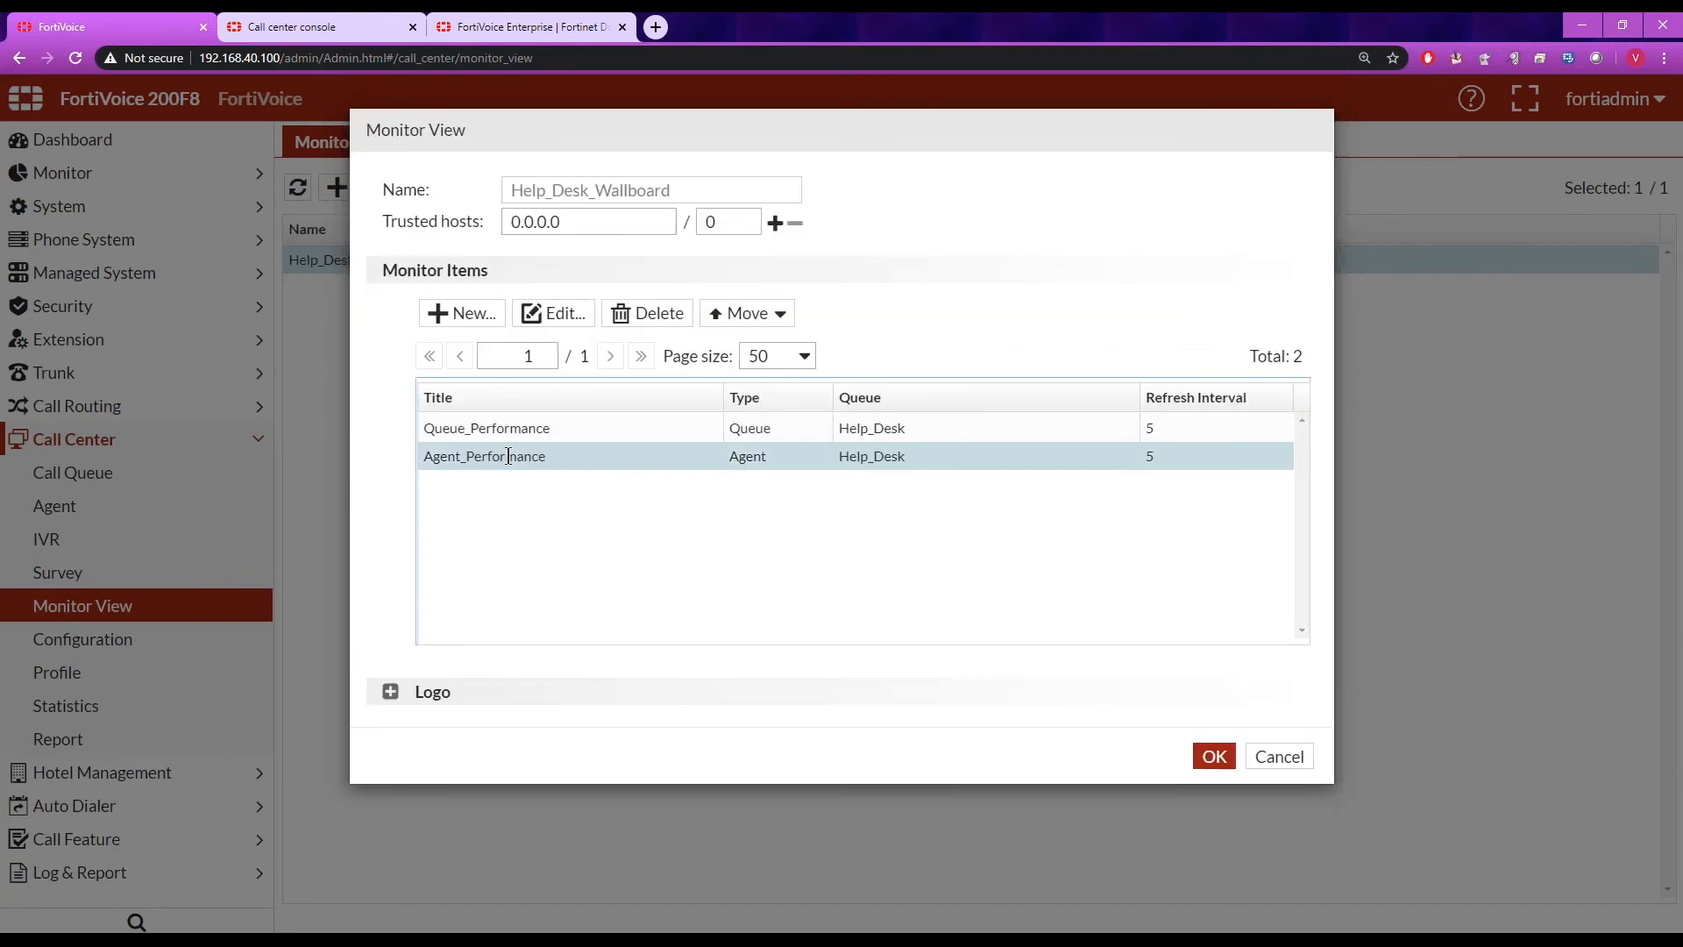
pyautogui.click(570, 316)
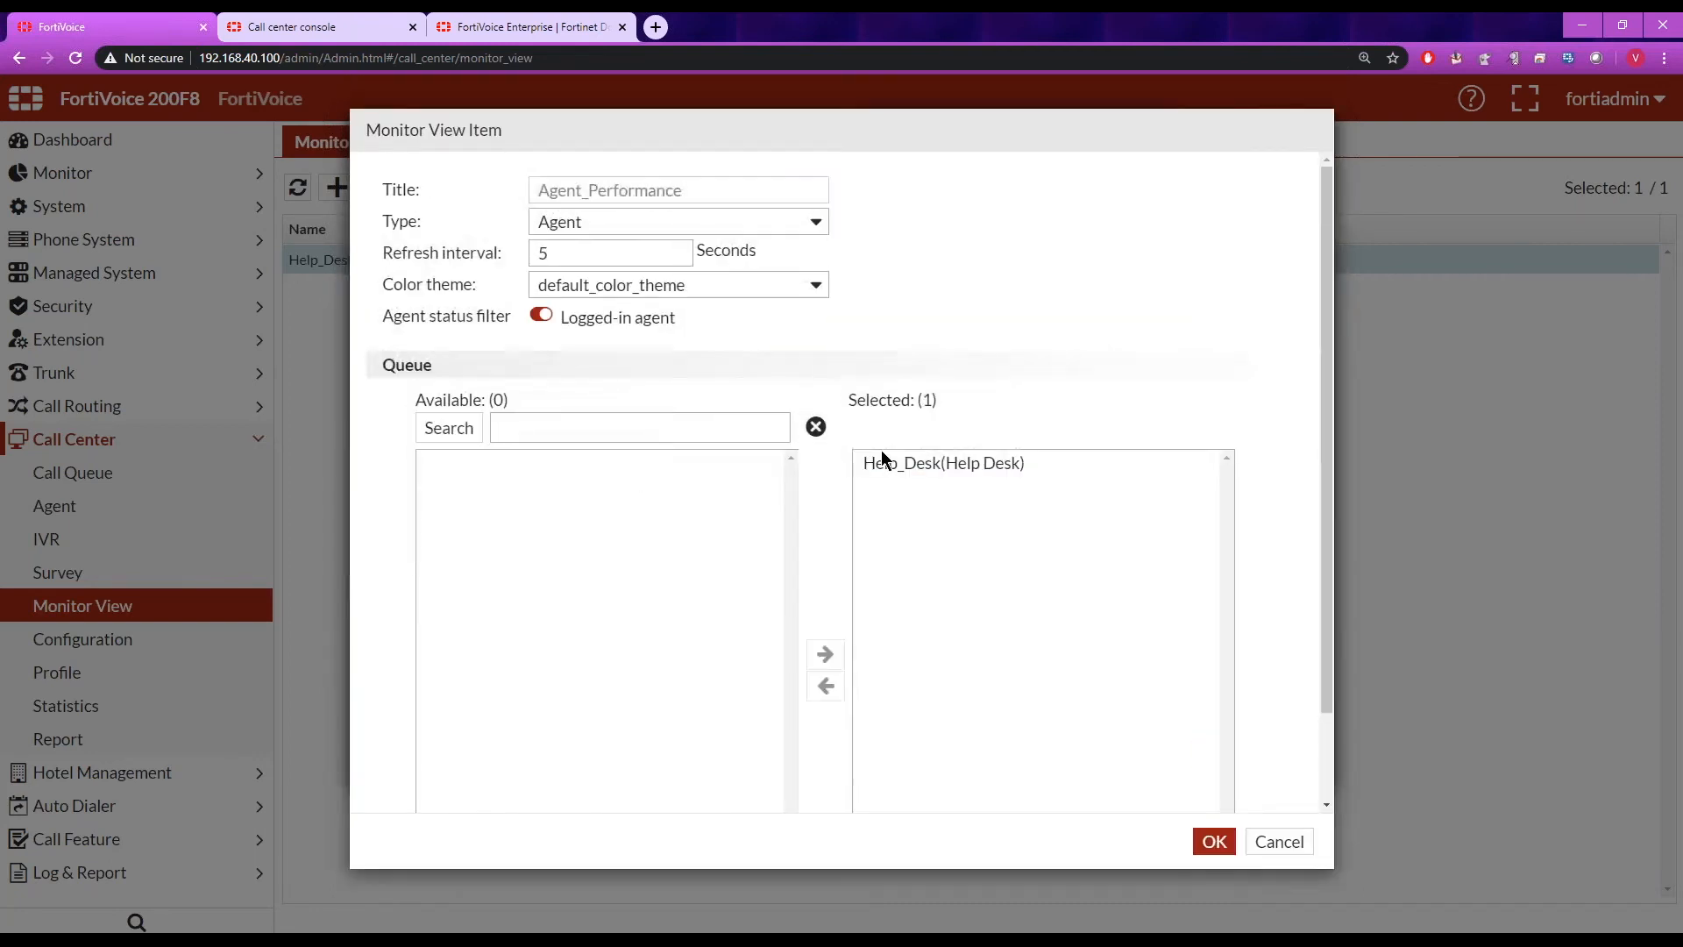
pyautogui.scroll(-1, 1014, 409)
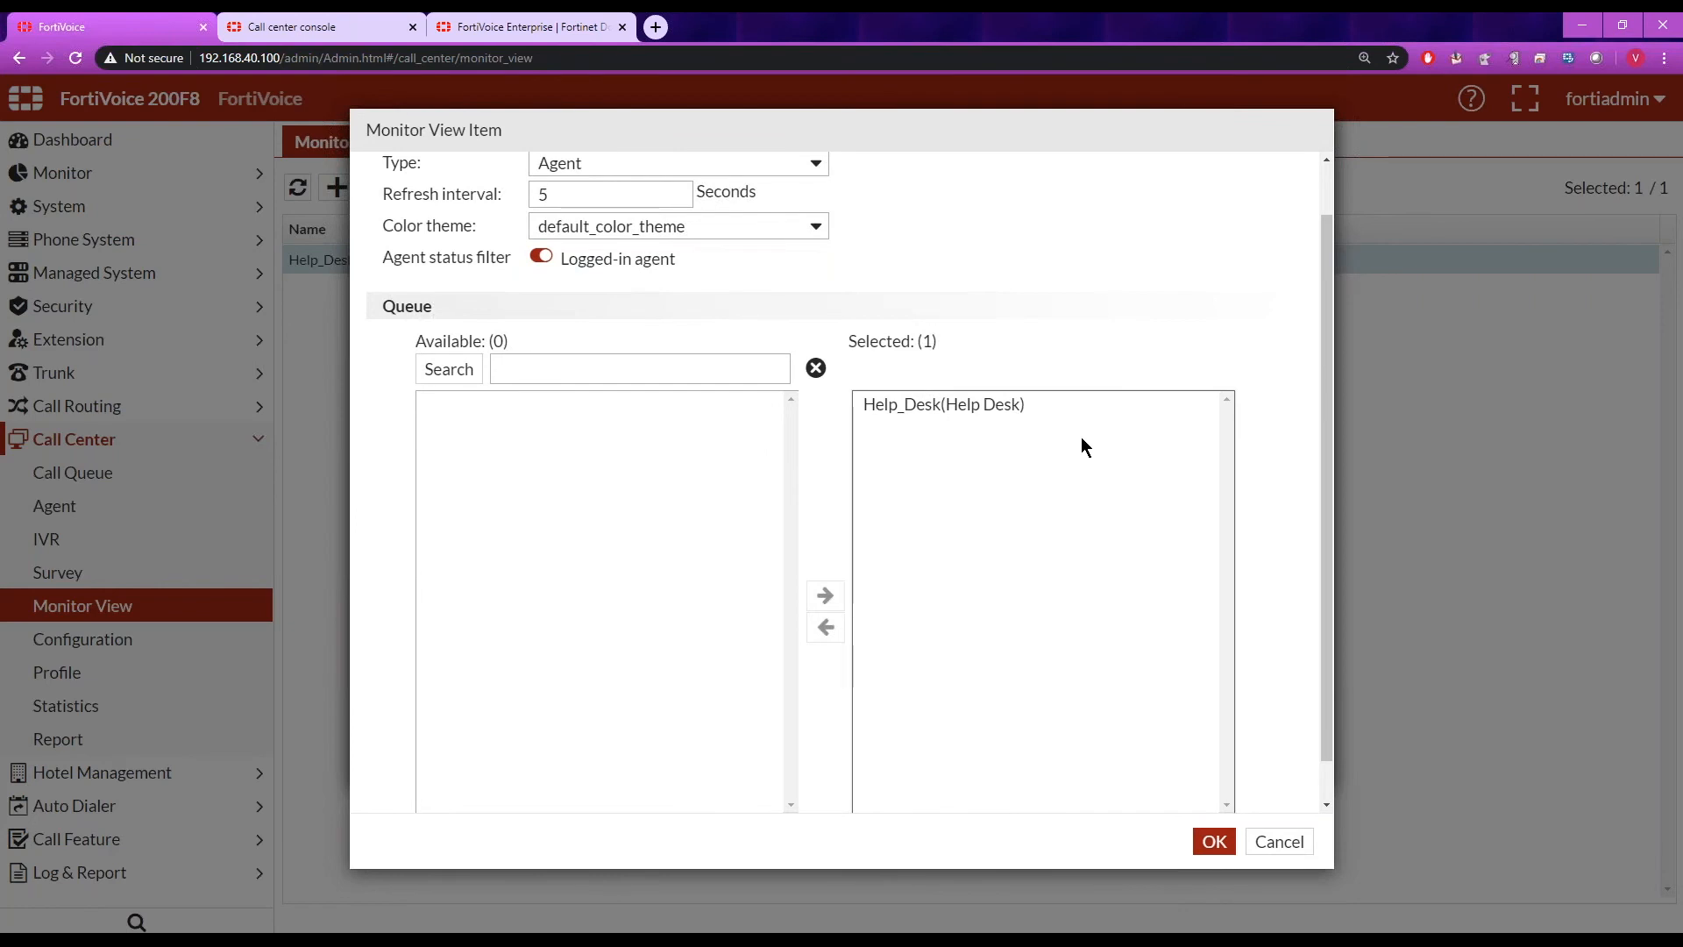
pyautogui.click(1273, 843)
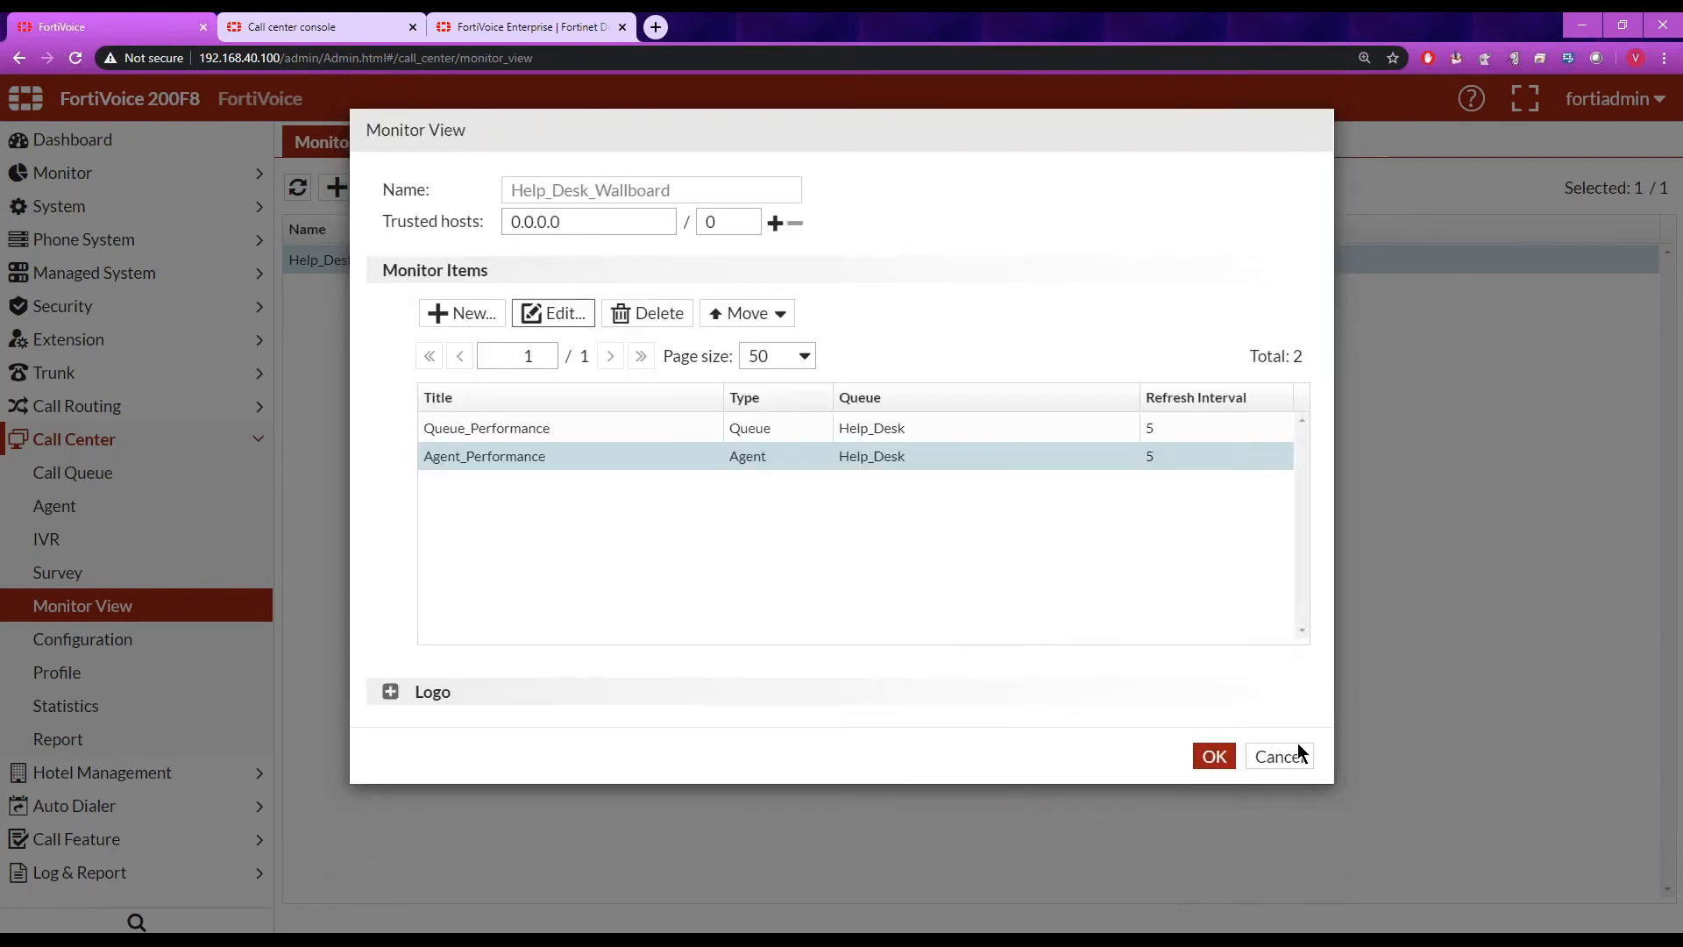
pyautogui.click(1278, 755)
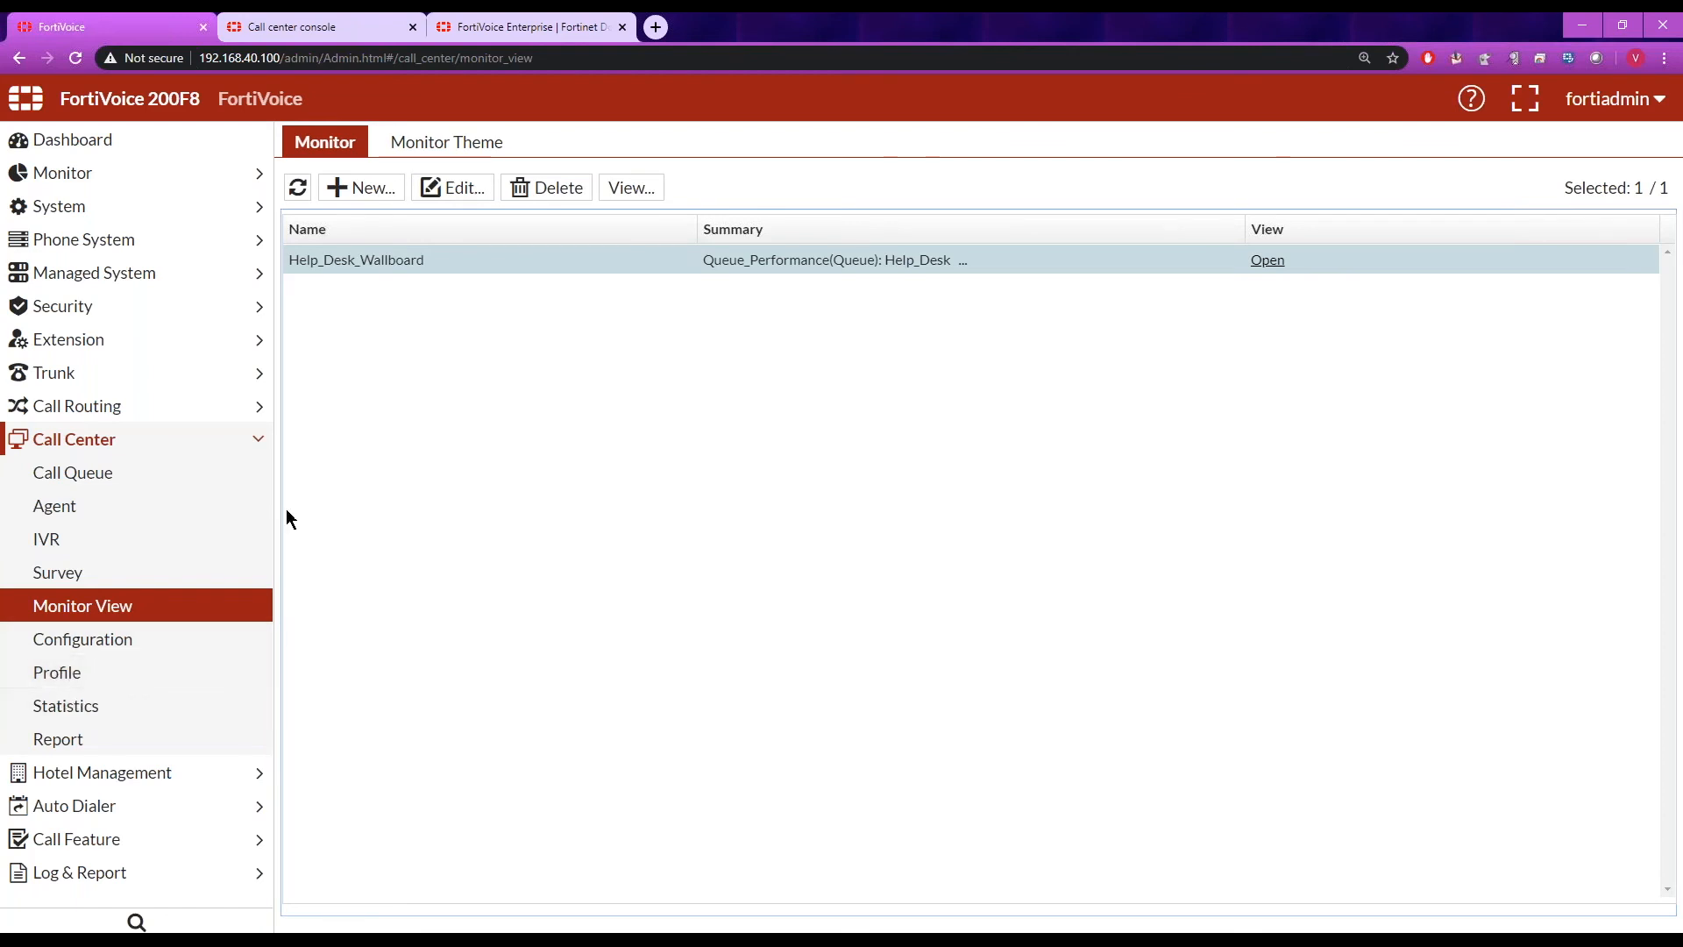
# - Open the Help_Desk_Wallboard through the agent console's monitor view and reduce the browser zoom to 100%
pyautogui.click(360, 26)
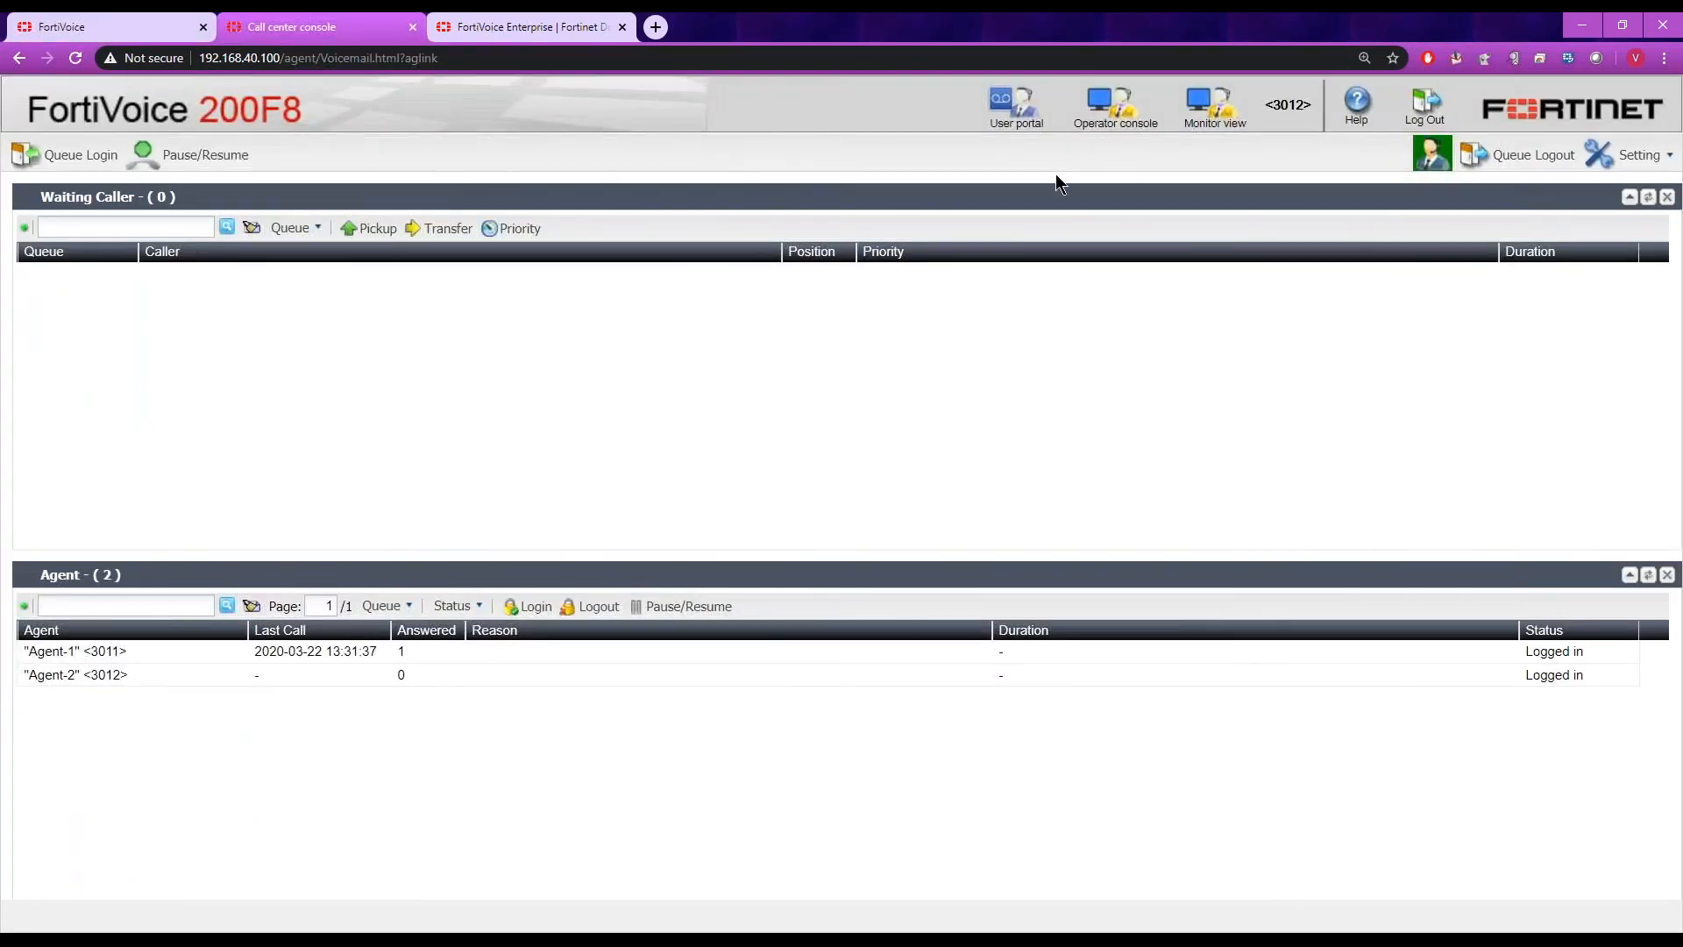
pyautogui.click(1229, 114)
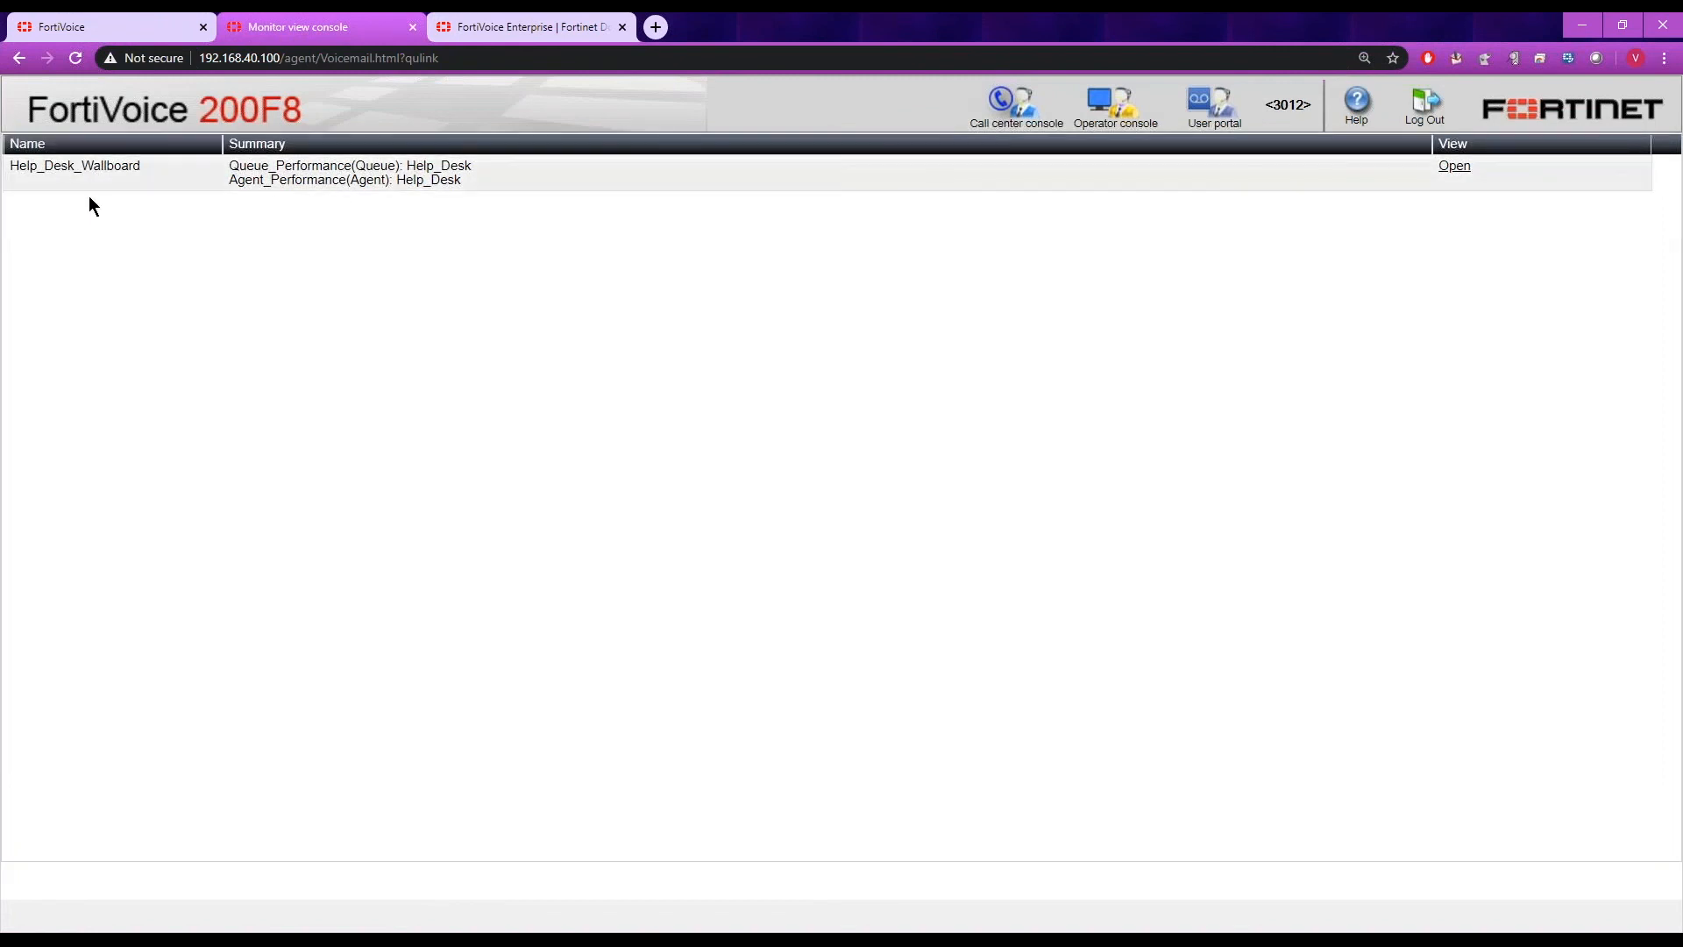
pyautogui.click(1469, 176)
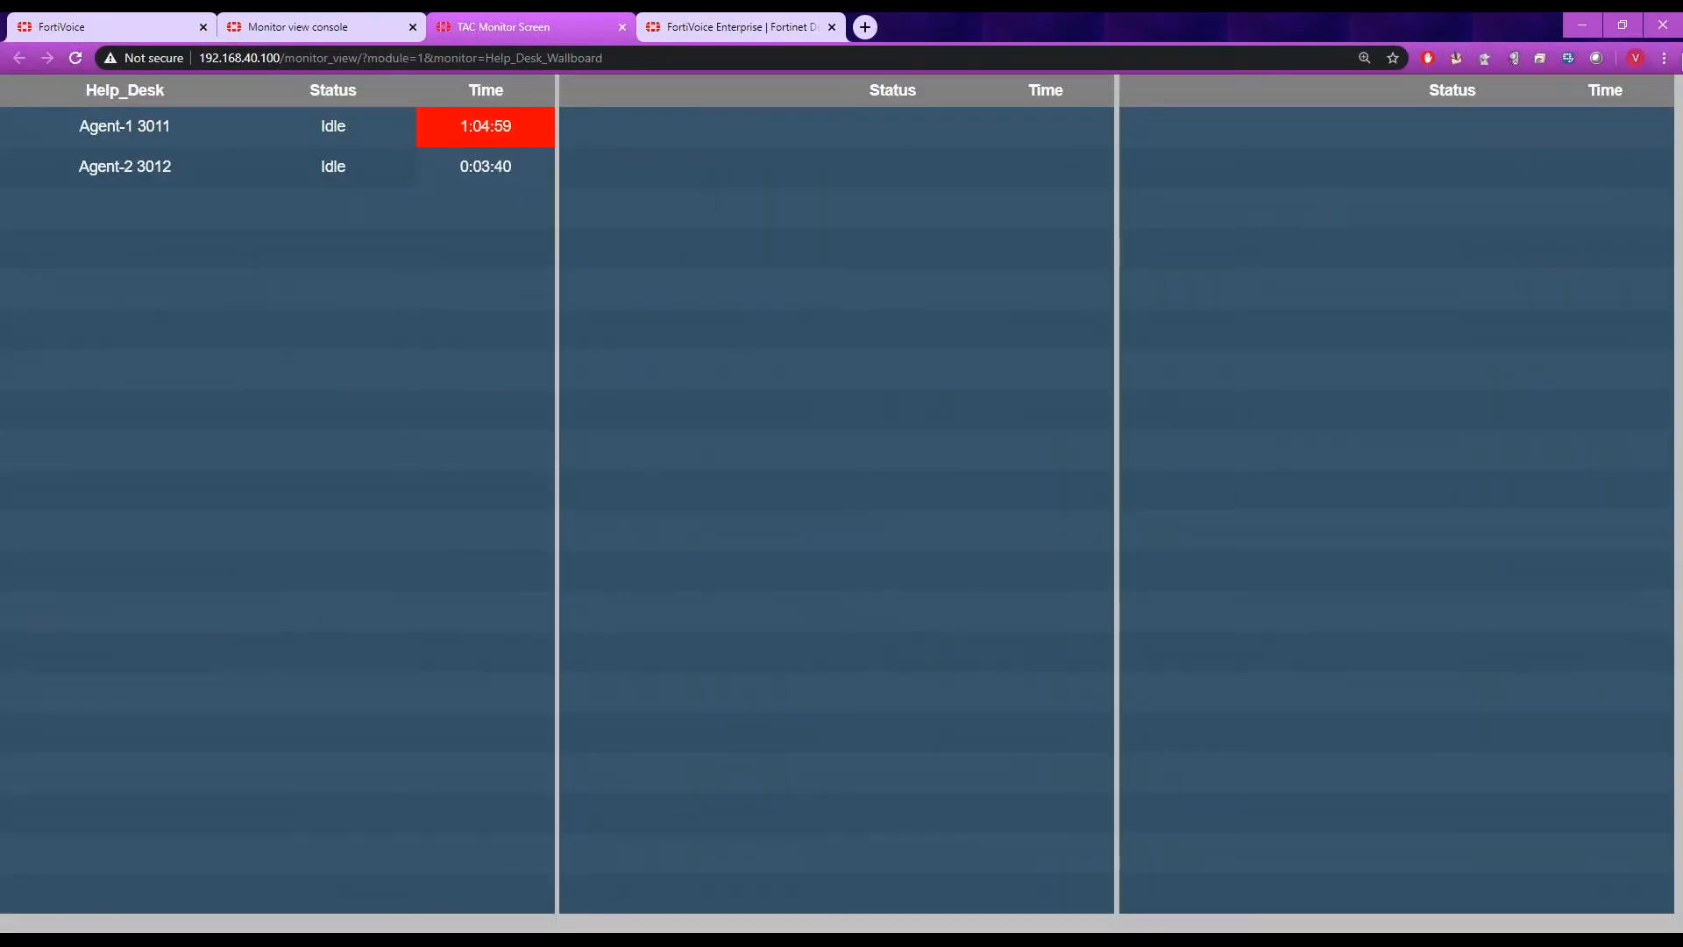
pyautogui.click(1664, 58)
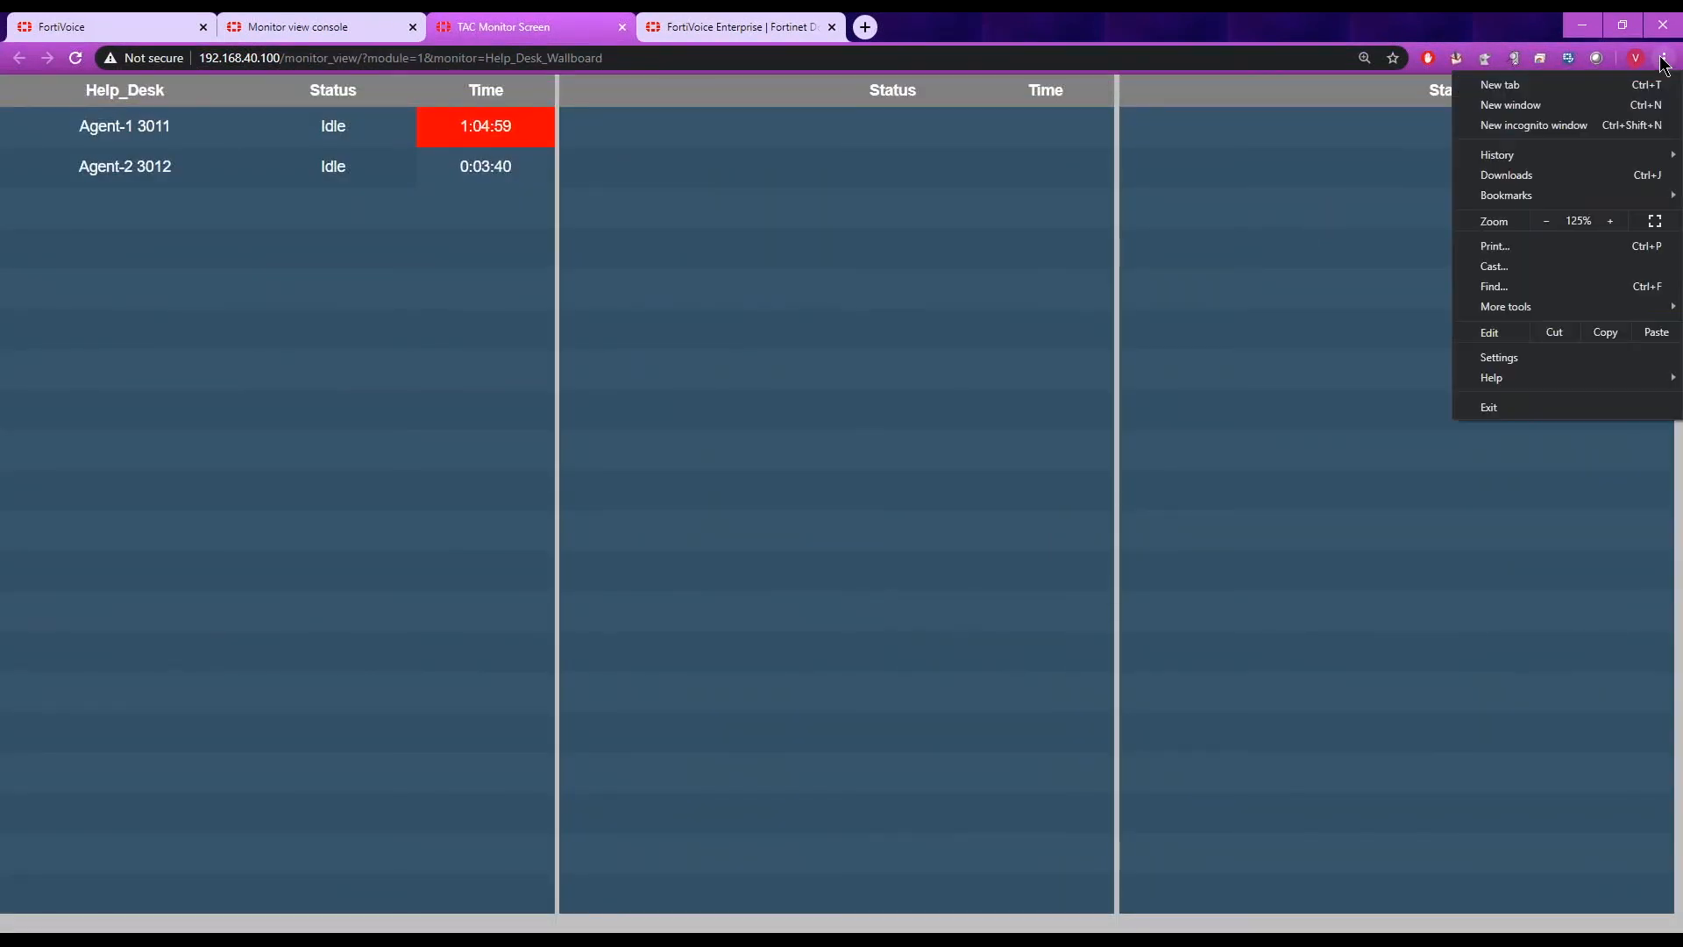
pyautogui.click(1546, 225)
pyautogui.click(1547, 224)
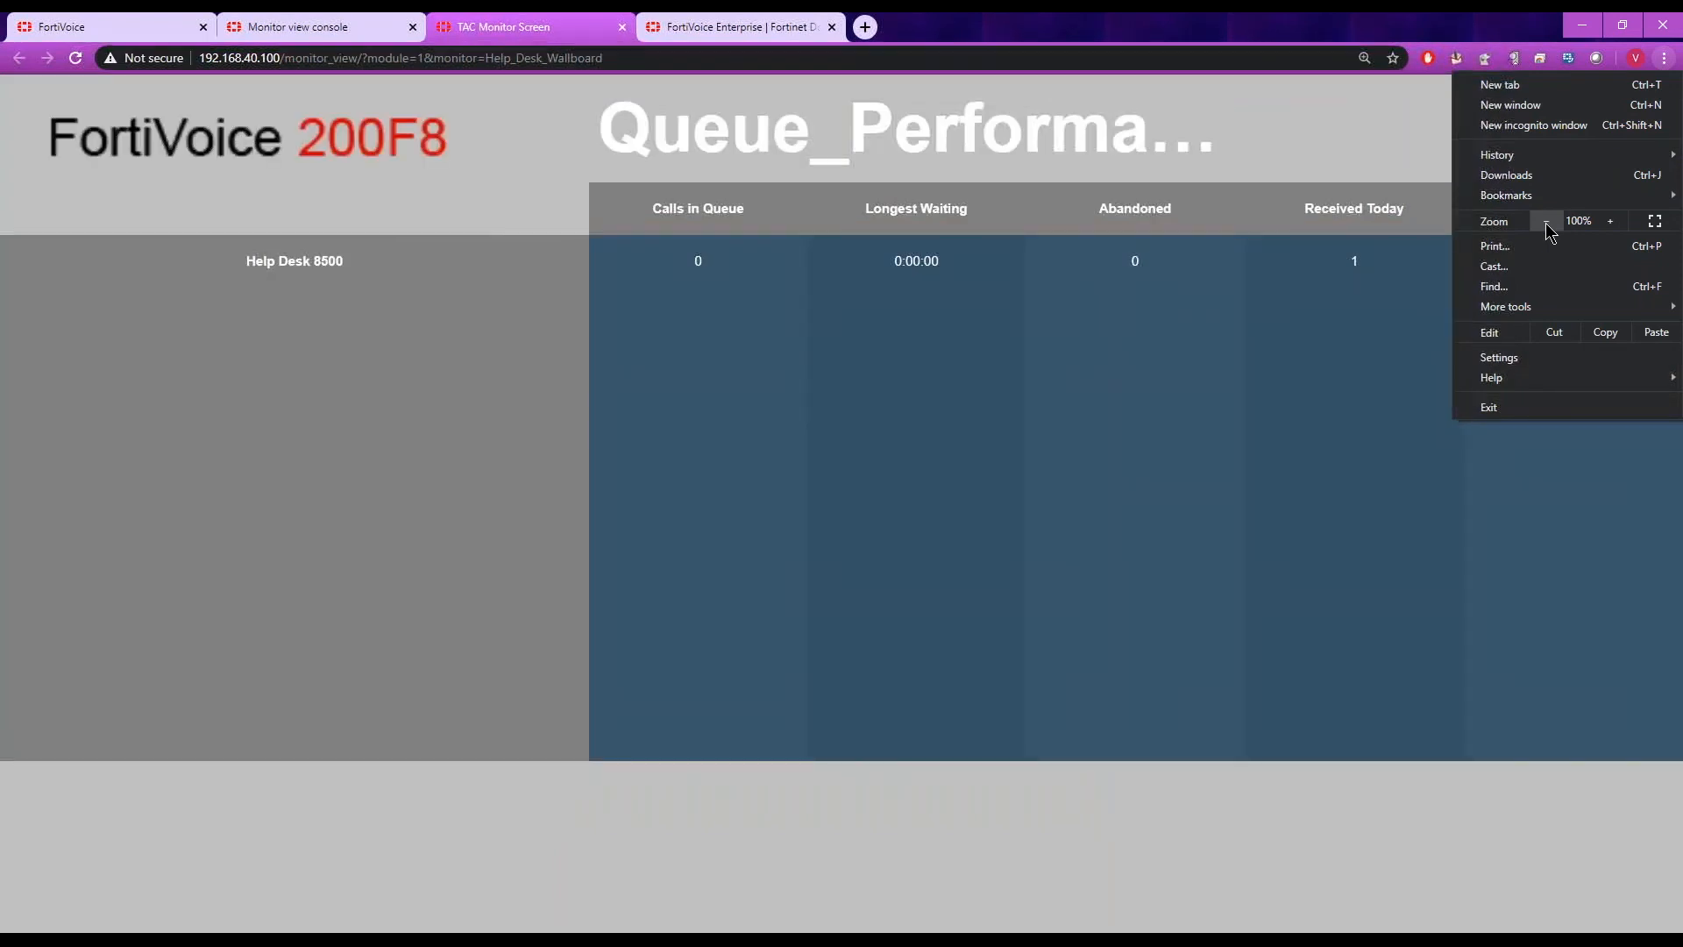
# - Close the Help Desk wallboard page and return the agent portal to the call center console
pyautogui.click(487, 462)
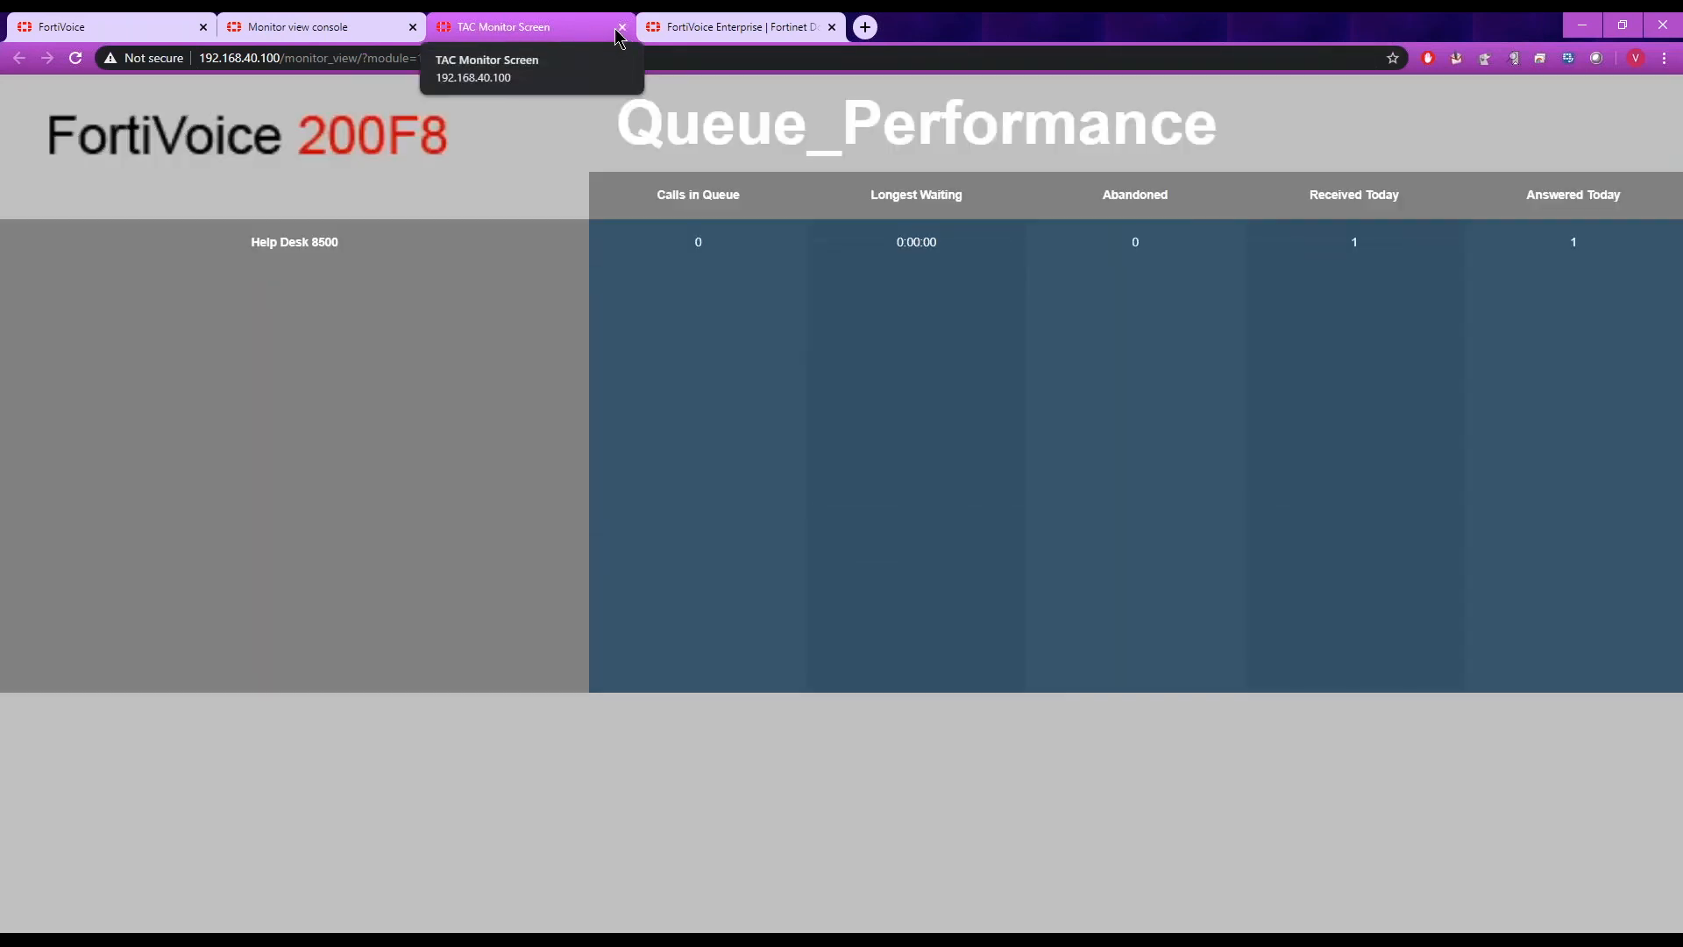
pyautogui.click(622, 27)
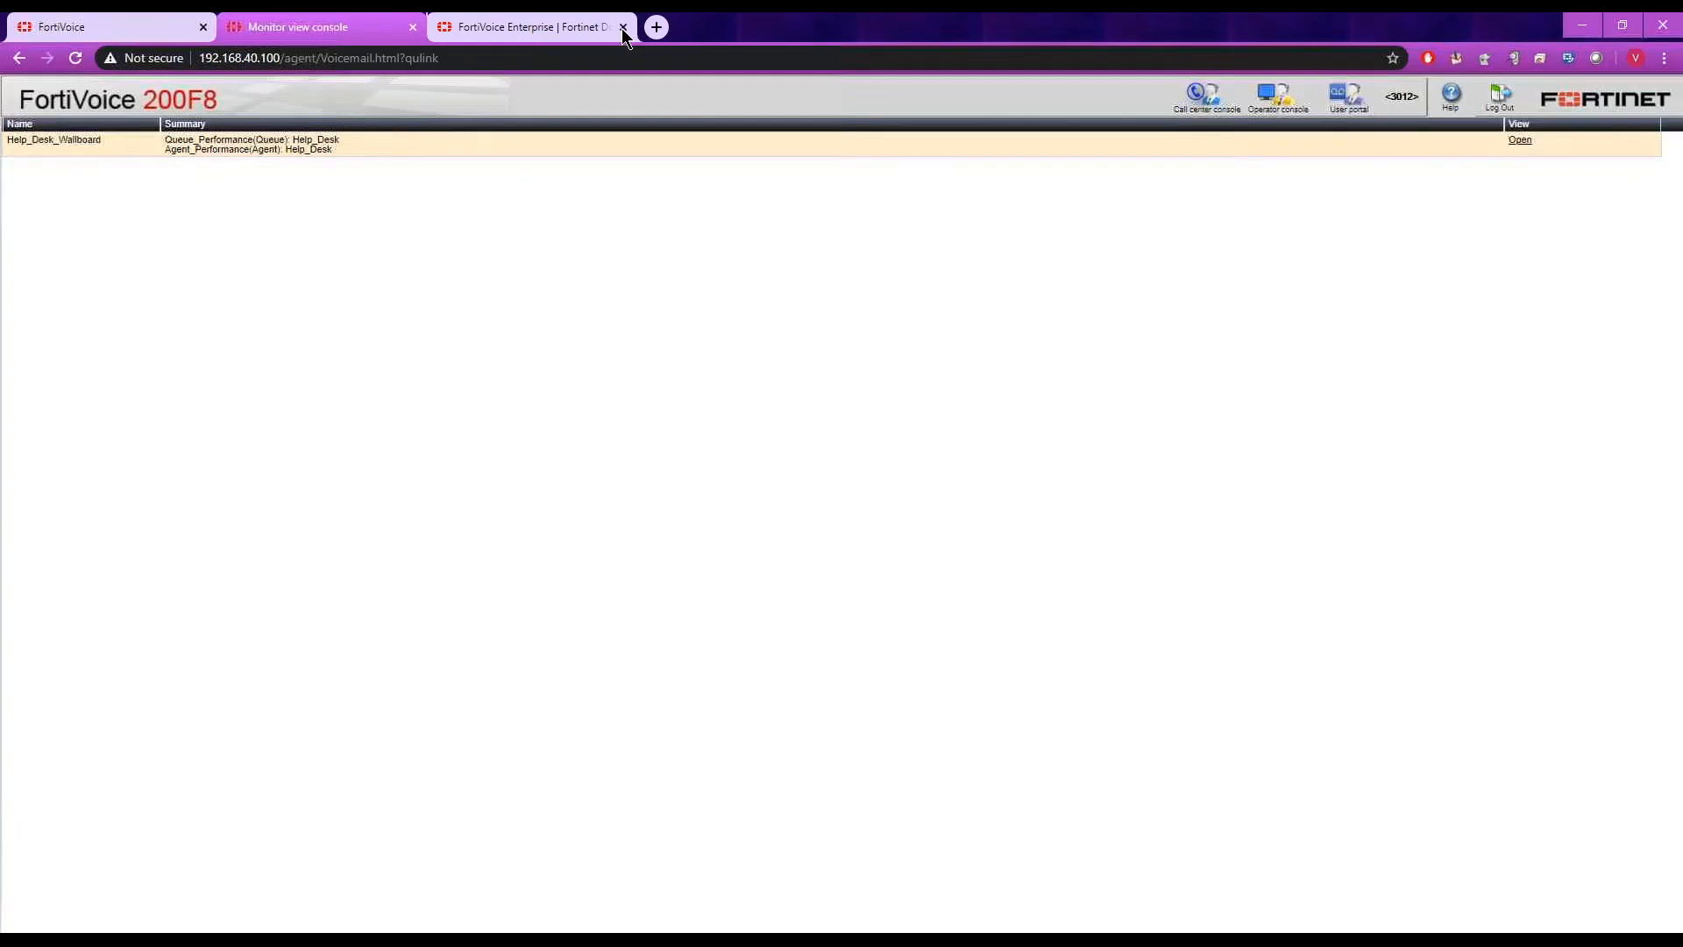
pyautogui.click(1206, 106)
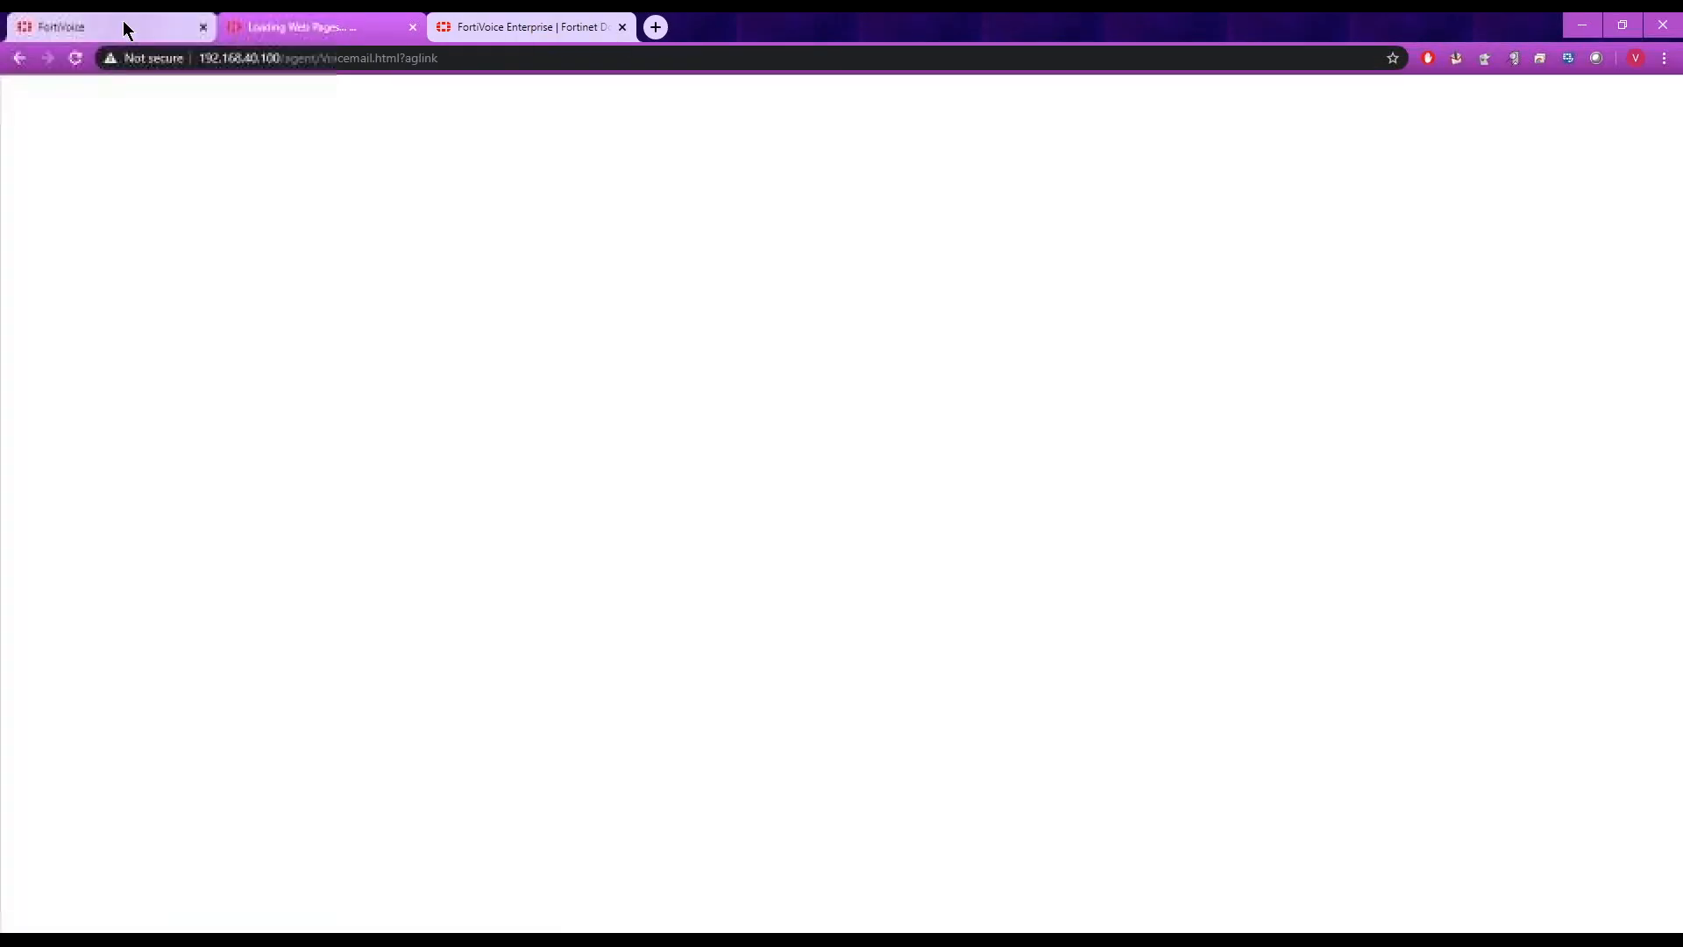
# - Switch to the FortiVoice admin page and enlarge its browser zoom to 125%
pyautogui.click(123, 19)
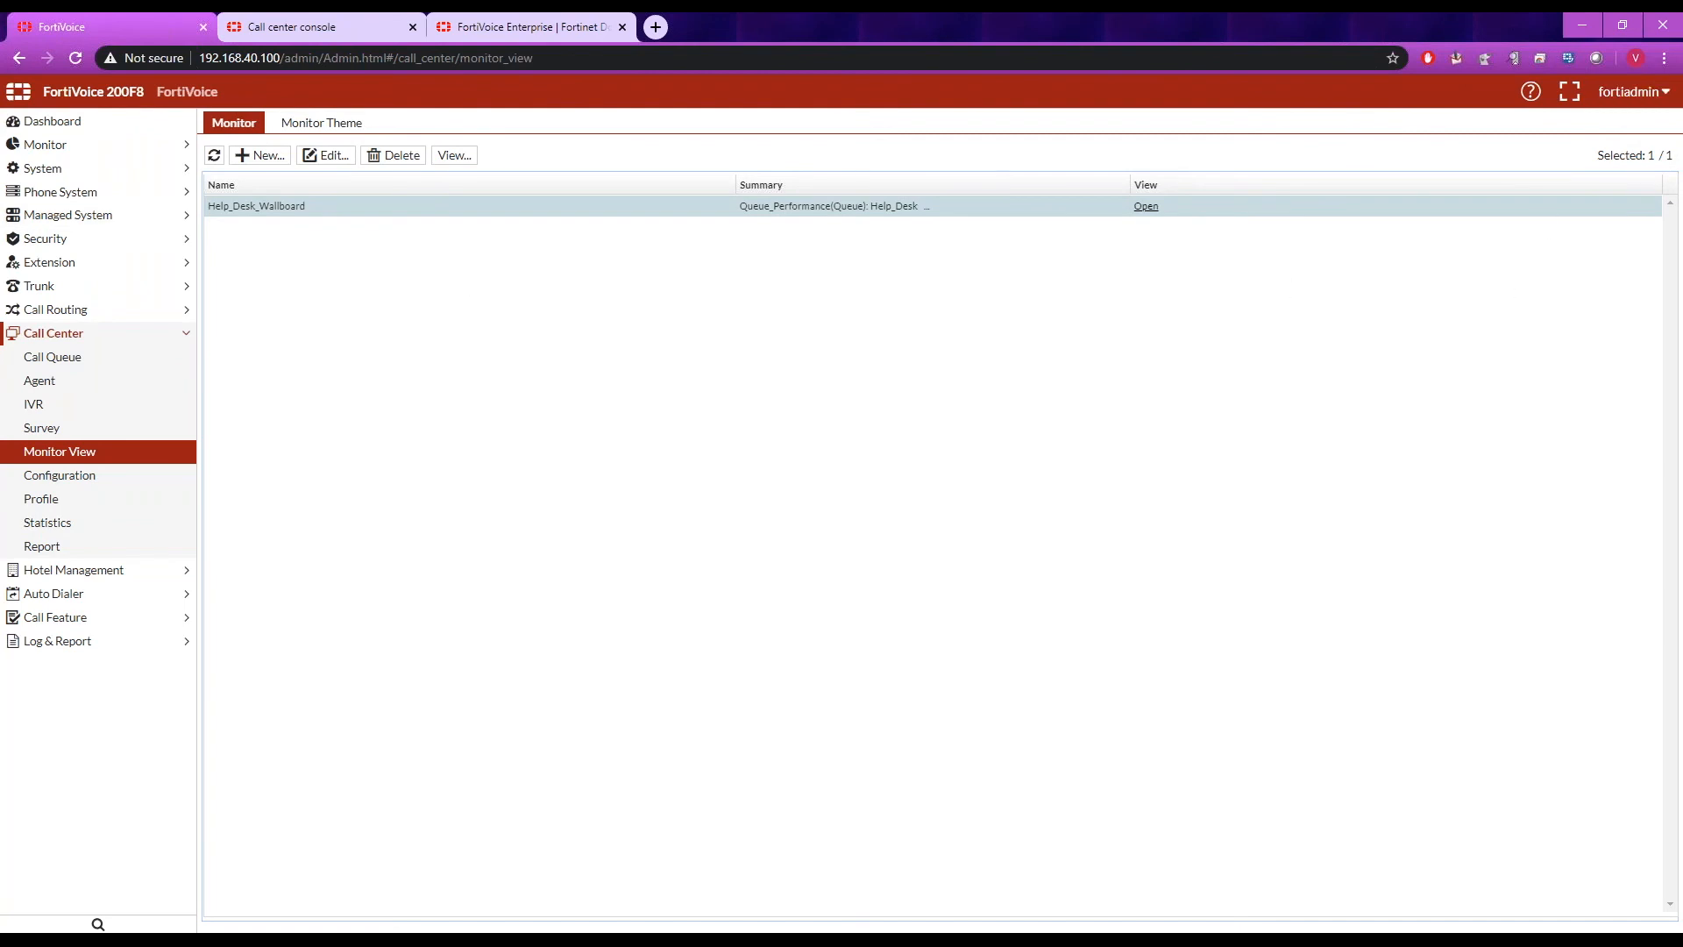
pyautogui.click(1664, 58)
pyautogui.click(1617, 225)
pyautogui.click(1617, 225)
pyautogui.click(1618, 224)
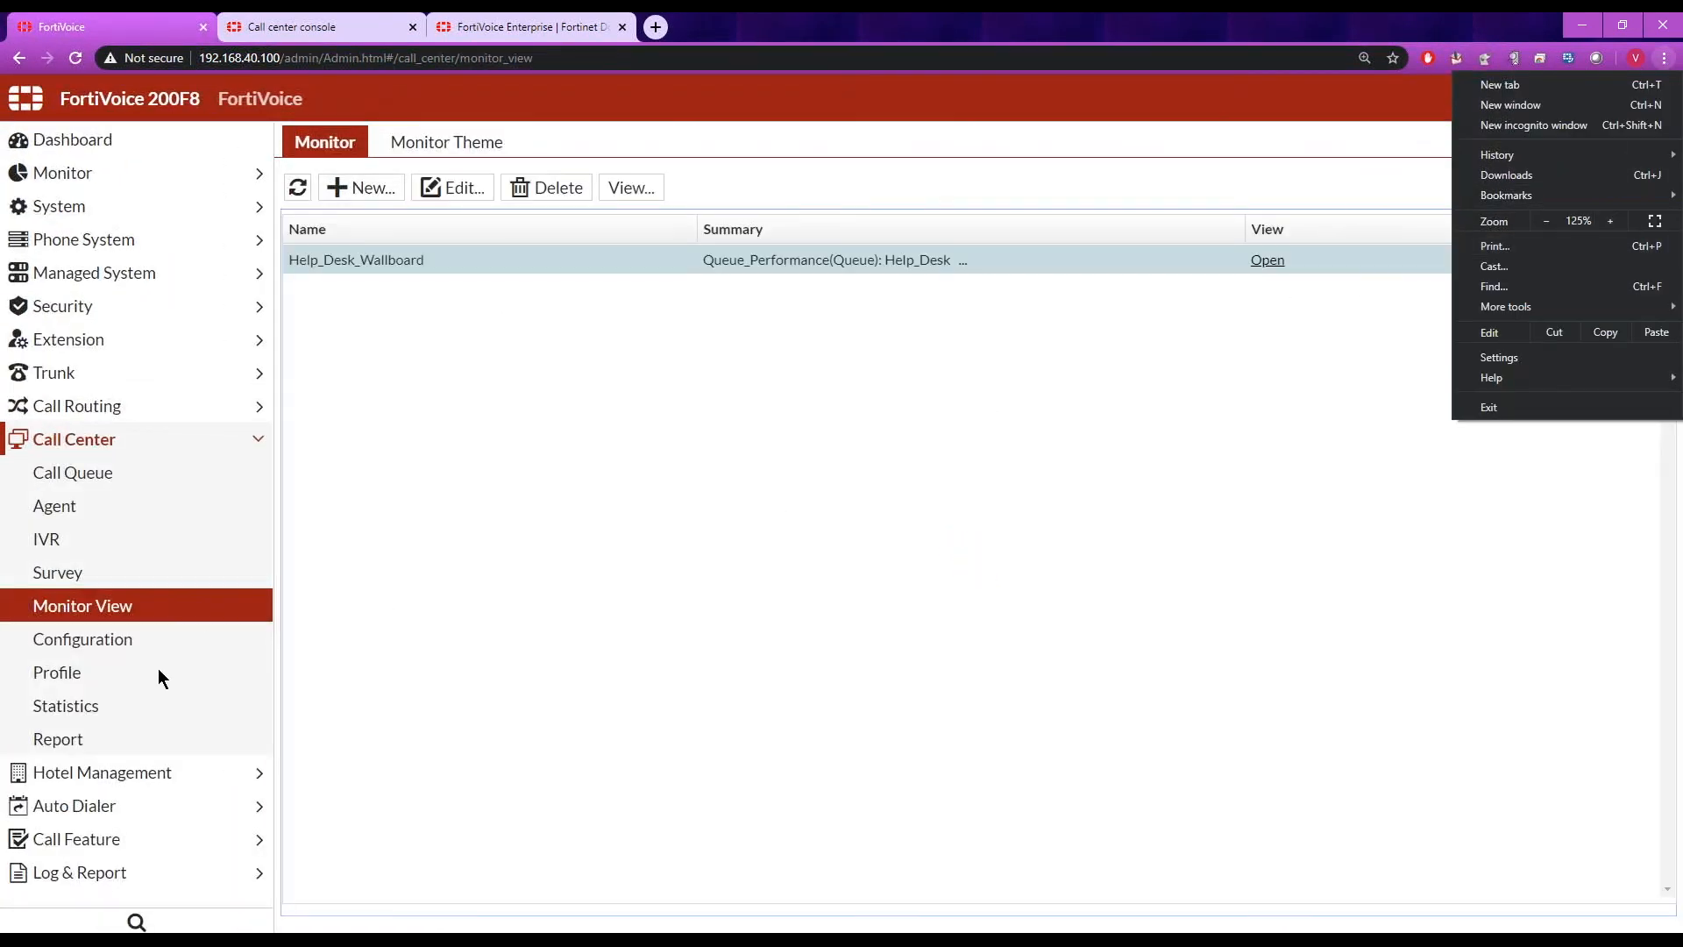
# - Examine the agent and queue daily summaries in the call center statistics, with a brief look back at the agent's console
pyautogui.click(82, 709)
pyautogui.click(82, 707)
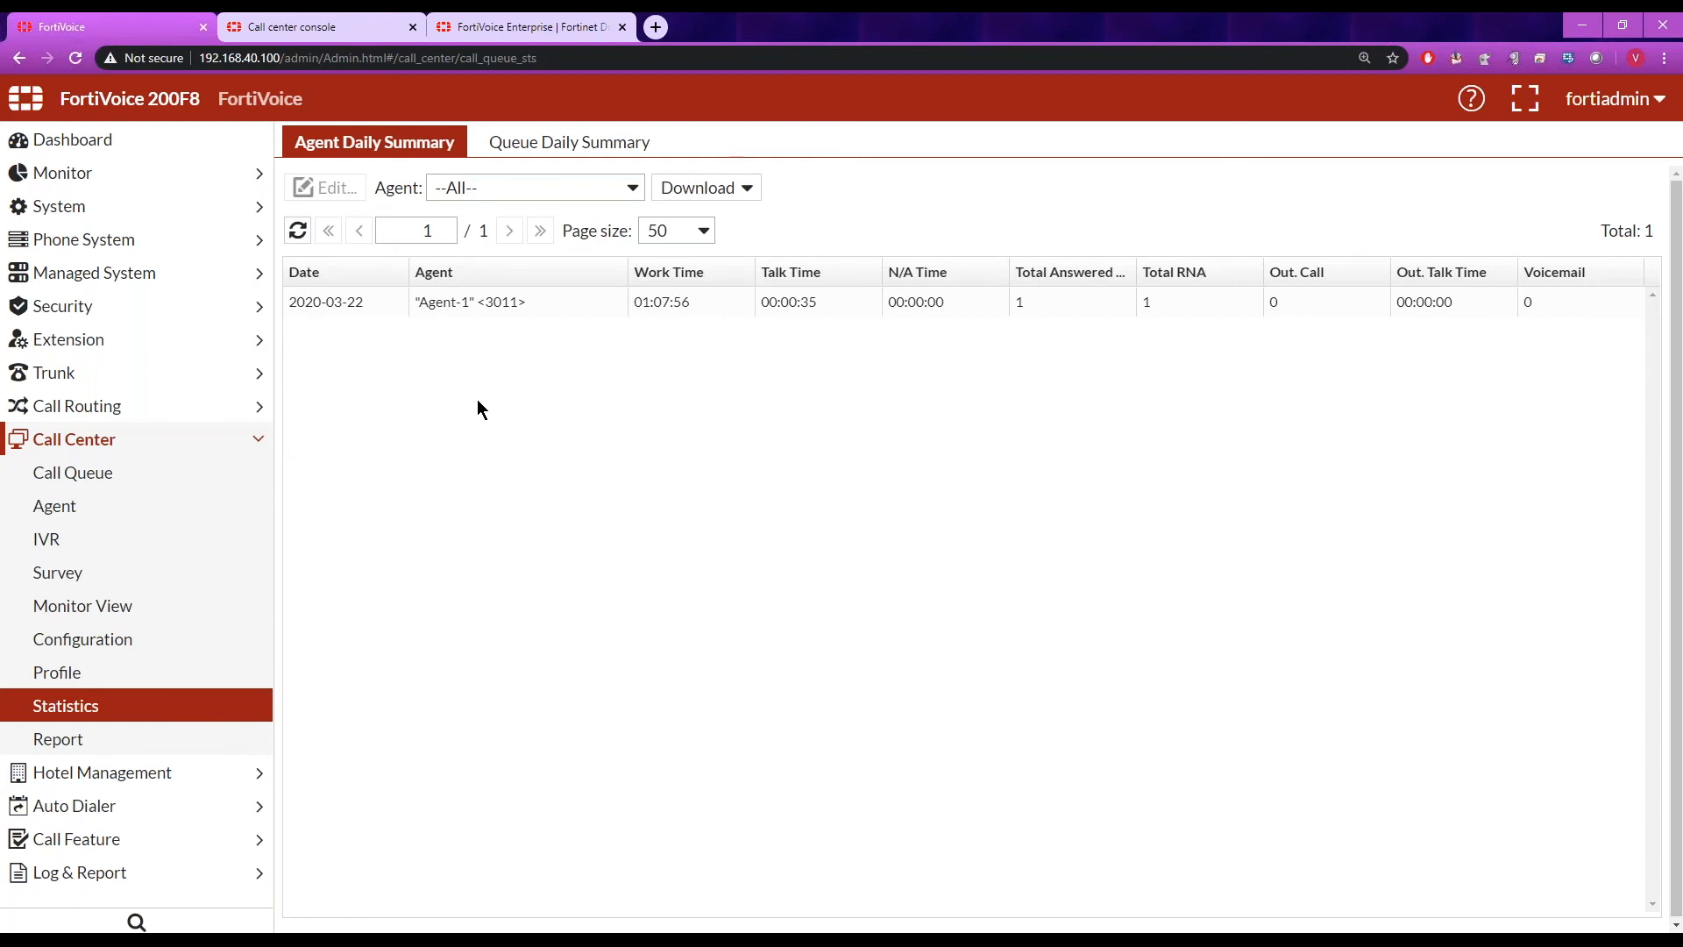
pyautogui.click(526, 147)
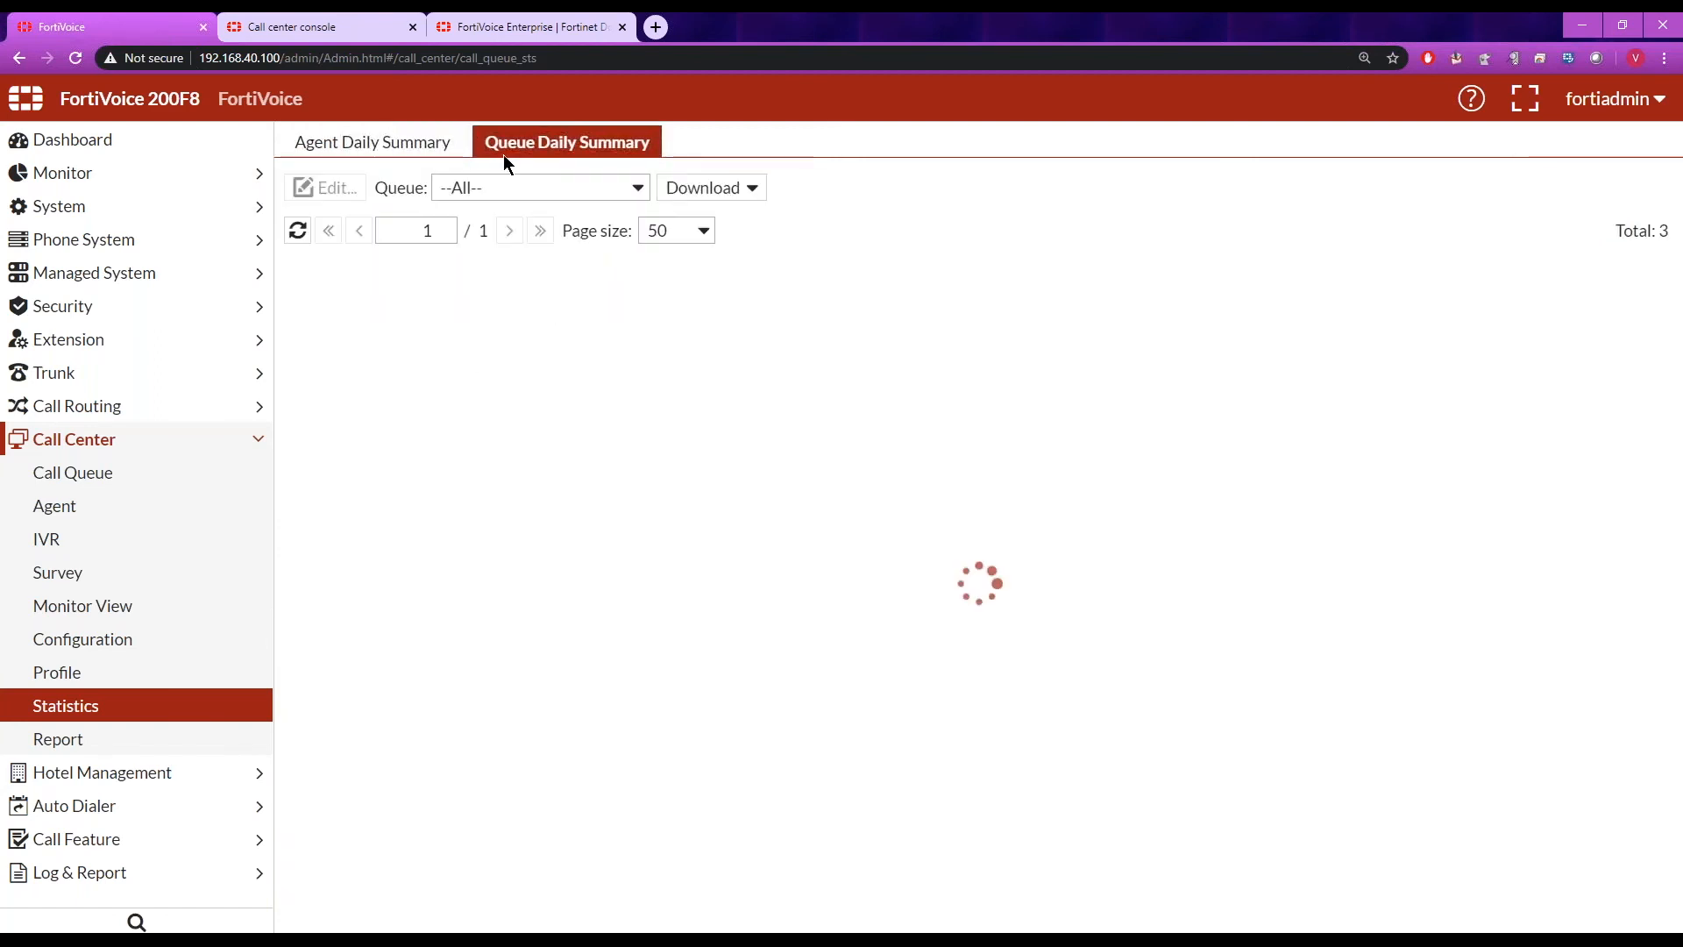
pyautogui.click(386, 144)
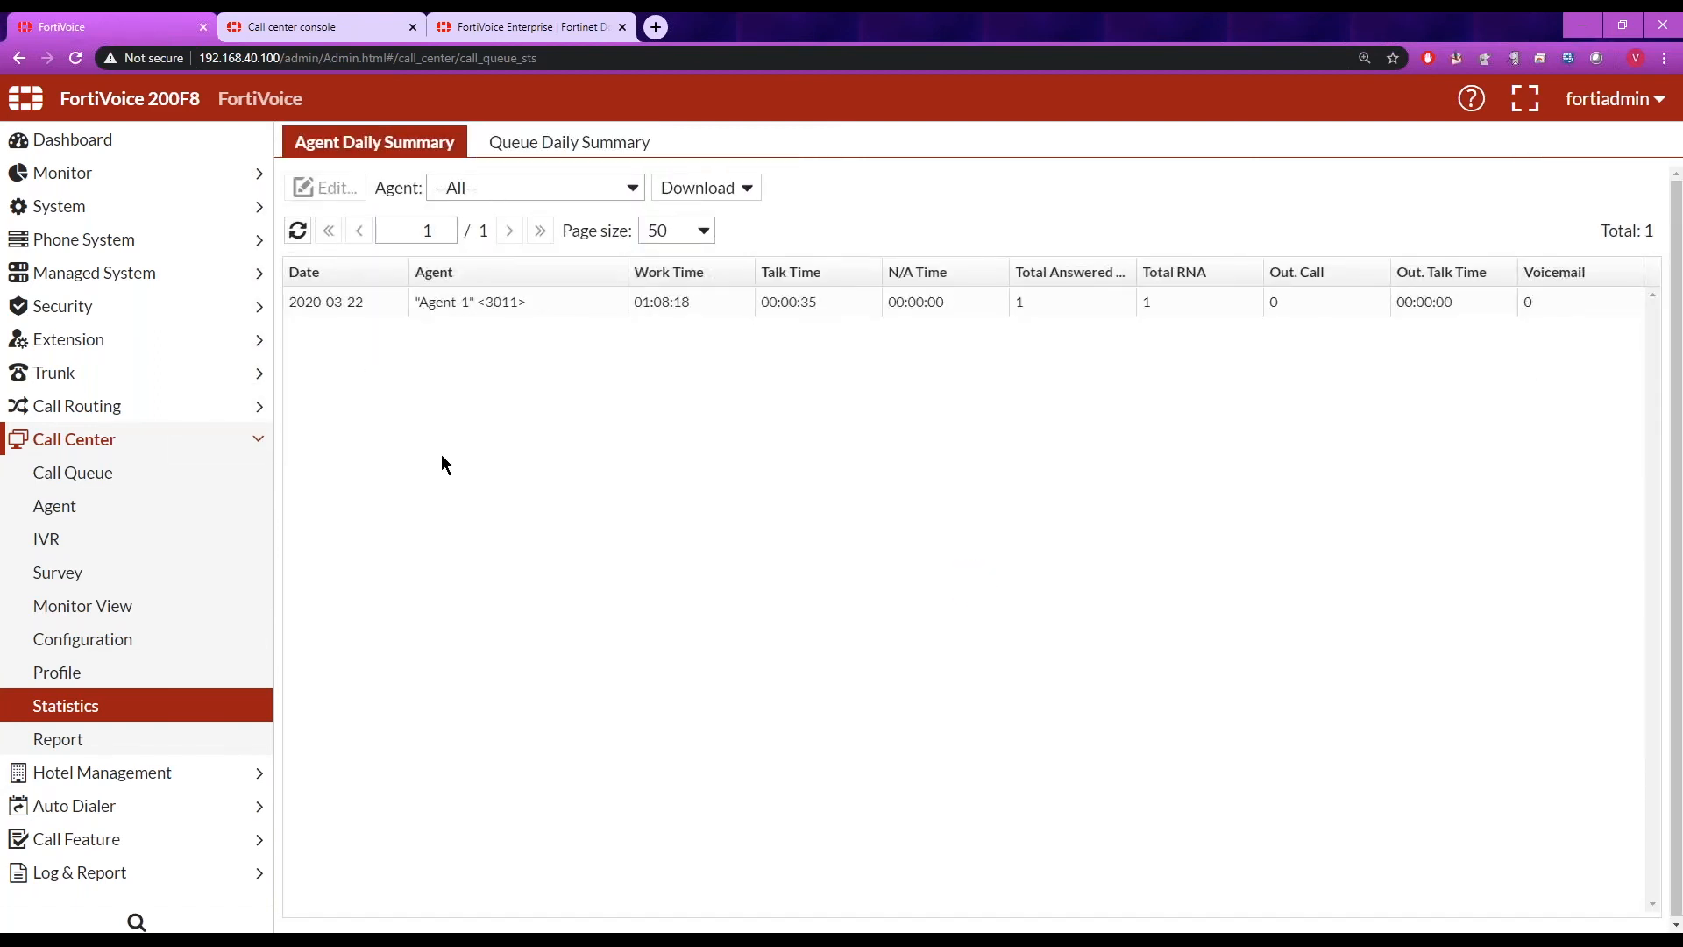
pyautogui.click(333, 27)
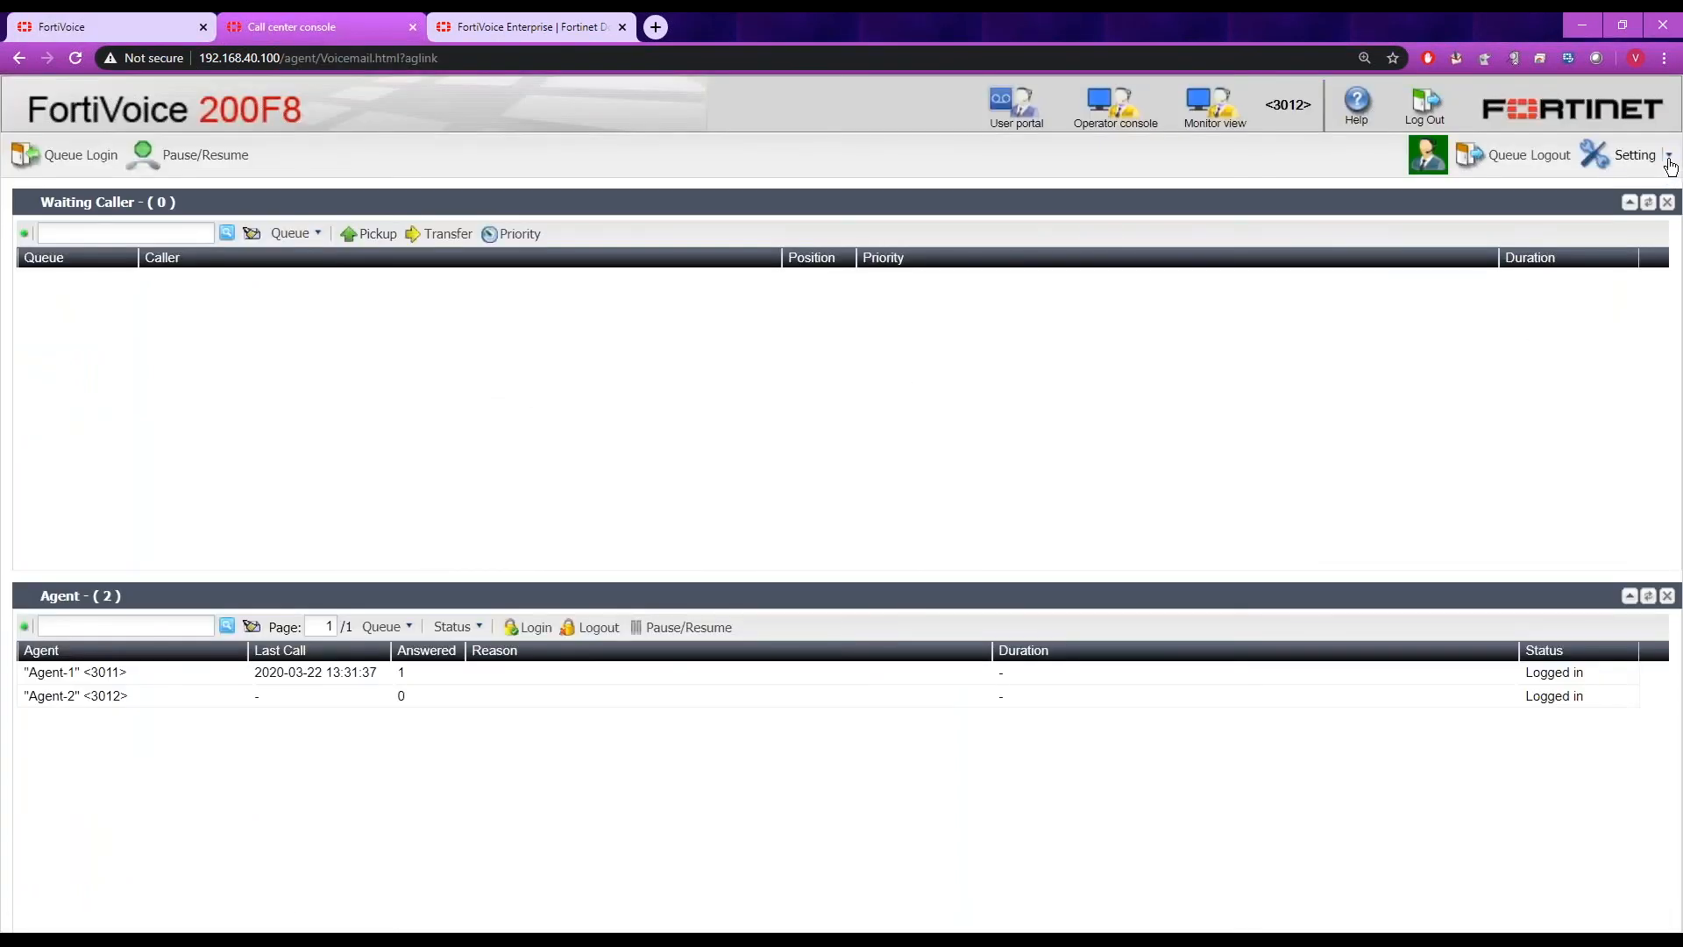
pyautogui.click(138, 35)
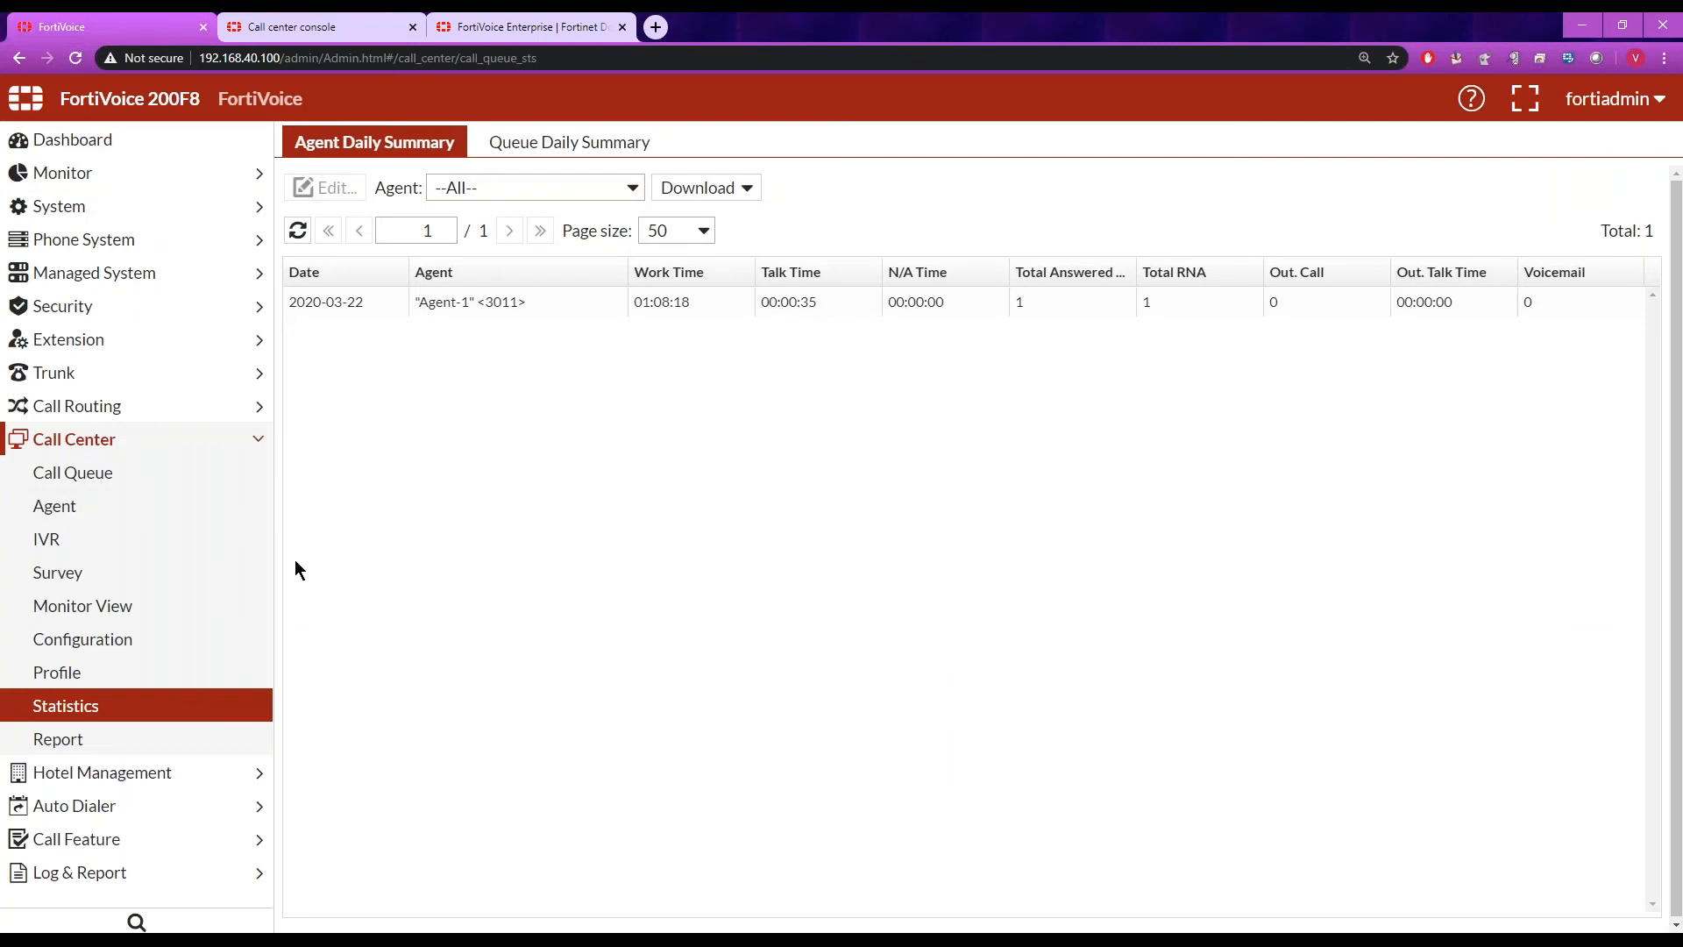
# - Start a new call center report and switch to the Call Center Reports Defined v1.3 document in Word, maximized at the agent reports table
pyautogui.click(83, 743)
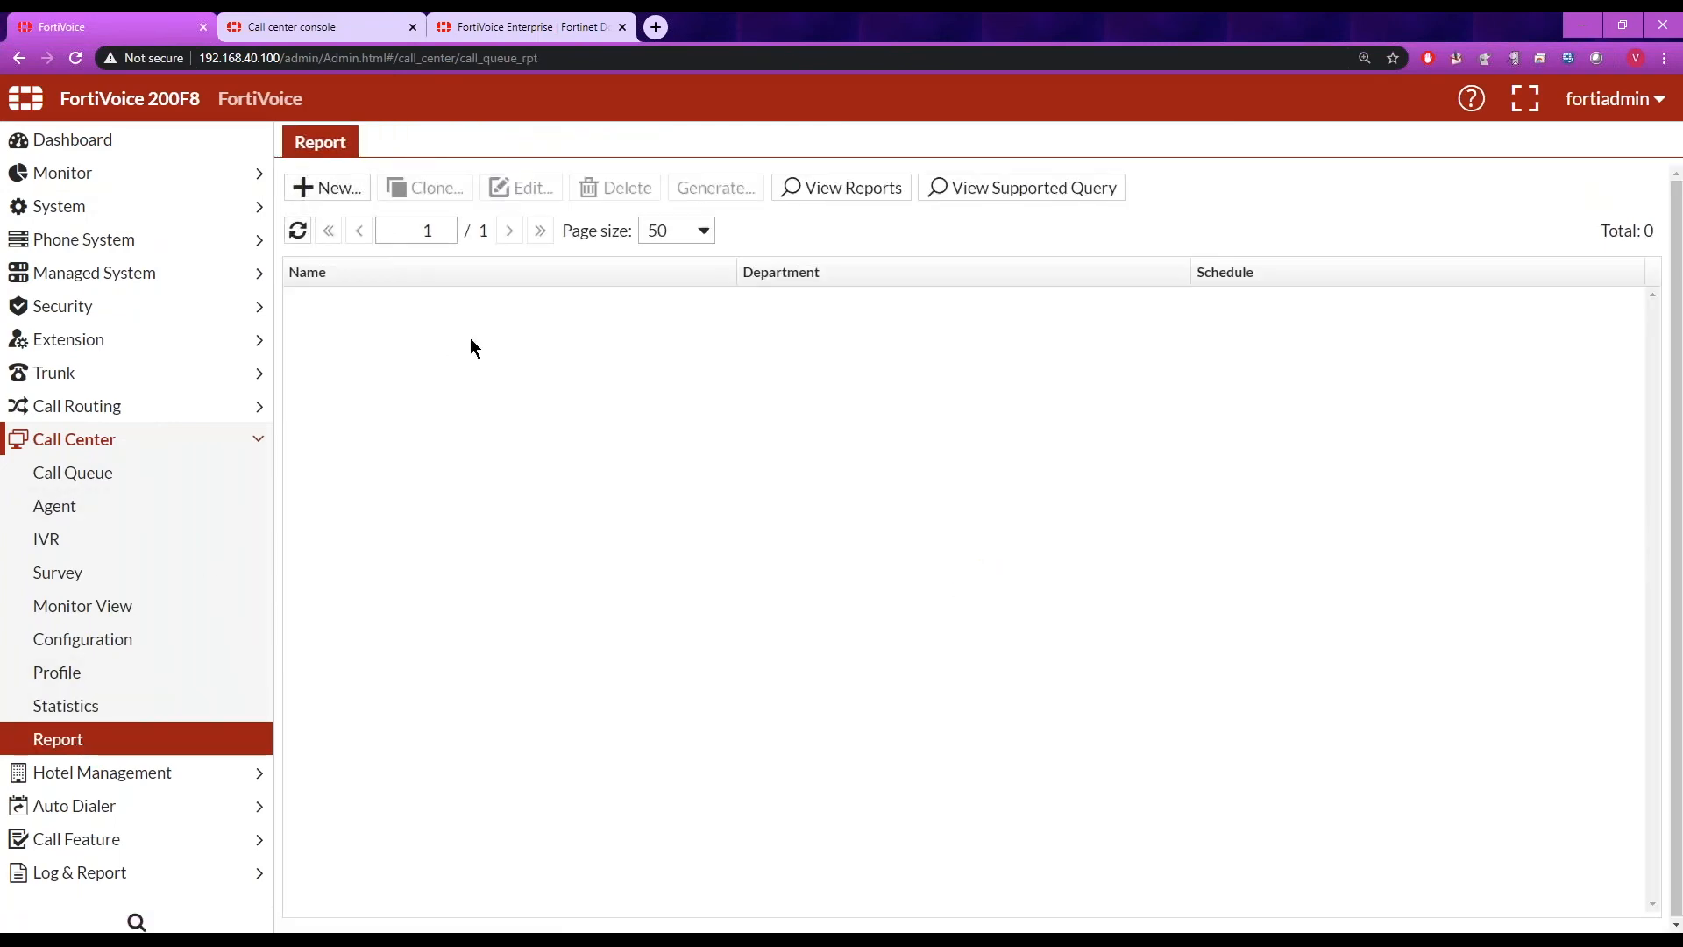
pyautogui.click(325, 187)
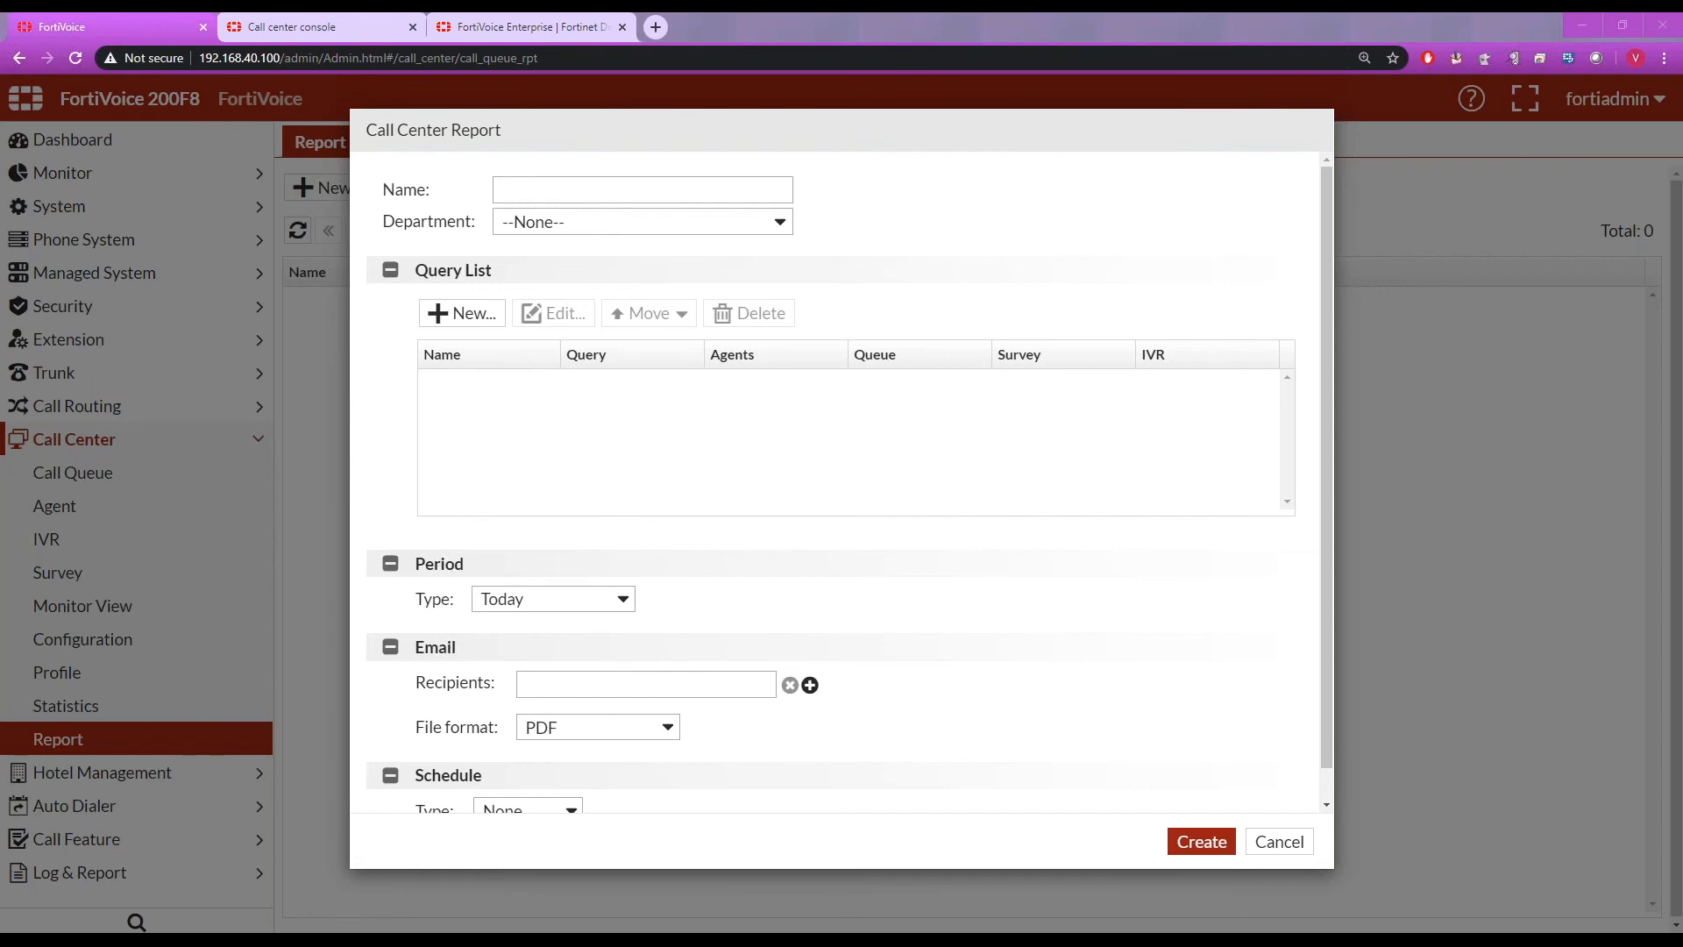
pyautogui.moveTo(389, 72); pyautogui.dragTo(970, 127)
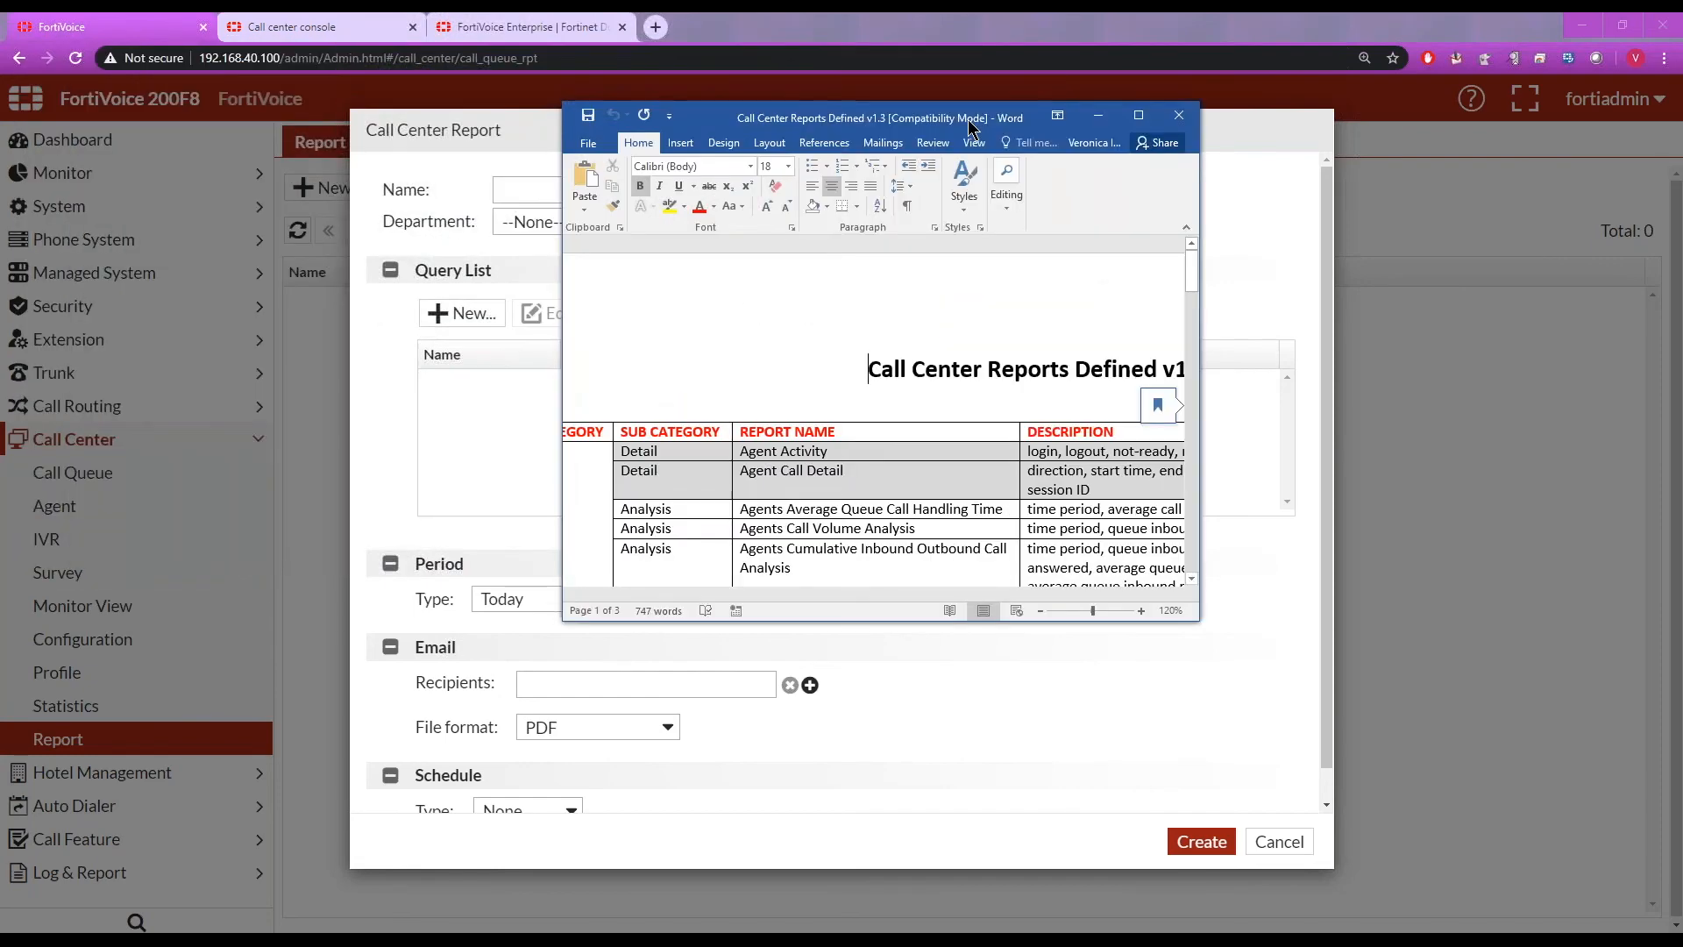
pyautogui.doubleClick(968, 127)
pyautogui.moveTo(1675, 210)
pyautogui.mouseDown()
pyautogui.moveTo(1675, 479)
pyautogui.moveTo(1681, 243)
pyautogui.mouseUp()
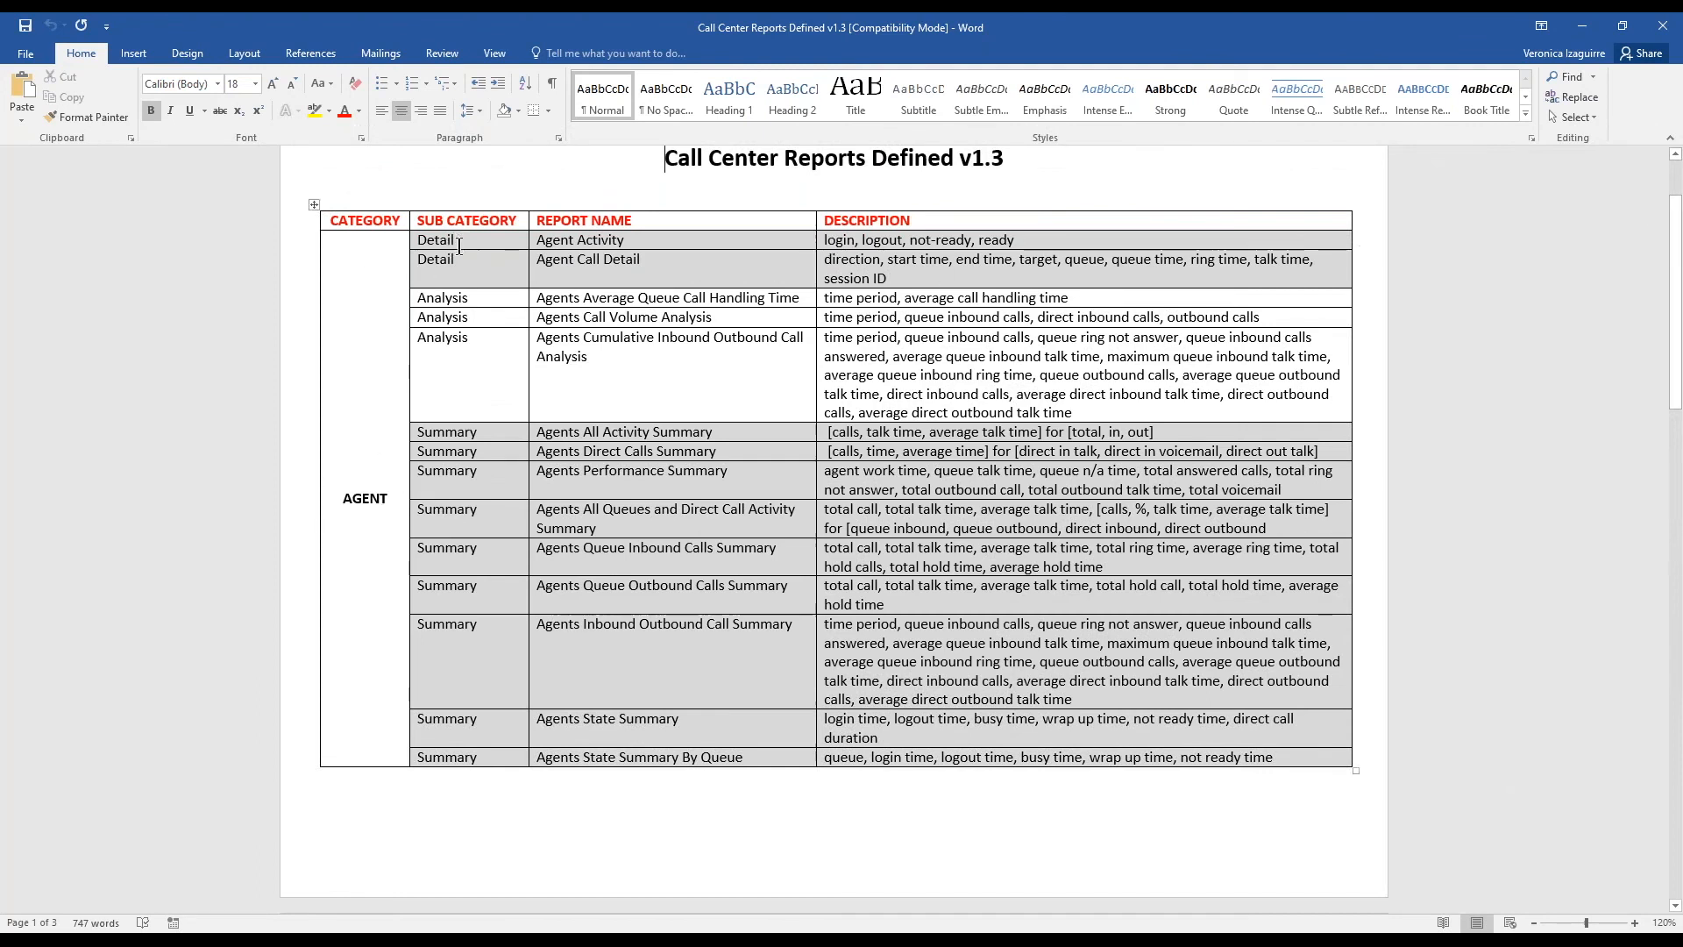
# - Examine the summary-type agent reports and the description of Agents All Activity Summary in the reports table
pyautogui.click(424, 435)
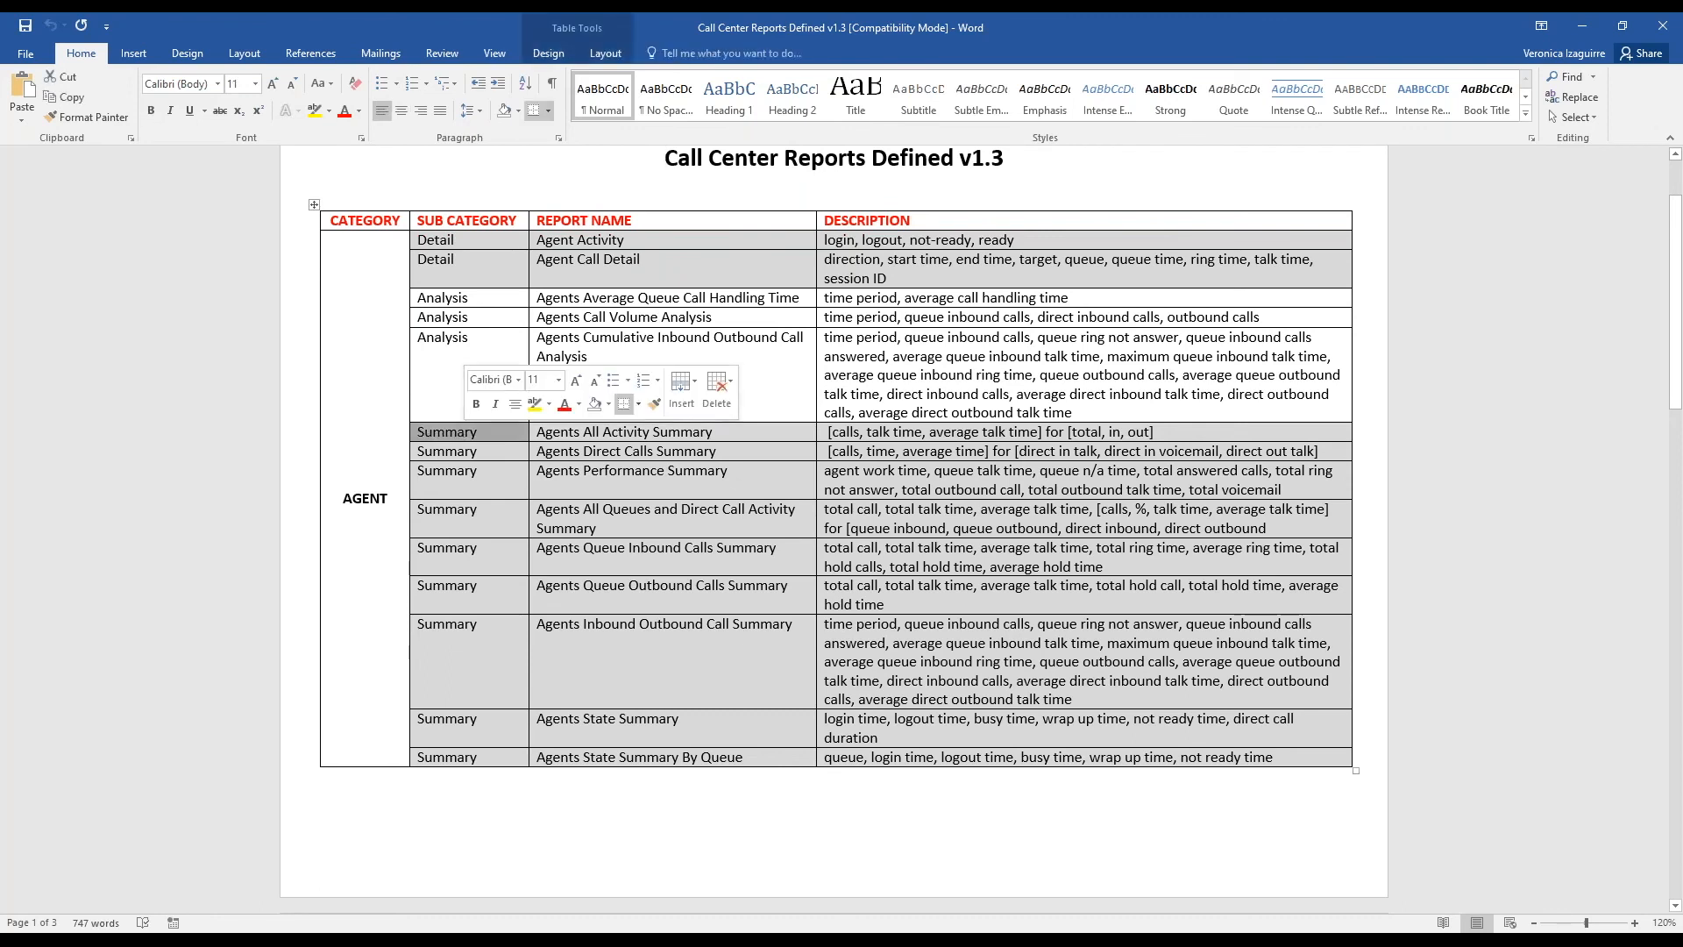
pyautogui.moveTo(530, 433); pyautogui.dragTo(555, 705)
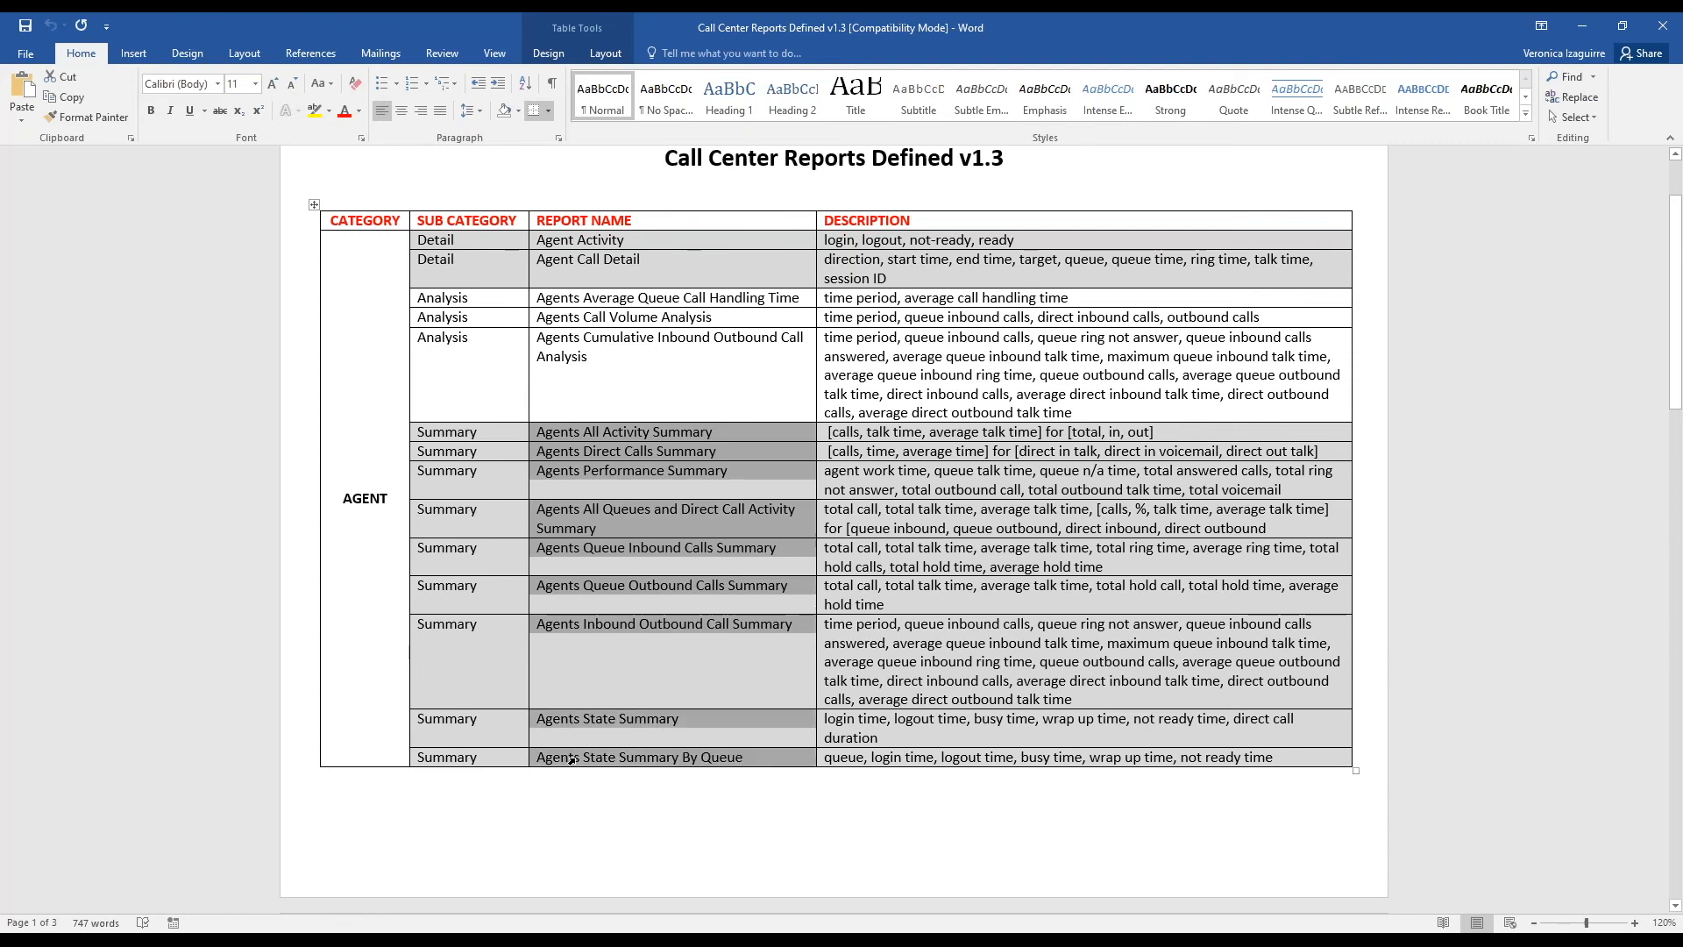
pyautogui.click(761, 434)
pyautogui.moveTo(605, 431); pyautogui.dragTo(960, 431)
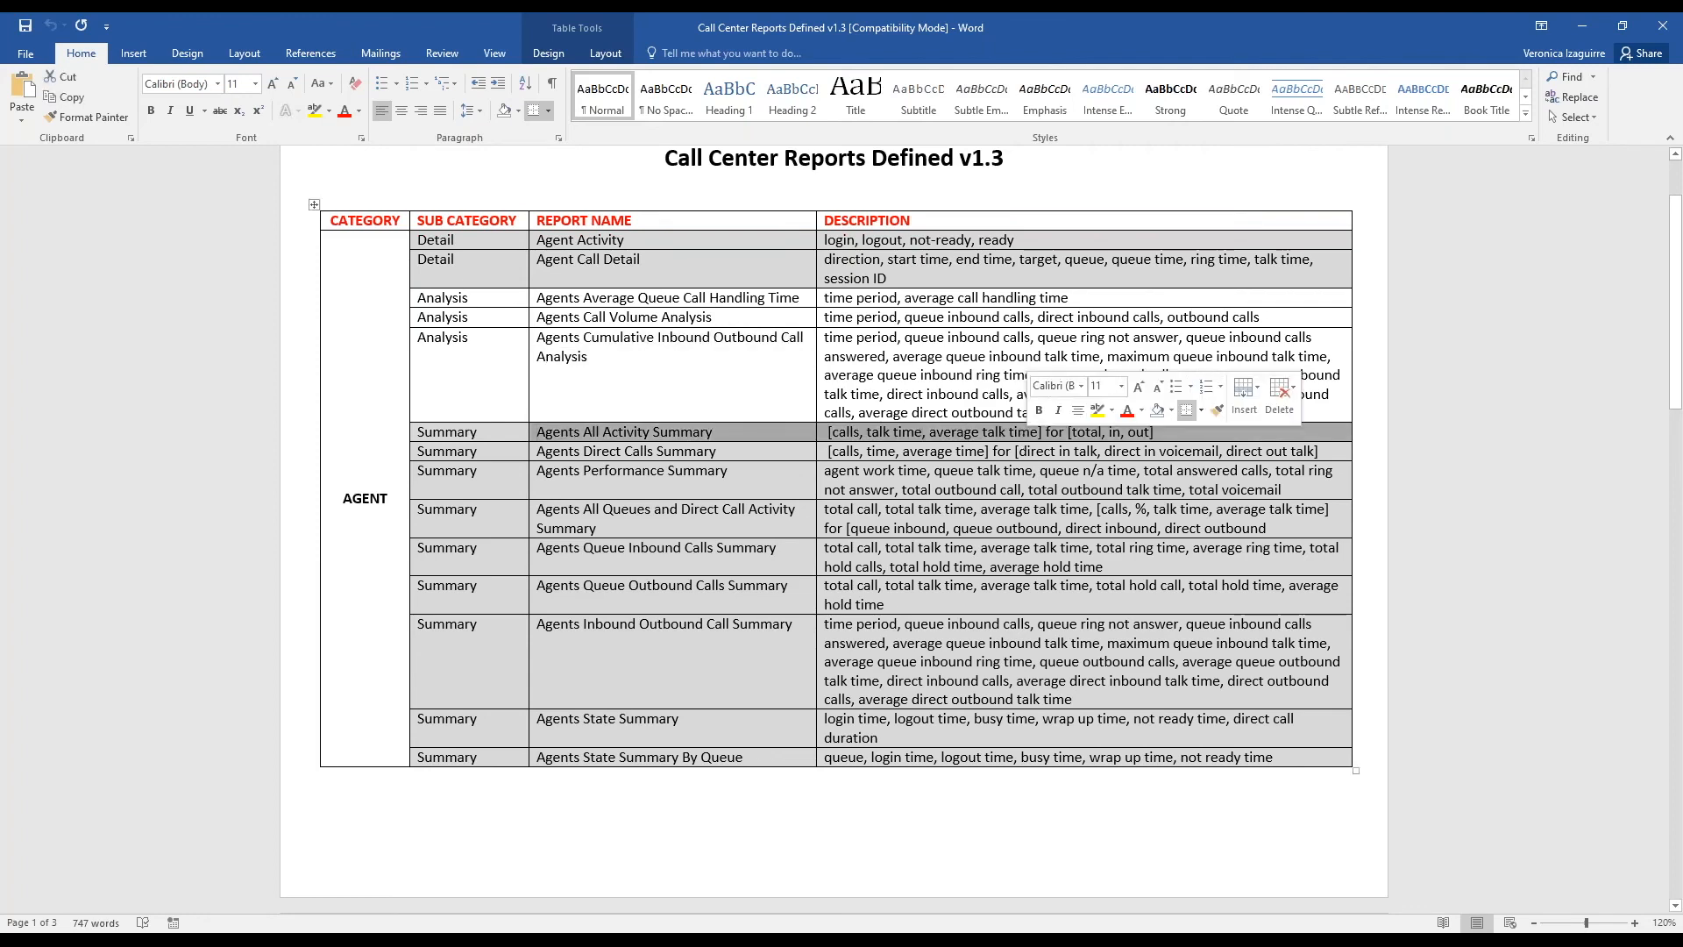
pyautogui.click(1457, 534)
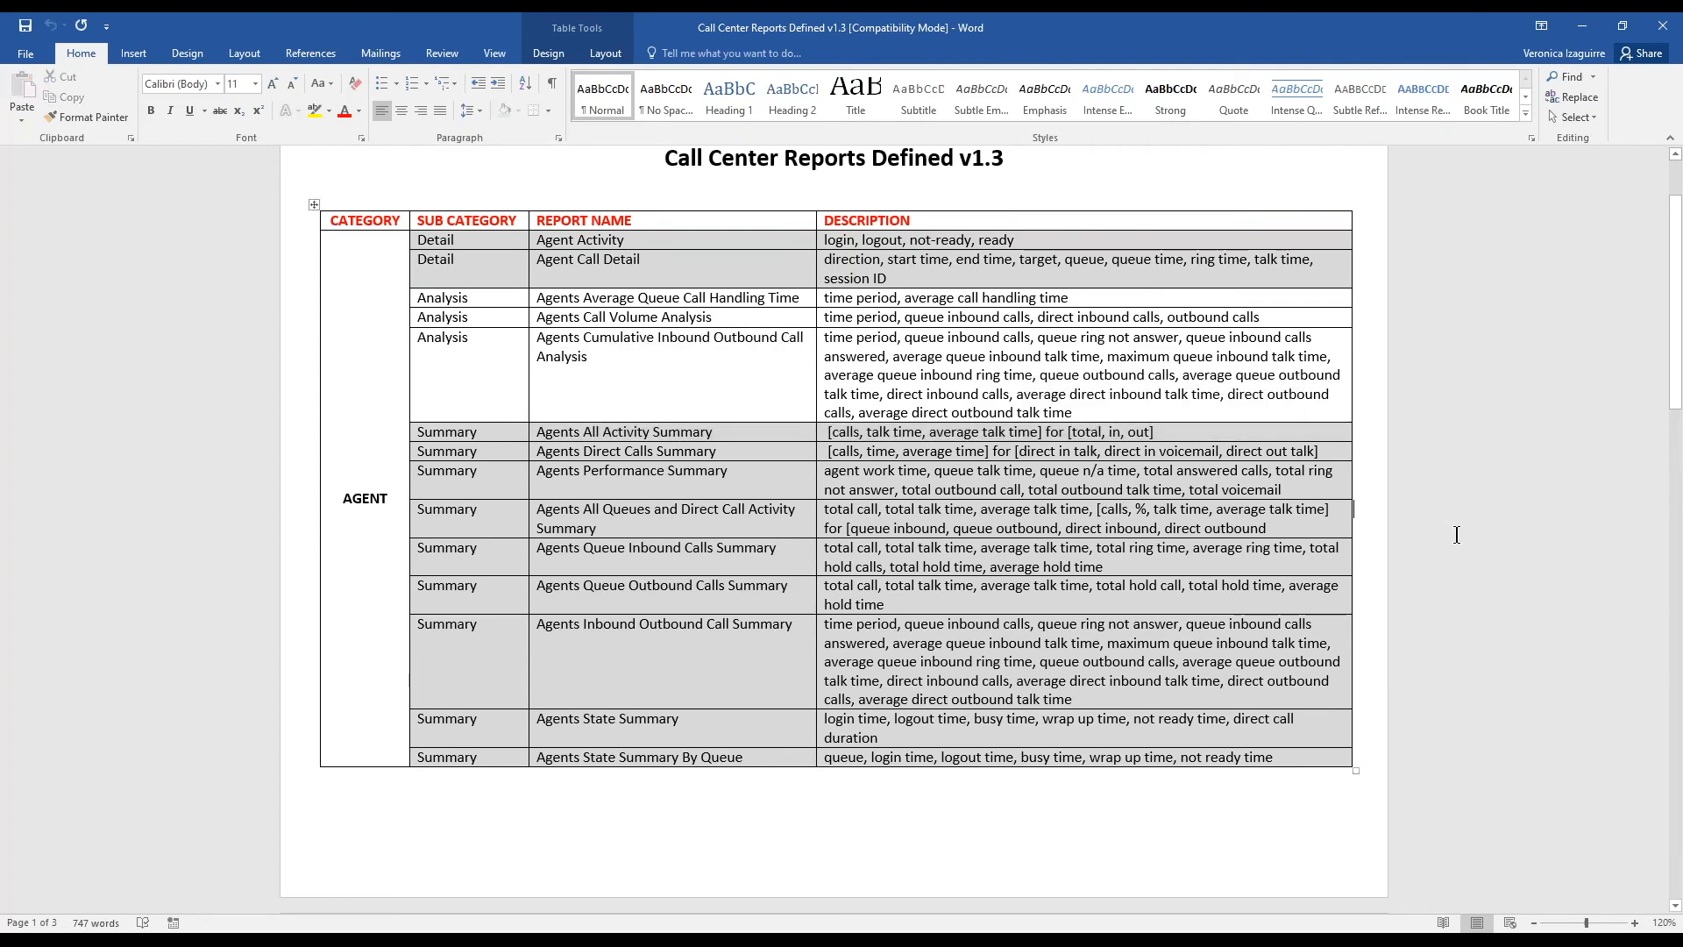
# - Search the document for "abandoned", single out the Queue Abandoned Call Summary report name, and minimize Word to return to the report form
pyautogui.hotkey('ctrl', 'f')
pyautogui.write('ab')
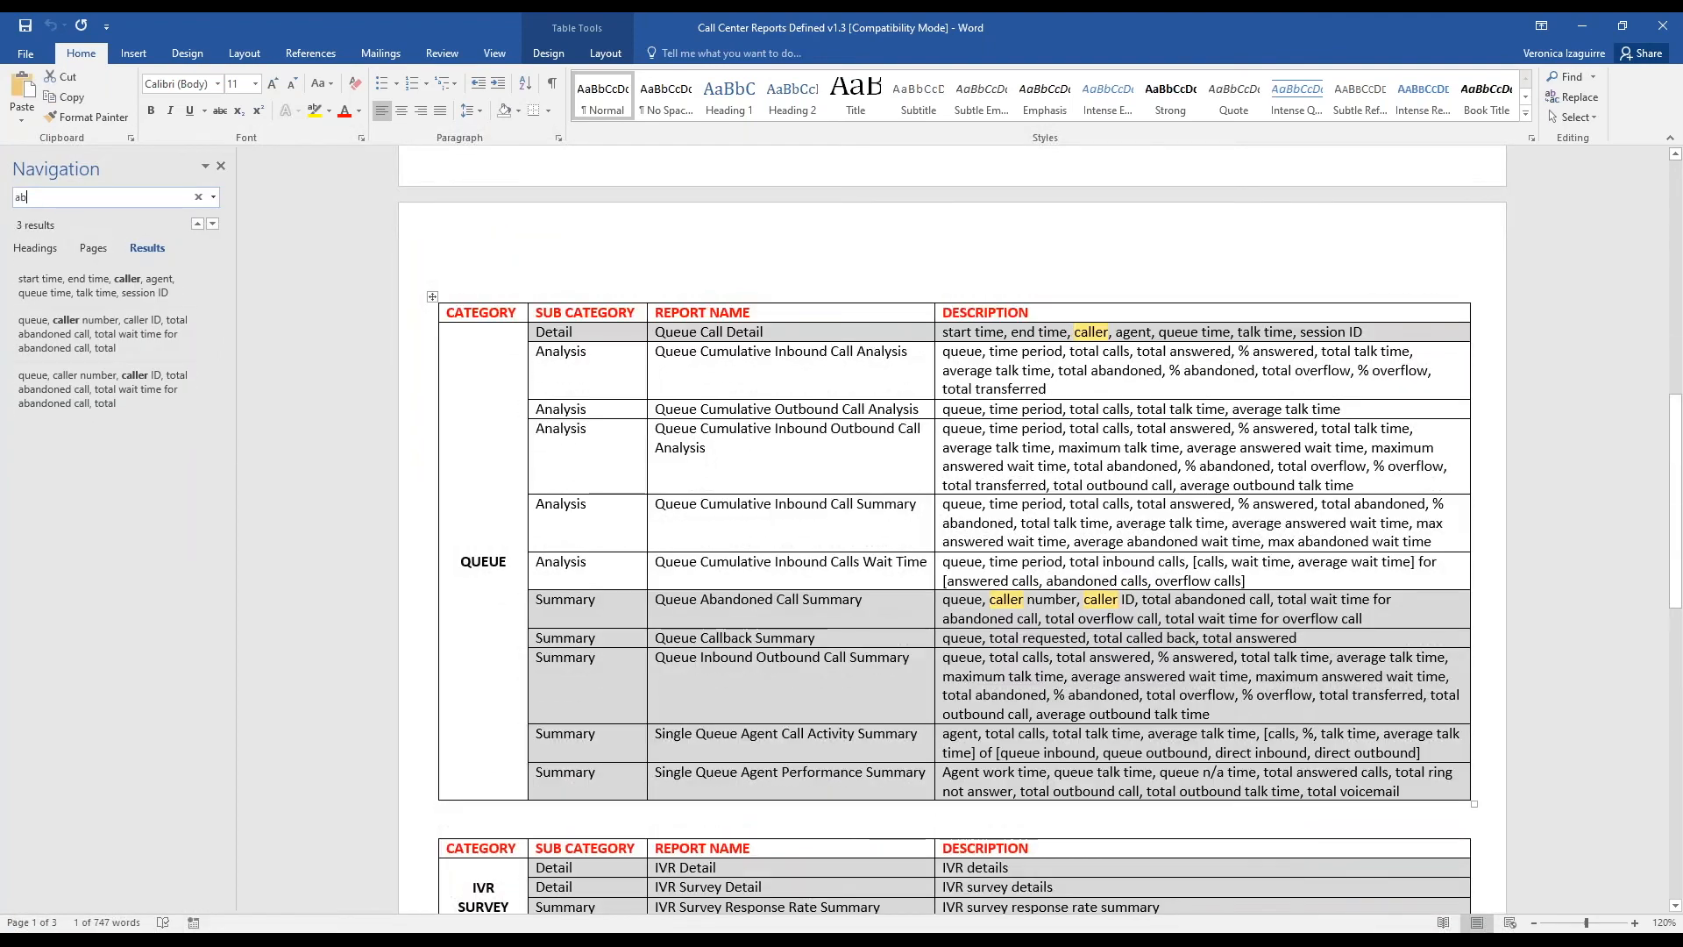
pyautogui.write('andoned')
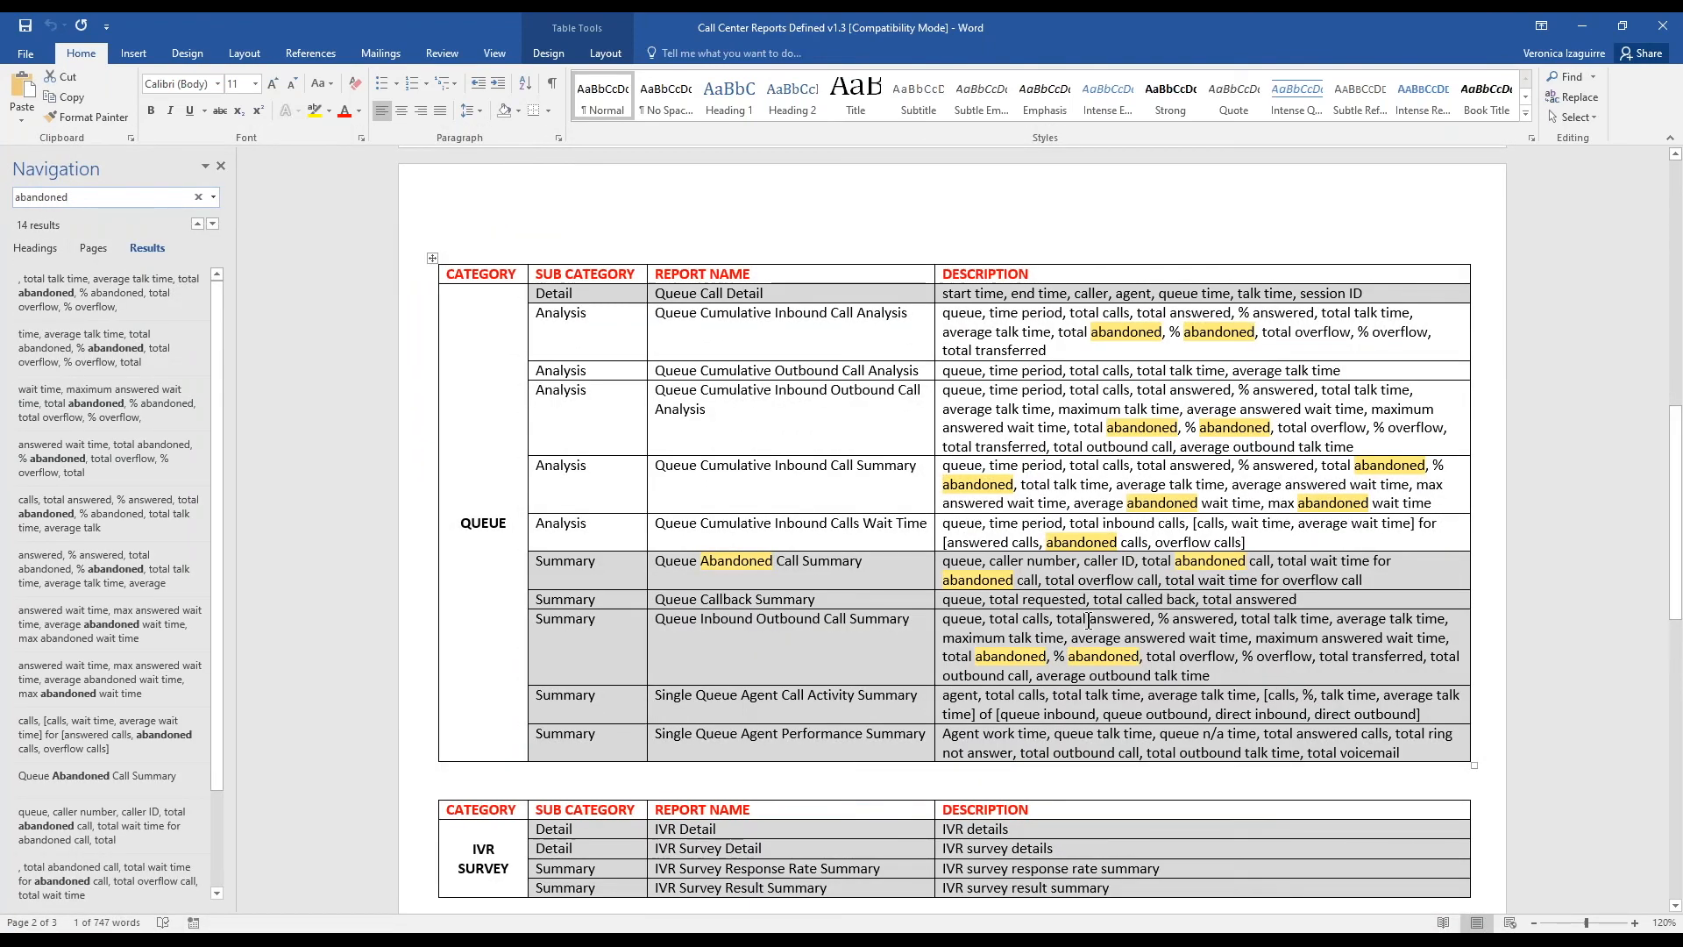
pyautogui.moveTo(656, 562); pyautogui.dragTo(864, 564)
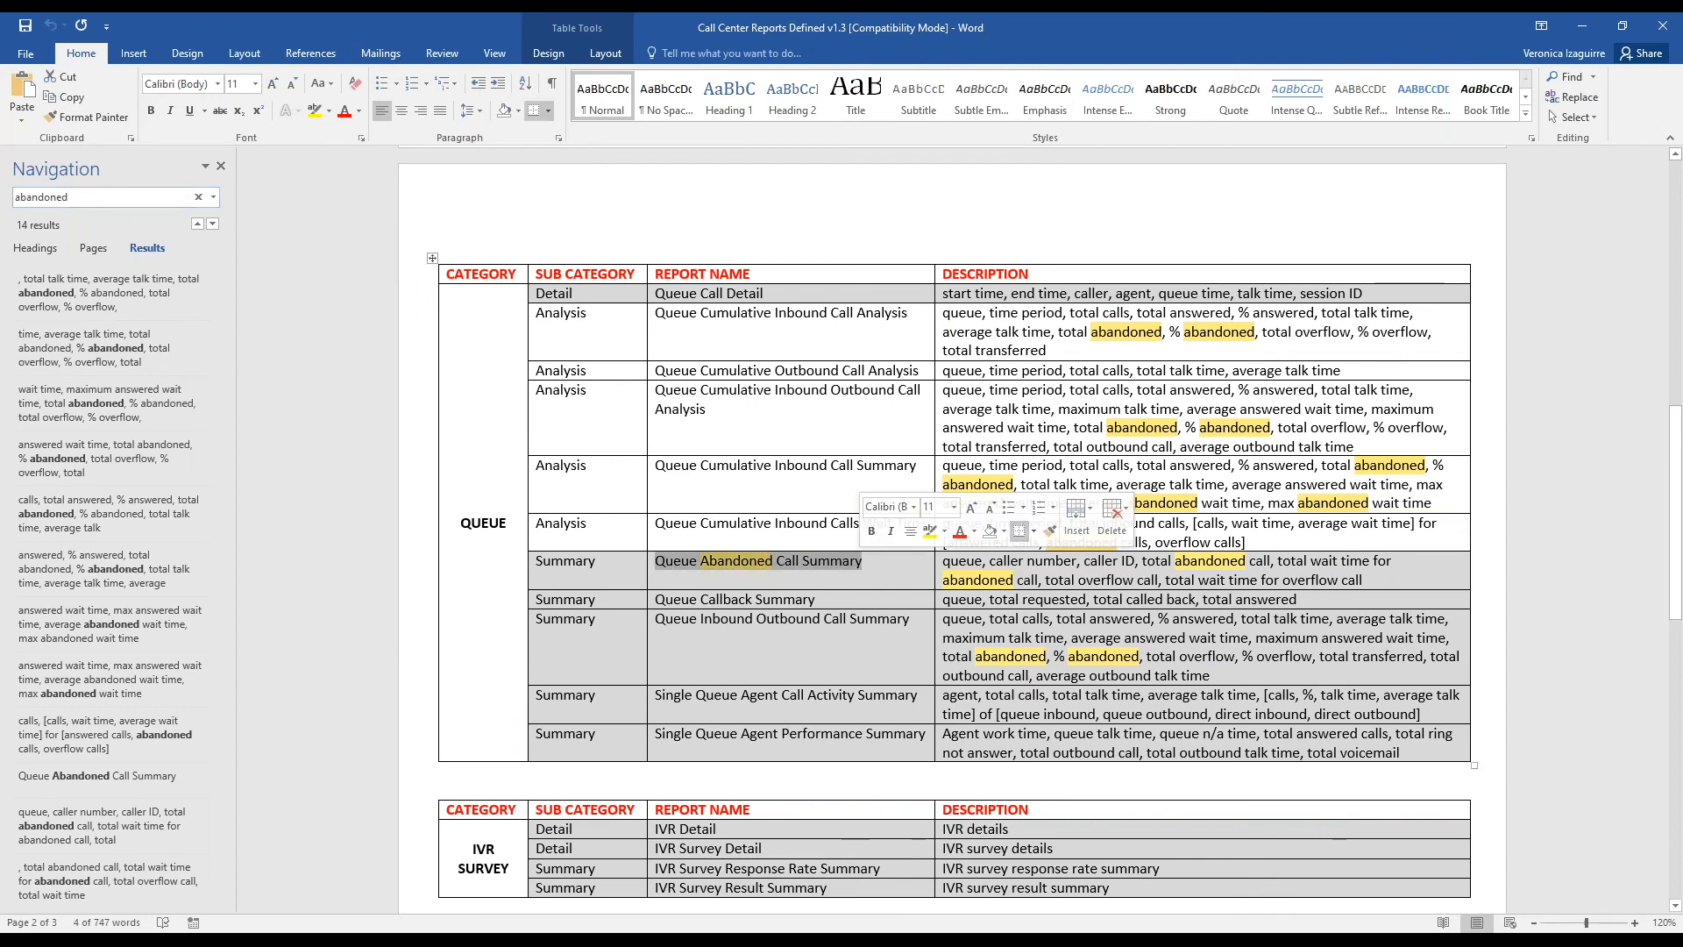
pyautogui.press('Right')
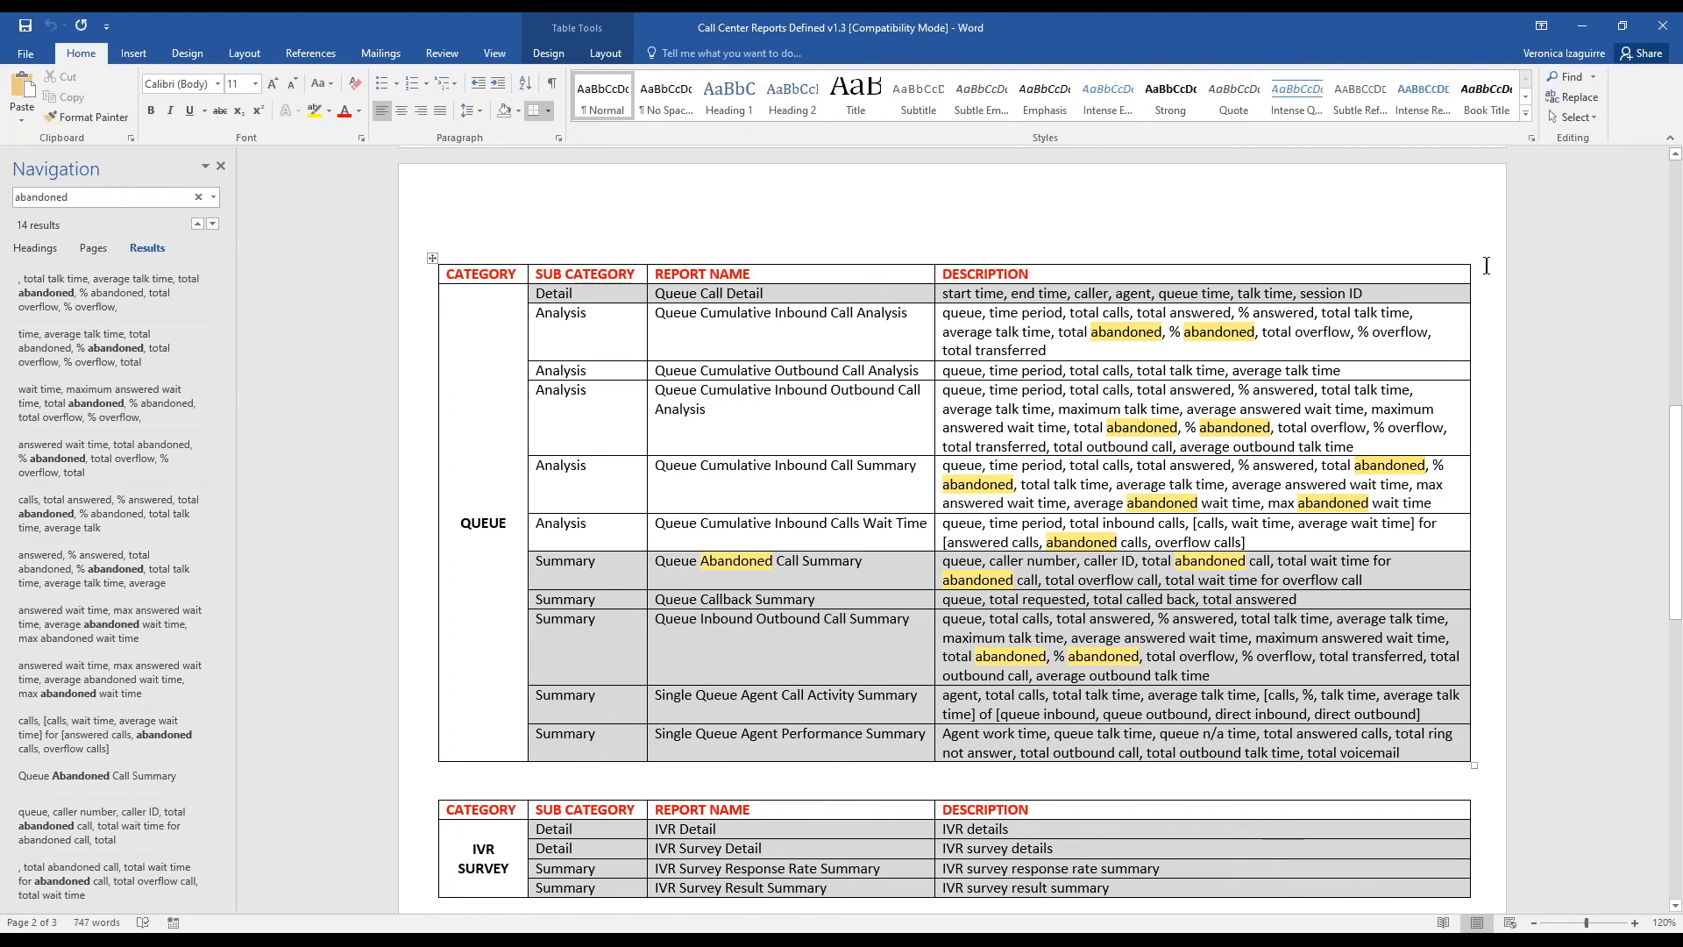
pyautogui.click(1581, 35)
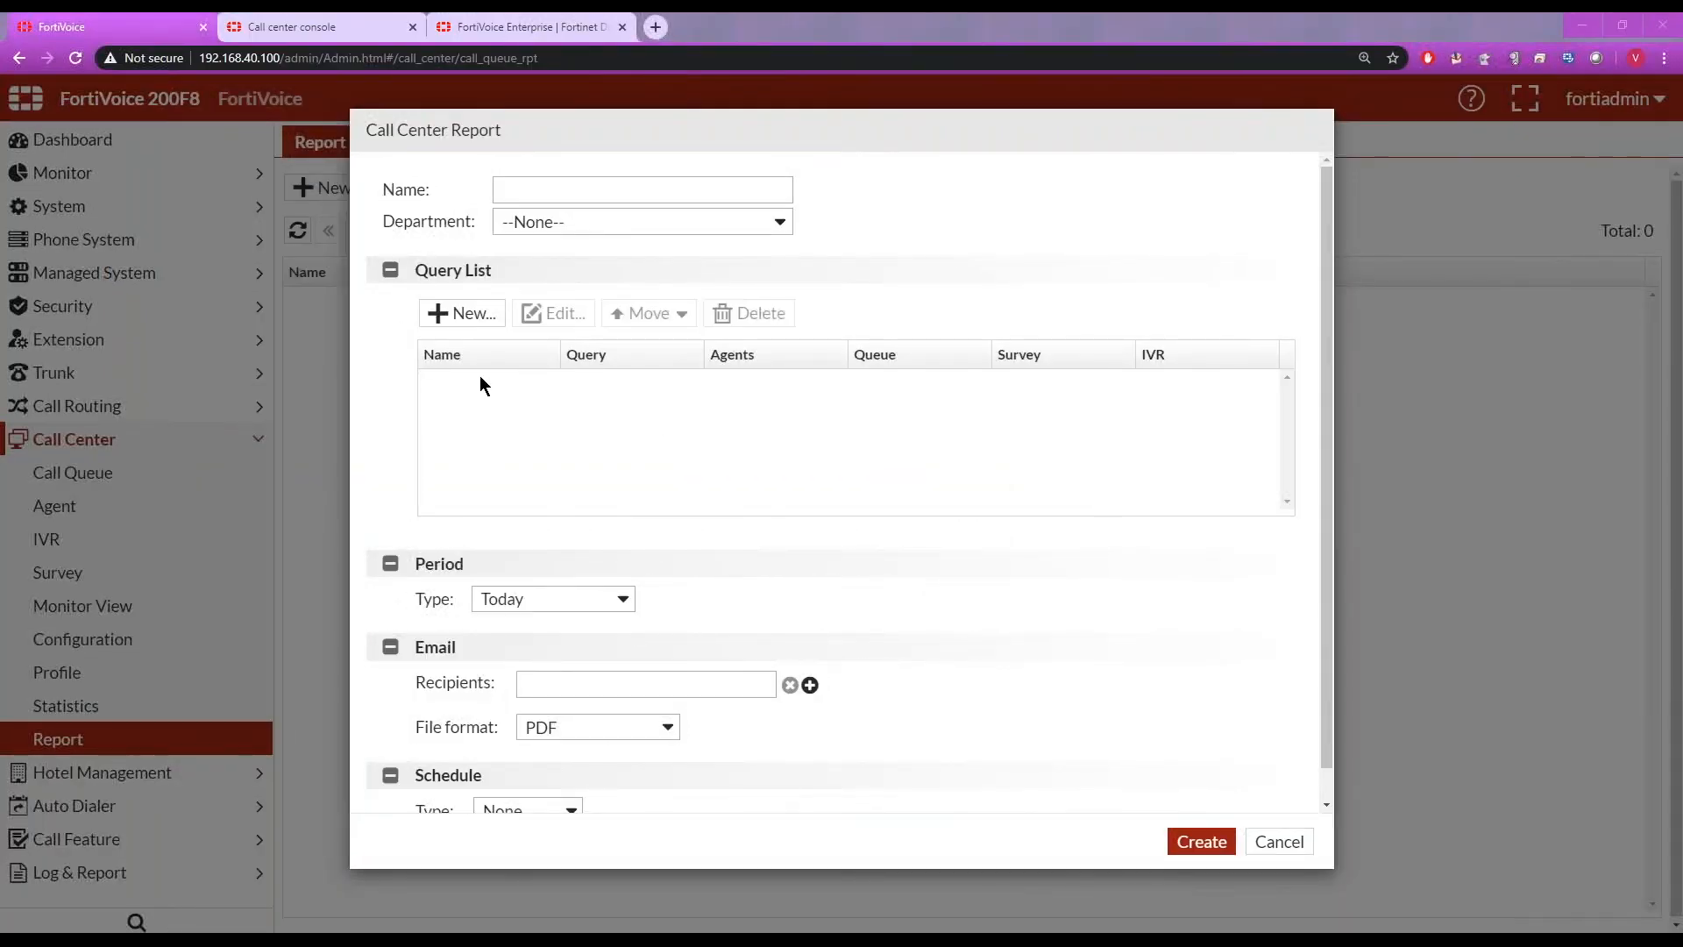
# - Examine the period, email file format and schedule options of the new call center report, and cancel it without saving
pyautogui.click(618, 605)
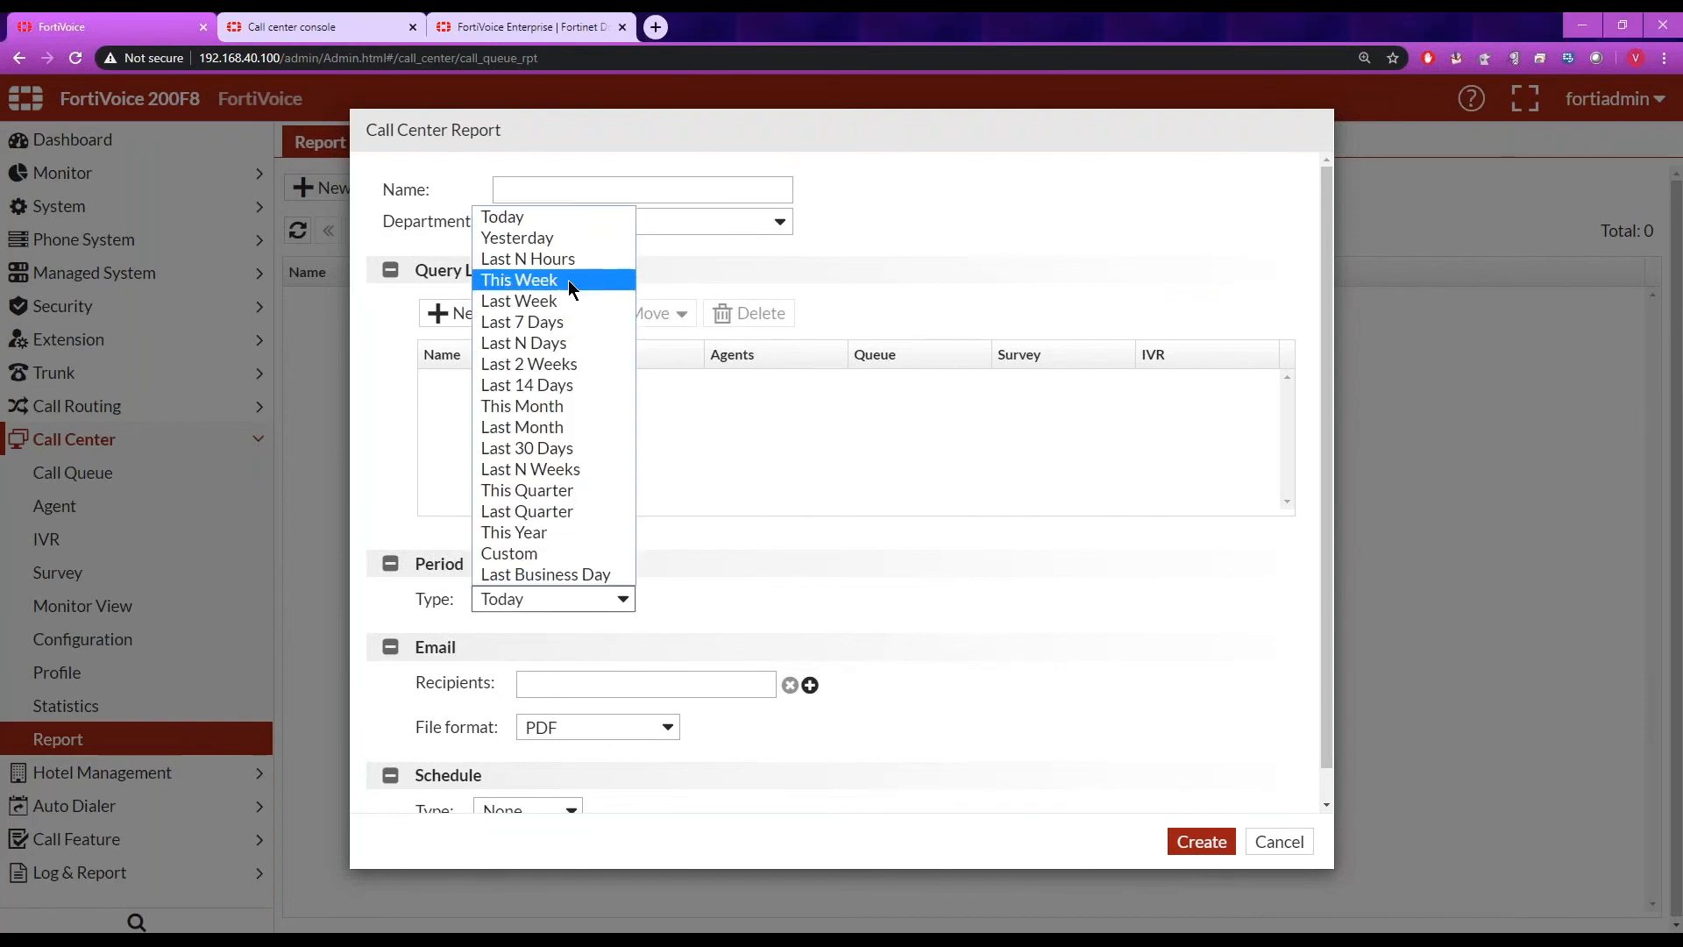
pyautogui.click(999, 629)
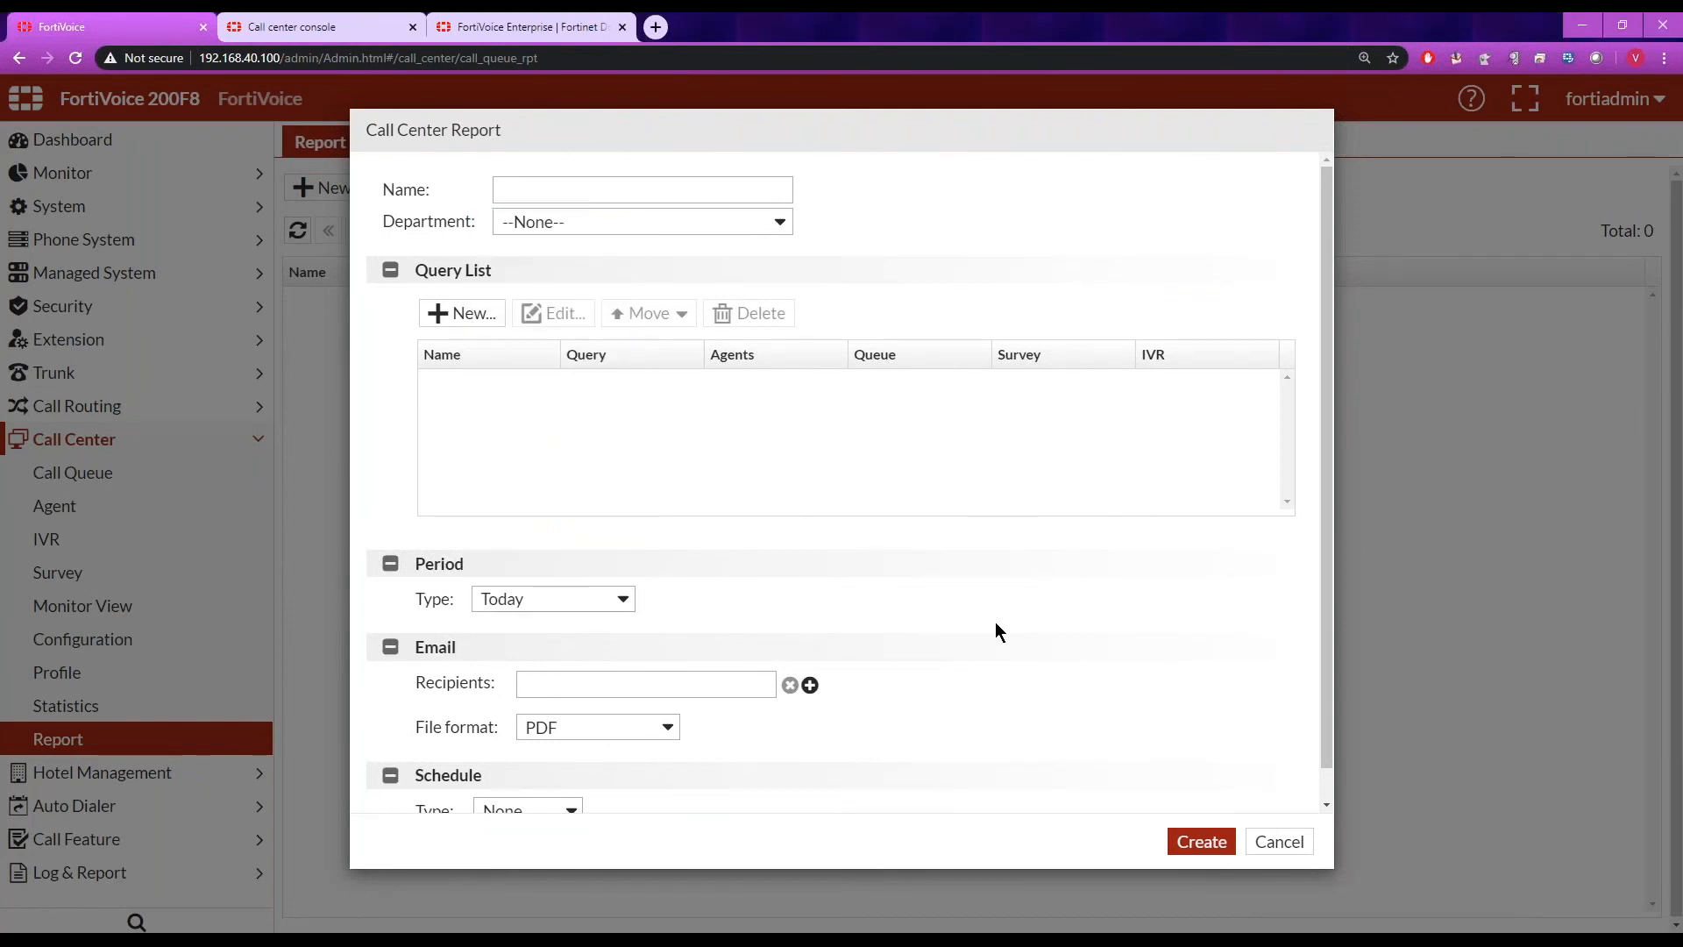
pyautogui.scroll(-1, 830, 699)
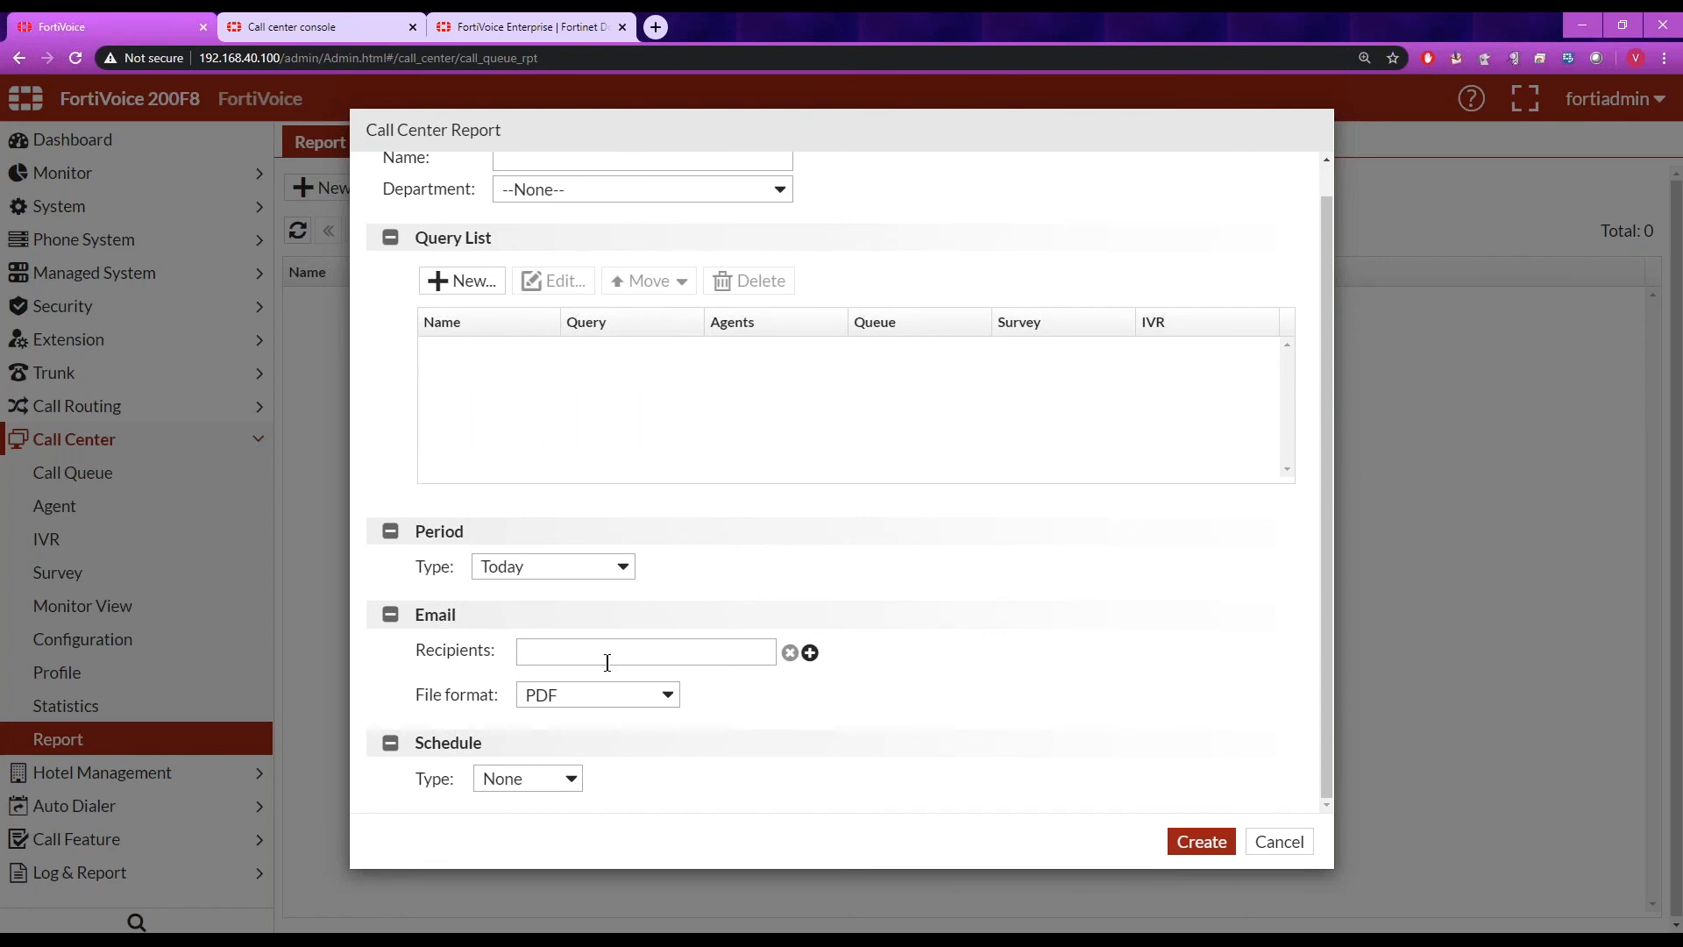
pyautogui.click(668, 696)
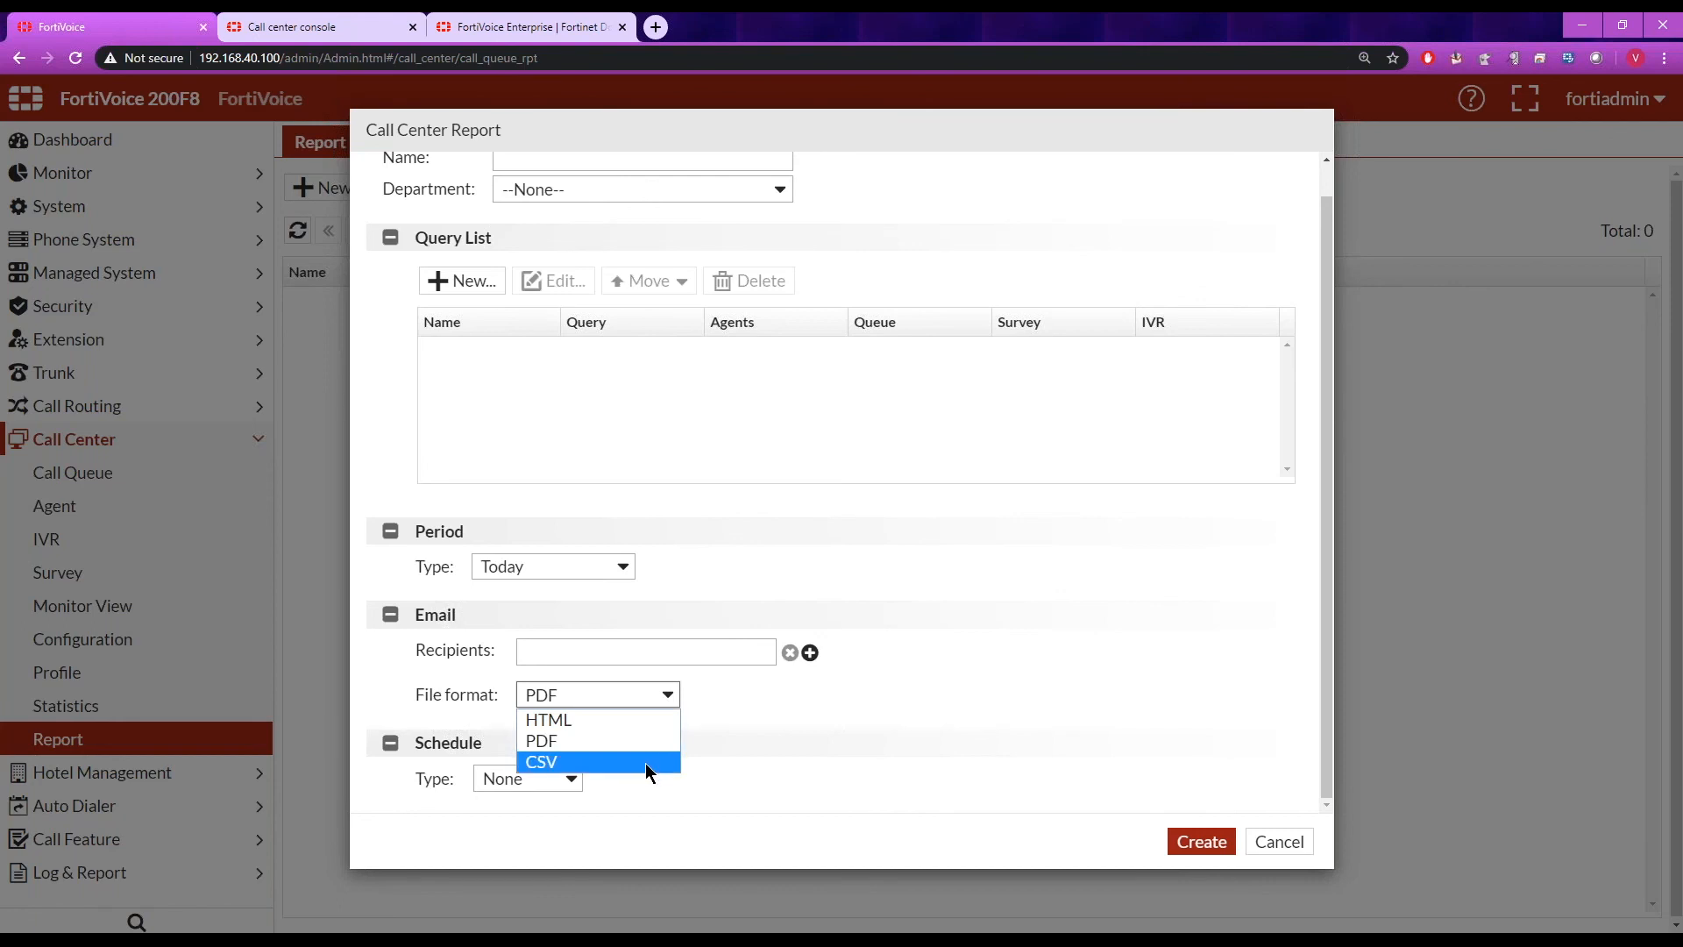
pyautogui.click(729, 758)
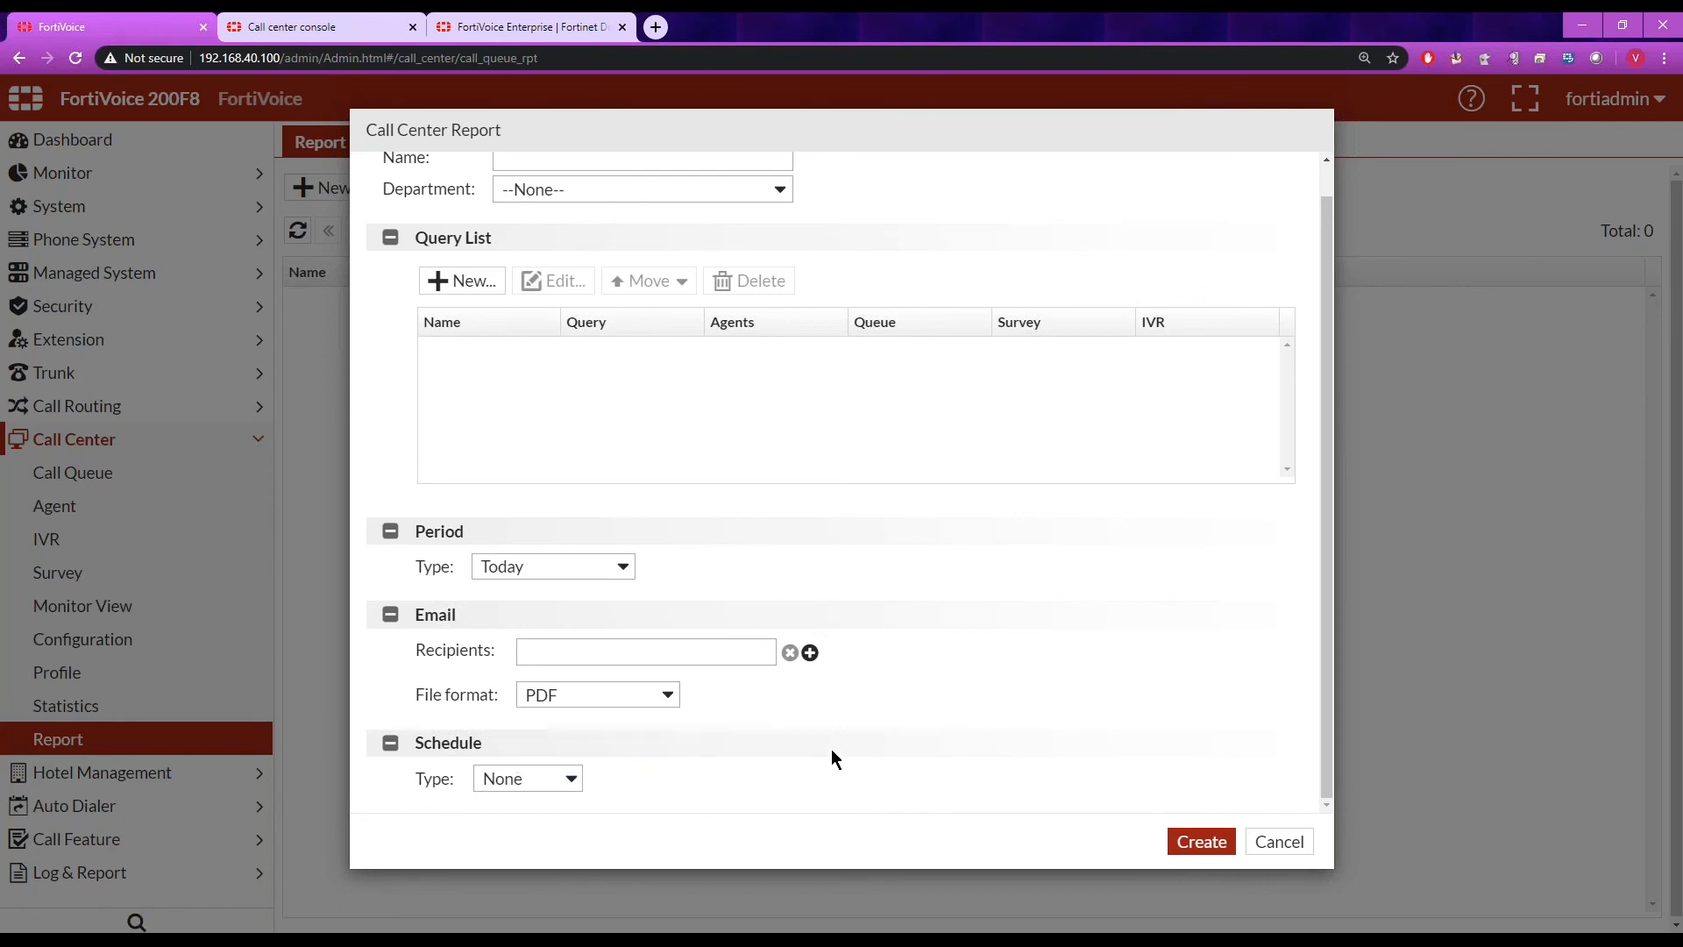
pyautogui.click(575, 781)
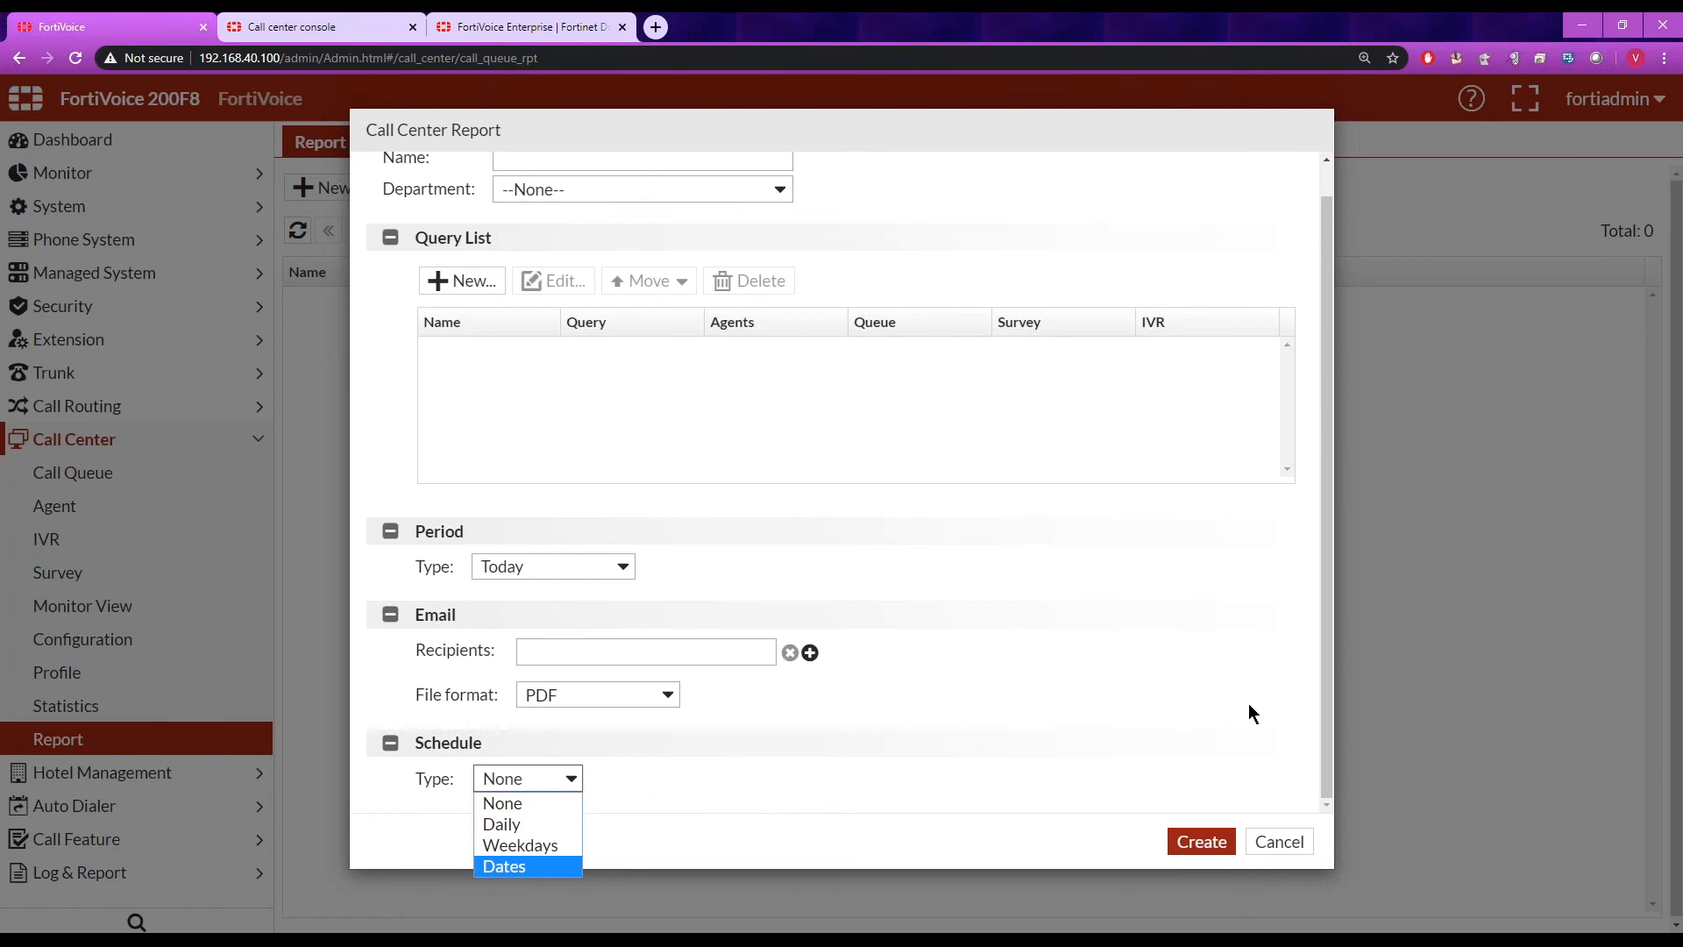
pyautogui.click(1271, 844)
pyautogui.click(1276, 841)
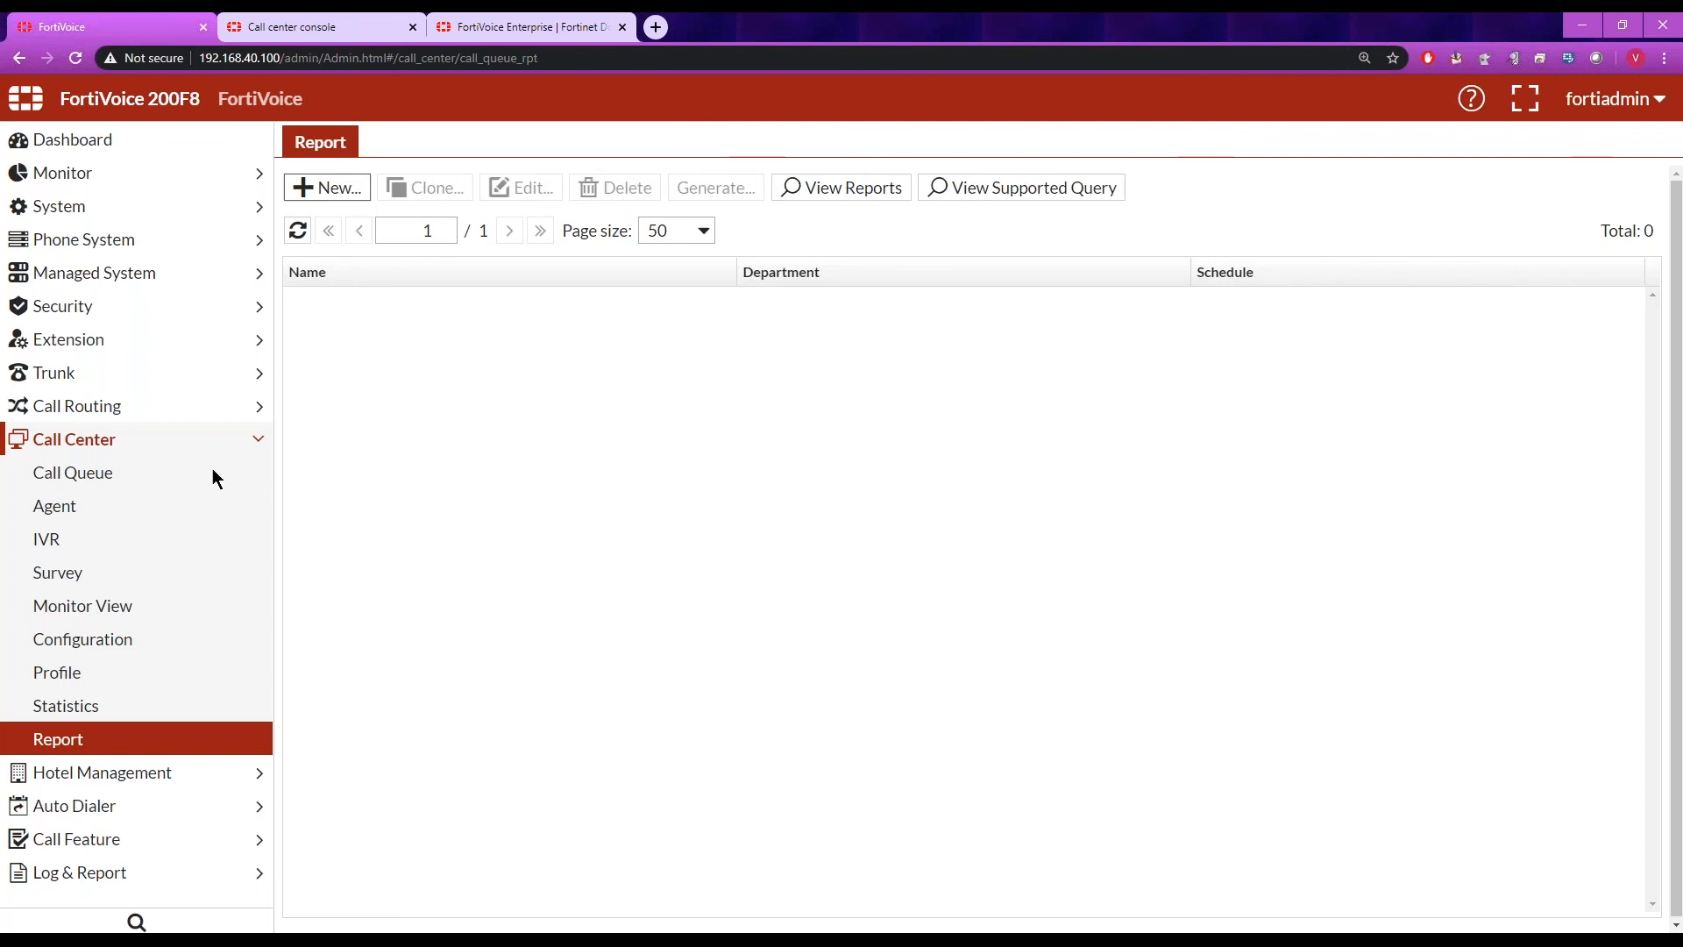
# - Open the call center IVR settings, switch them to the list view and look at the RESTful Service entries
pyautogui.click(49, 548)
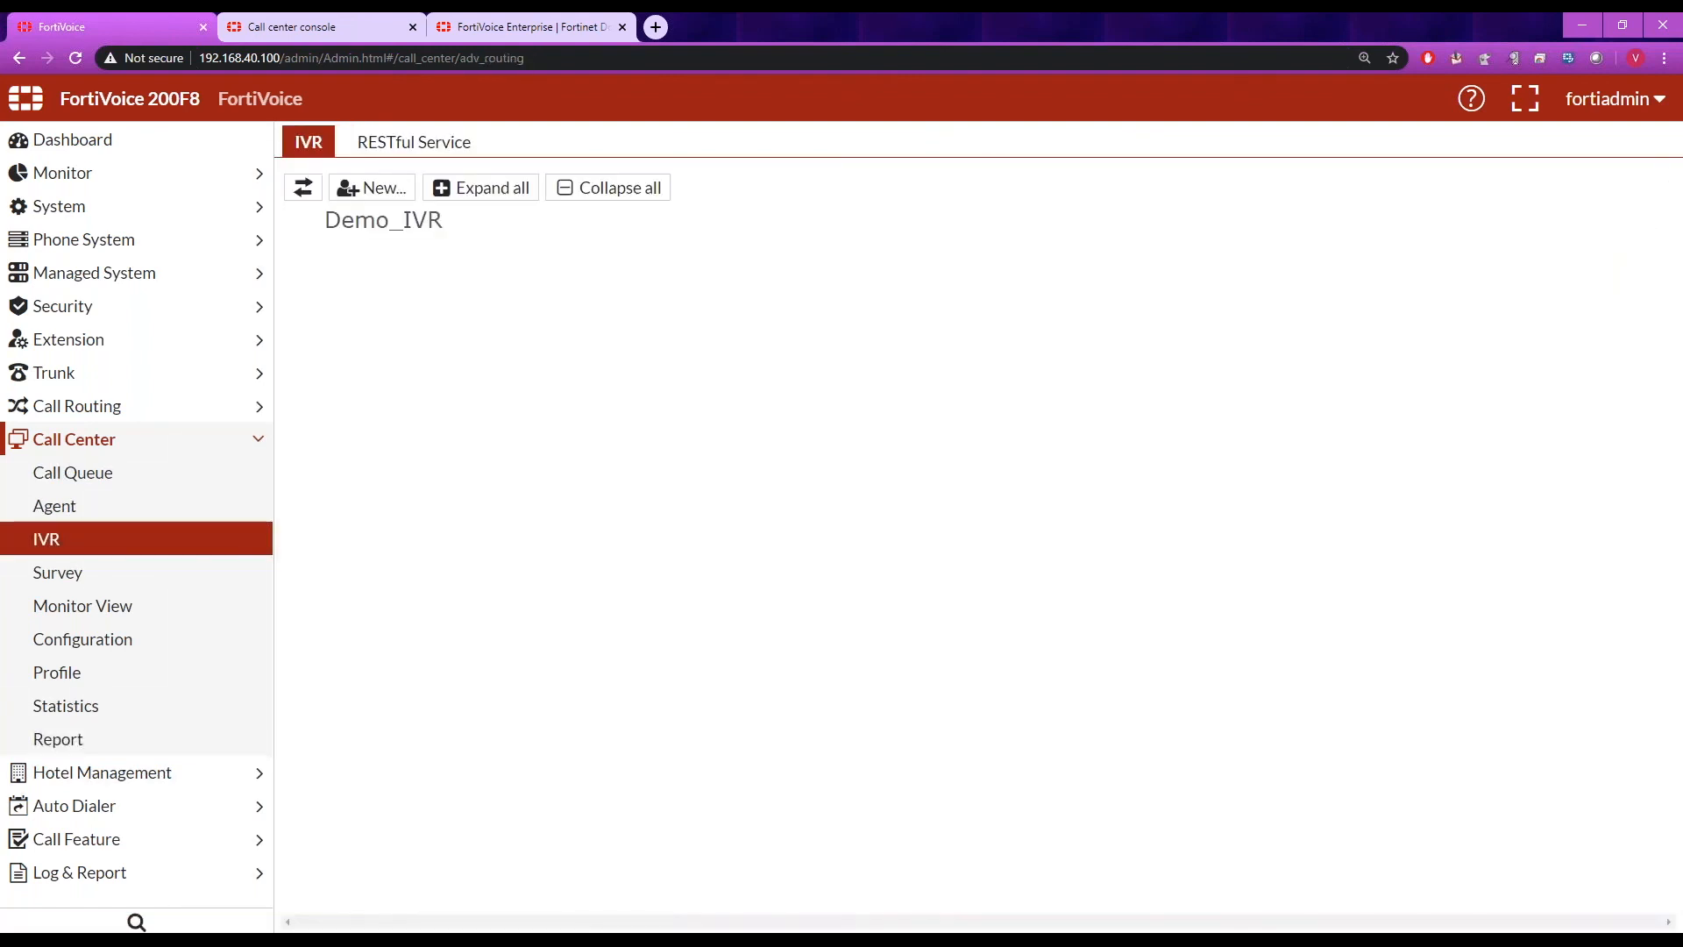
pyautogui.click(303, 187)
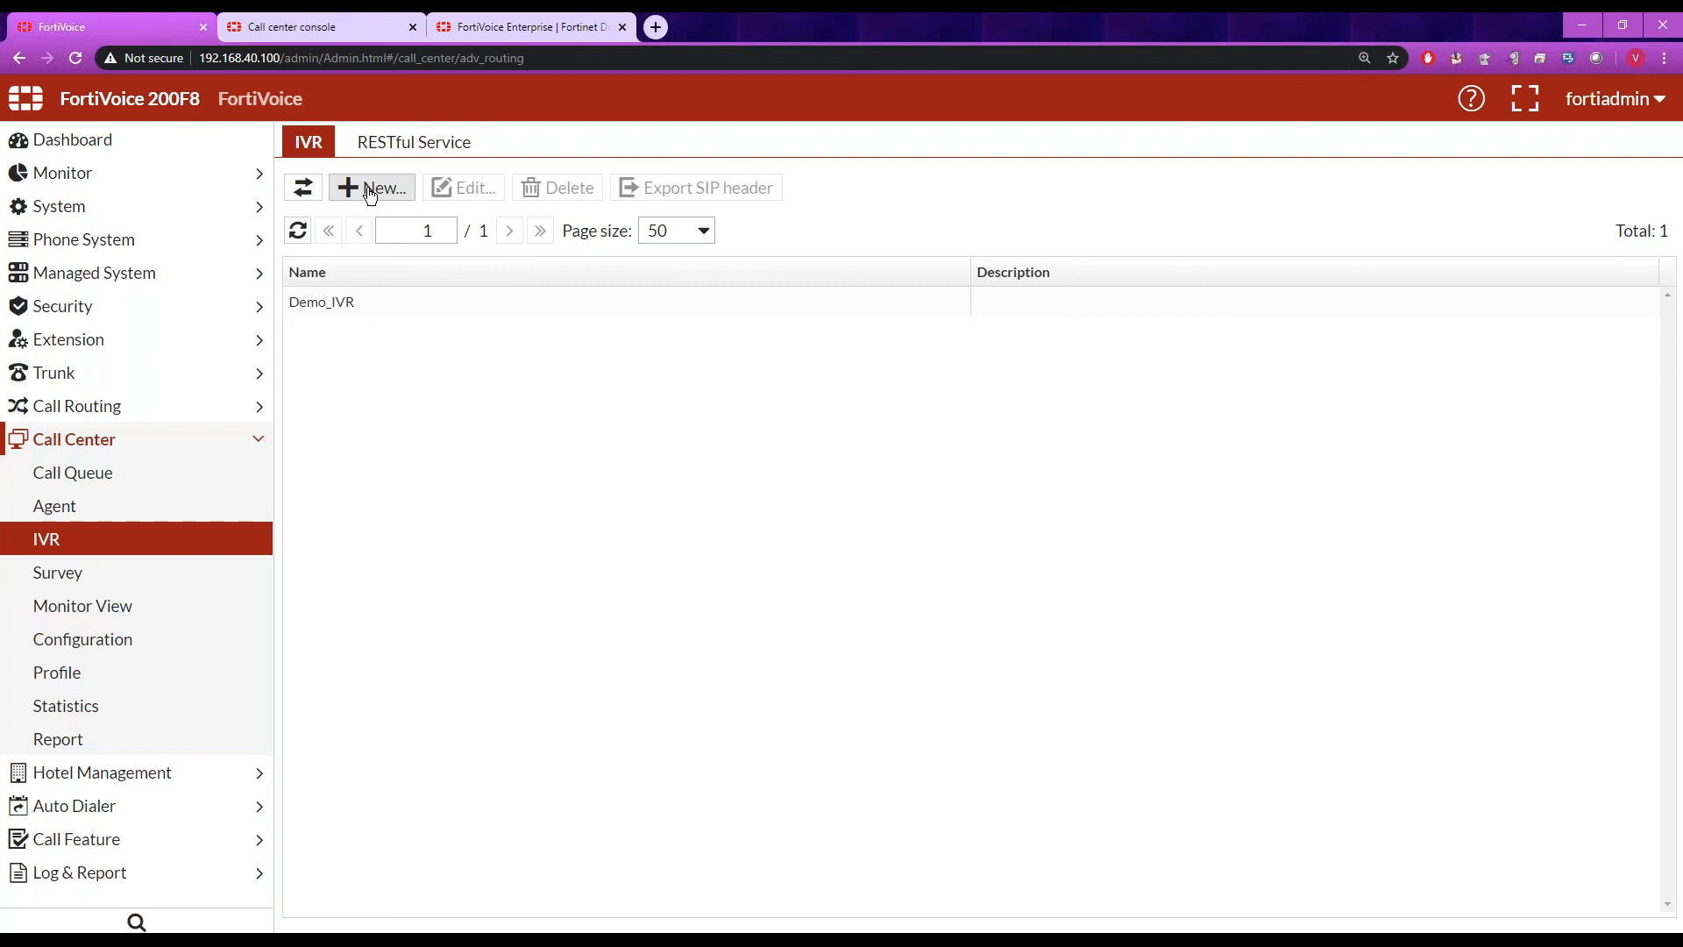
pyautogui.click(413, 140)
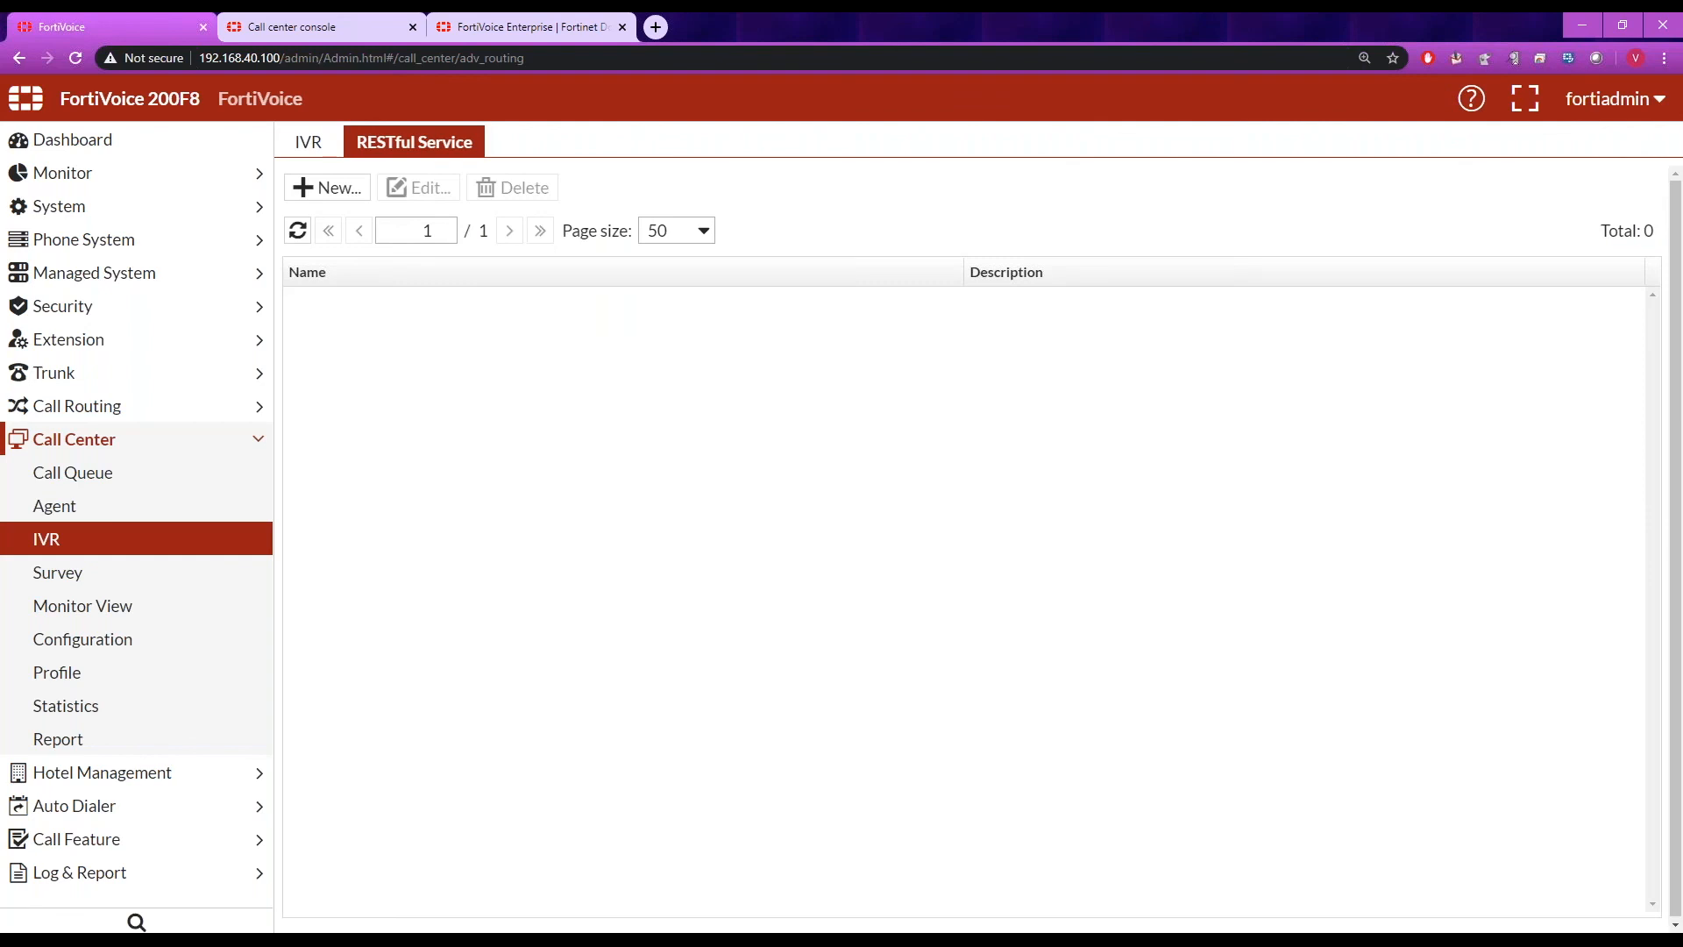
# - Switch to the Fortinet Document Library page and open the IVR Technical Note 6.0.0
pyautogui.click(544, 28)
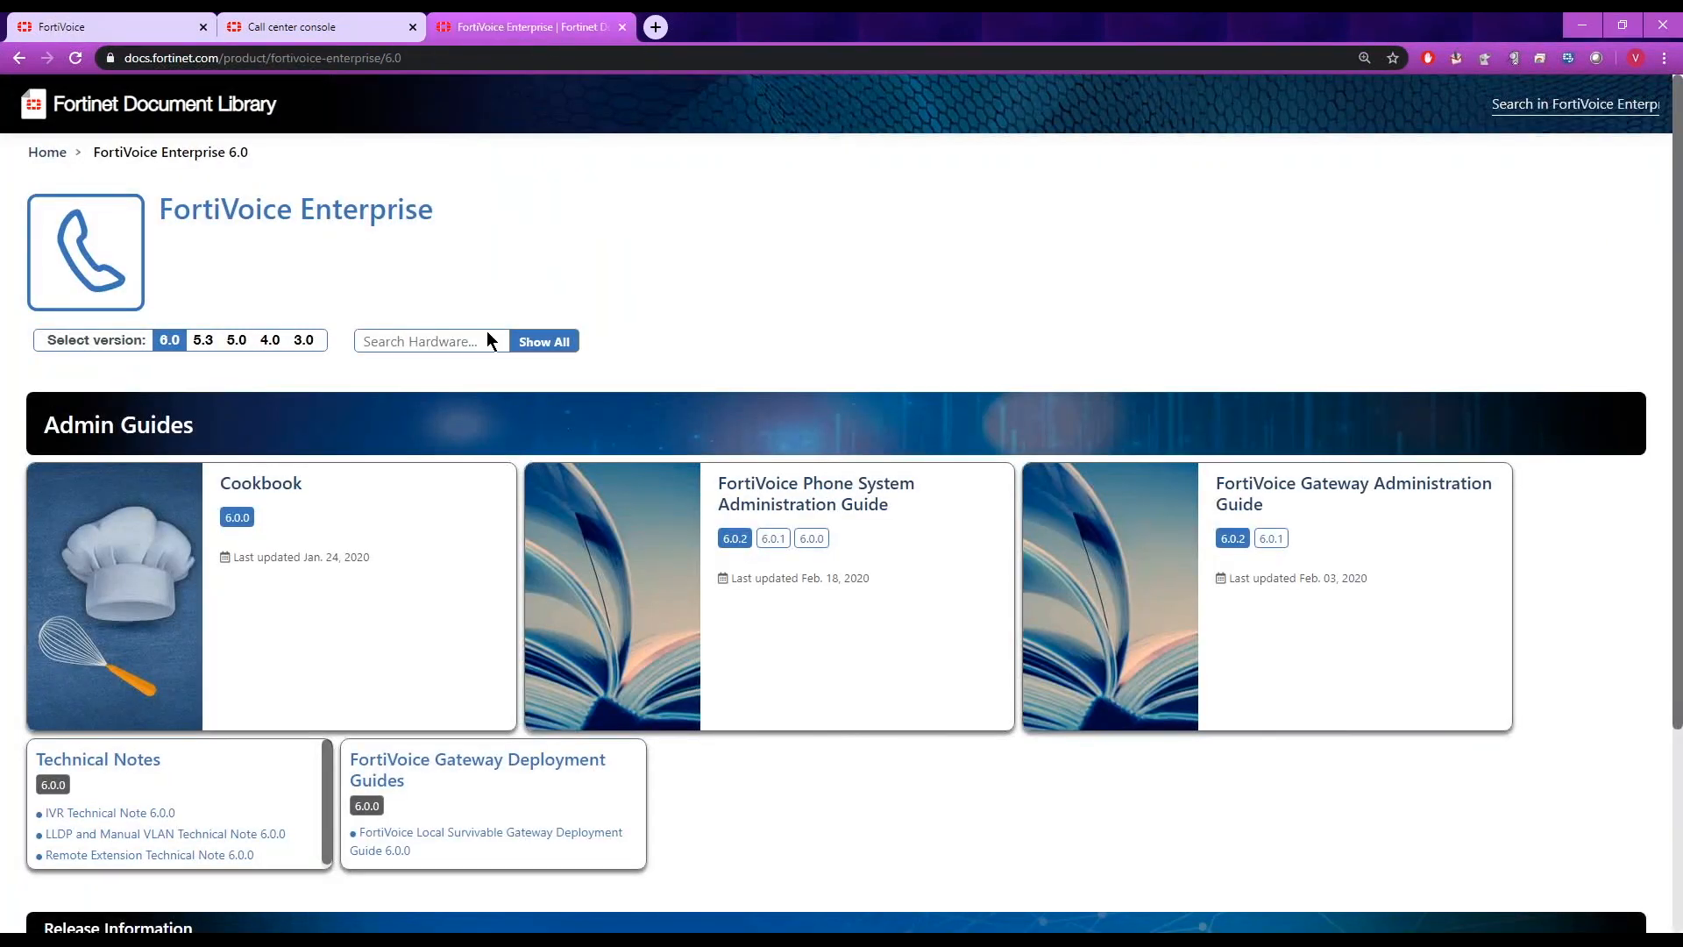
pyautogui.click(114, 815)
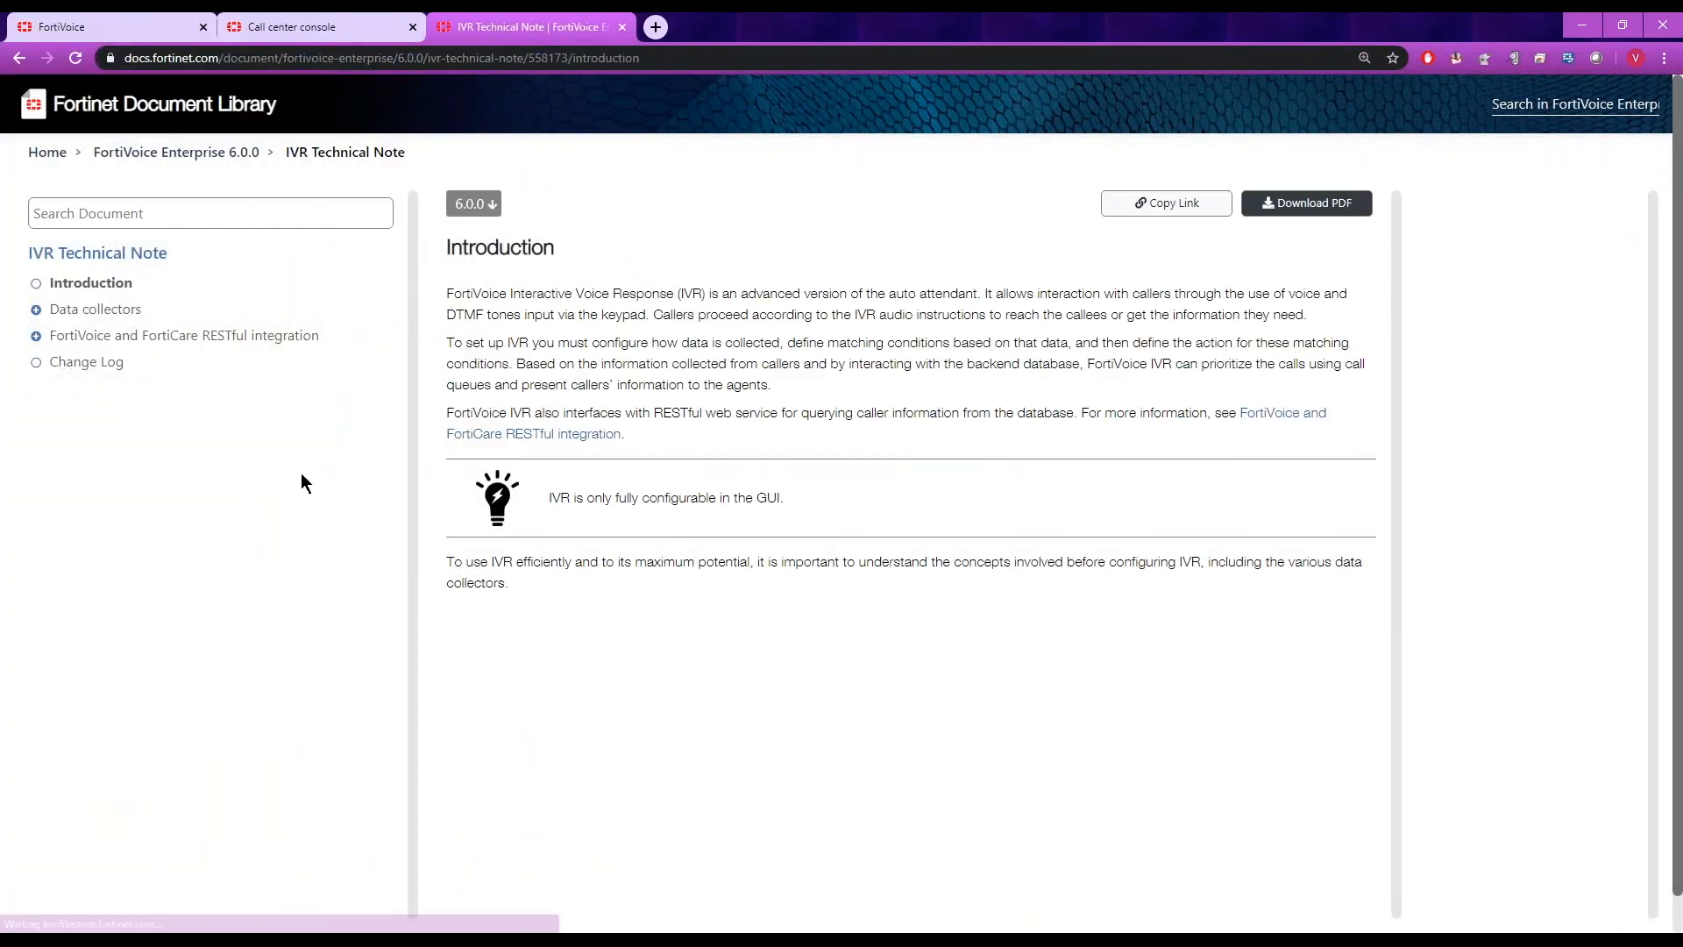
# - Expand the Data collectors and RESTful integration sections of the IVR Technical Note and highlight the docs.fortinet.com site address
pyautogui.click(35, 309)
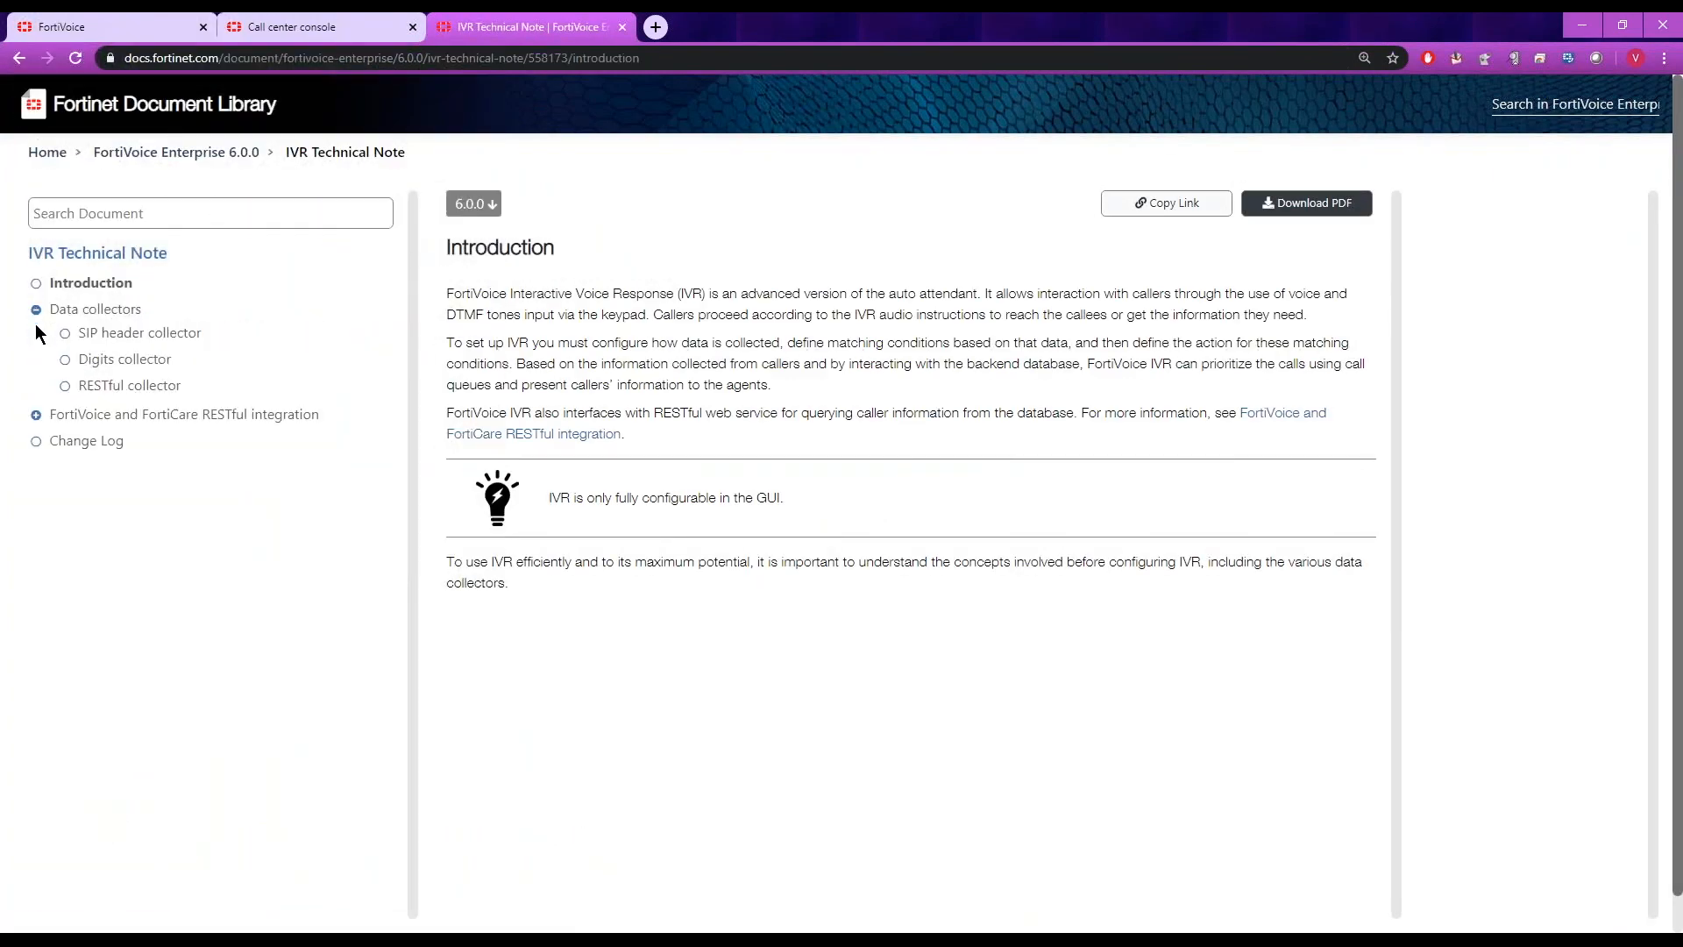
pyautogui.click(36, 418)
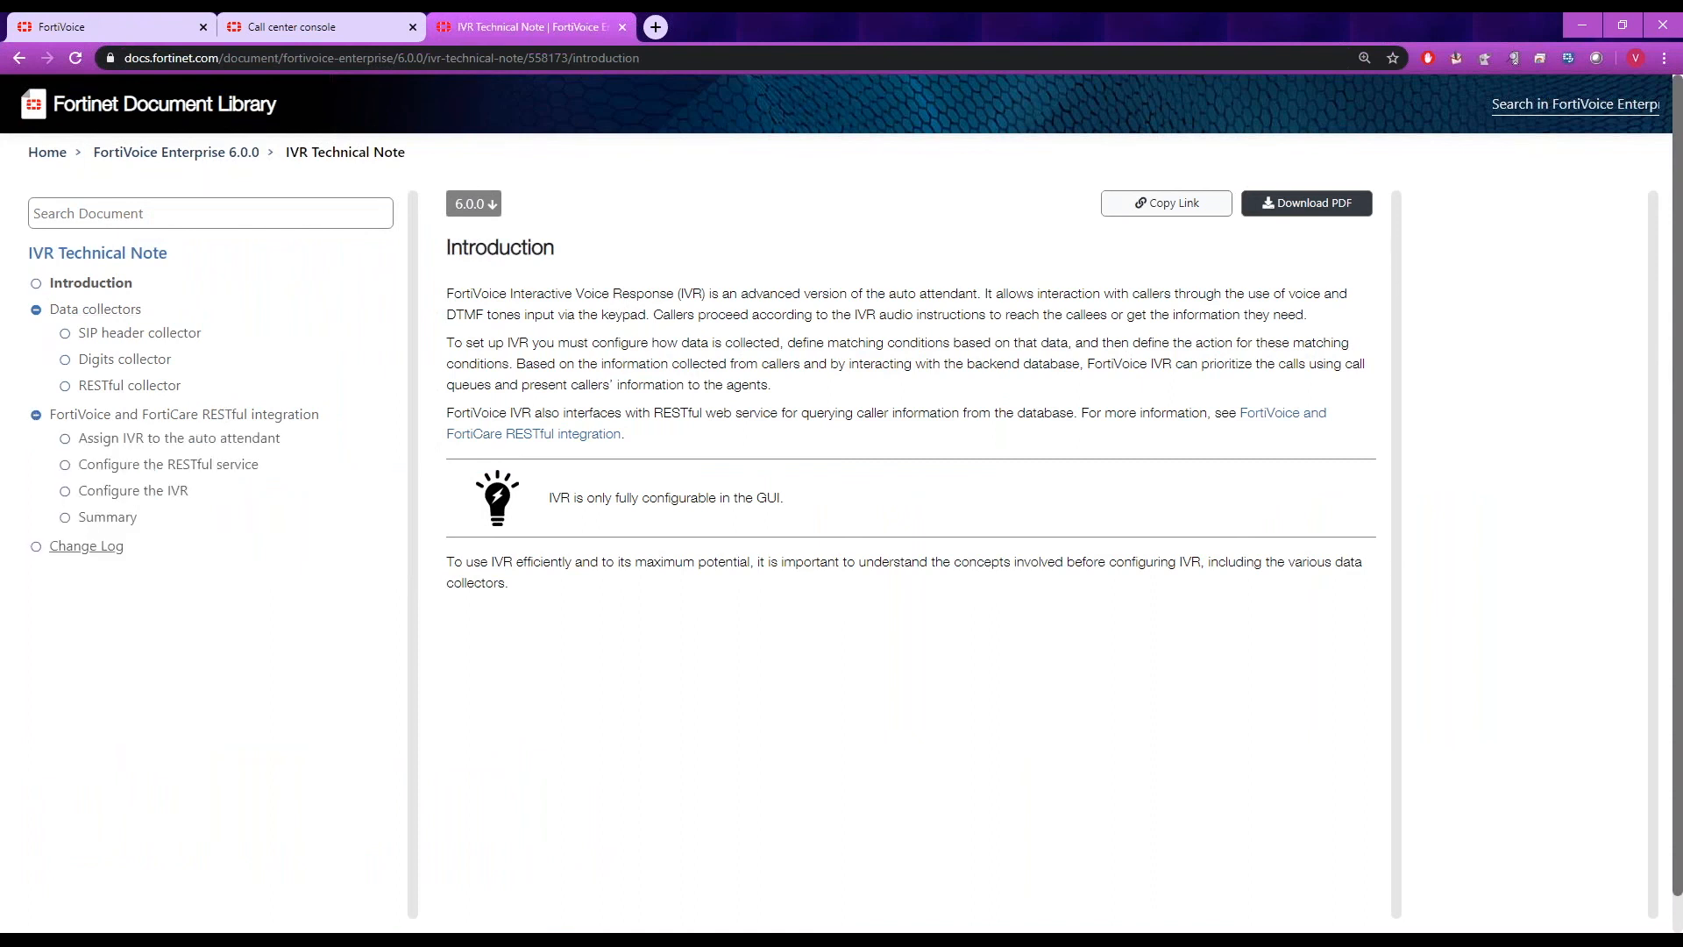
pyautogui.moveTo(219, 57); pyautogui.dragTo(124, 57)
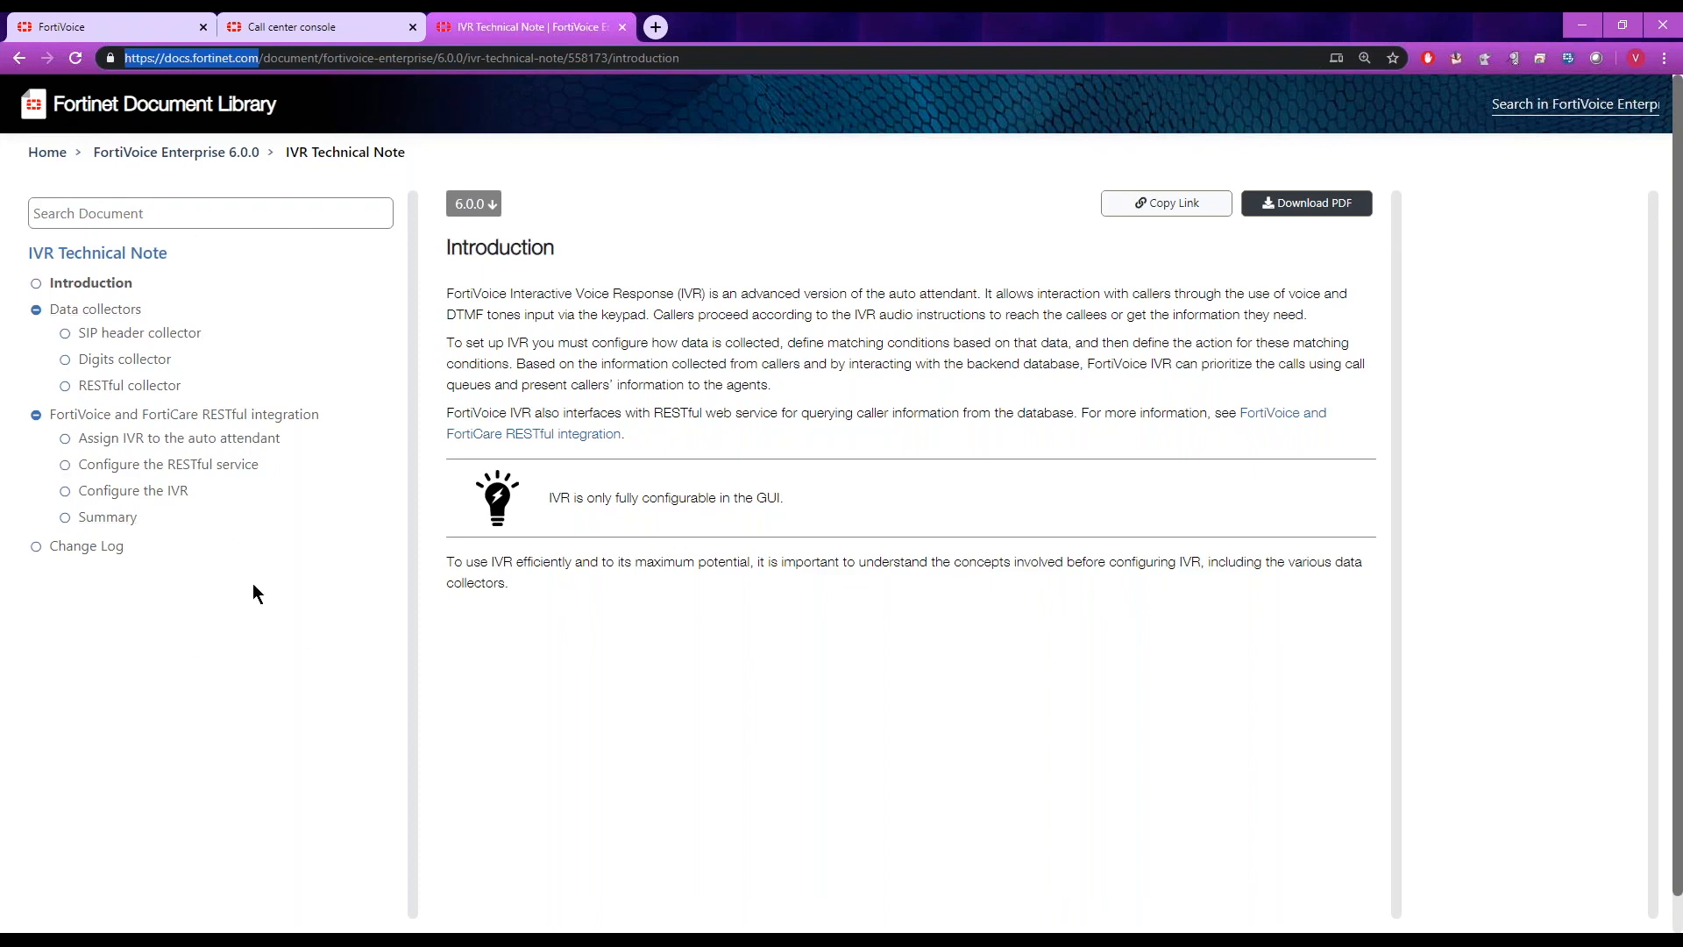
# - Look through the SIP header, Digits and RESTful collector pages, and open the page on assigning IVR to the auto attendant
pyautogui.click(163, 333)
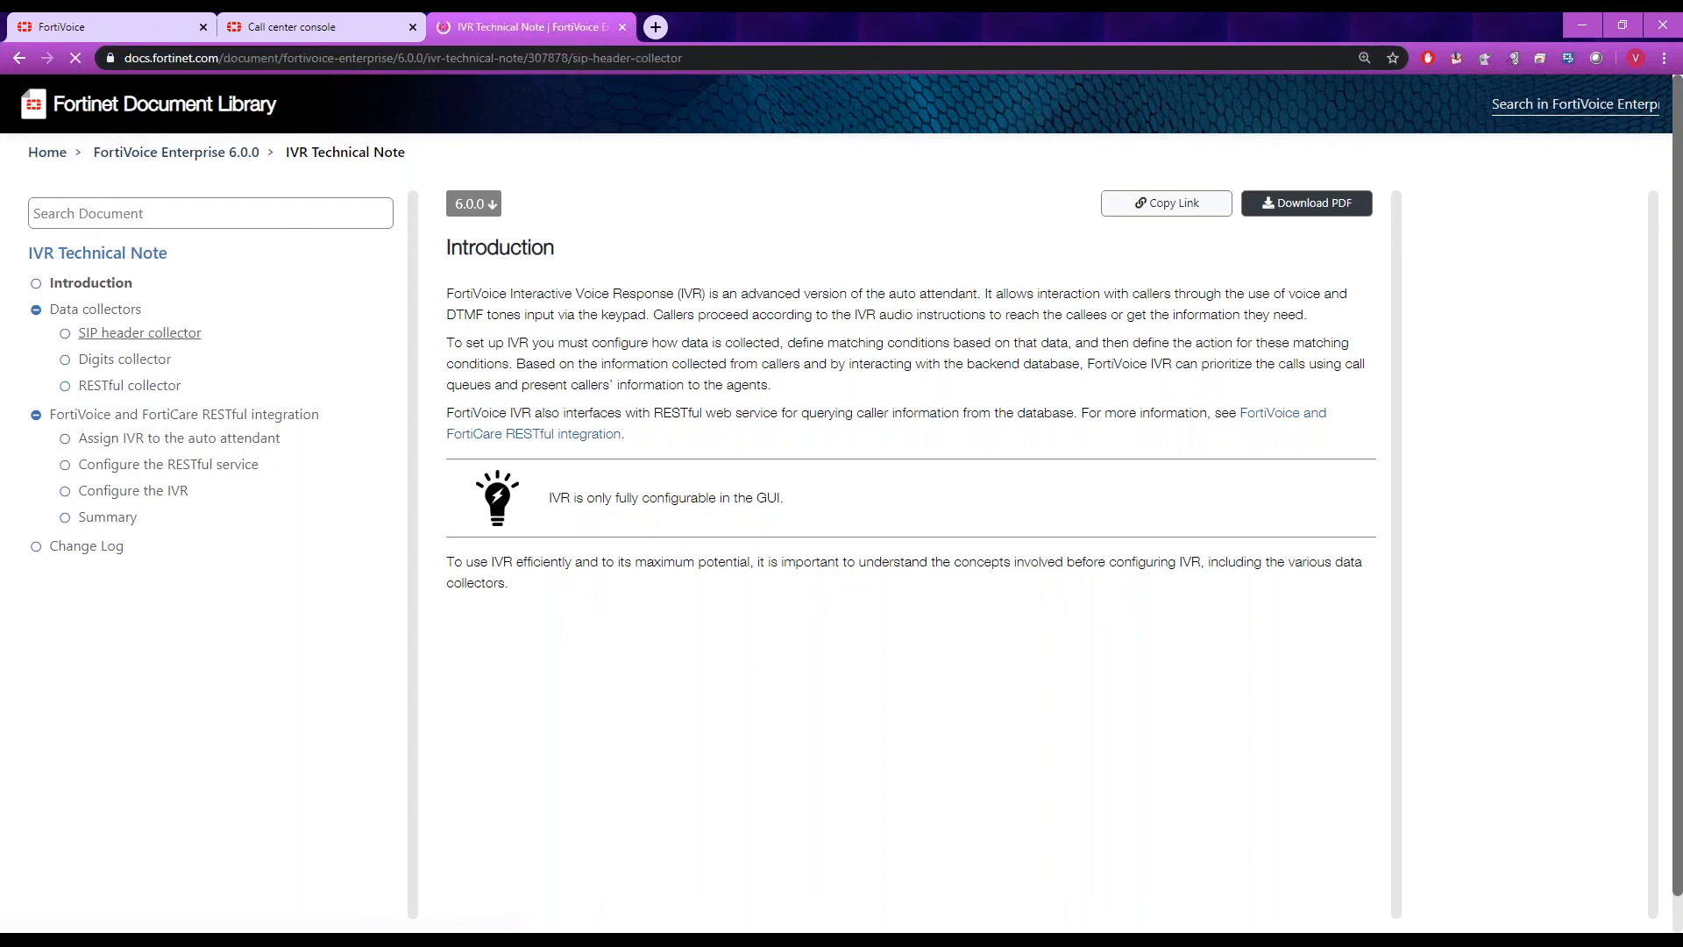
pyautogui.click(132, 362)
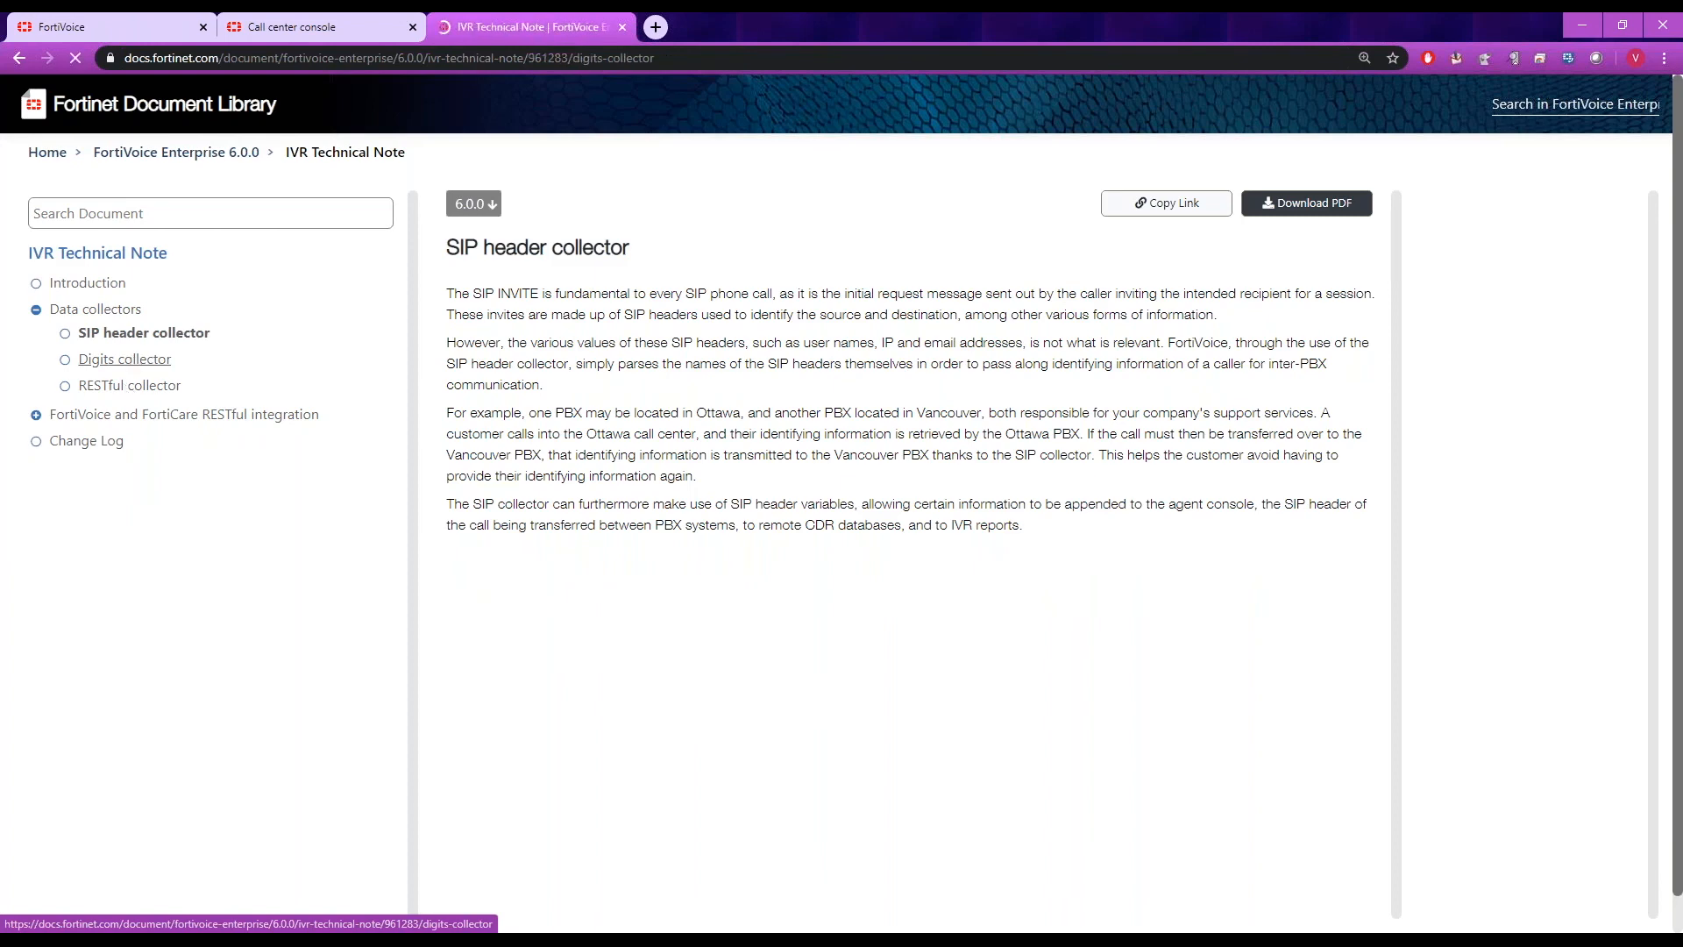
pyautogui.click(132, 386)
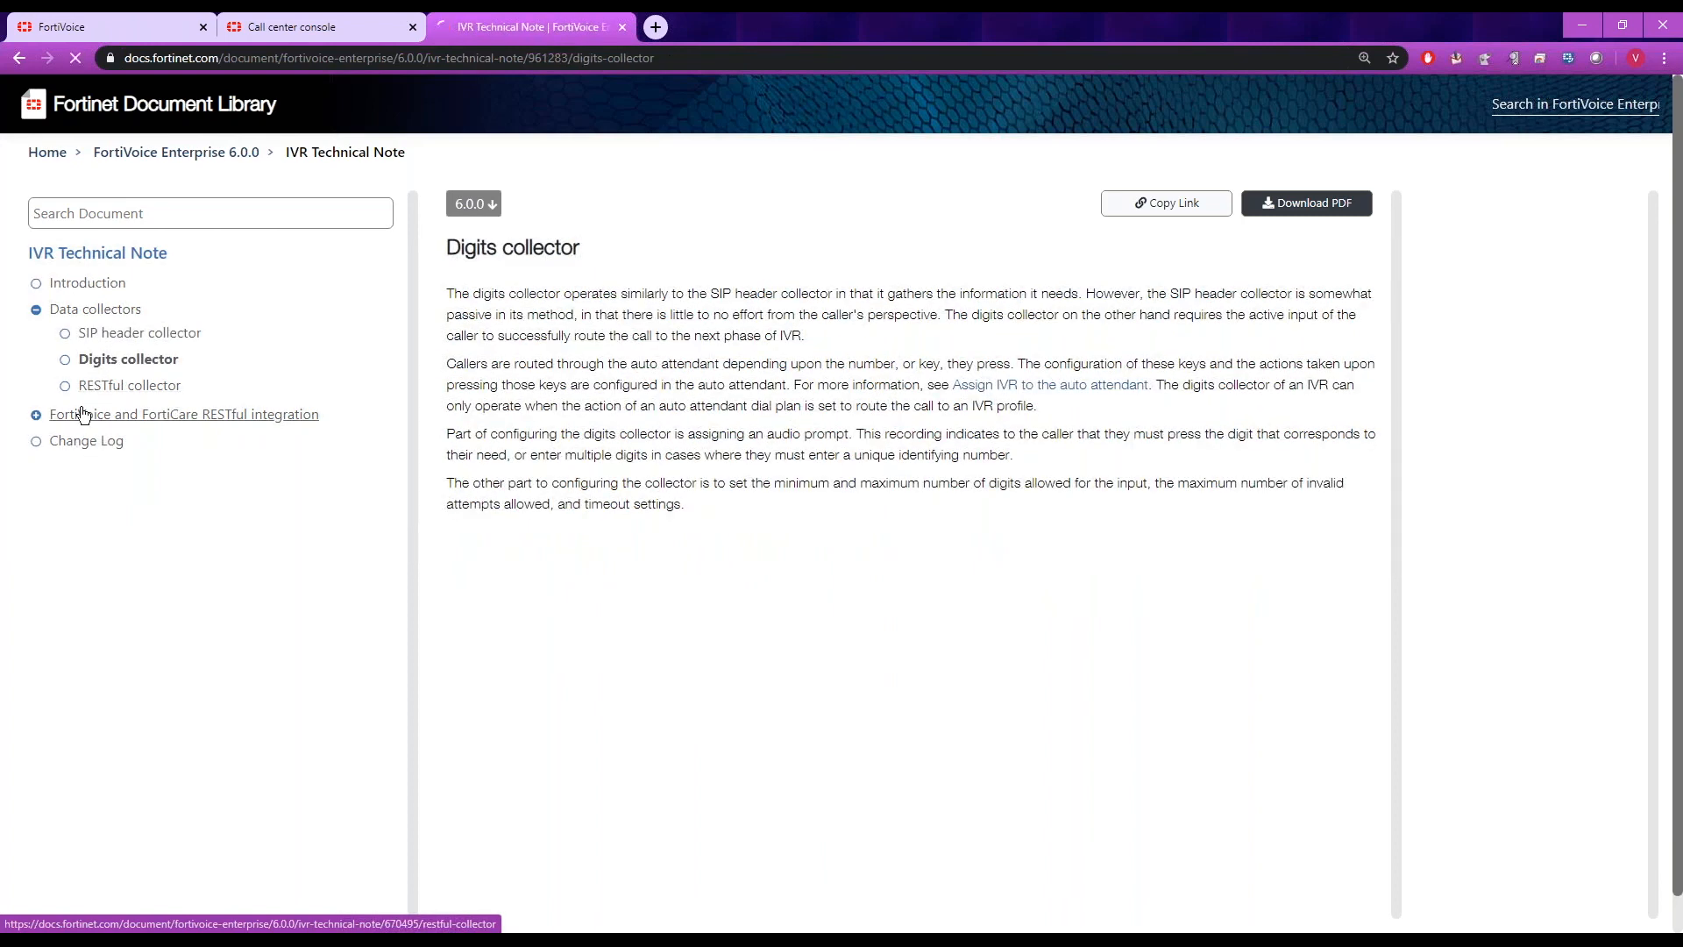
pyautogui.click(36, 415)
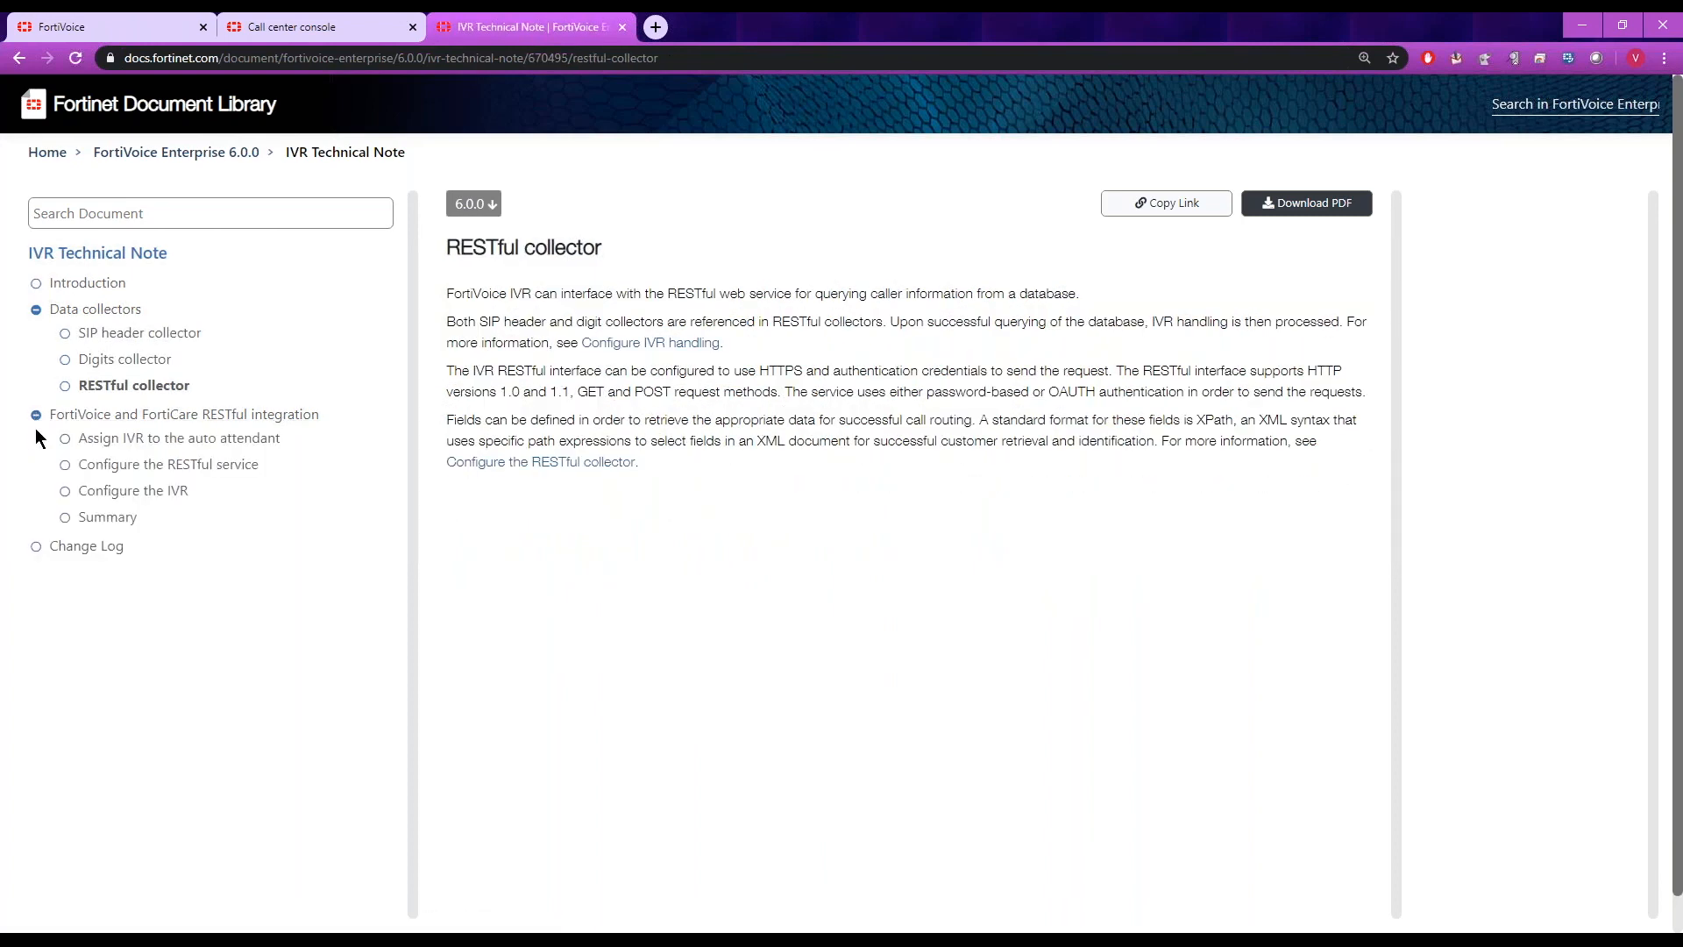
pyautogui.click(114, 451)
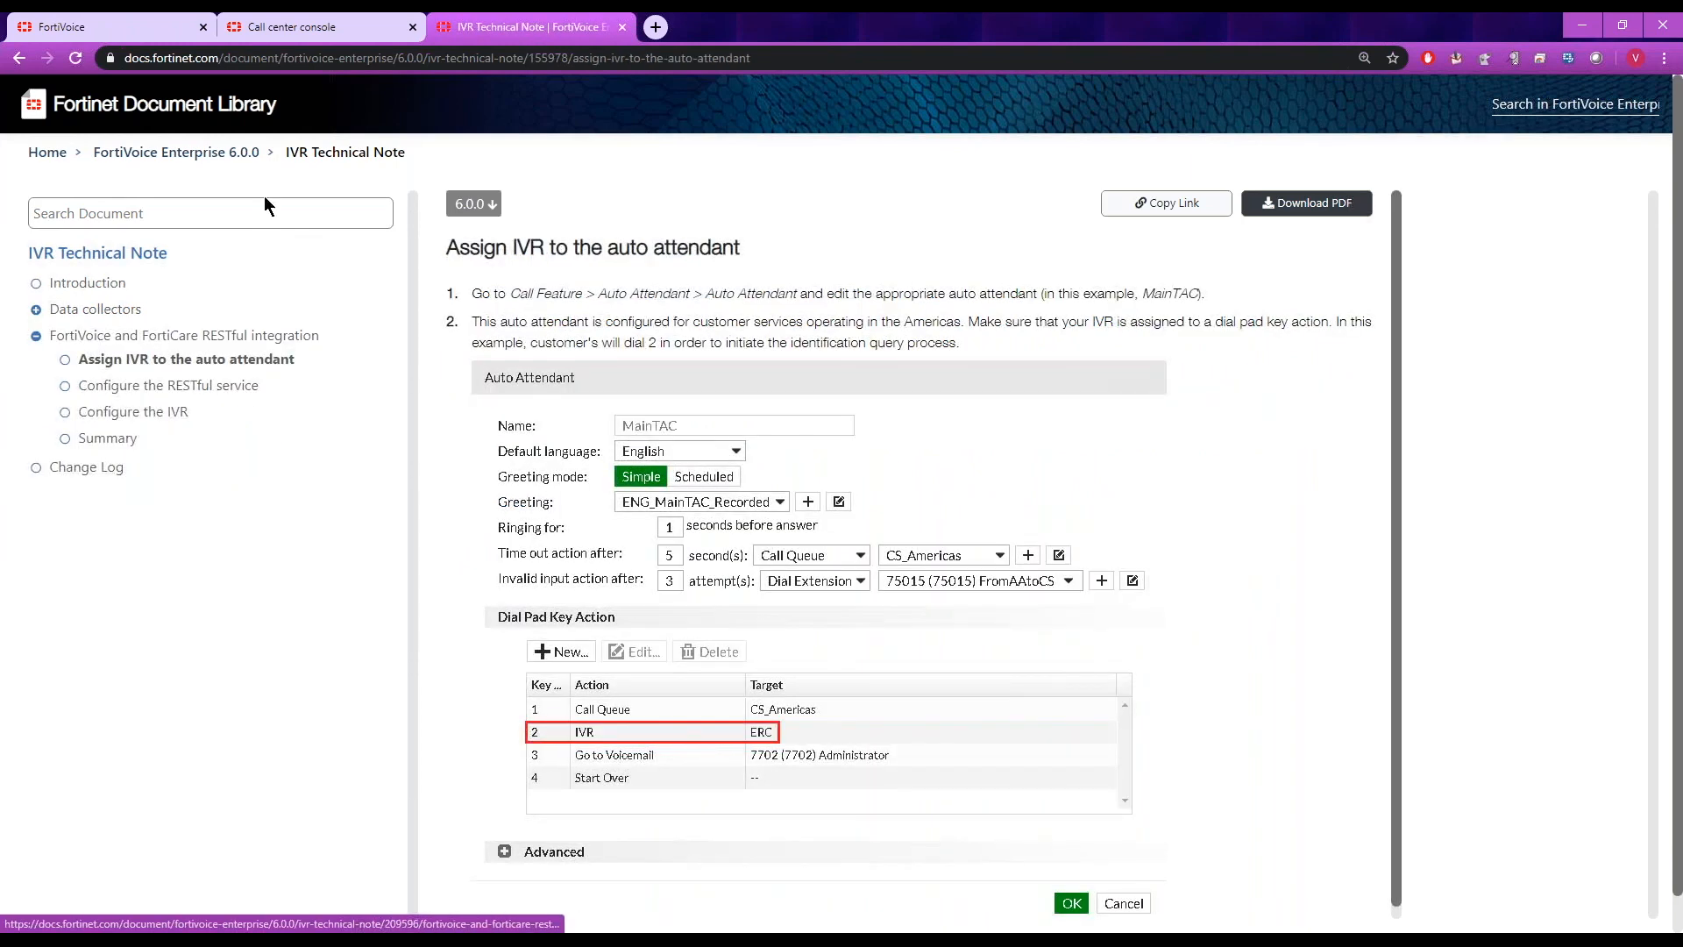
# - Switch back to the FortiVoice administration page, collapse the Call Center section and show the dashboard status
pyautogui.click(118, 33)
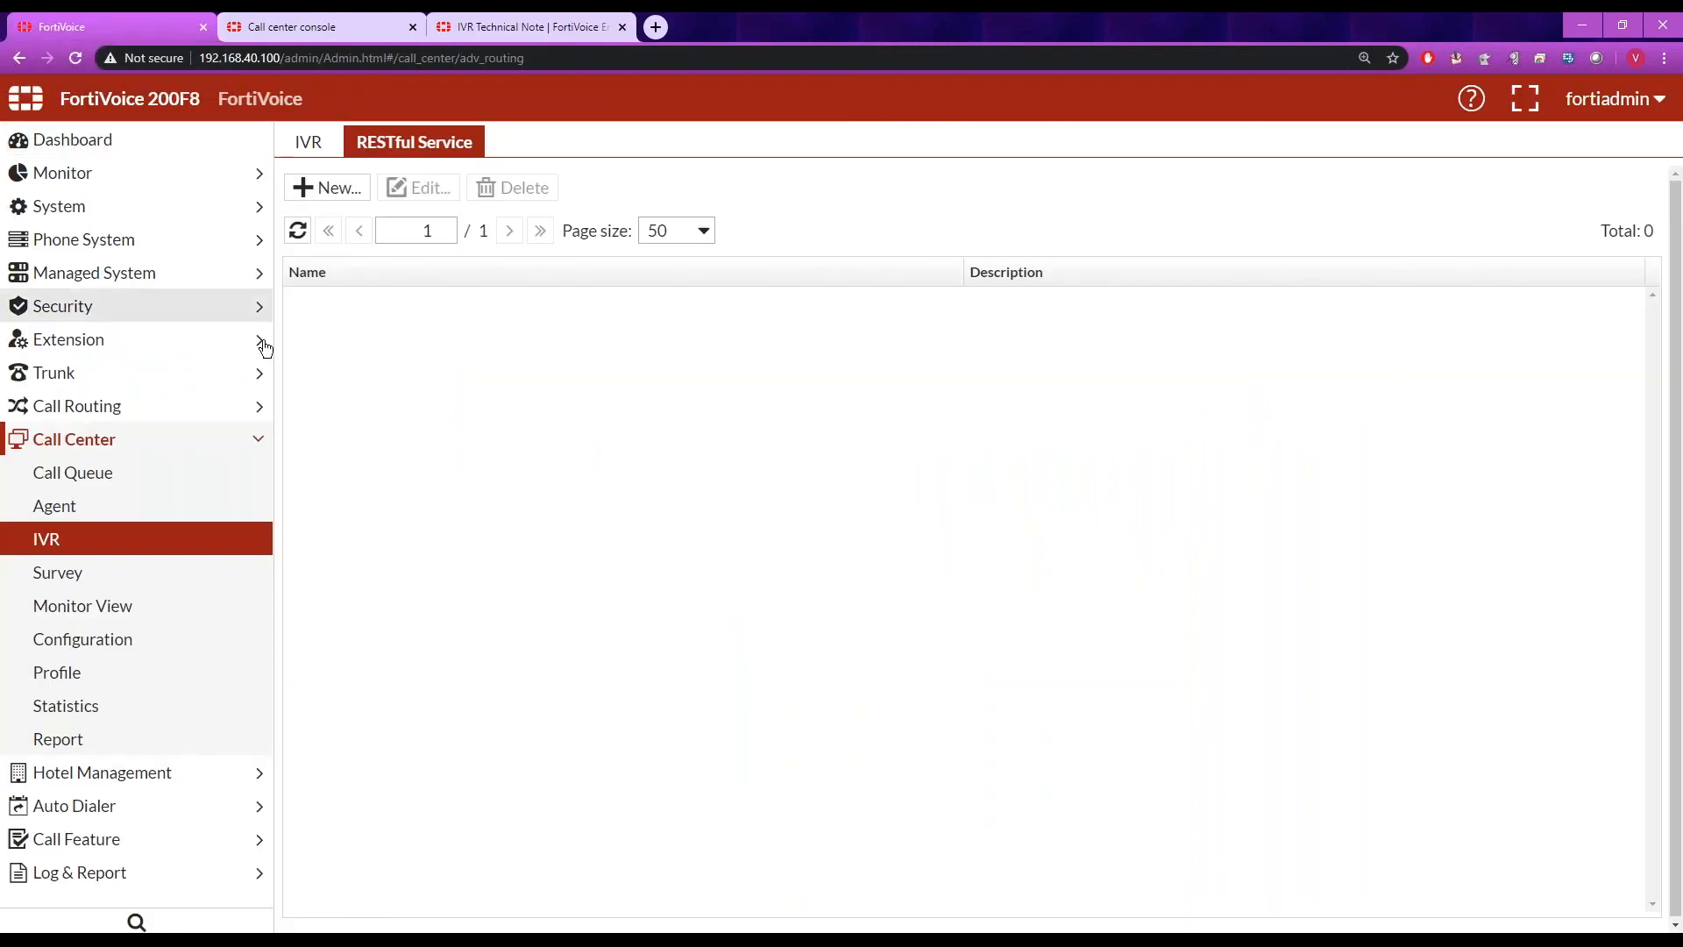
pyautogui.click(175, 451)
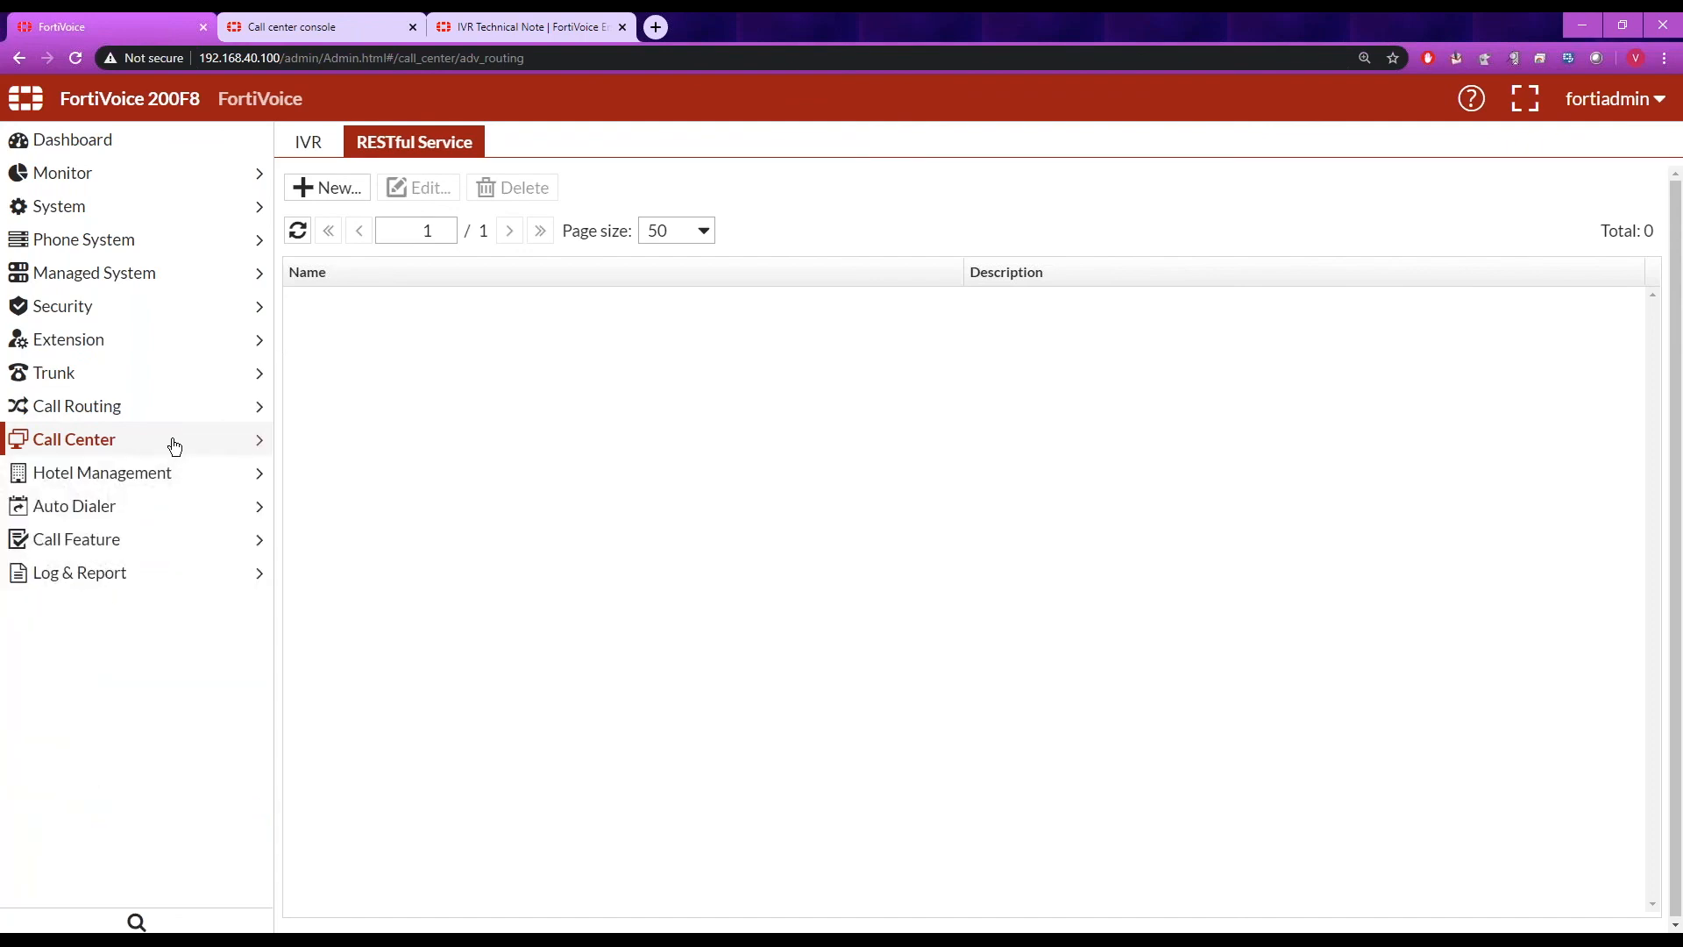
pyautogui.click(135, 145)
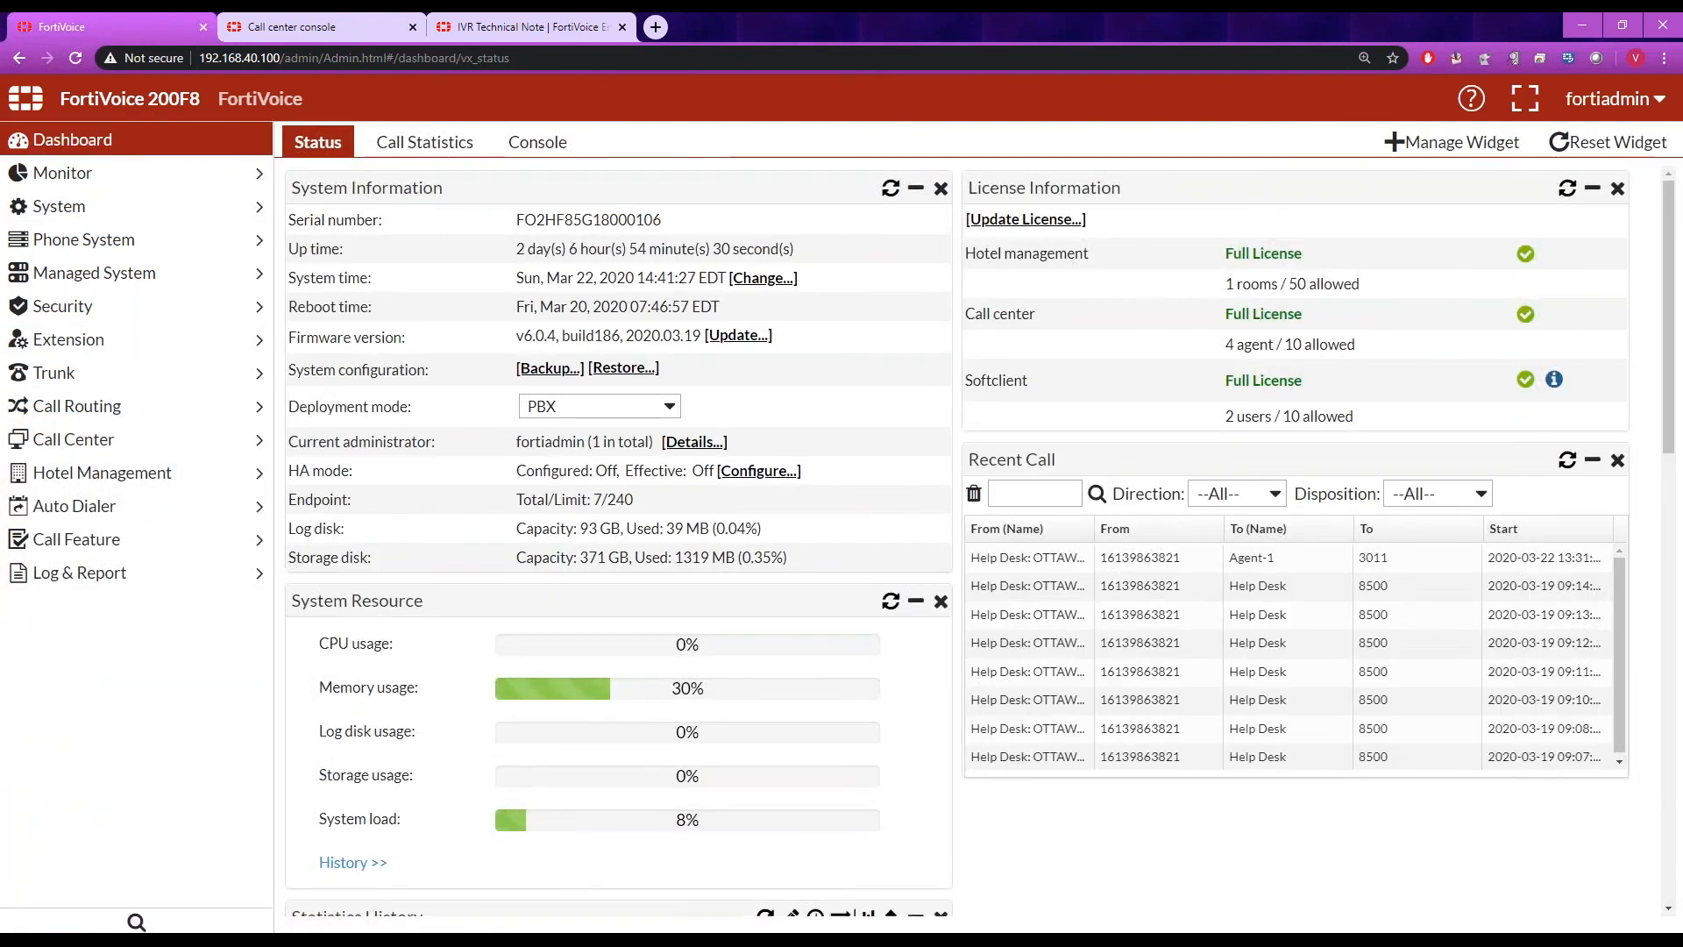
# - Return to the Fortinet Document Library, go to the FortiVoice Enterprise 6.0 documents and open the Cookbook
pyautogui.click(514, 27)
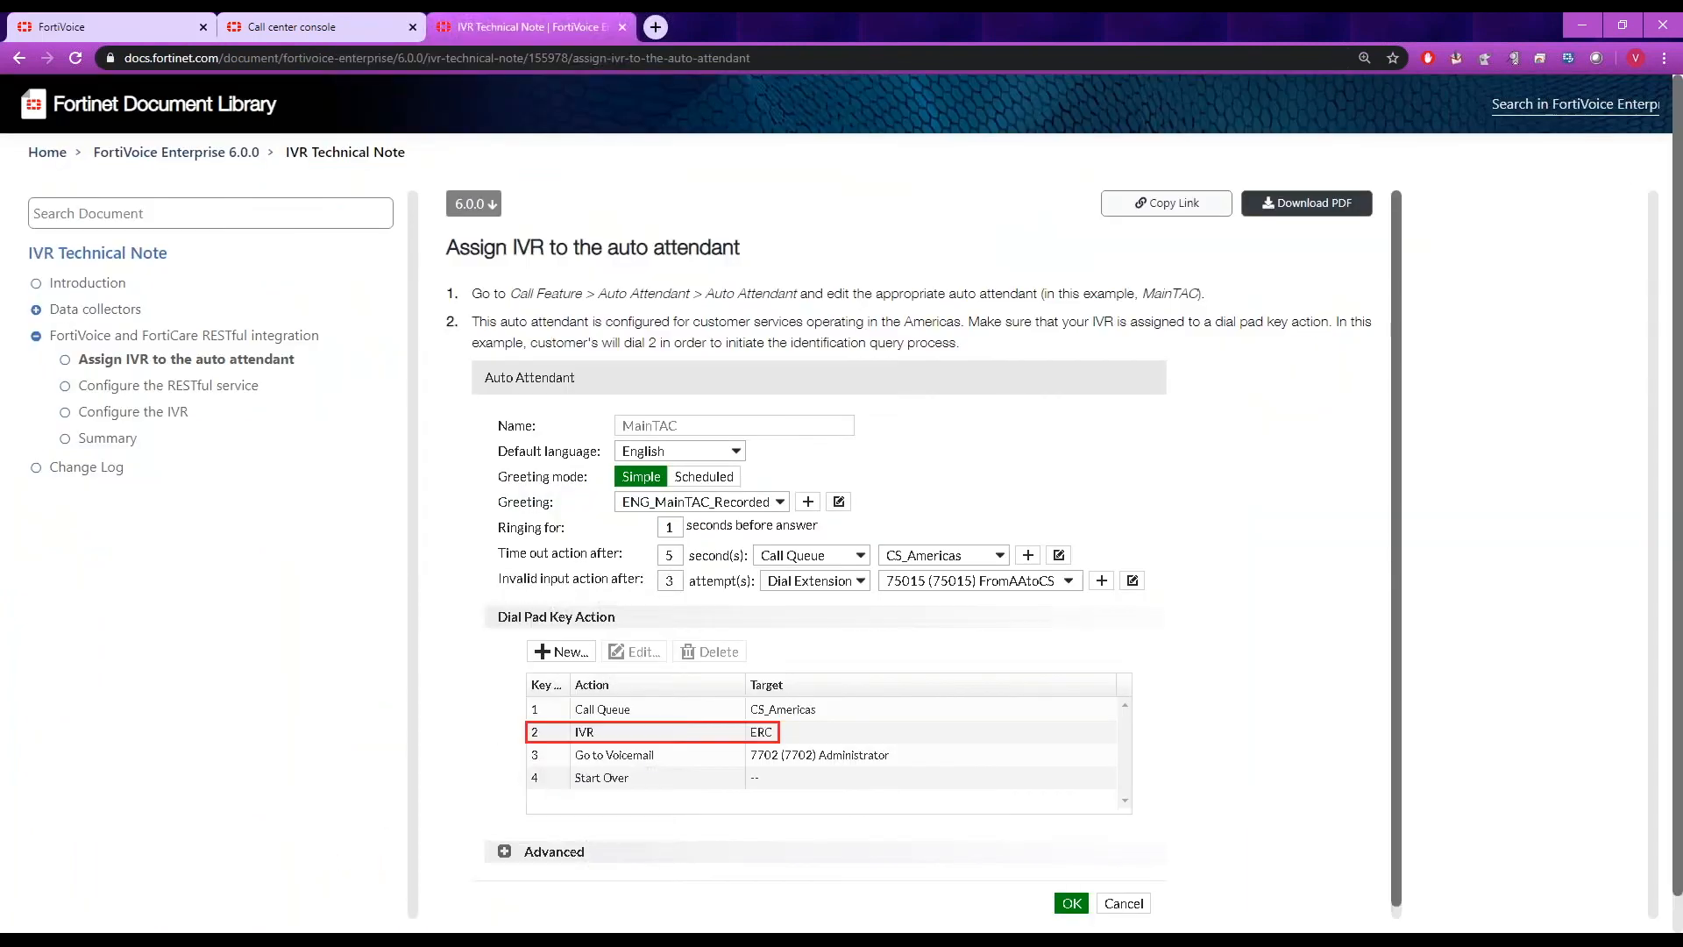
pyautogui.click(152, 156)
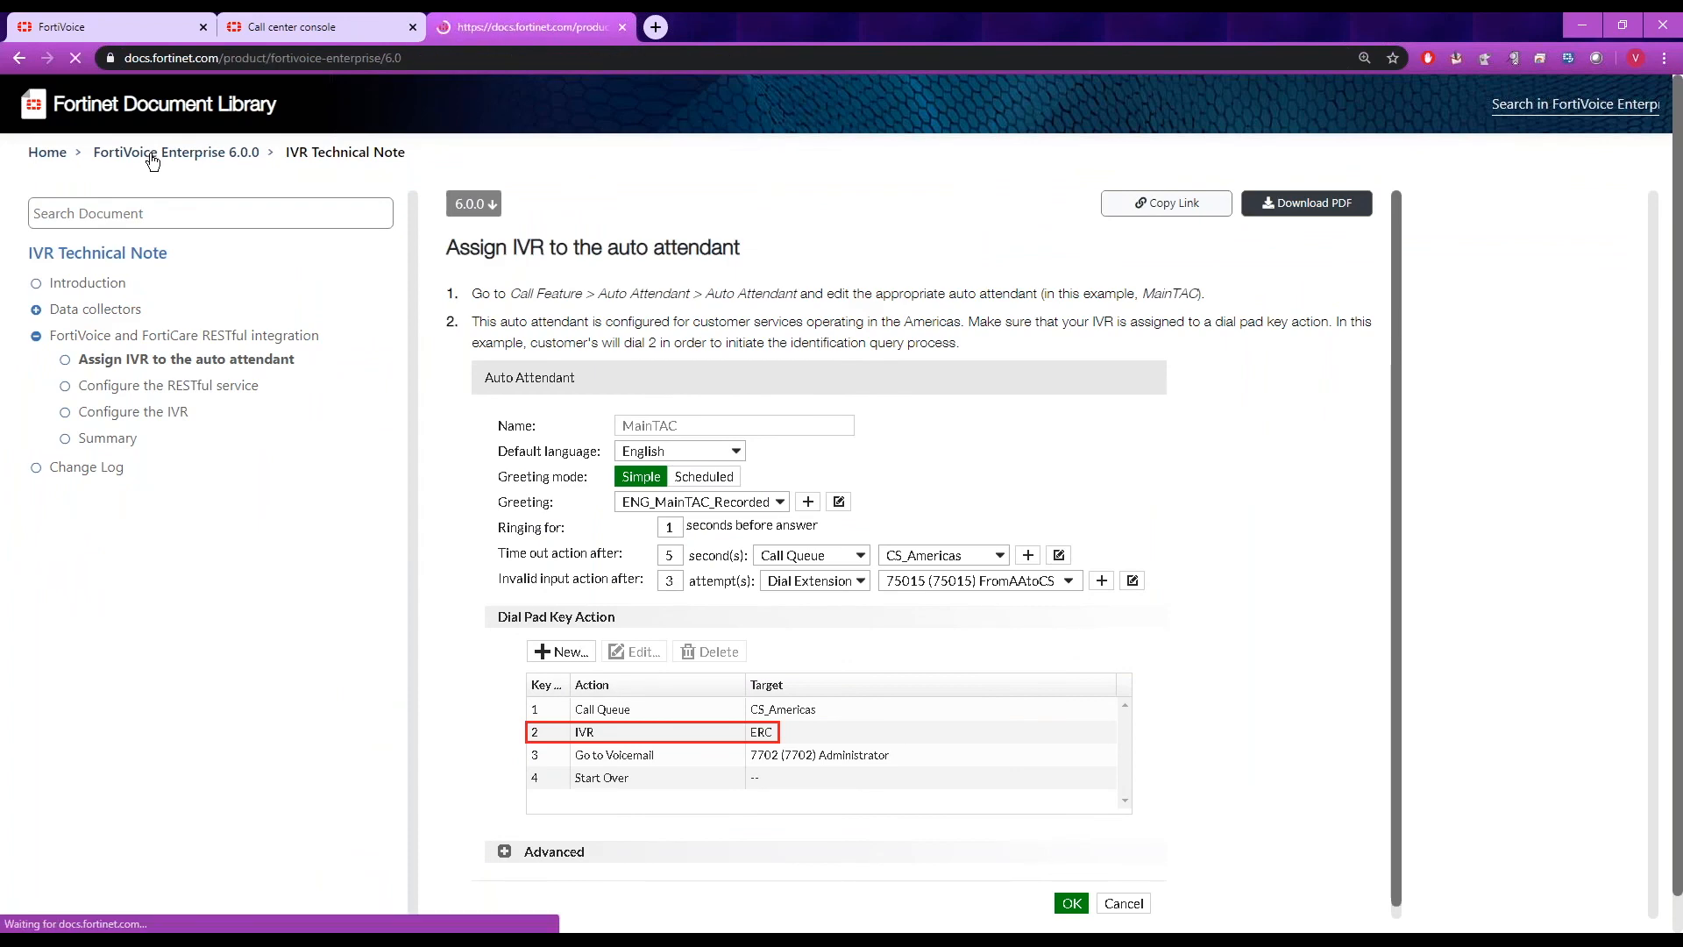
pyautogui.moveTo(547, 491); pyautogui.dragTo(228, 196)
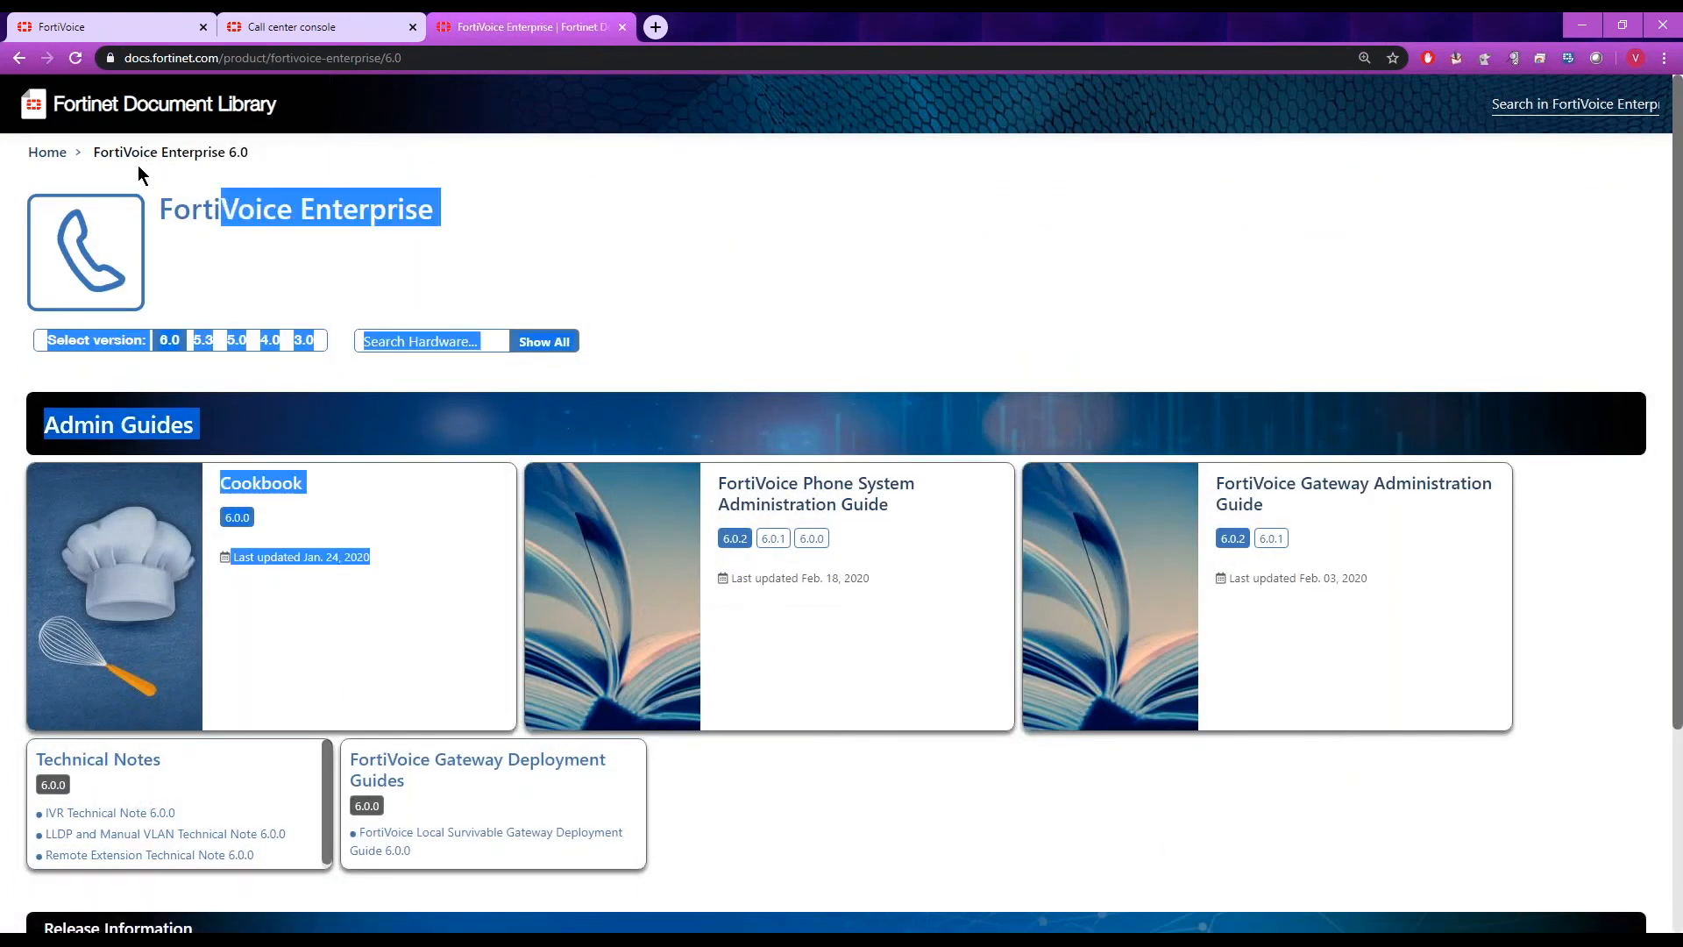
pyautogui.click(677, 253)
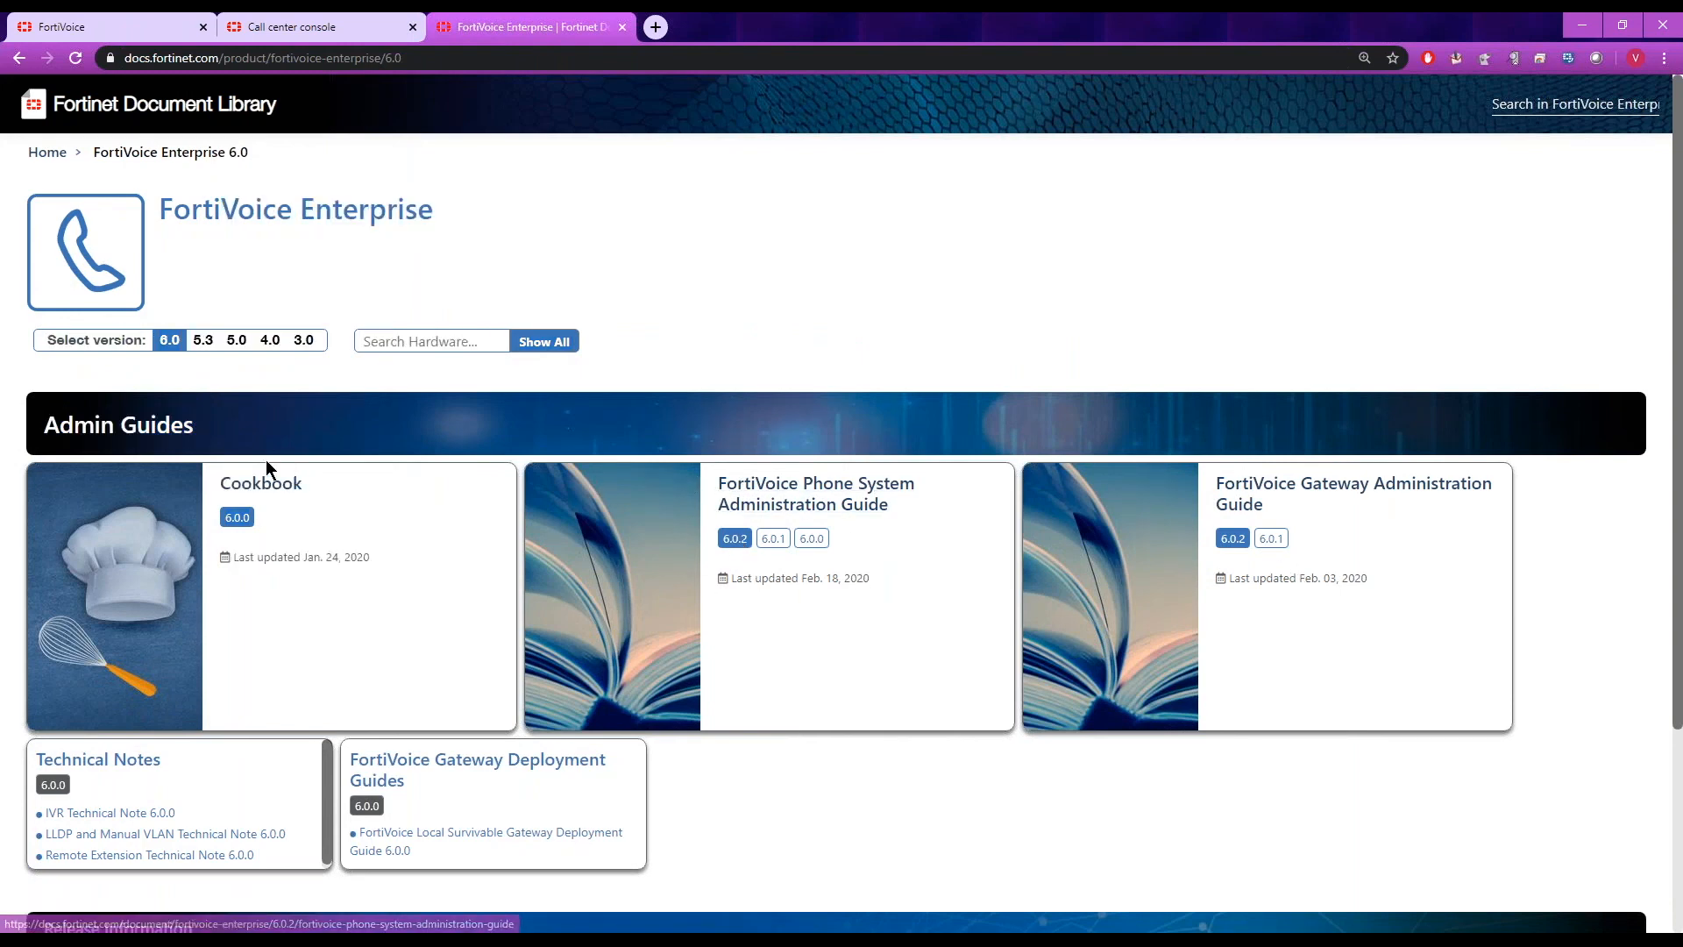
pyautogui.click(247, 489)
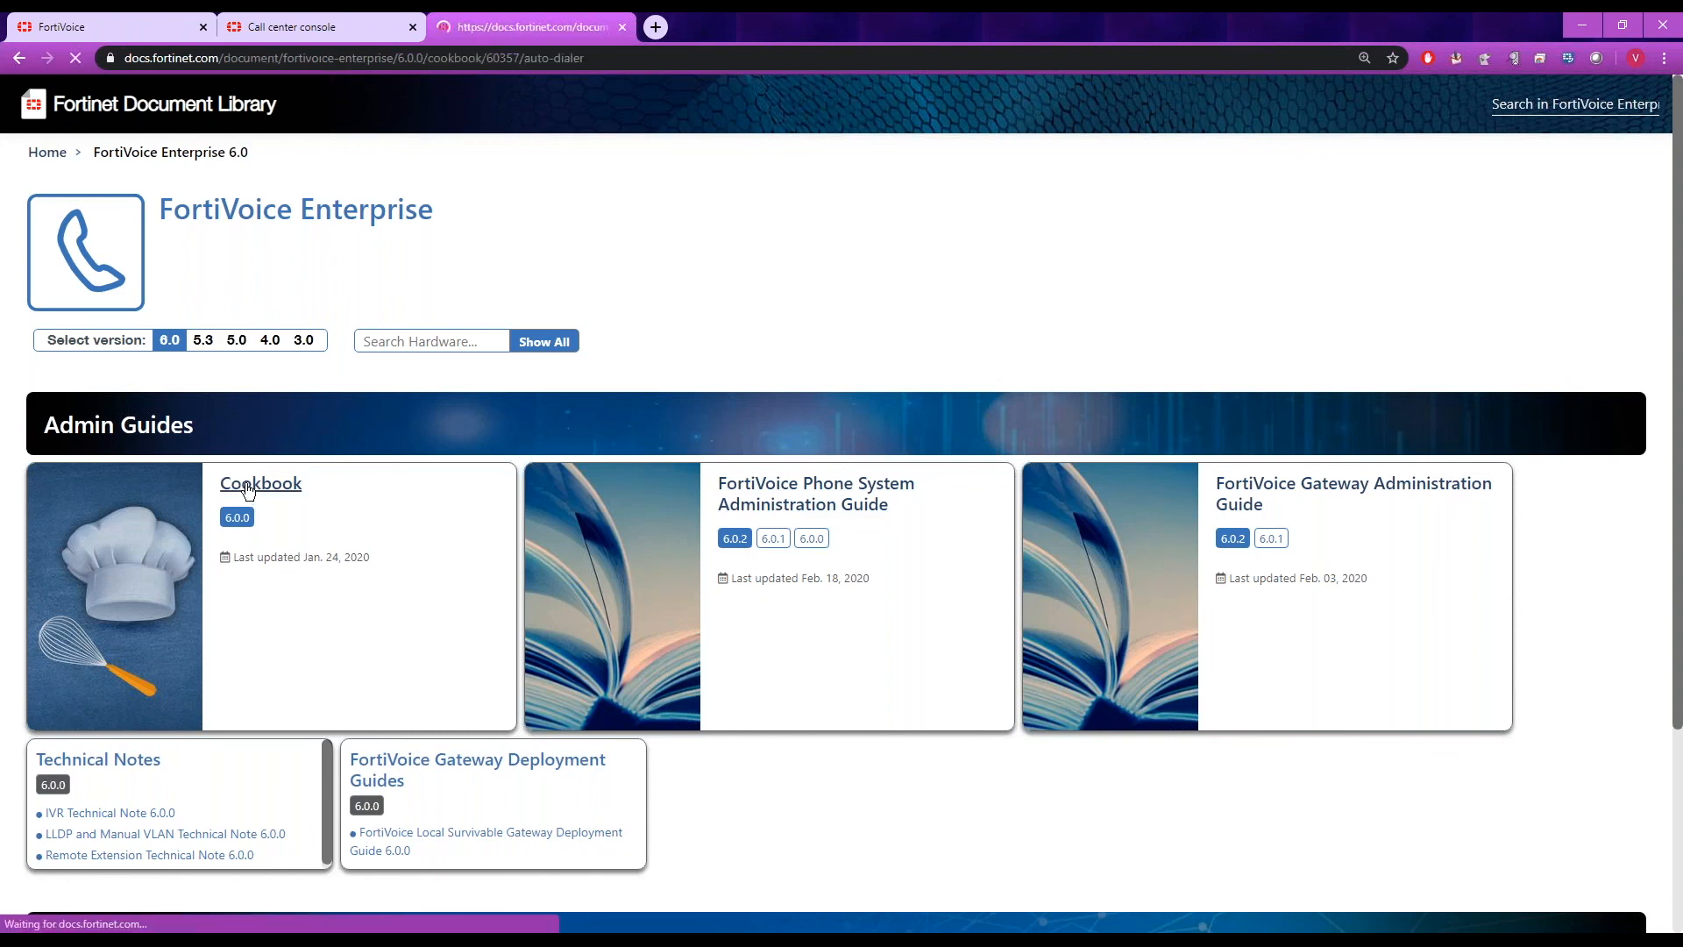
# - Expand the Cookbook's Call center section to show the topics on establishing a call center and skill-based routing
pyautogui.click(39, 338)
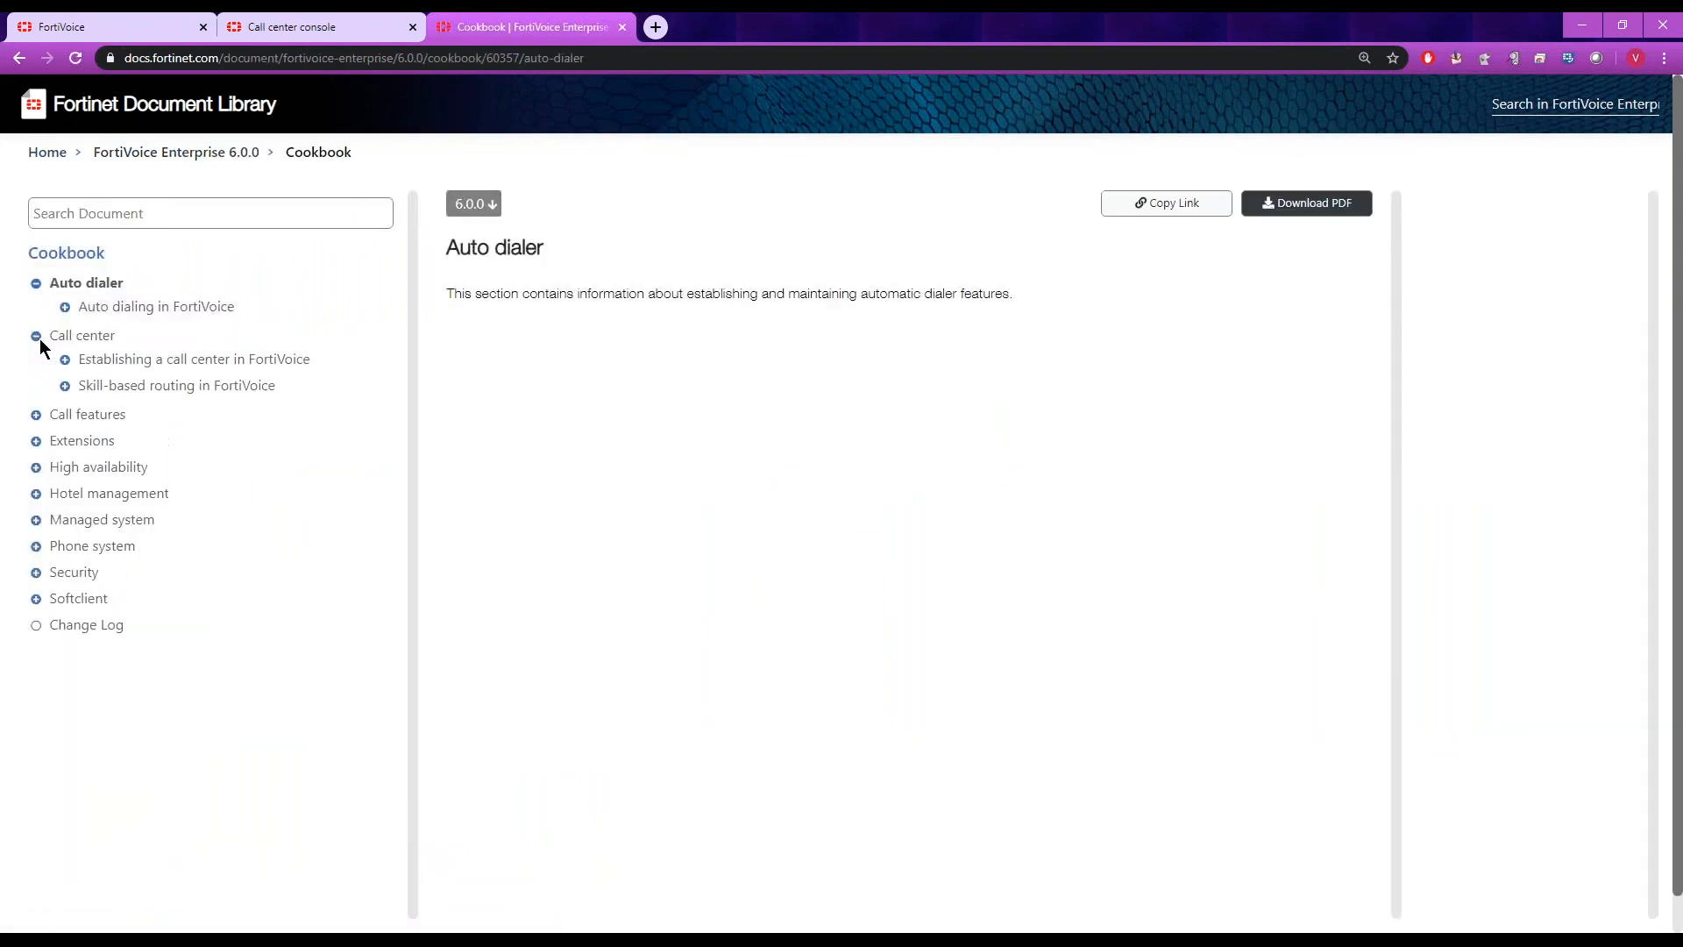
pyautogui.click(65, 360)
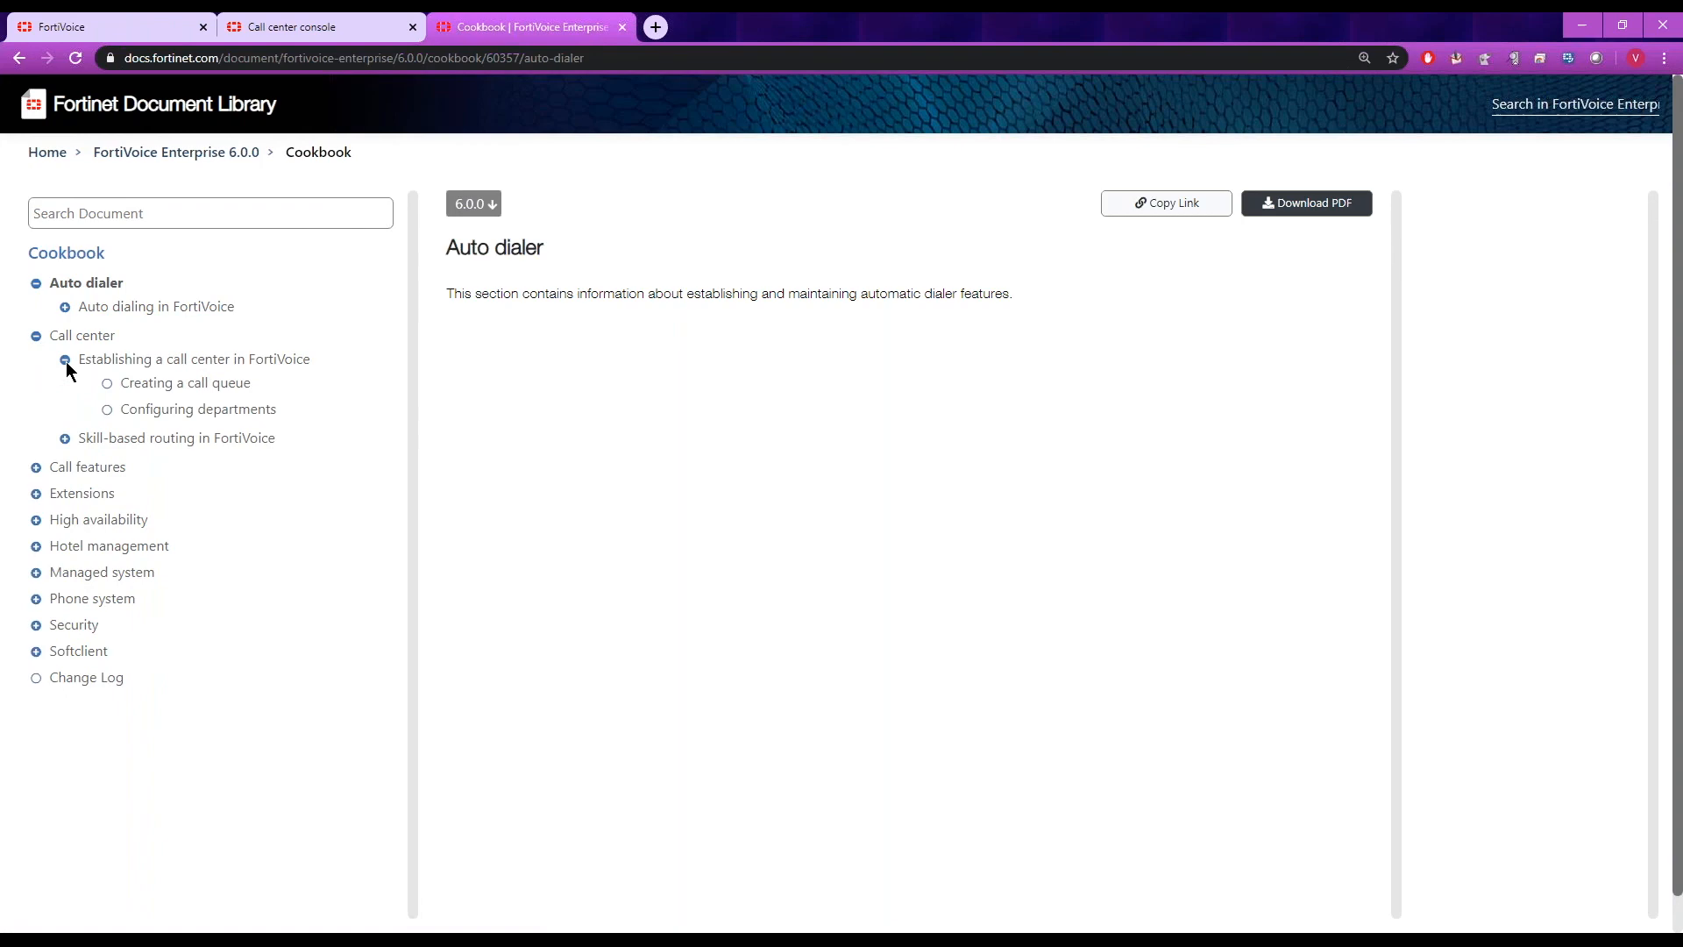
pyautogui.click(65, 439)
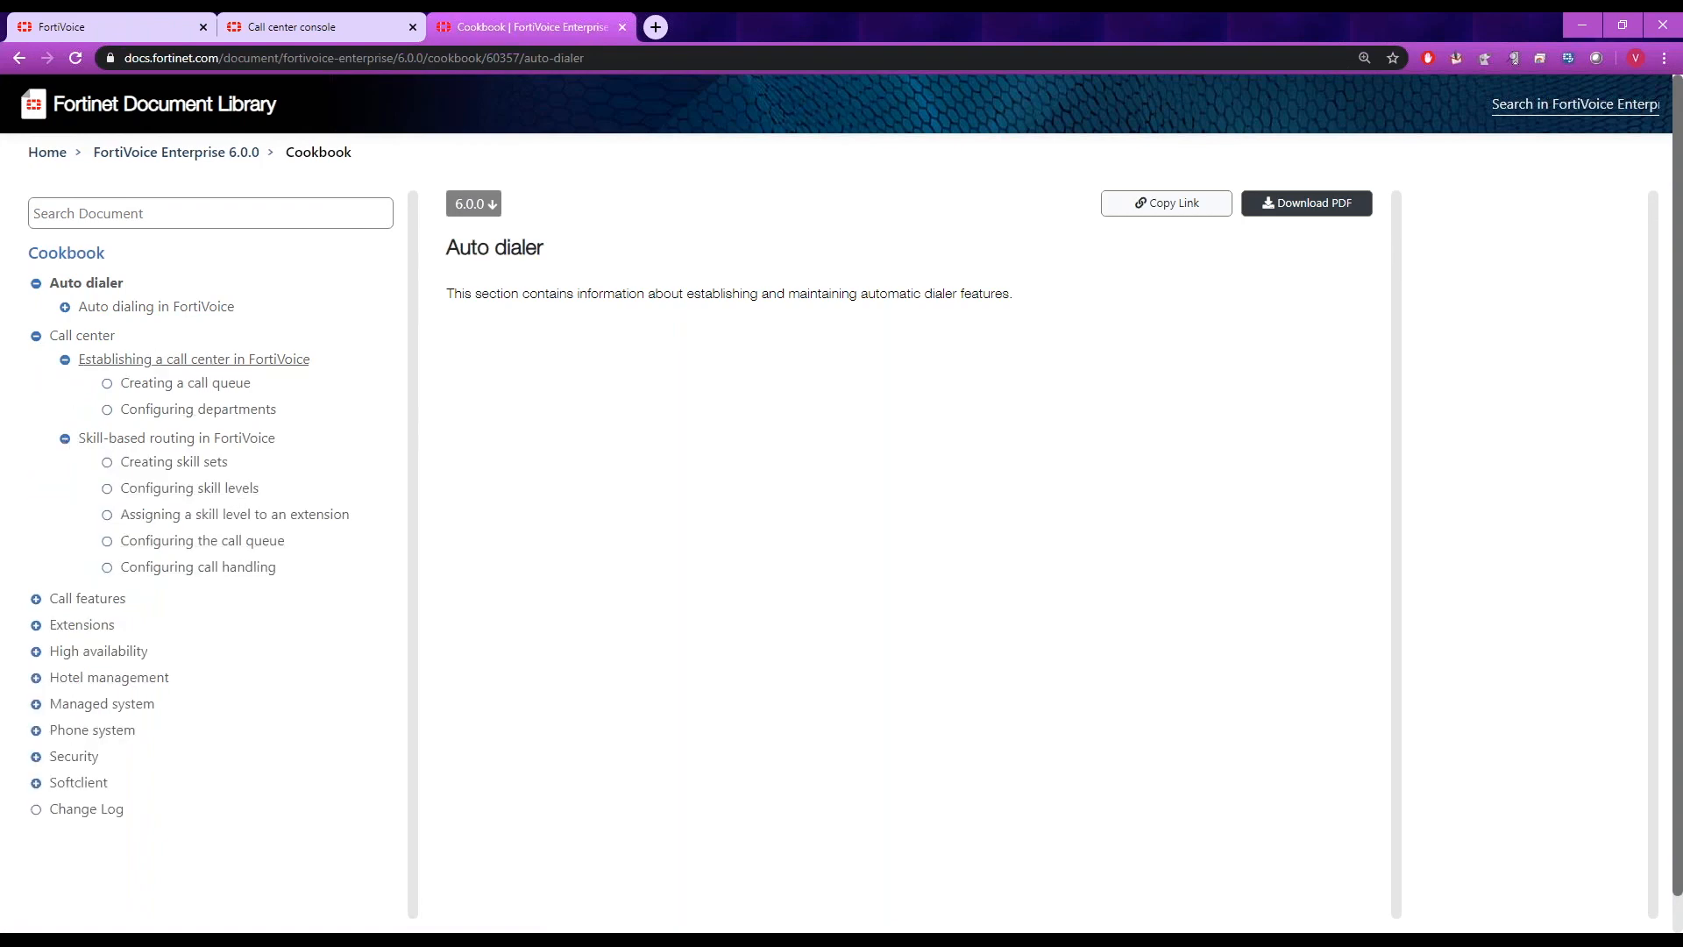
# - View the online help for FortiVoice's call center Call Queue page, close it and return to the dashboard
pyautogui.click(118, 26)
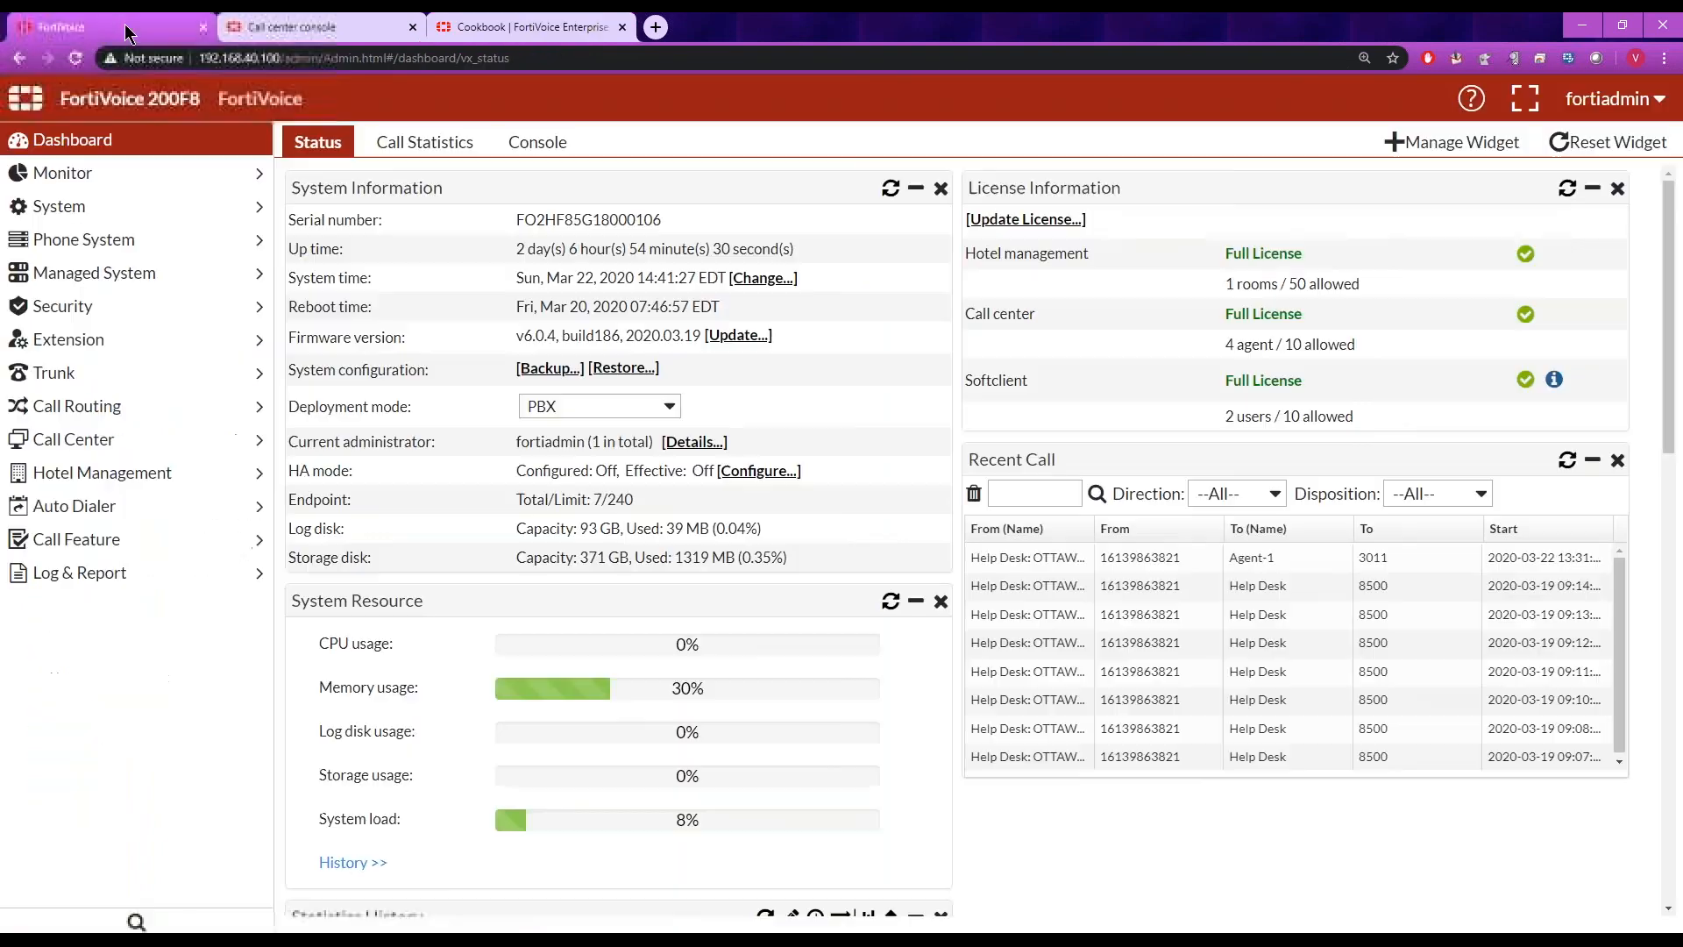
pyautogui.click(123, 441)
pyautogui.click(123, 473)
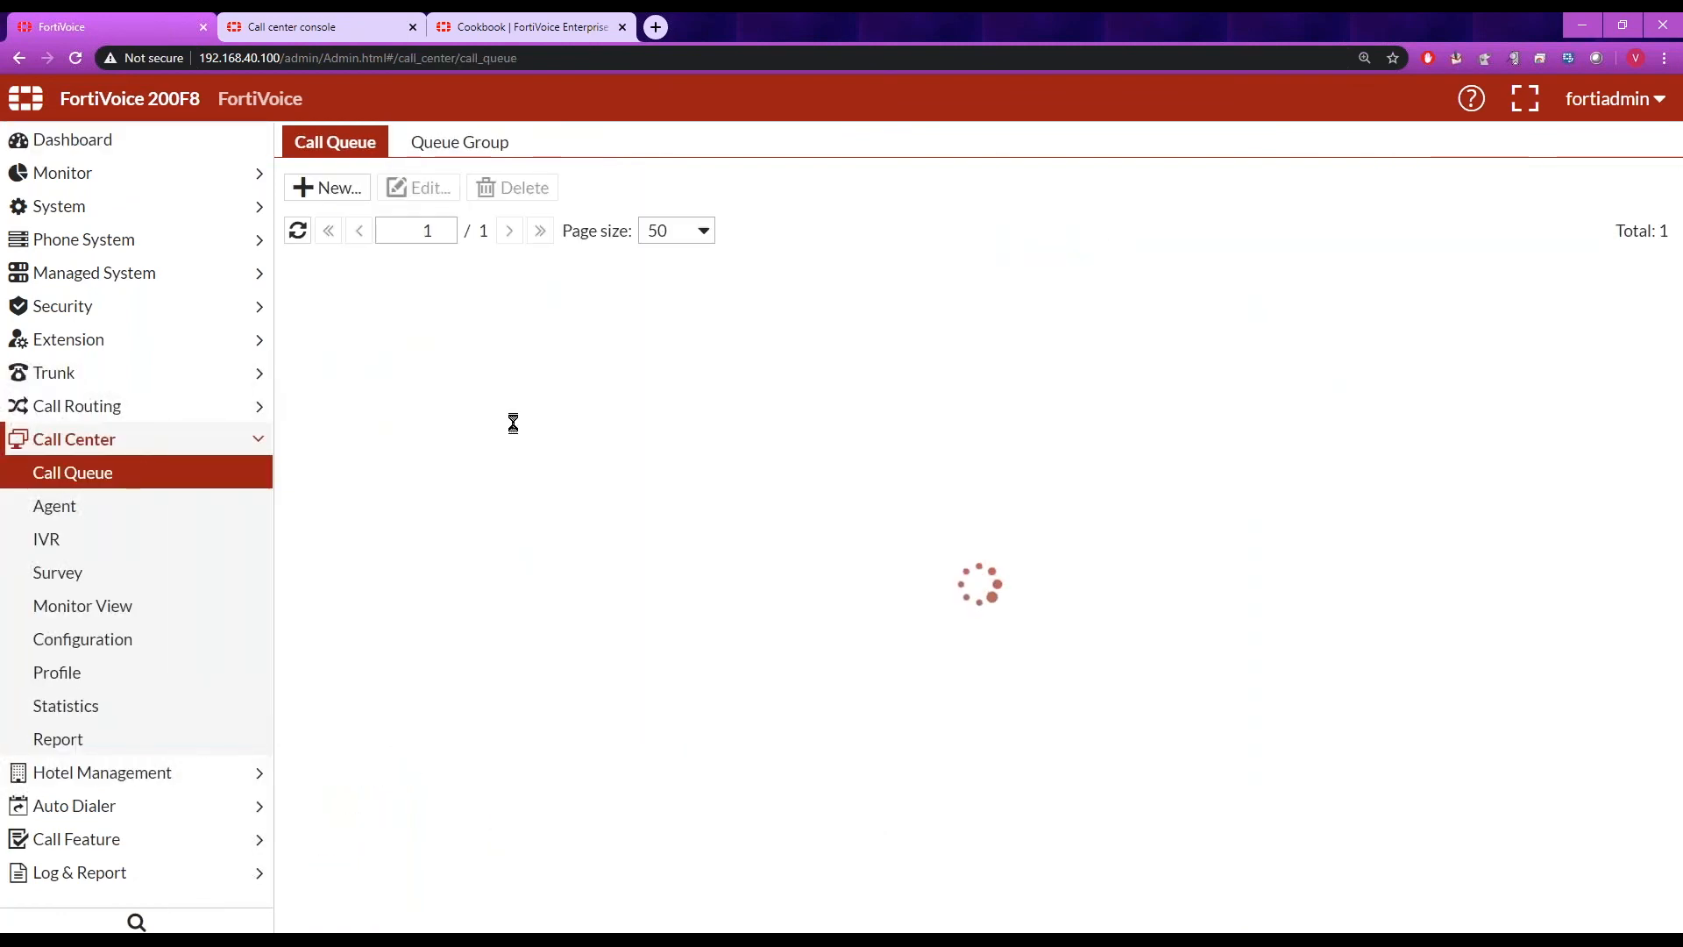
pyautogui.click(1472, 100)
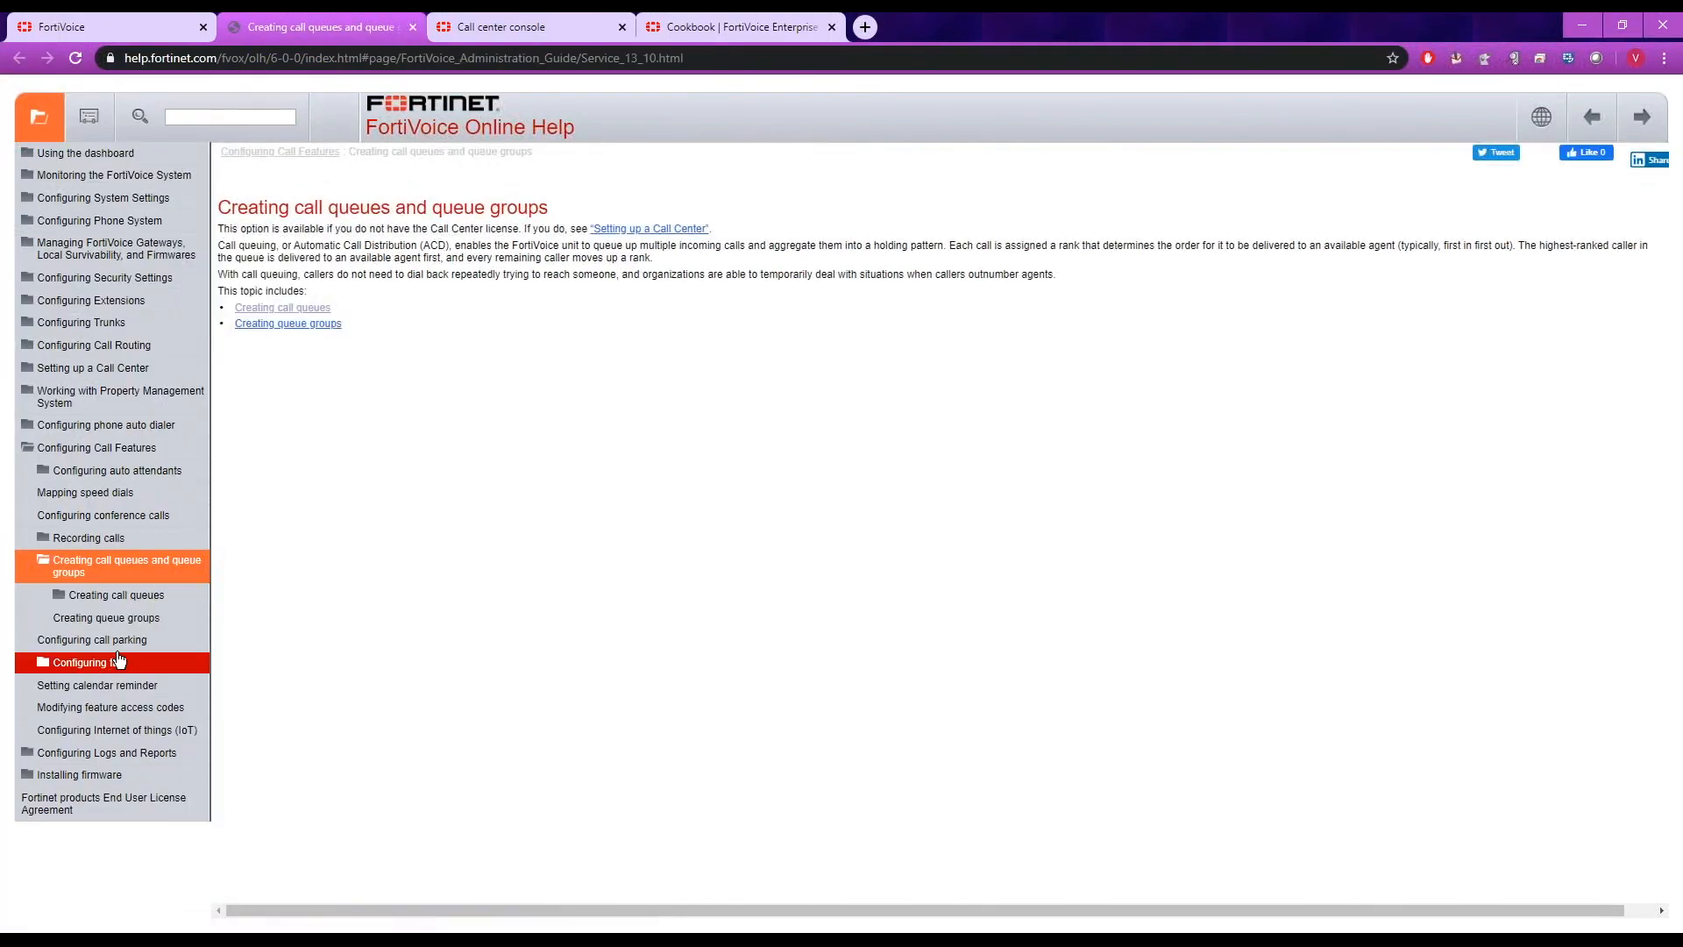
pyautogui.click(414, 27)
pyautogui.click(119, 142)
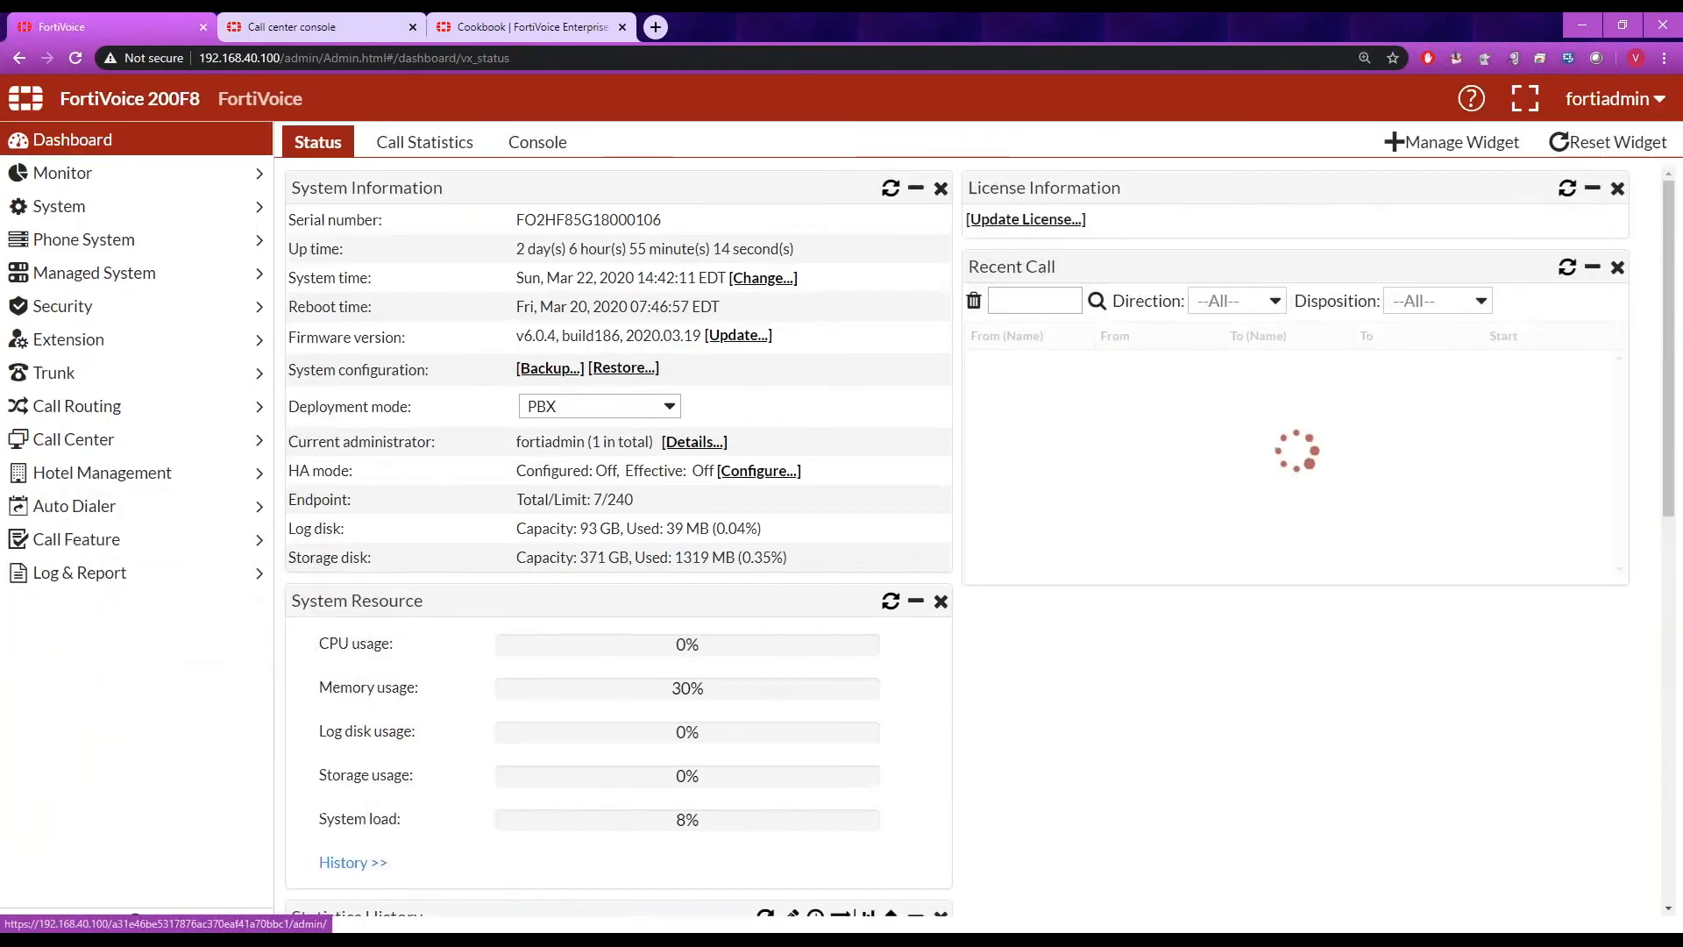